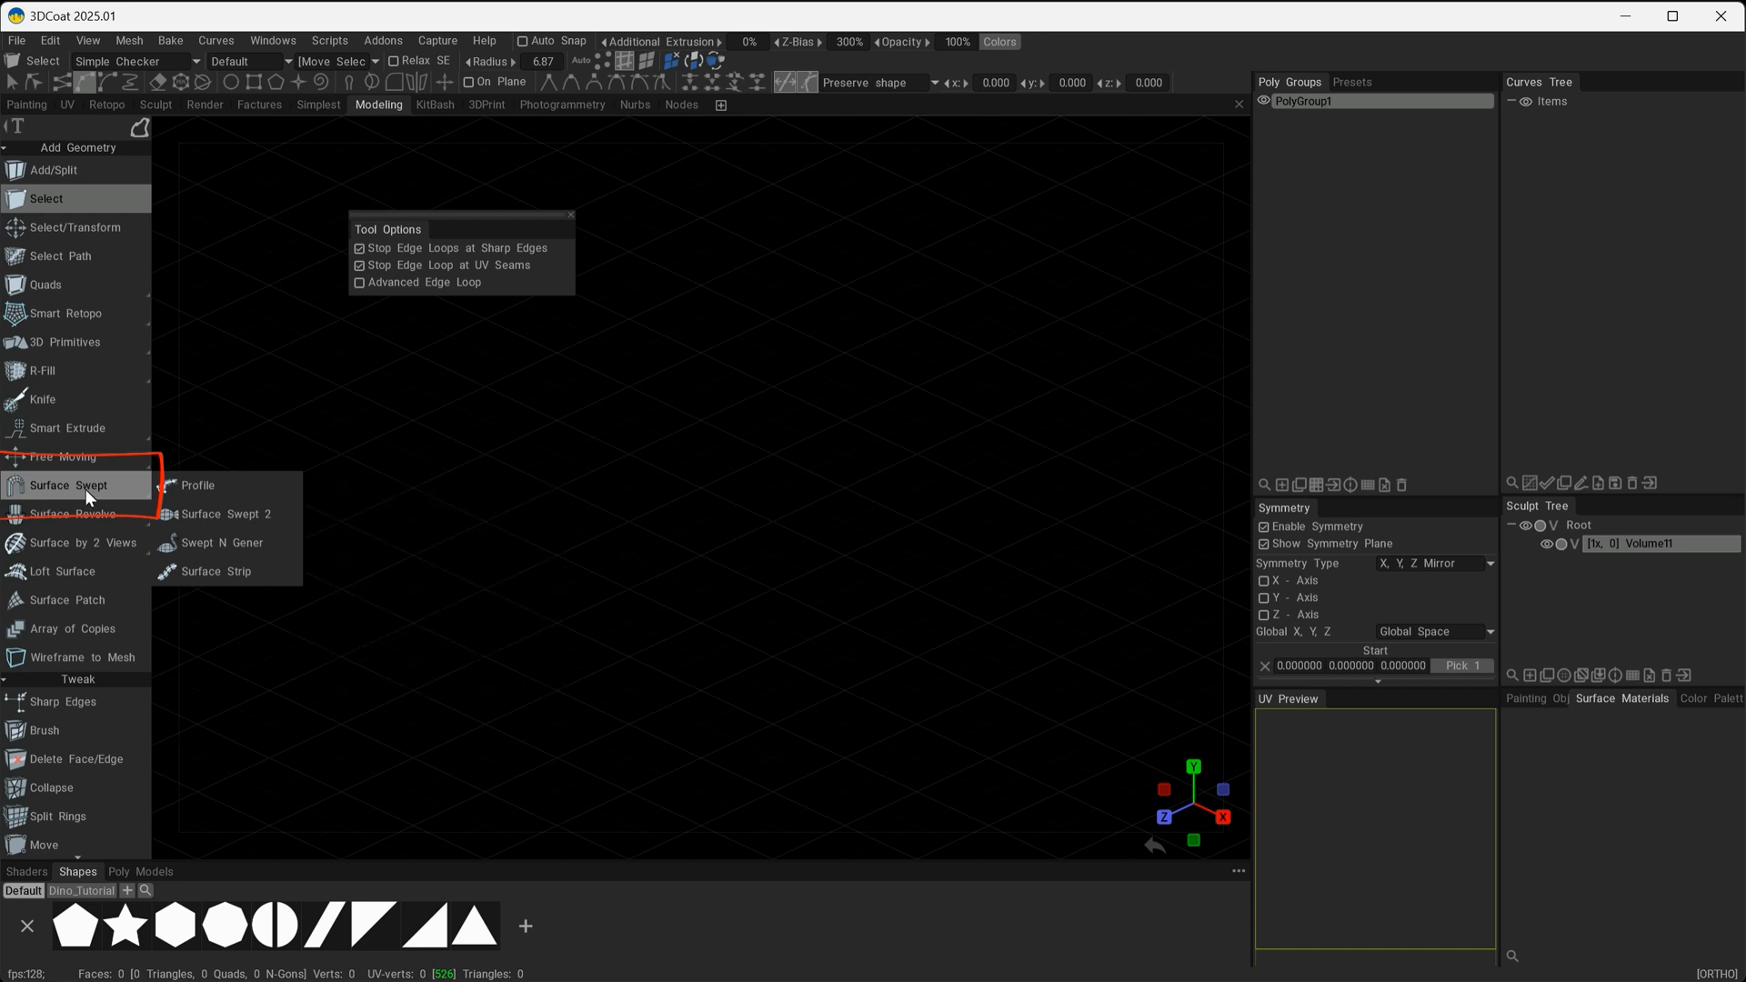
# Start the Surface Swept tool and draw a three-point arched curve in the right view as the sweep path.
pyautogui.click(77, 488)
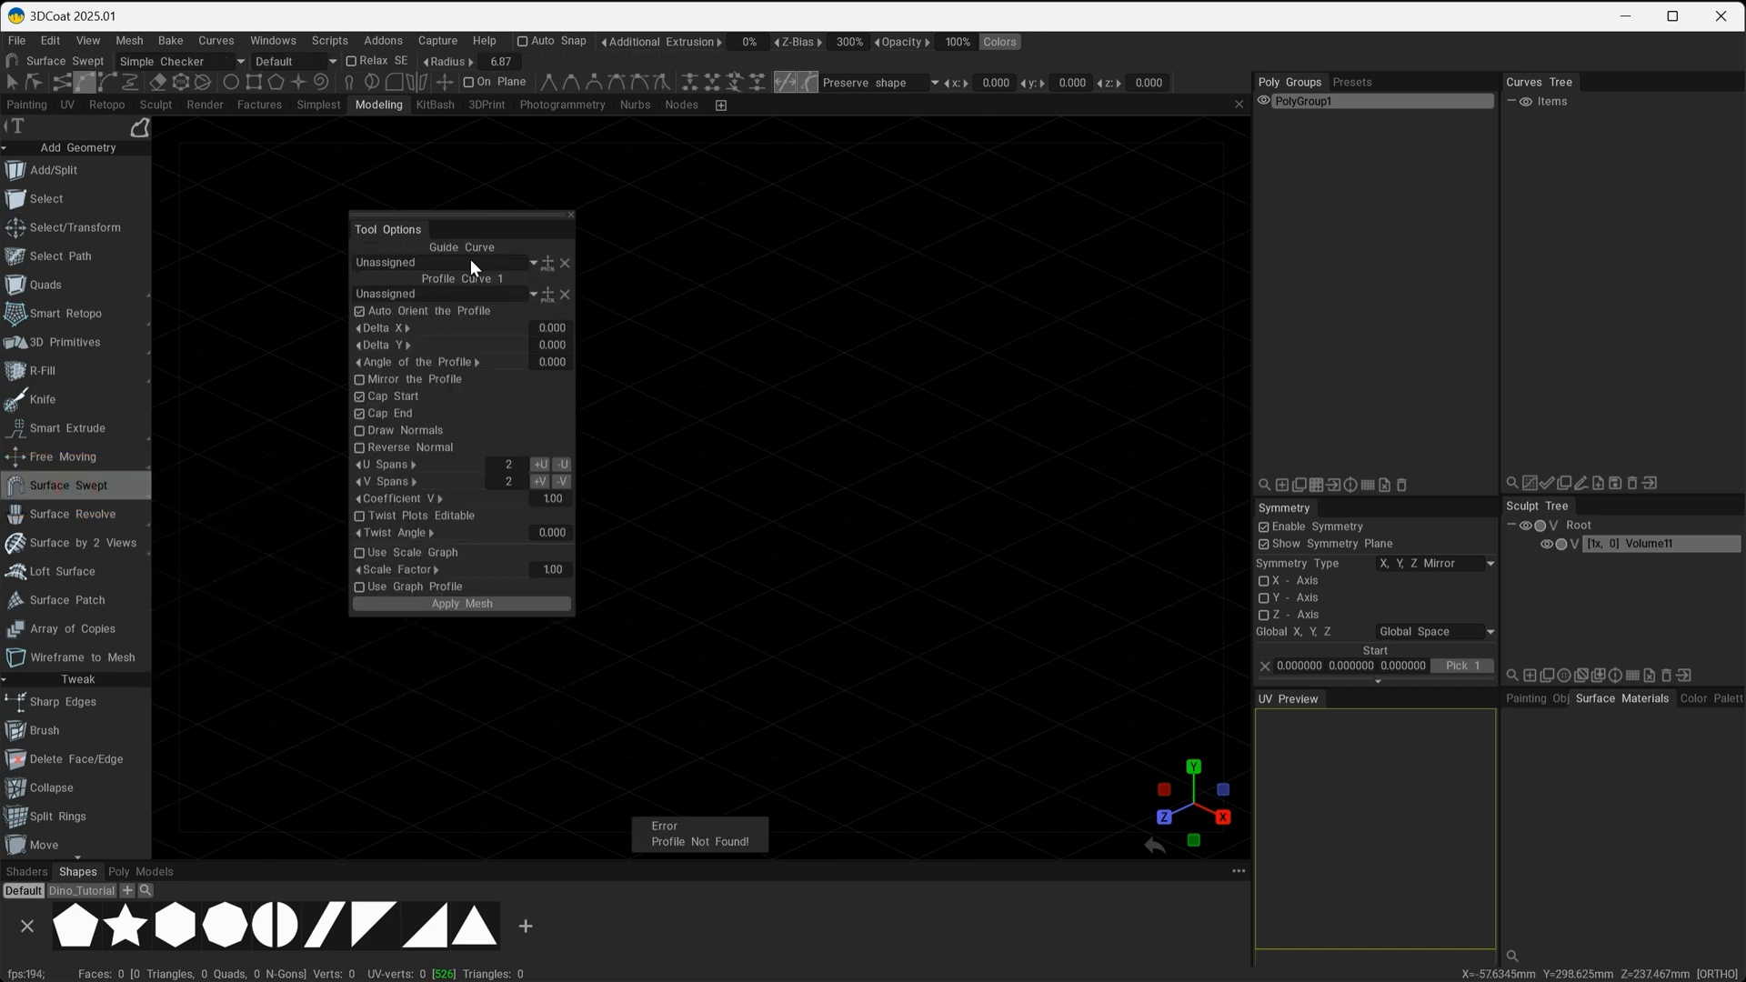
pyautogui.moveTo(442, 223); pyautogui.dragTo(286, 241)
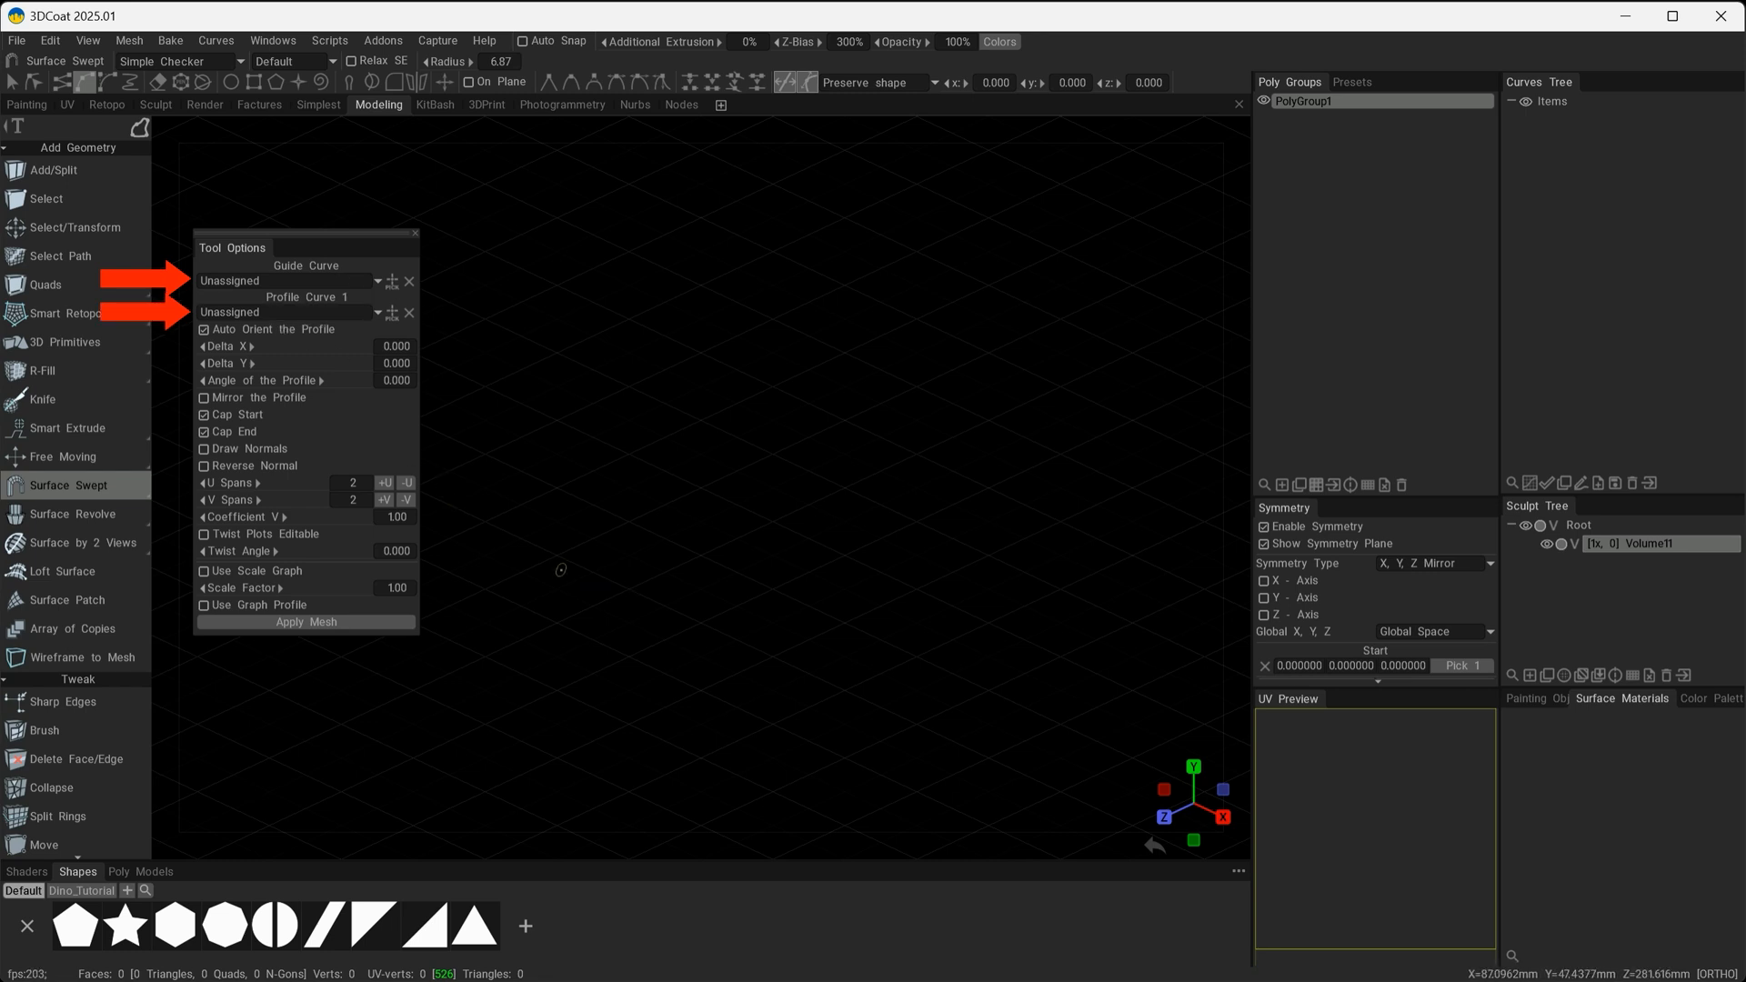
pyautogui.moveTo(658, 572)
pyautogui.keyDown('alt'); pyautogui.mouseDown()
pyautogui.moveTo(718, 578)
pyautogui.moveTo(750, 608)
pyautogui.mouseUp(); pyautogui.keyUp('alt')
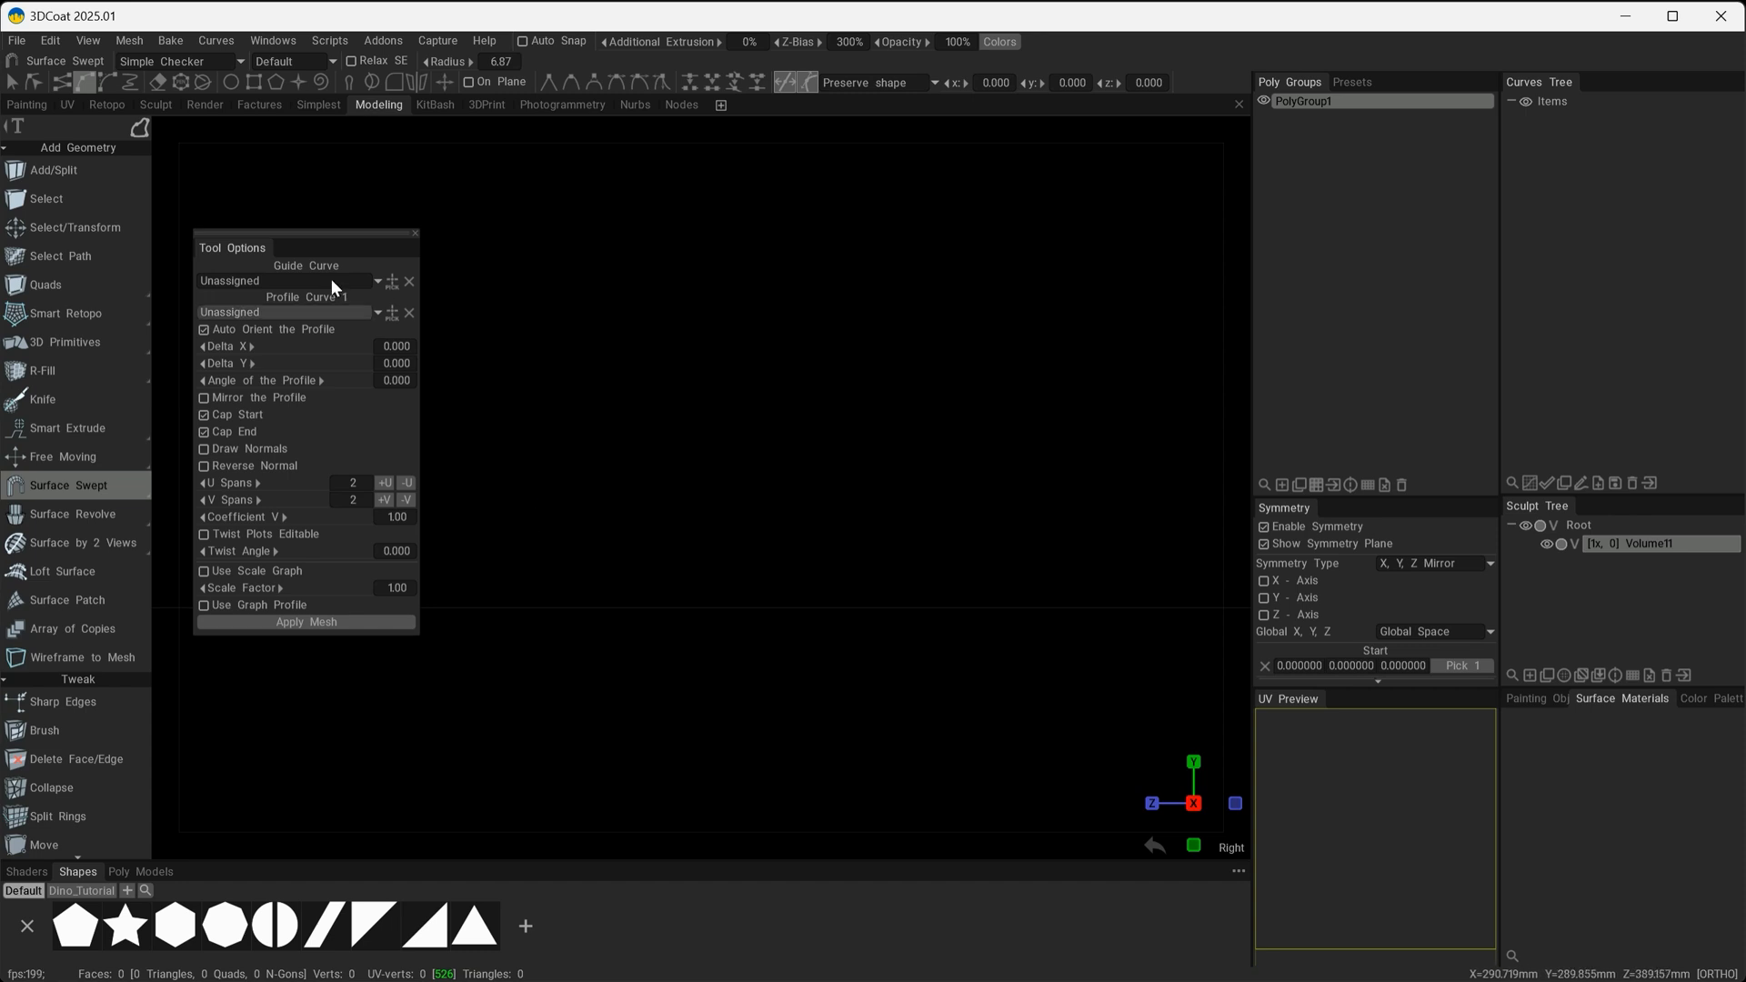
pyautogui.click(140, 128)
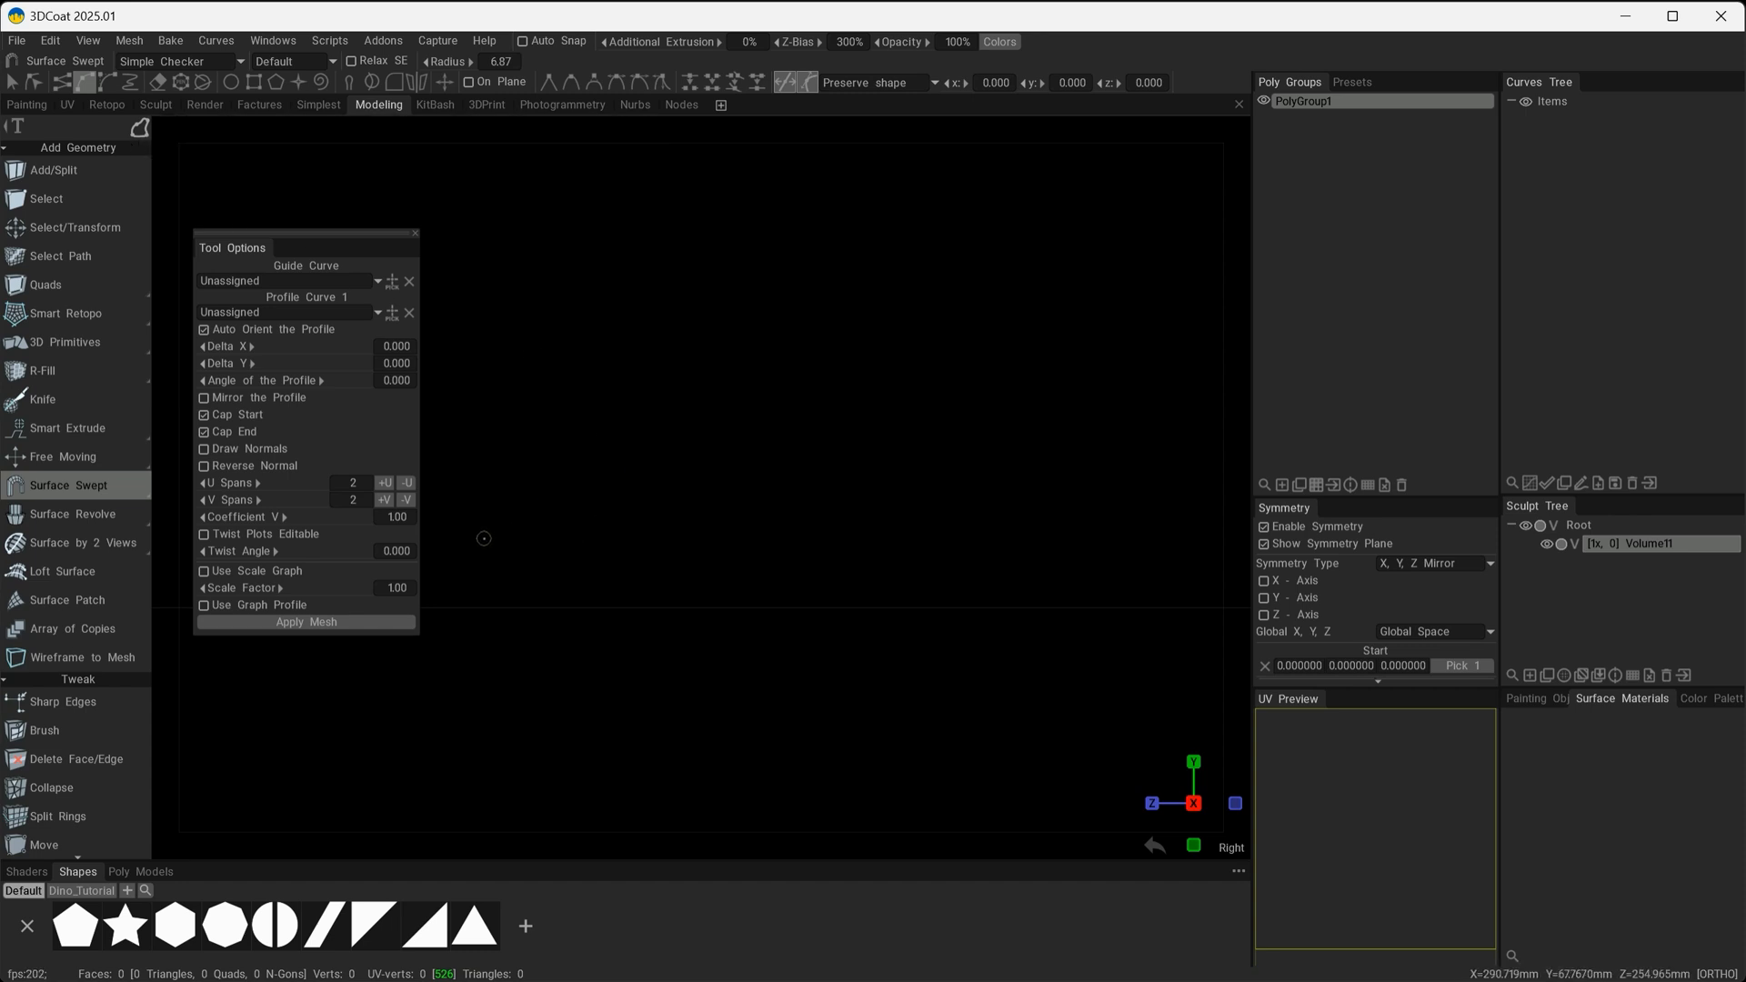
pyautogui.click(450, 577)
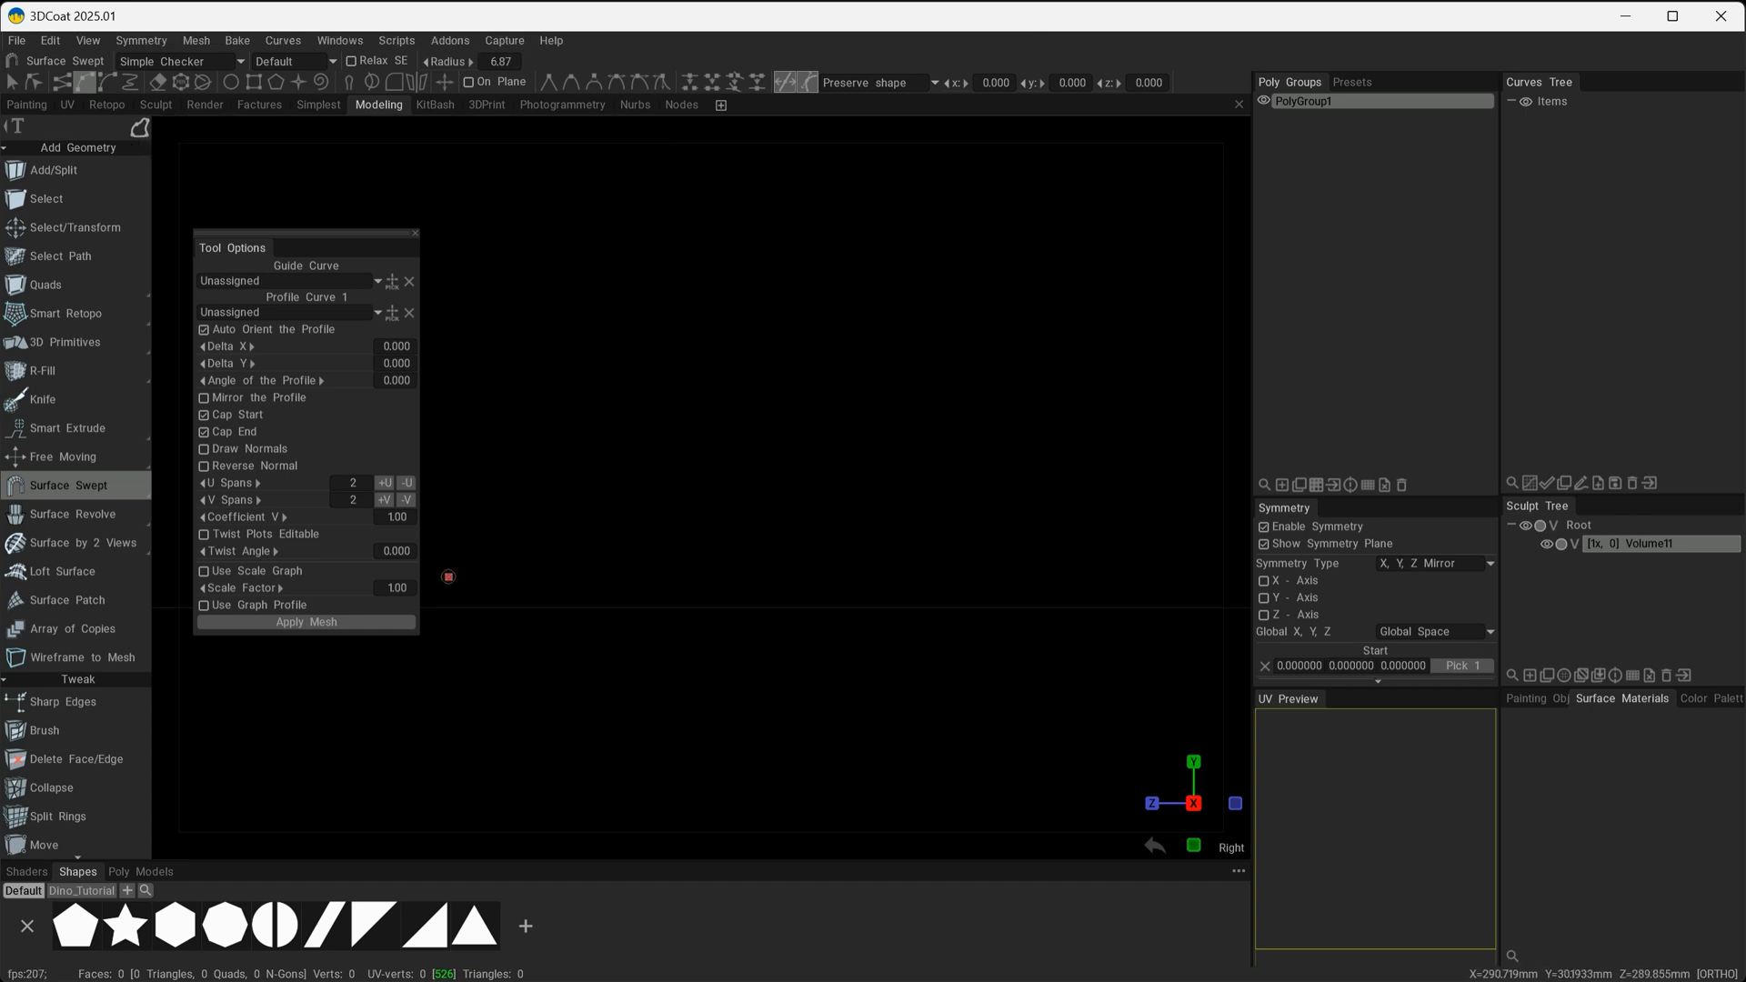
pyautogui.click(807, 487)
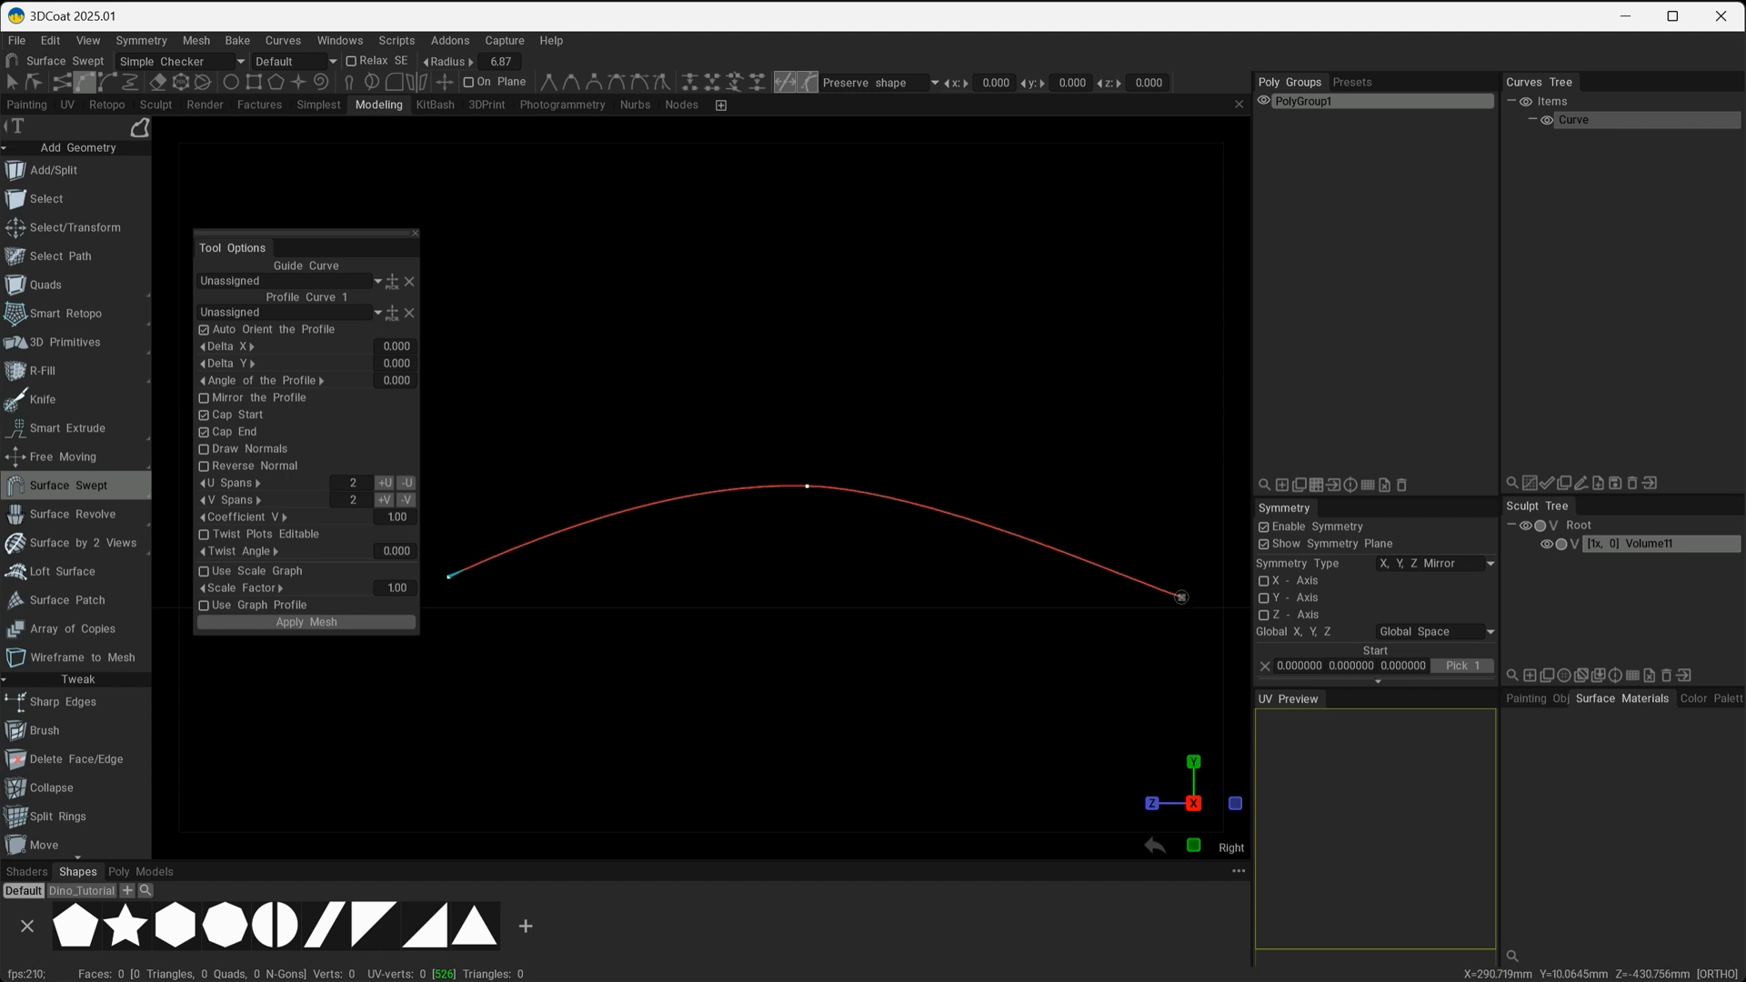
pyautogui.click(1182, 598)
pyautogui.press('Escape')
# Draw a rectangle about 102 wide and 68 high beside the arched curve in the front view.
pyautogui.keyDown('alt'); pyautogui.moveTo(869, 639); pyautogui.dragTo(923, 615); pyautogui.keyUp('alt')
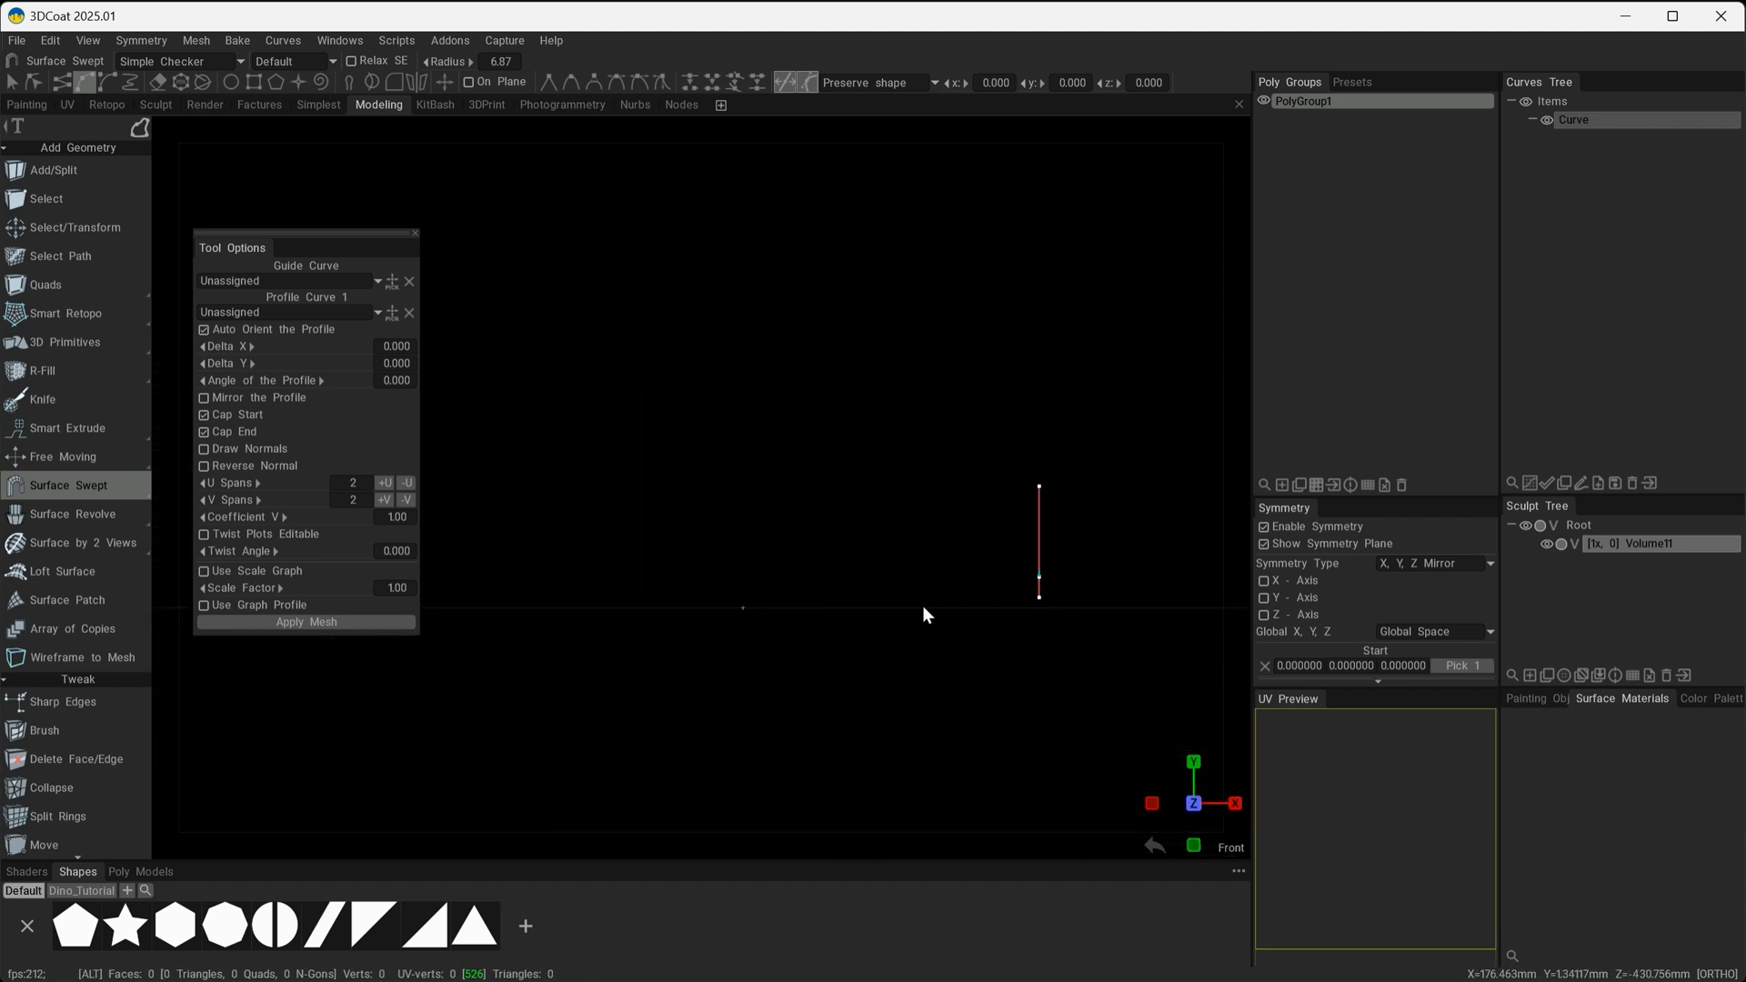
pyautogui.keyDown('alt'); pyautogui.moveTo(924, 616); pyautogui.dragTo(642, 602, button='middle'); pyautogui.keyUp('alt')
pyautogui.keyDown('alt'); pyautogui.moveTo(677, 648); pyautogui.dragTo(928, 710, button='right'); pyautogui.keyUp('alt')
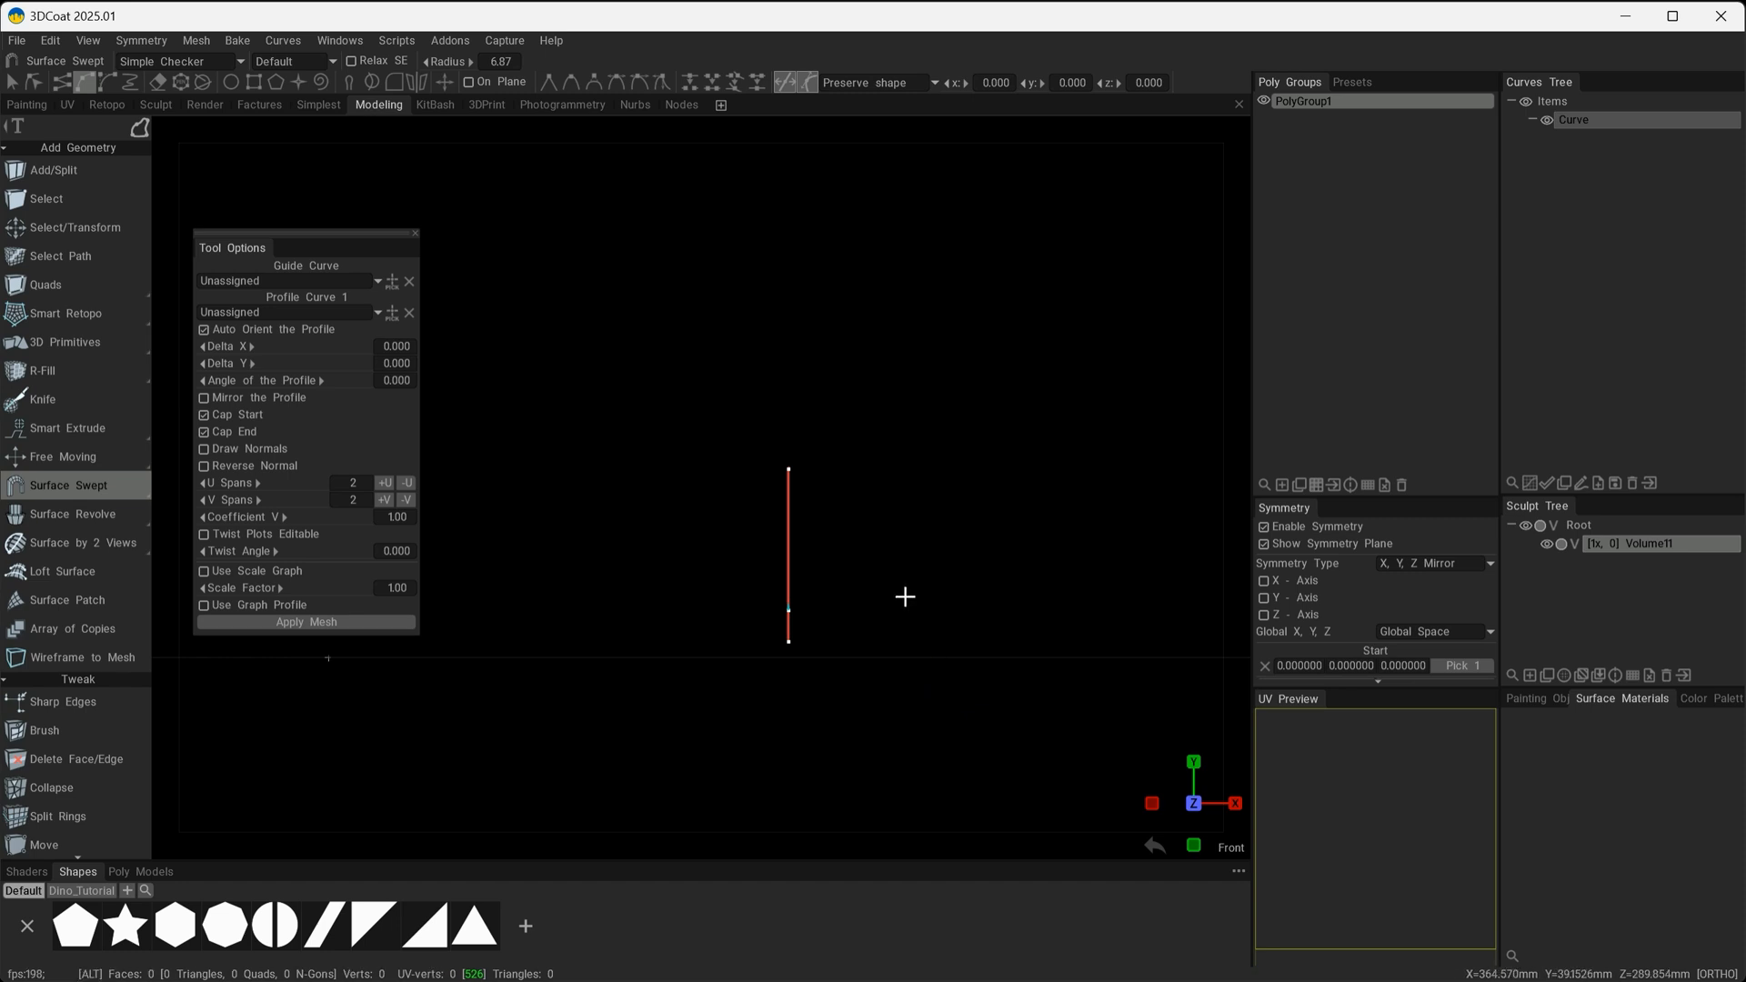
pyautogui.keyDown('alt'); pyautogui.moveTo(905, 597); pyautogui.dragTo(822, 565, button='middle'); pyautogui.keyUp('alt')
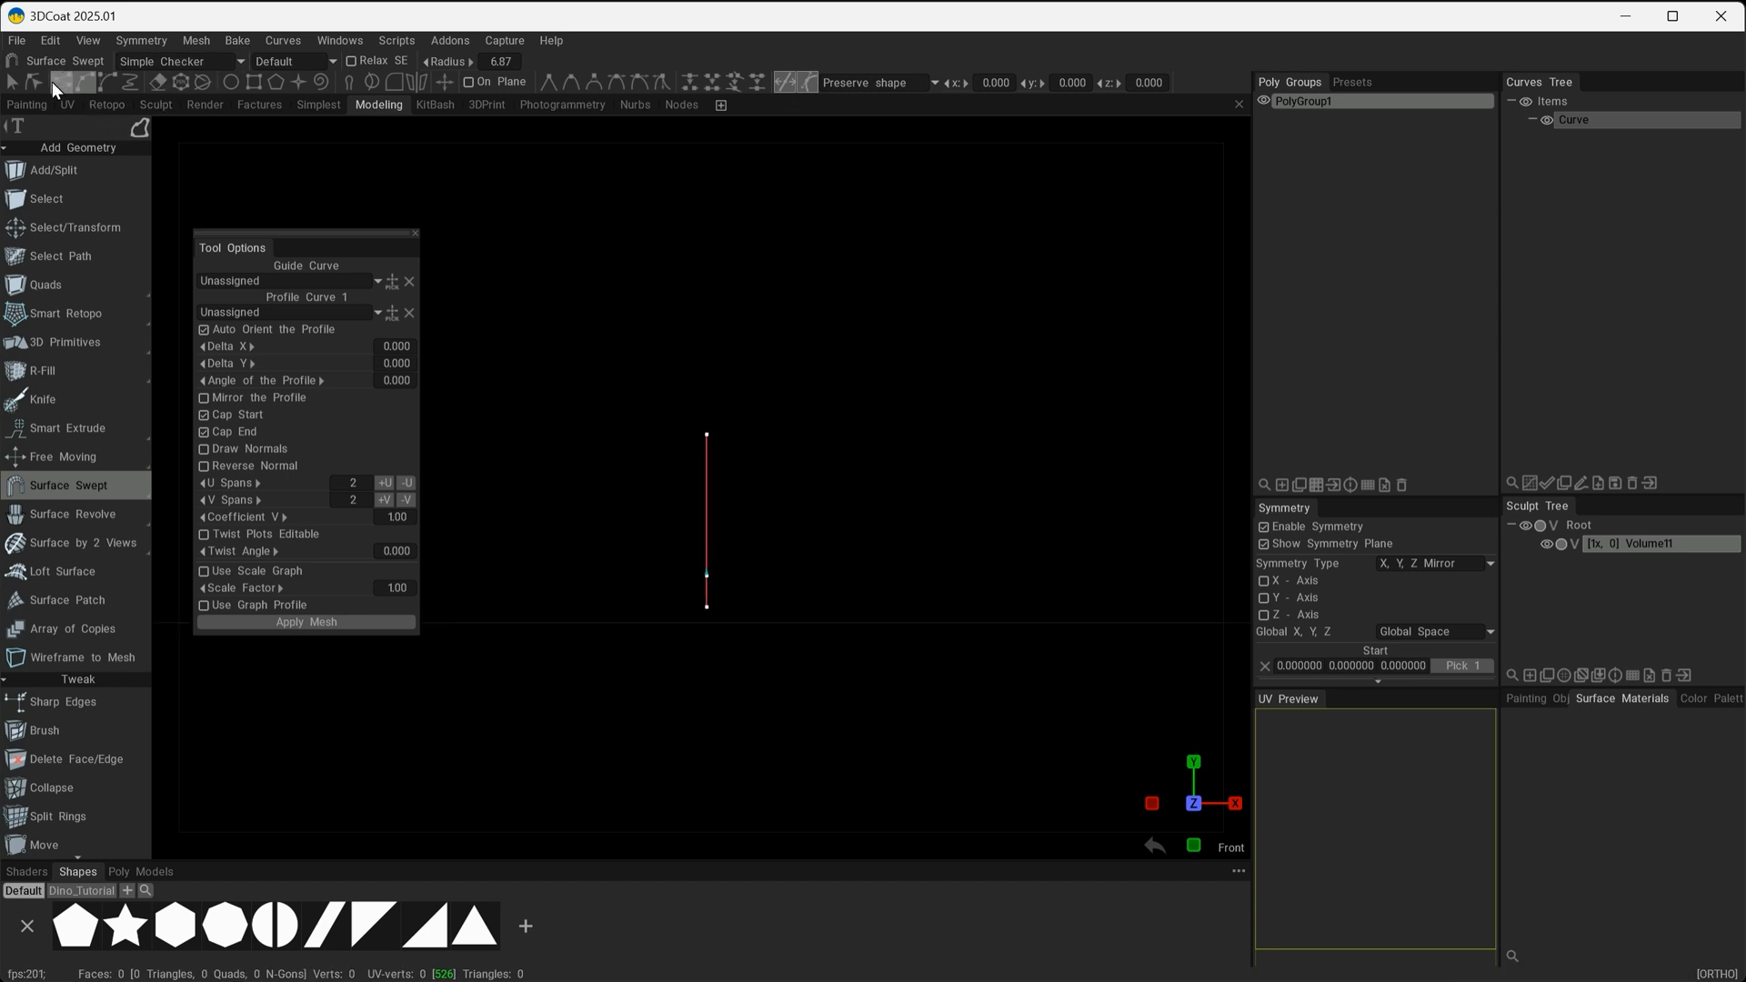
pyautogui.click(254, 89)
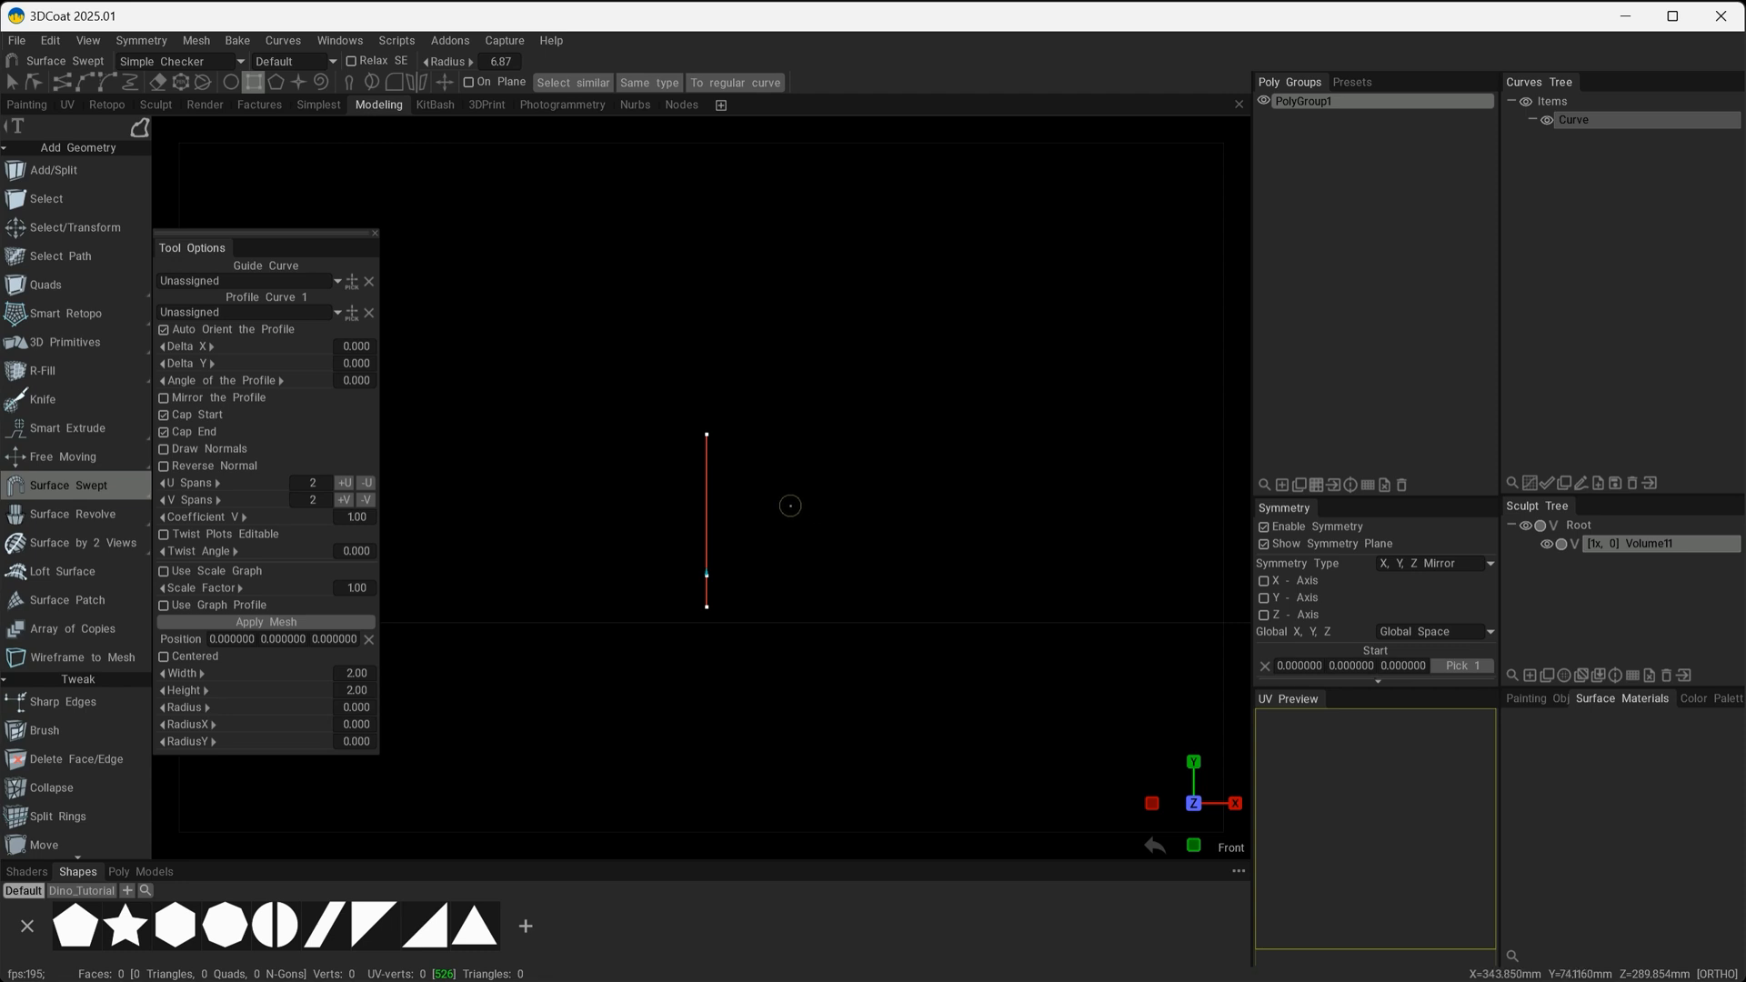
pyautogui.moveTo(789, 506); pyautogui.dragTo(951, 612)
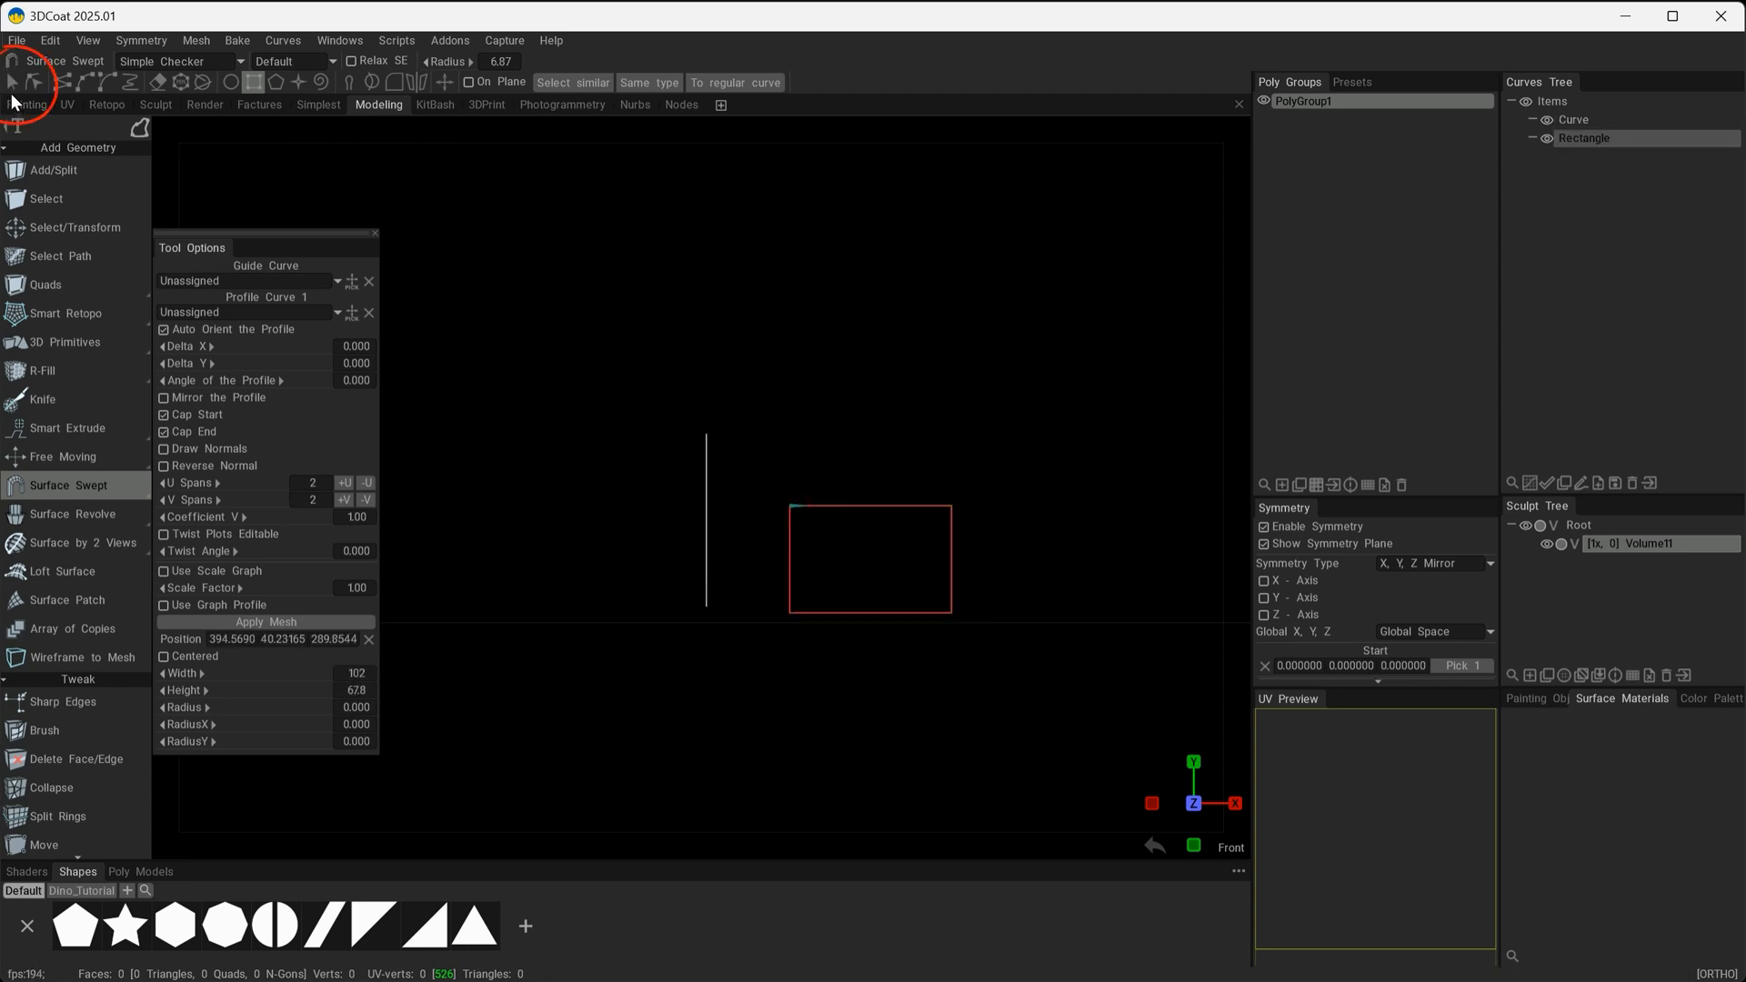
# Move the rectangle onto the arched curve so it is horizontally centred on it in the front view.
pyautogui.click(13, 82)
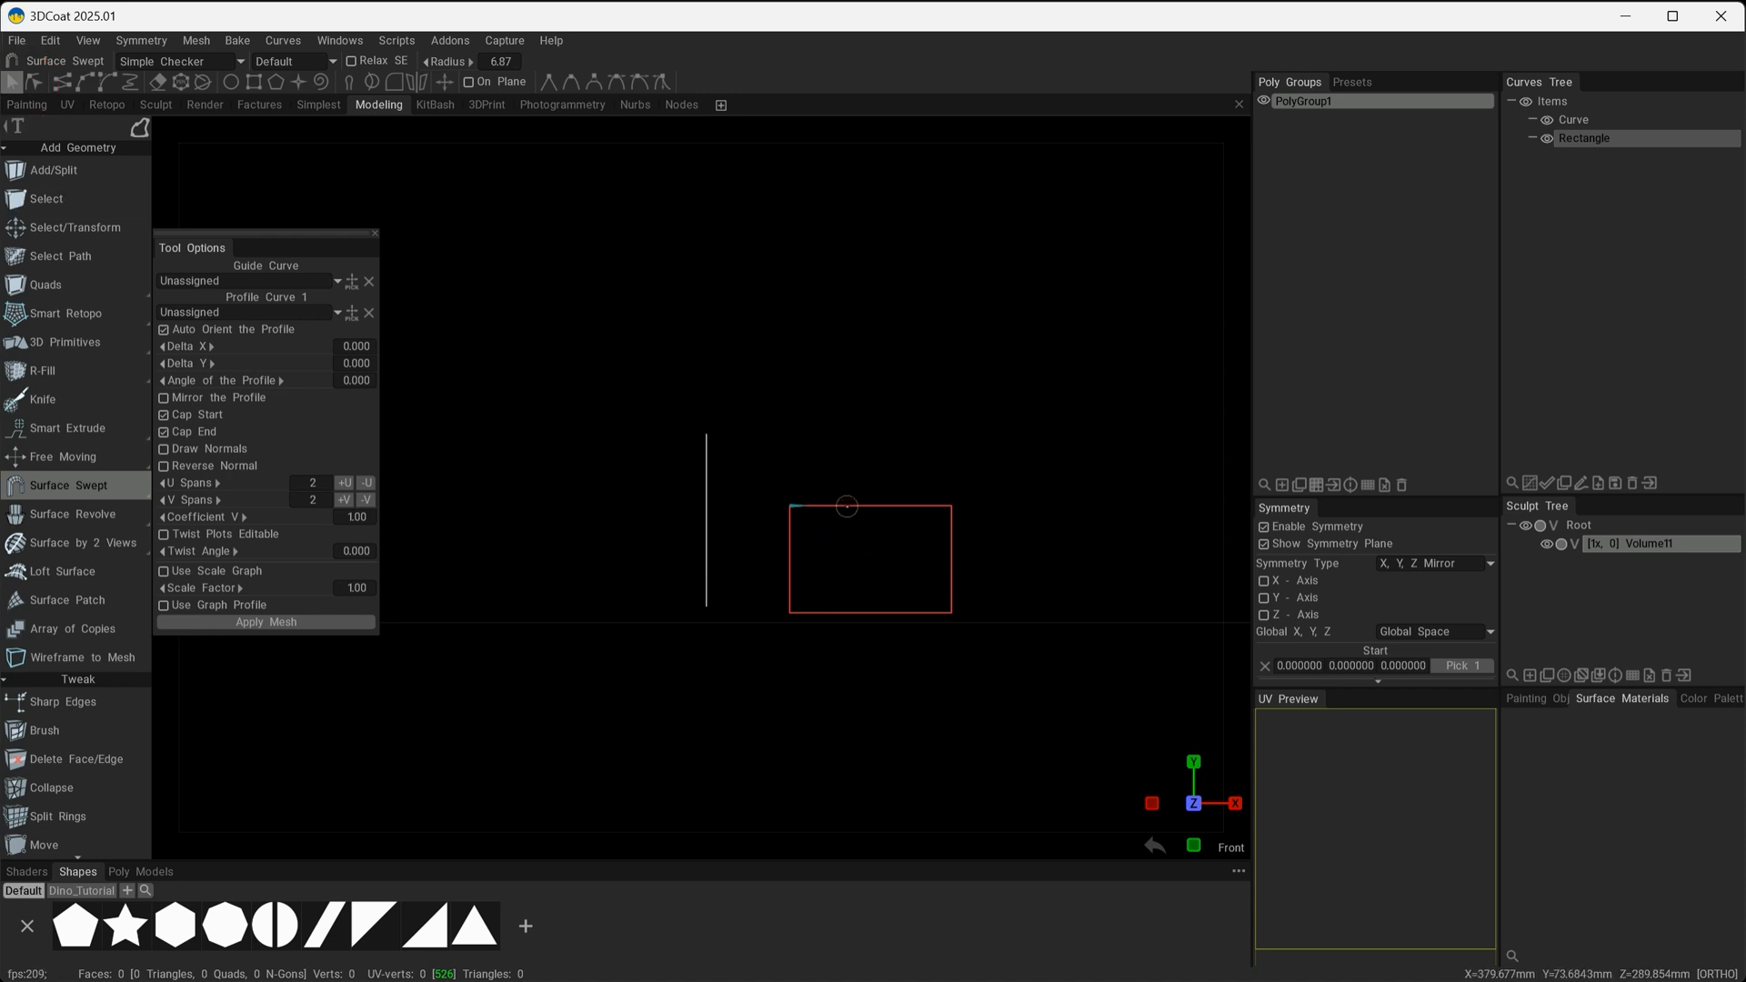
pyautogui.moveTo(846, 506); pyautogui.dragTo(685, 514)
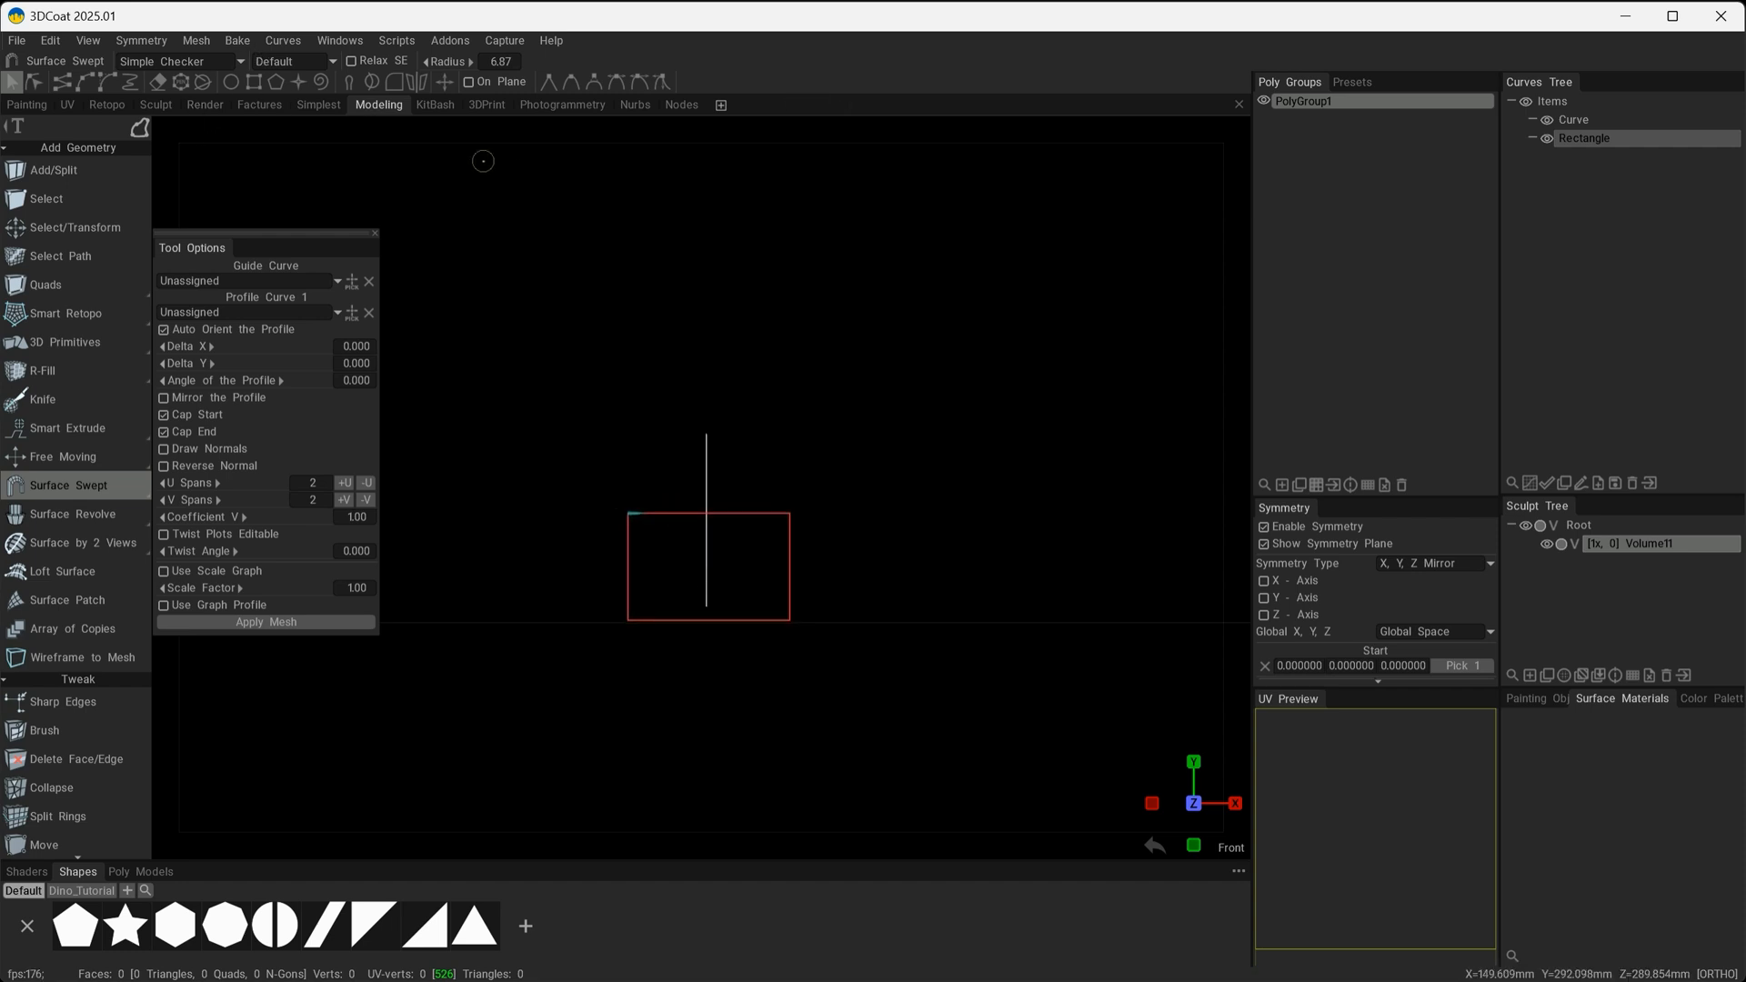
pyautogui.click(444, 82)
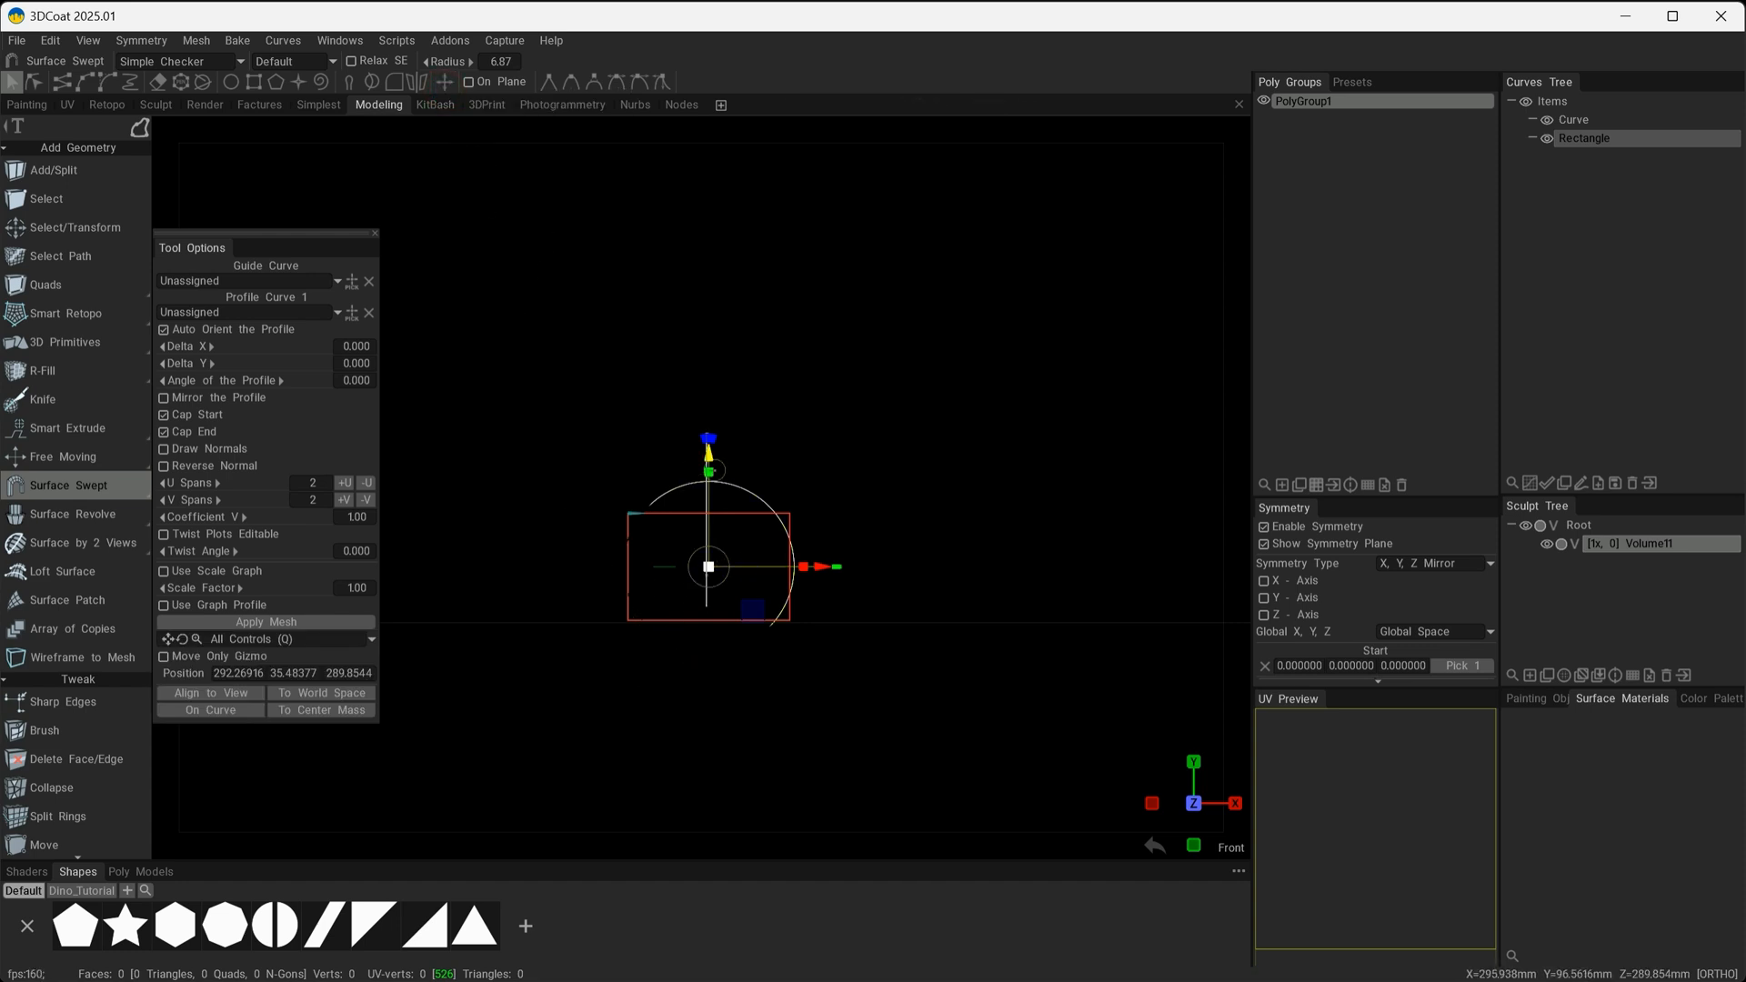
pyautogui.click(443, 83)
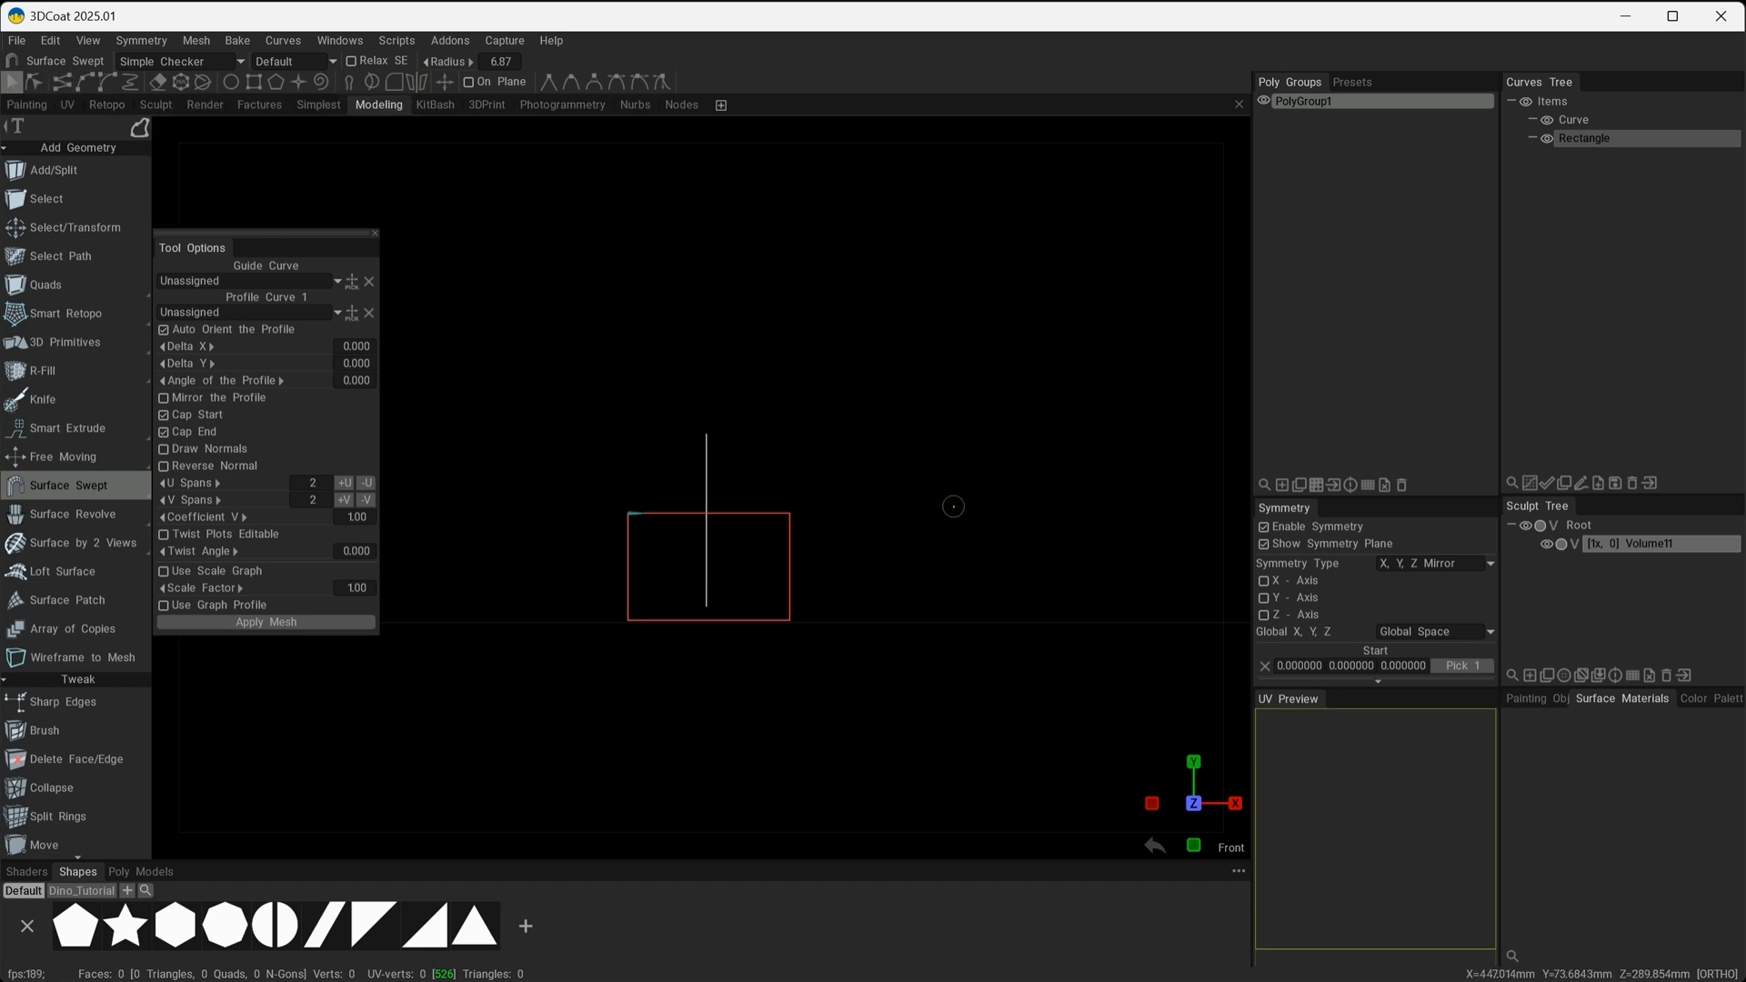
pyautogui.press('space')
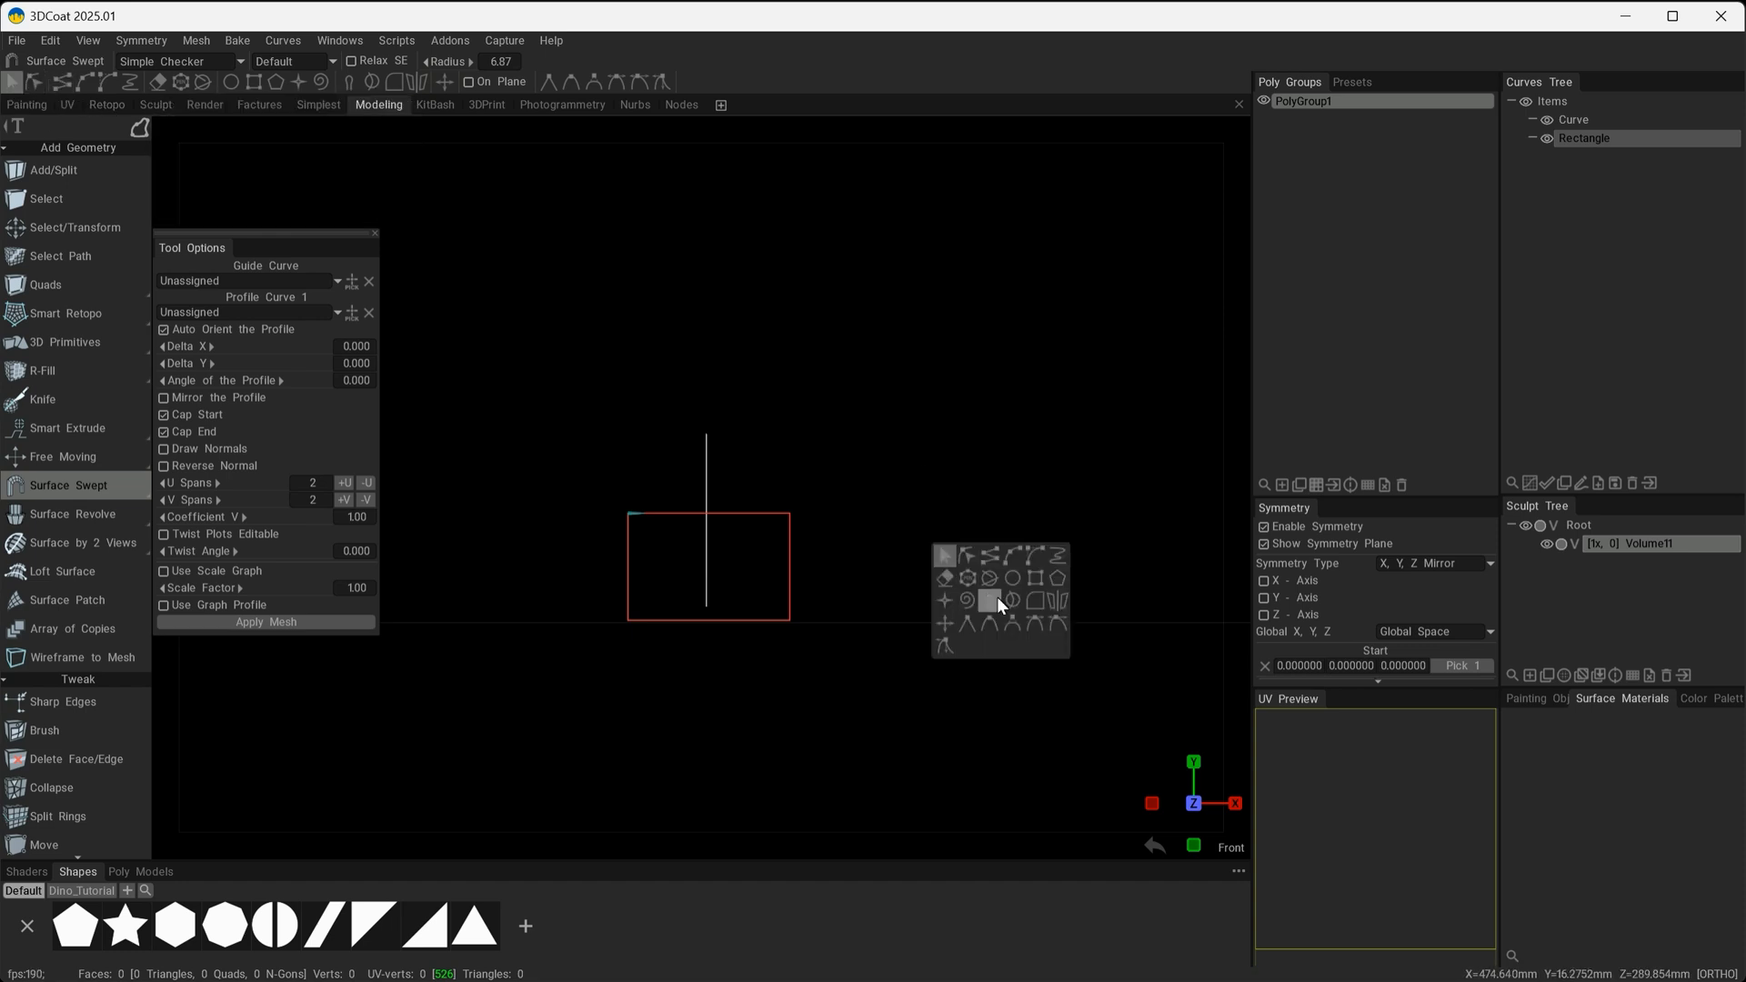
pyautogui.click(946, 558)
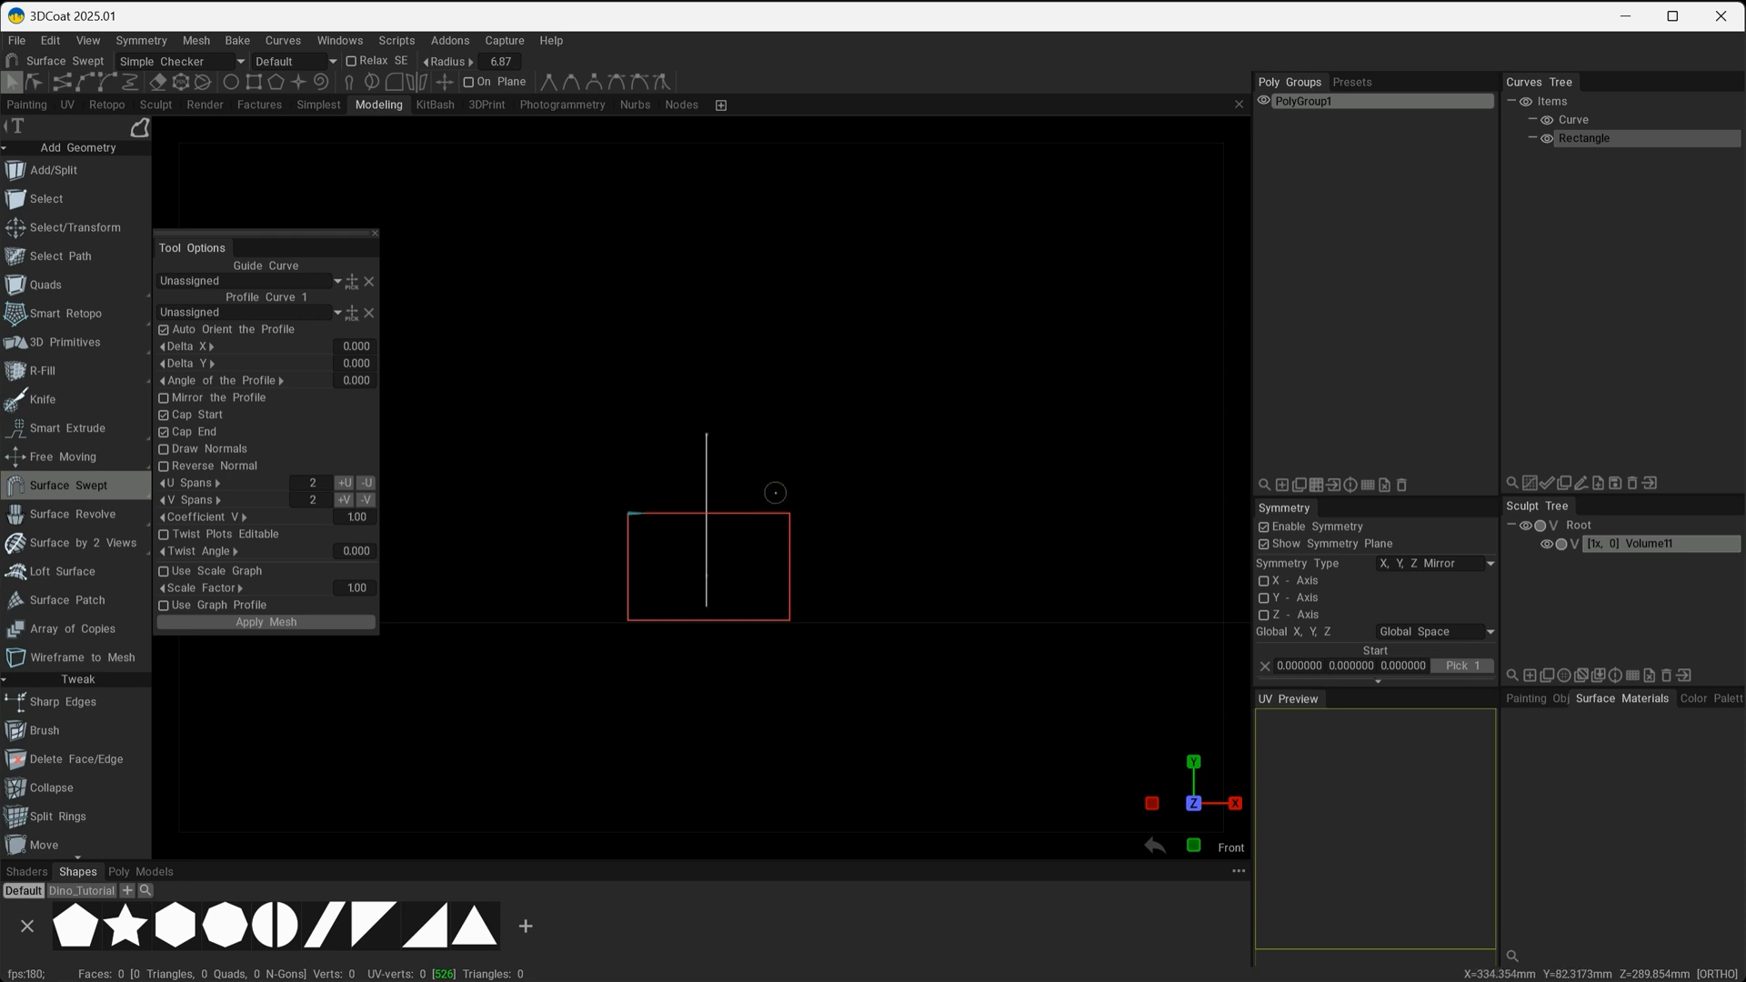
pyautogui.moveTo(765, 514)
pyautogui.mouseDown()
pyautogui.moveTo(711, 550)
pyautogui.moveTo(767, 535)
pyautogui.moveTo(699, 510)
pyautogui.moveTo(758, 510)
pyautogui.moveTo(743, 515)
pyautogui.moveTo(662, 353)
pyautogui.moveTo(720, 500)
pyautogui.moveTo(760, 511)
pyautogui.mouseUp()
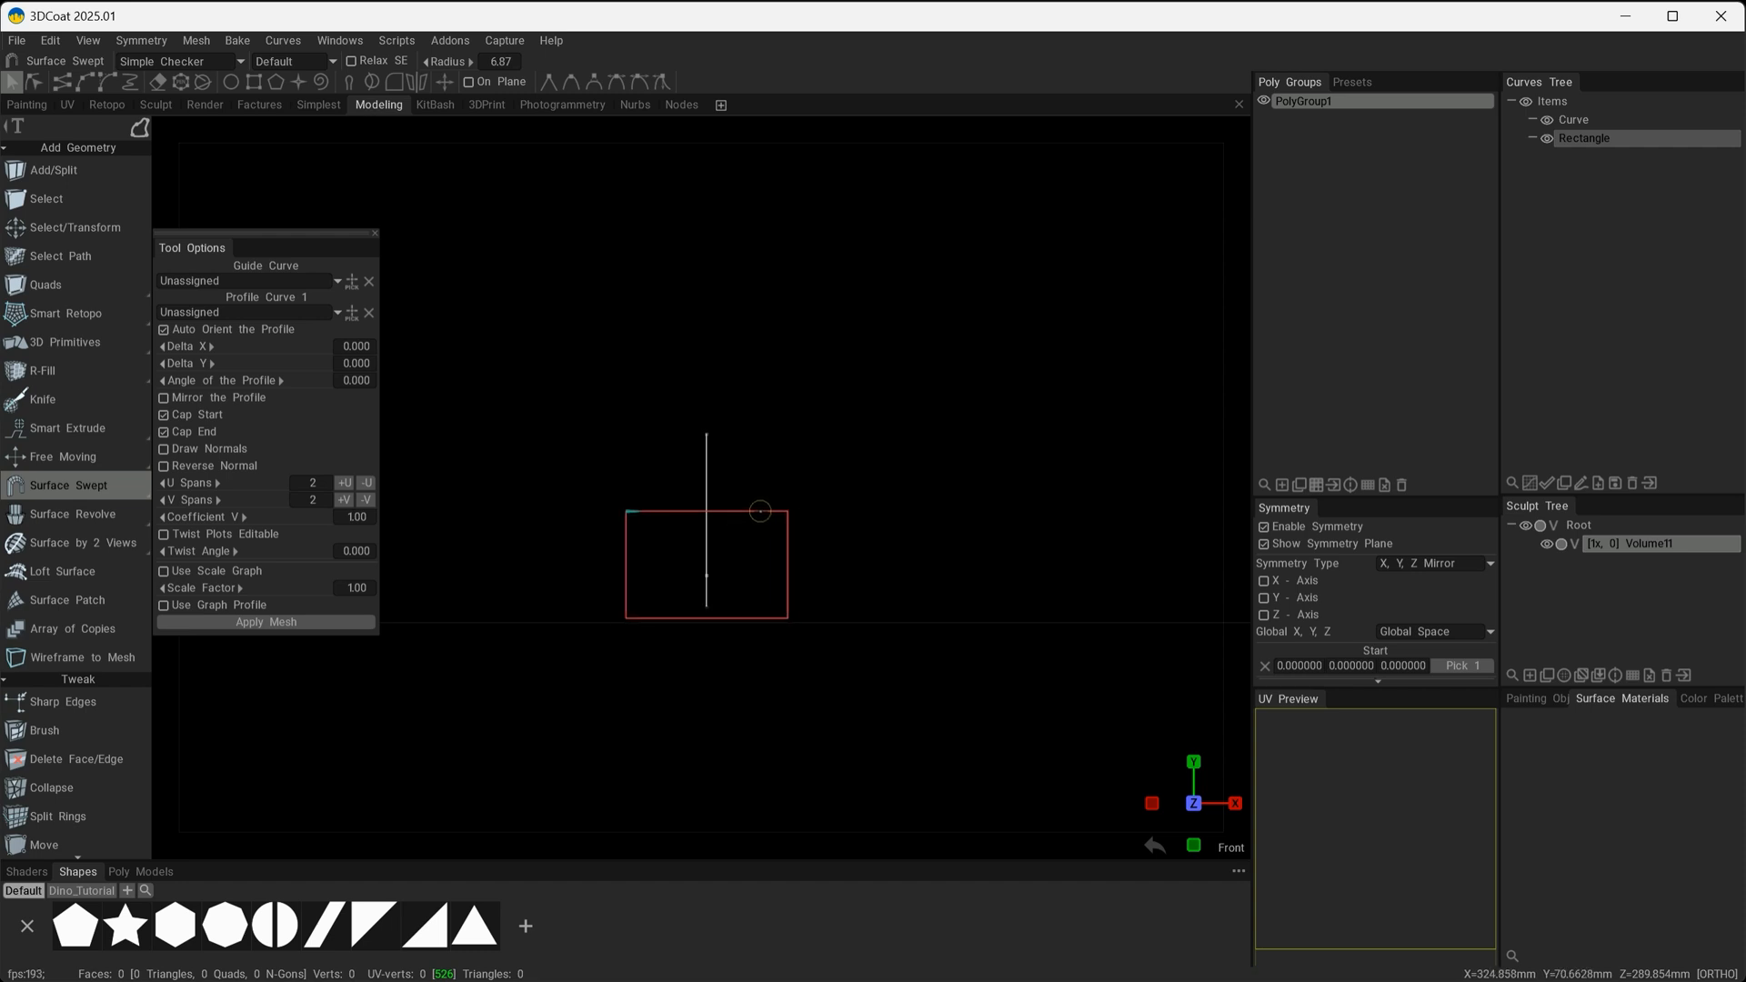
# Assign Curve as the sweep's guide curve and Rectangle as its profile curve.
pyautogui.moveTo(897, 597); pyautogui.dragTo(800, 550)
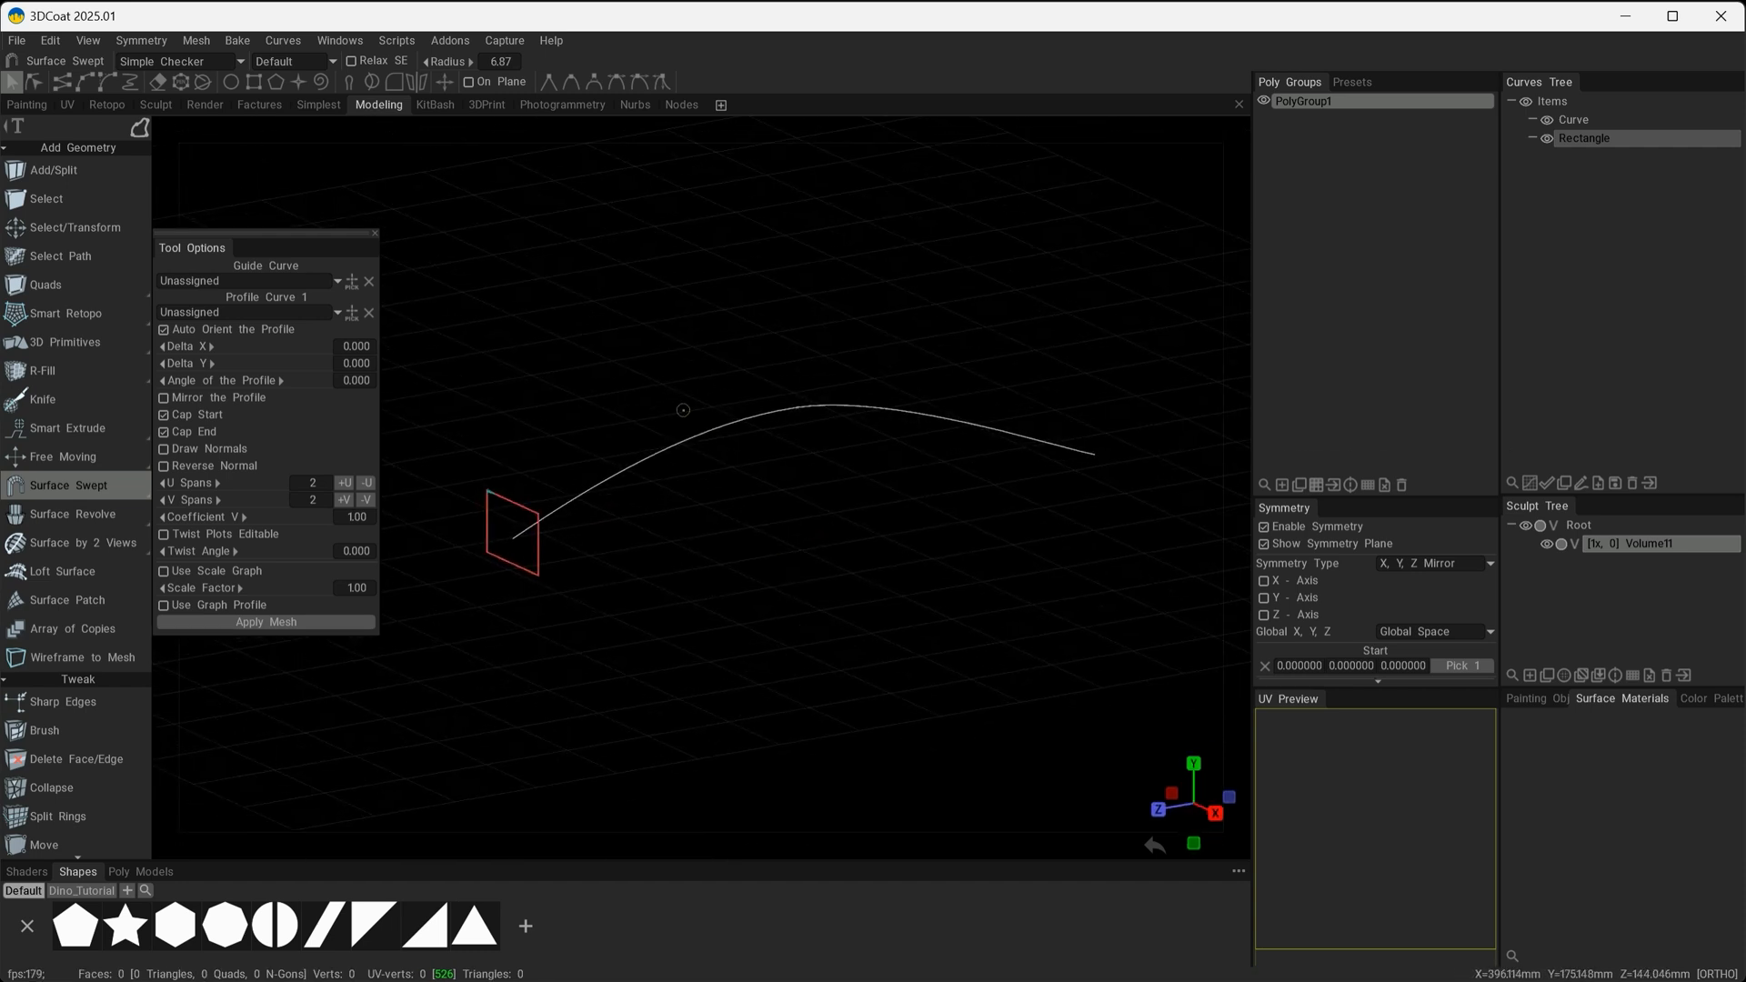
pyautogui.click(1596, 145)
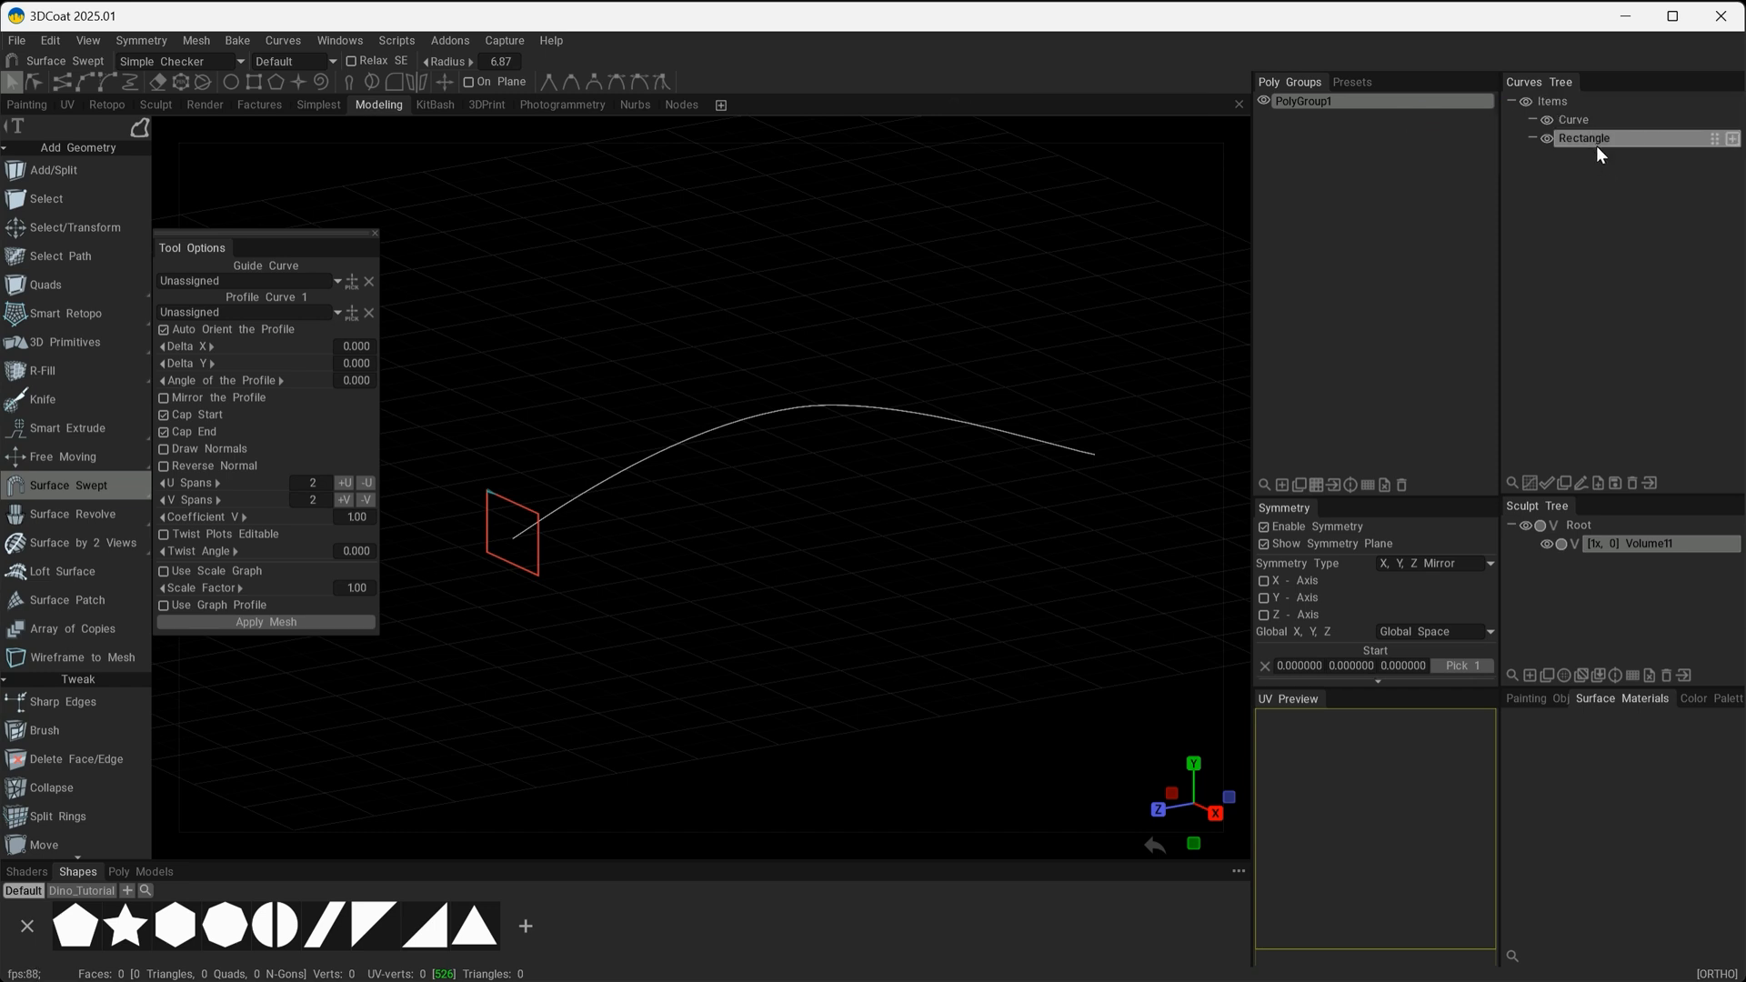
pyautogui.click(205, 281)
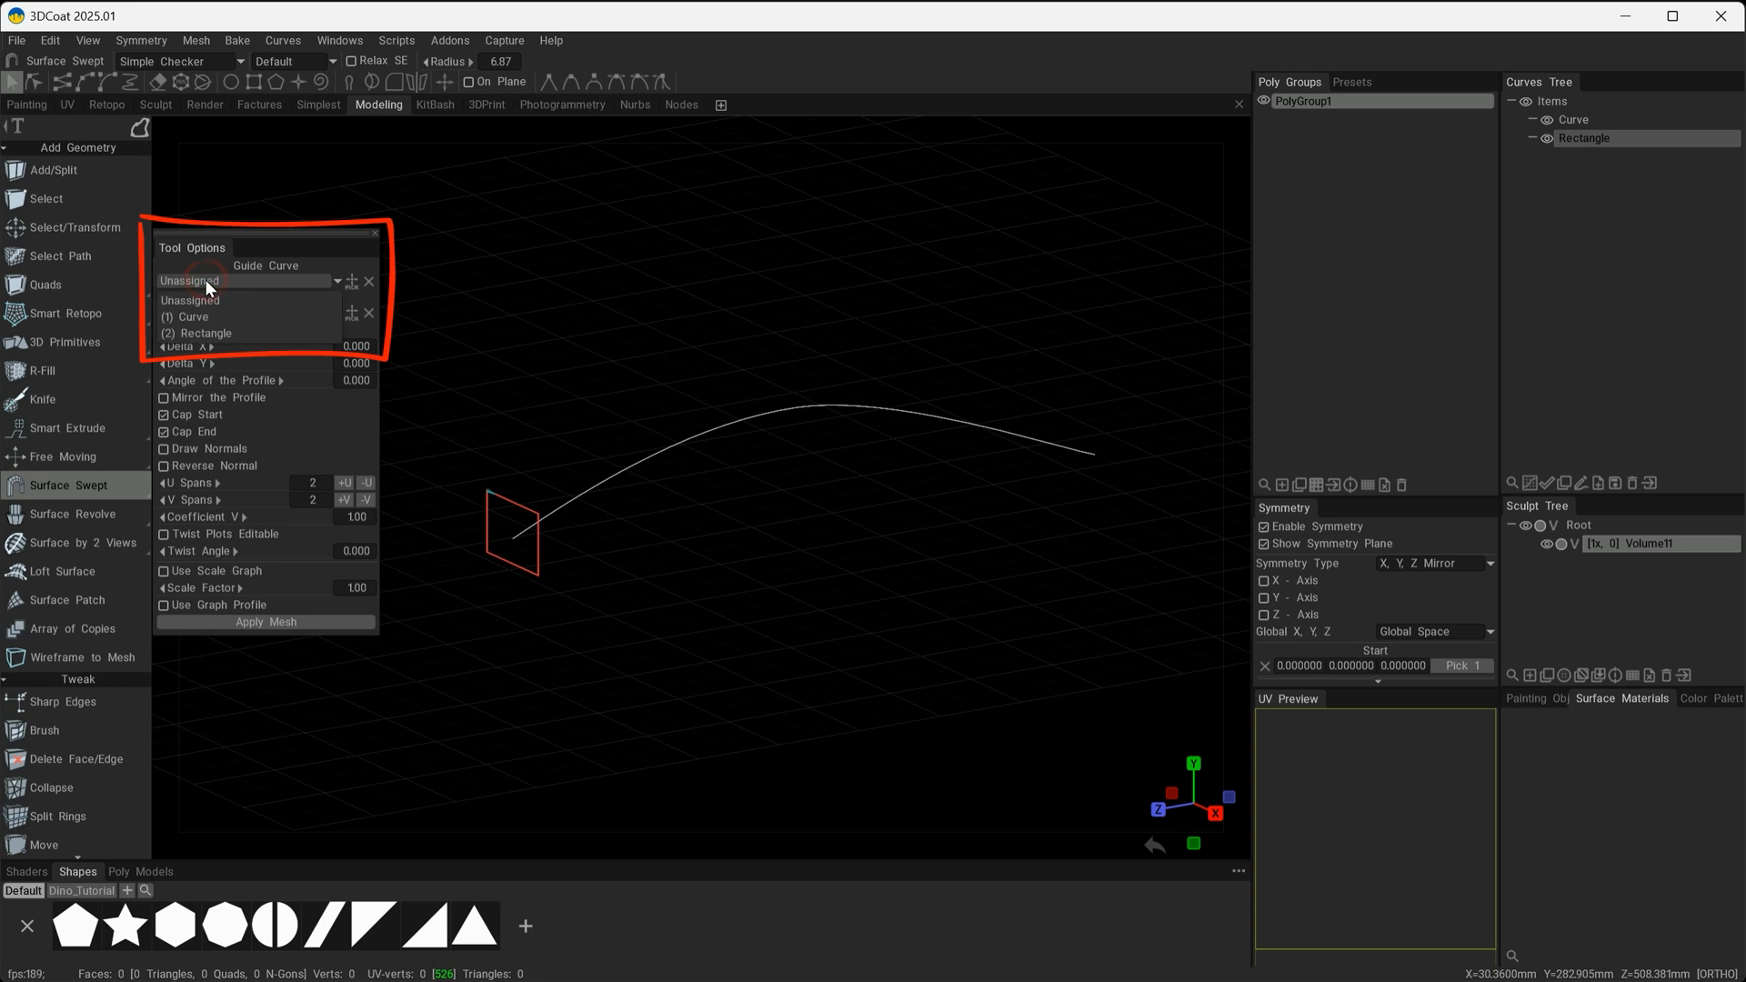
pyautogui.click(257, 284)
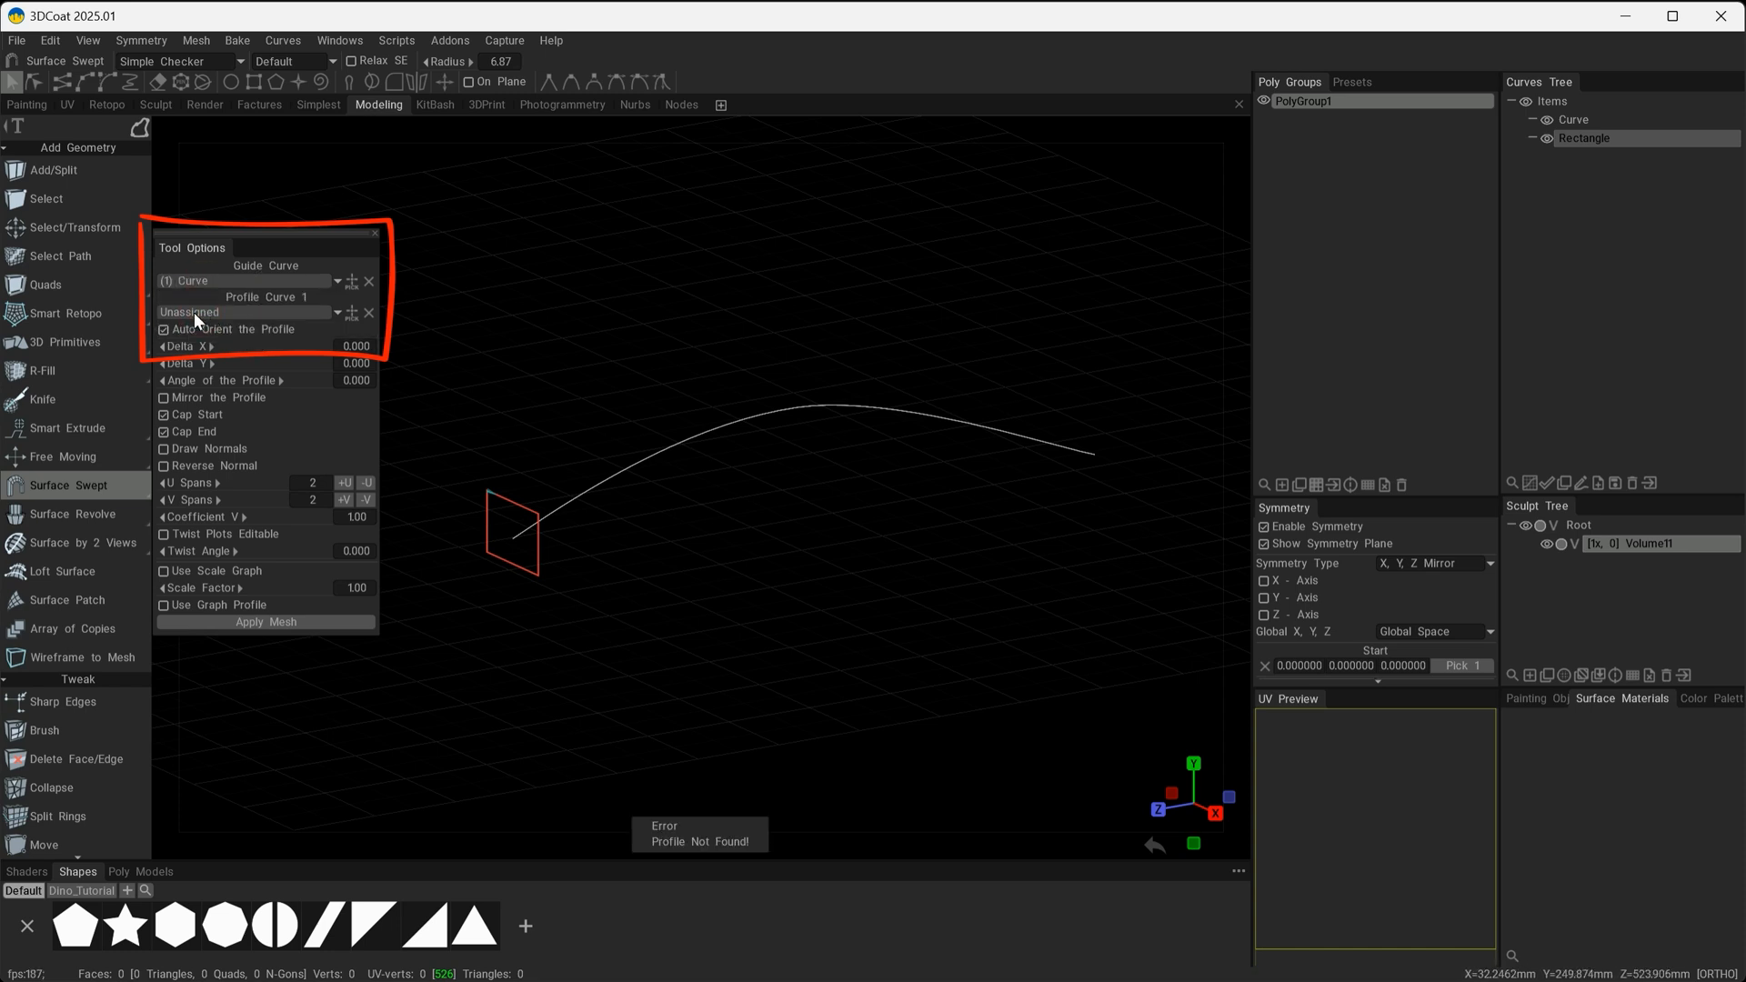
pyautogui.click(233, 310)
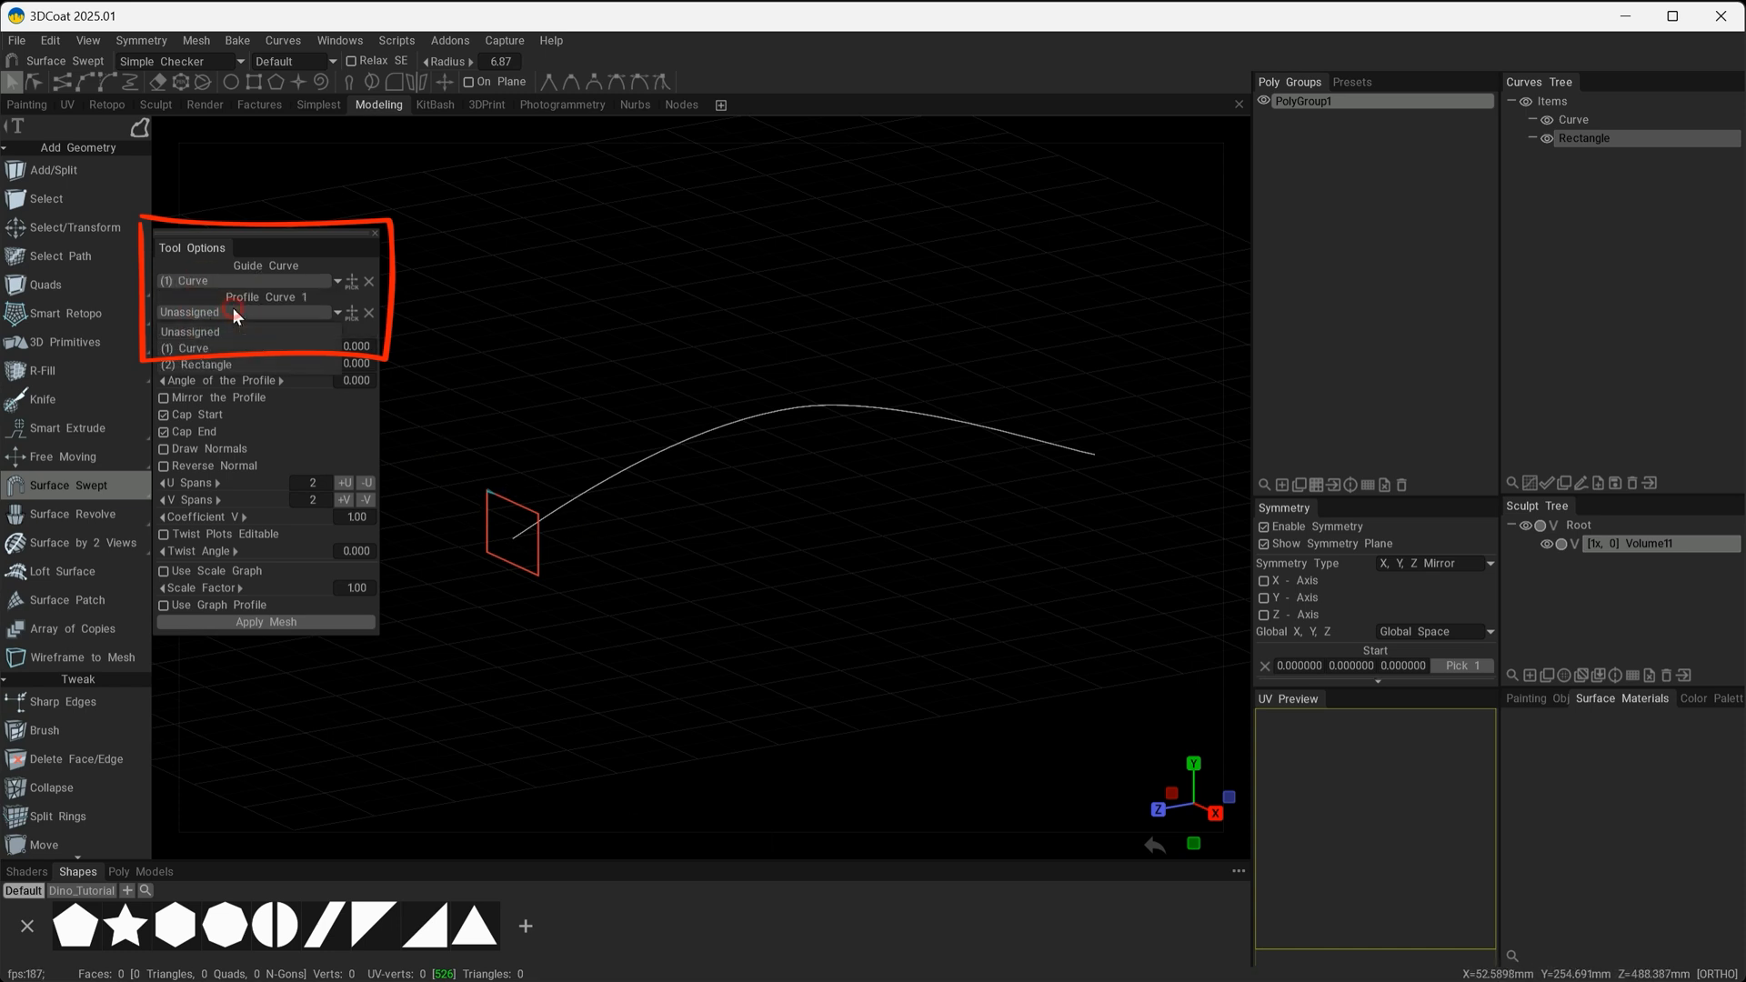
pyautogui.click(273, 333)
pyautogui.scroll(2, 503, 519)
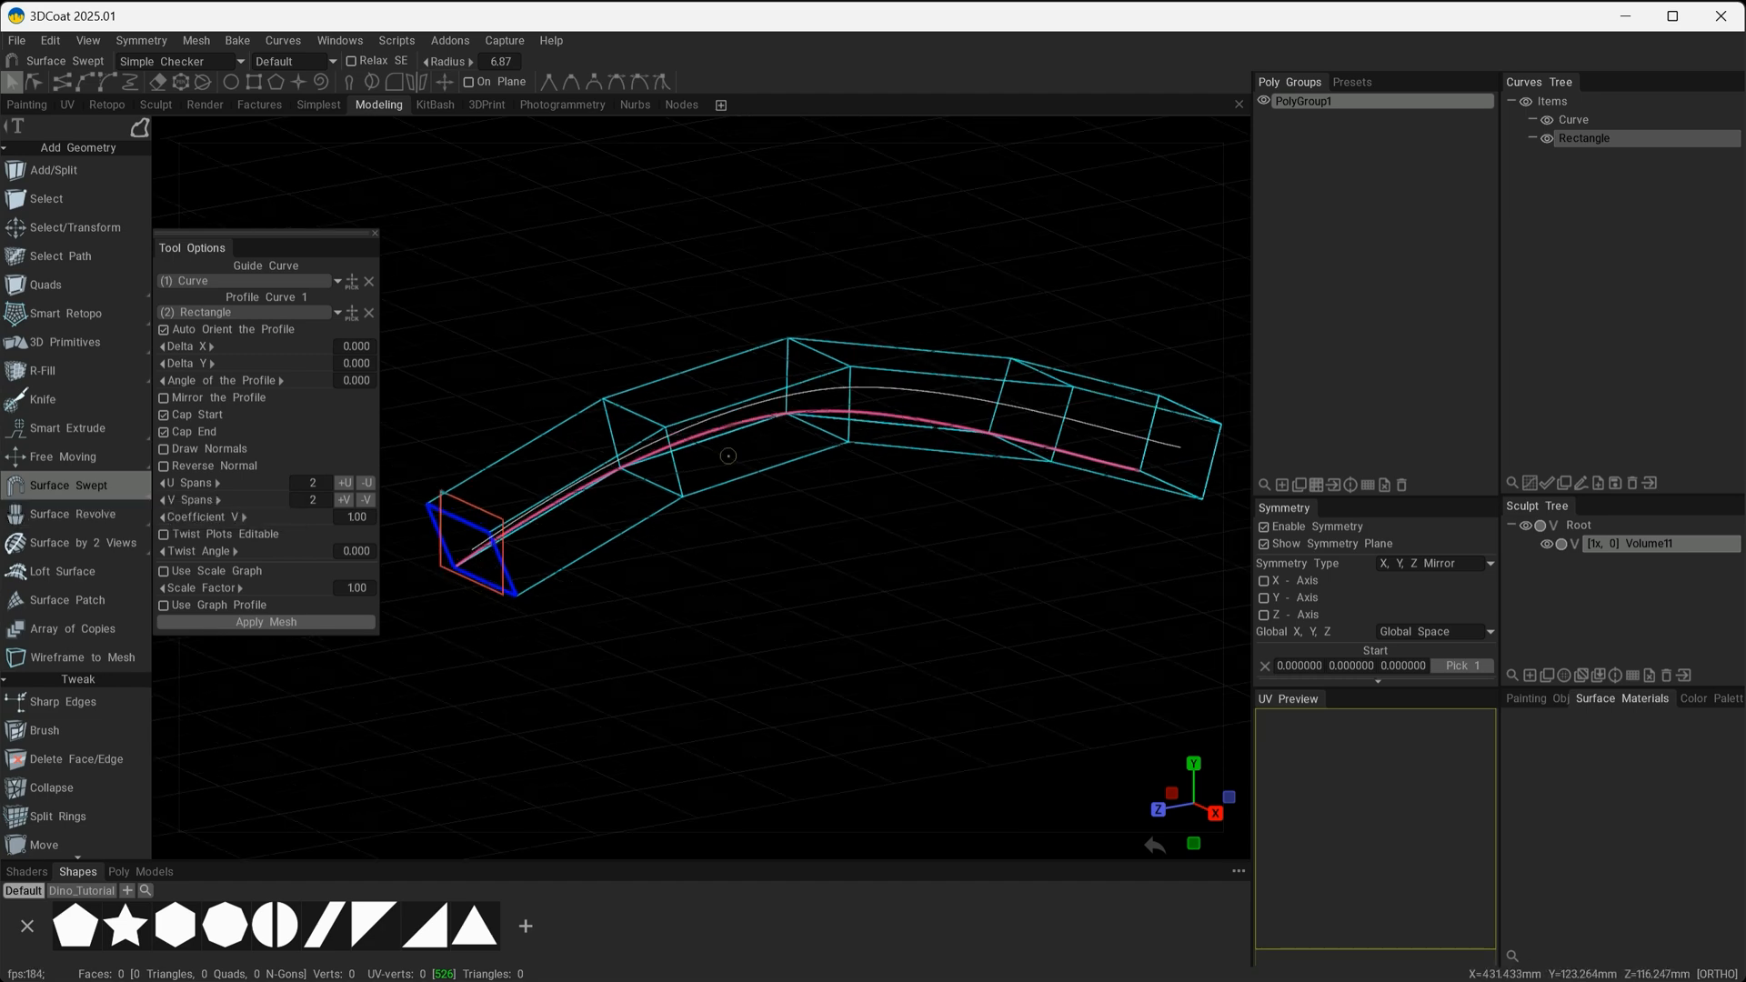
# Set the V Spans of the swept surface to 5.
pyautogui.keyDown('alt'); pyautogui.moveTo(1049, 581); pyautogui.dragTo(733, 554); pyautogui.keyUp('alt')
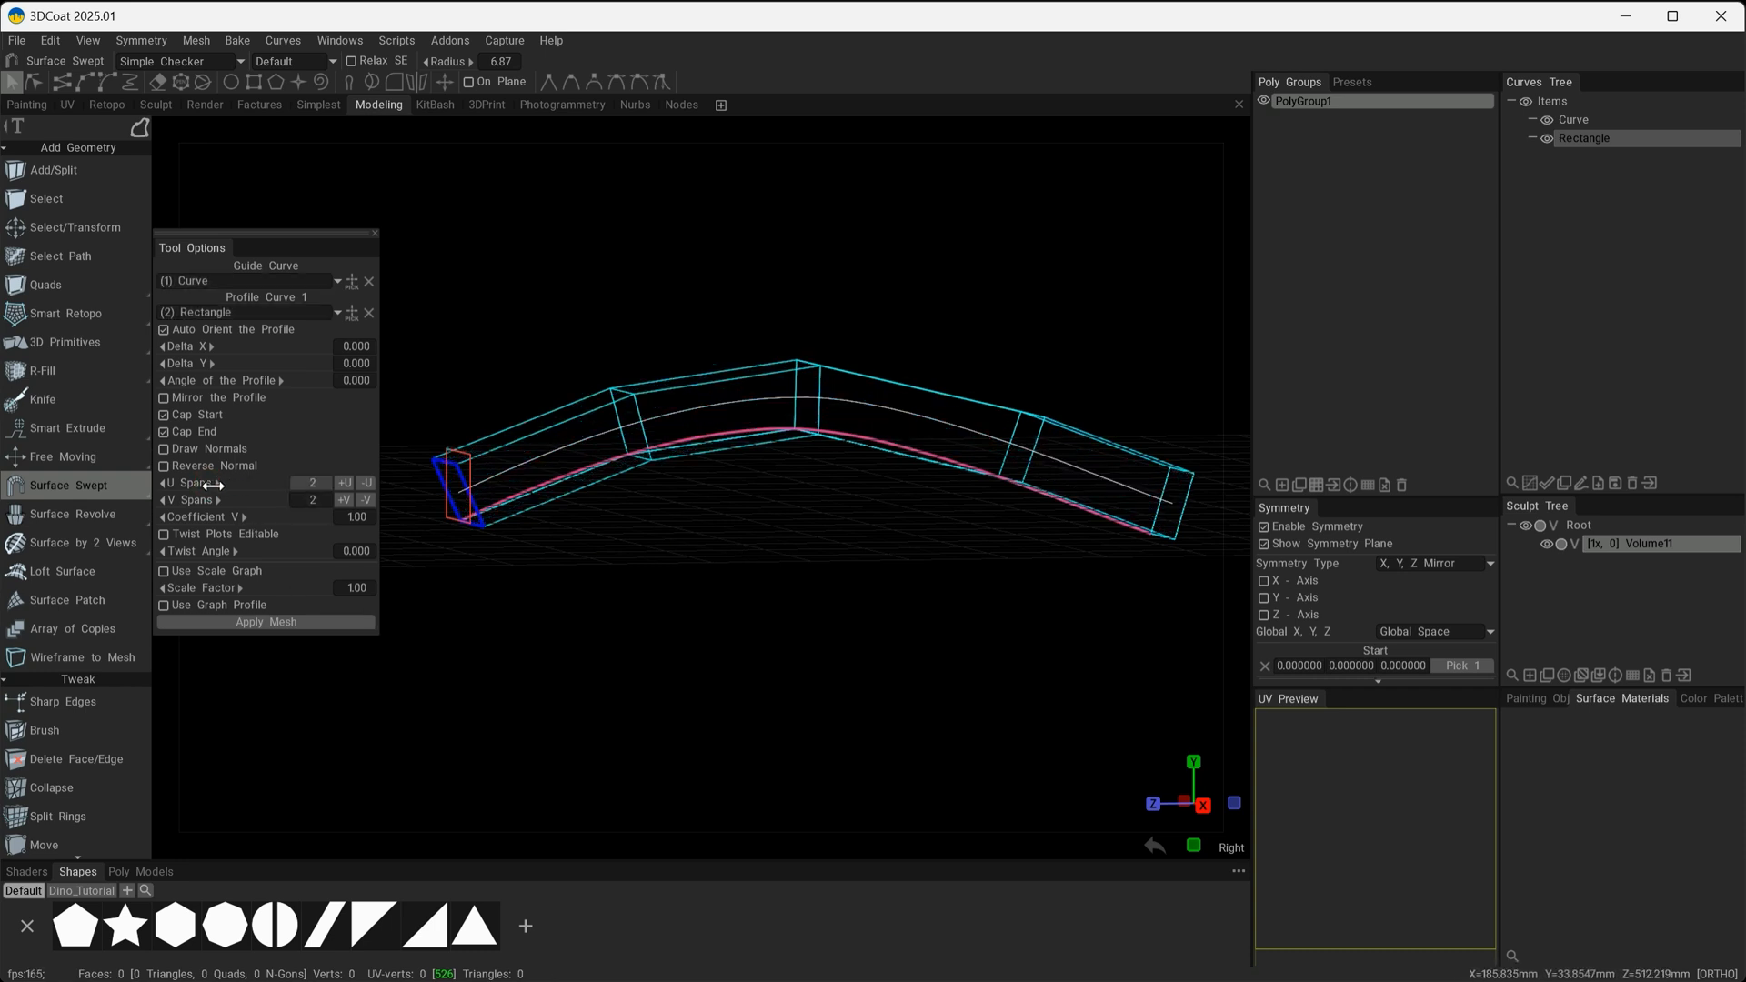
pyautogui.moveTo(196, 500); pyautogui.dragTo(217, 503)
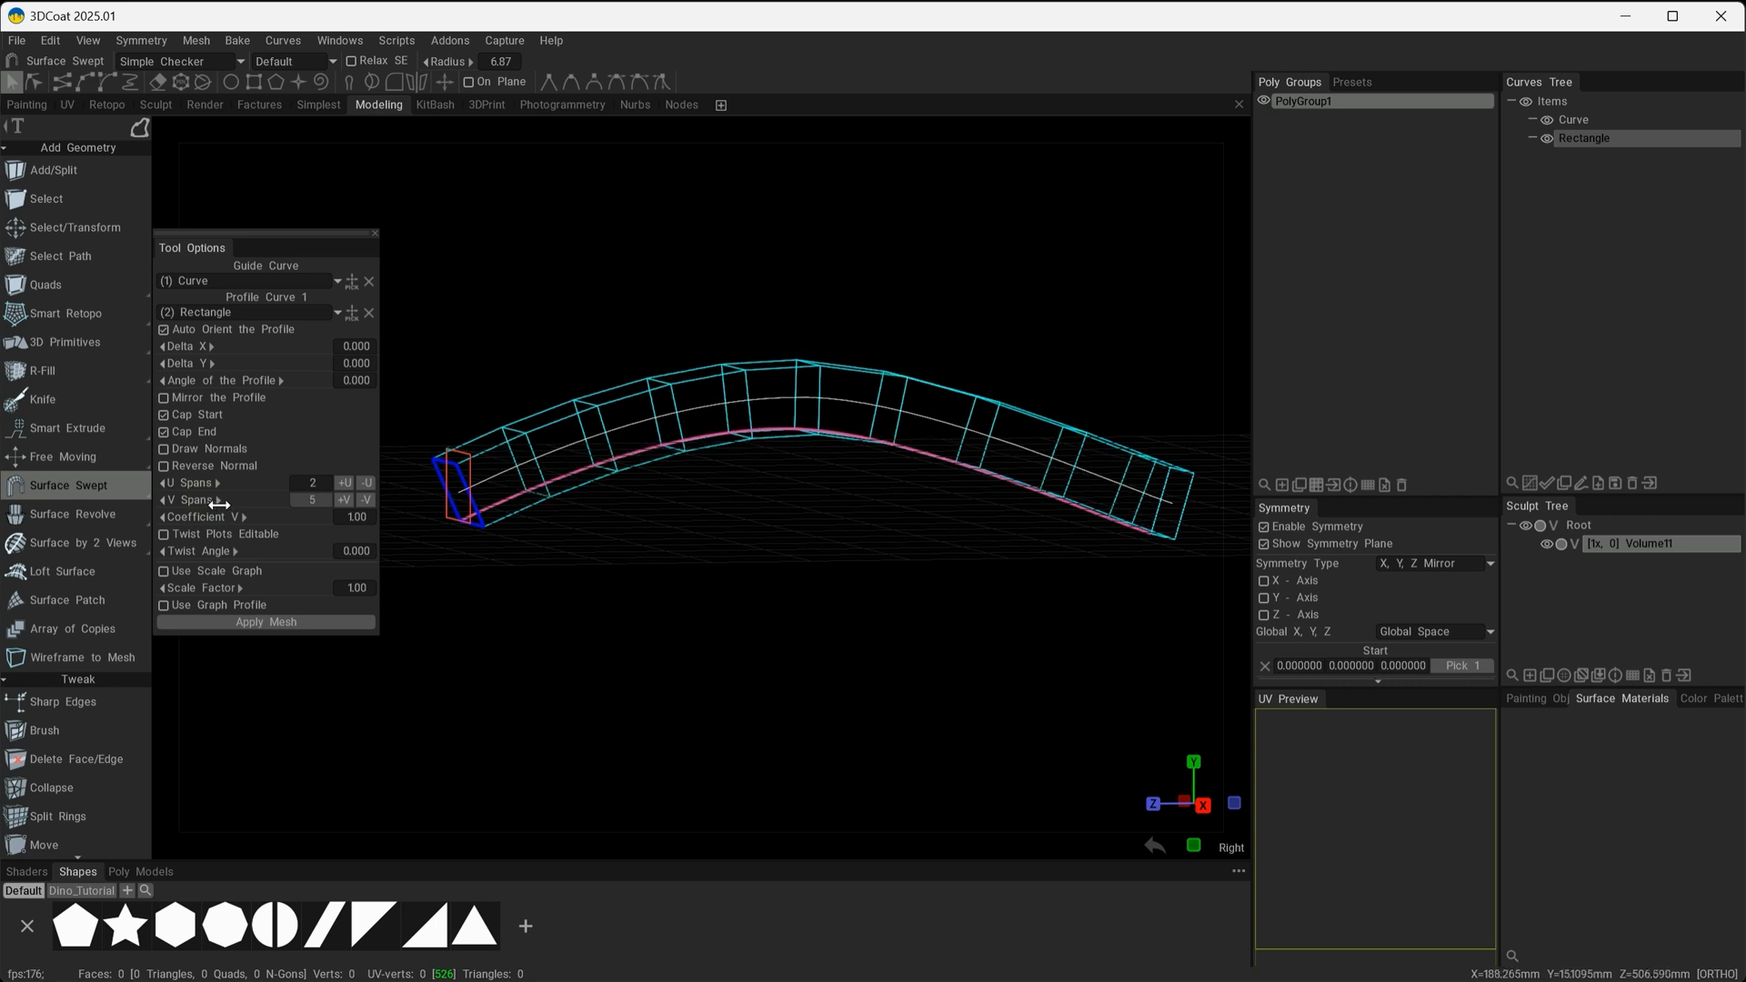
pyautogui.moveTo(880, 584)
pyautogui.mouseDown()
pyautogui.moveTo(941, 635)
pyautogui.moveTo(871, 593)
pyautogui.mouseUp()
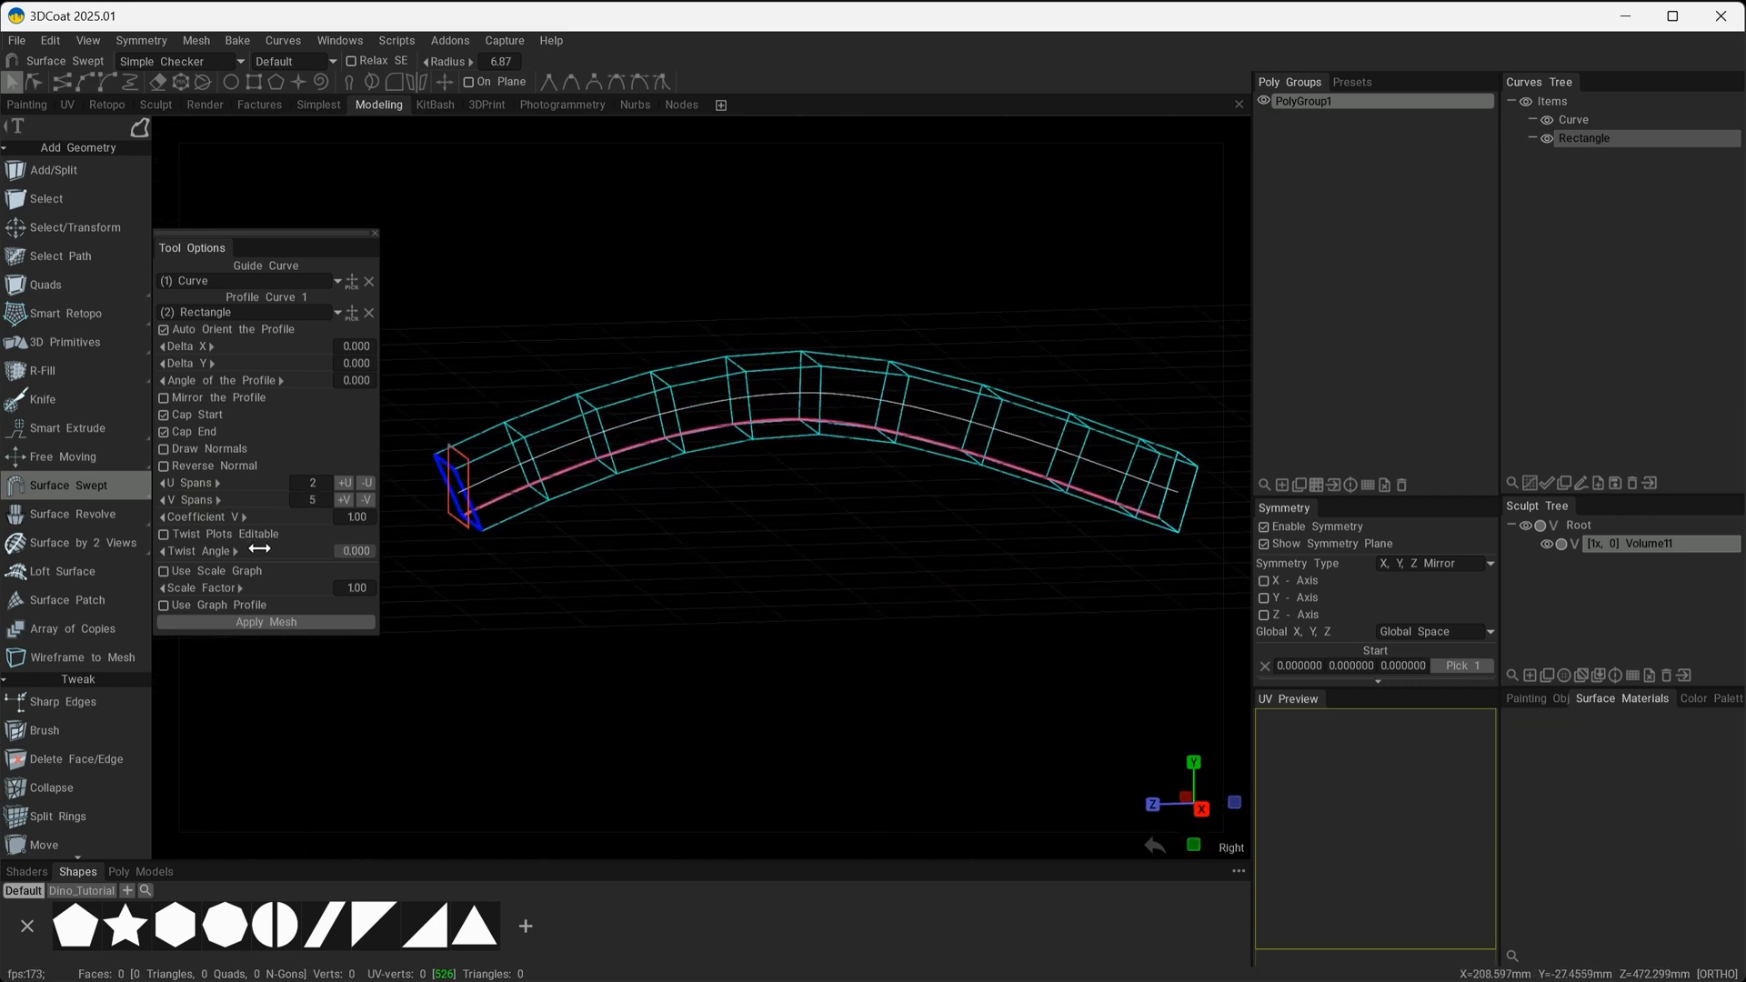
# Enable the scale graph and shape it with a raised smooth point in the middle and a slightly lowered far end point.
pyautogui.click(162, 570)
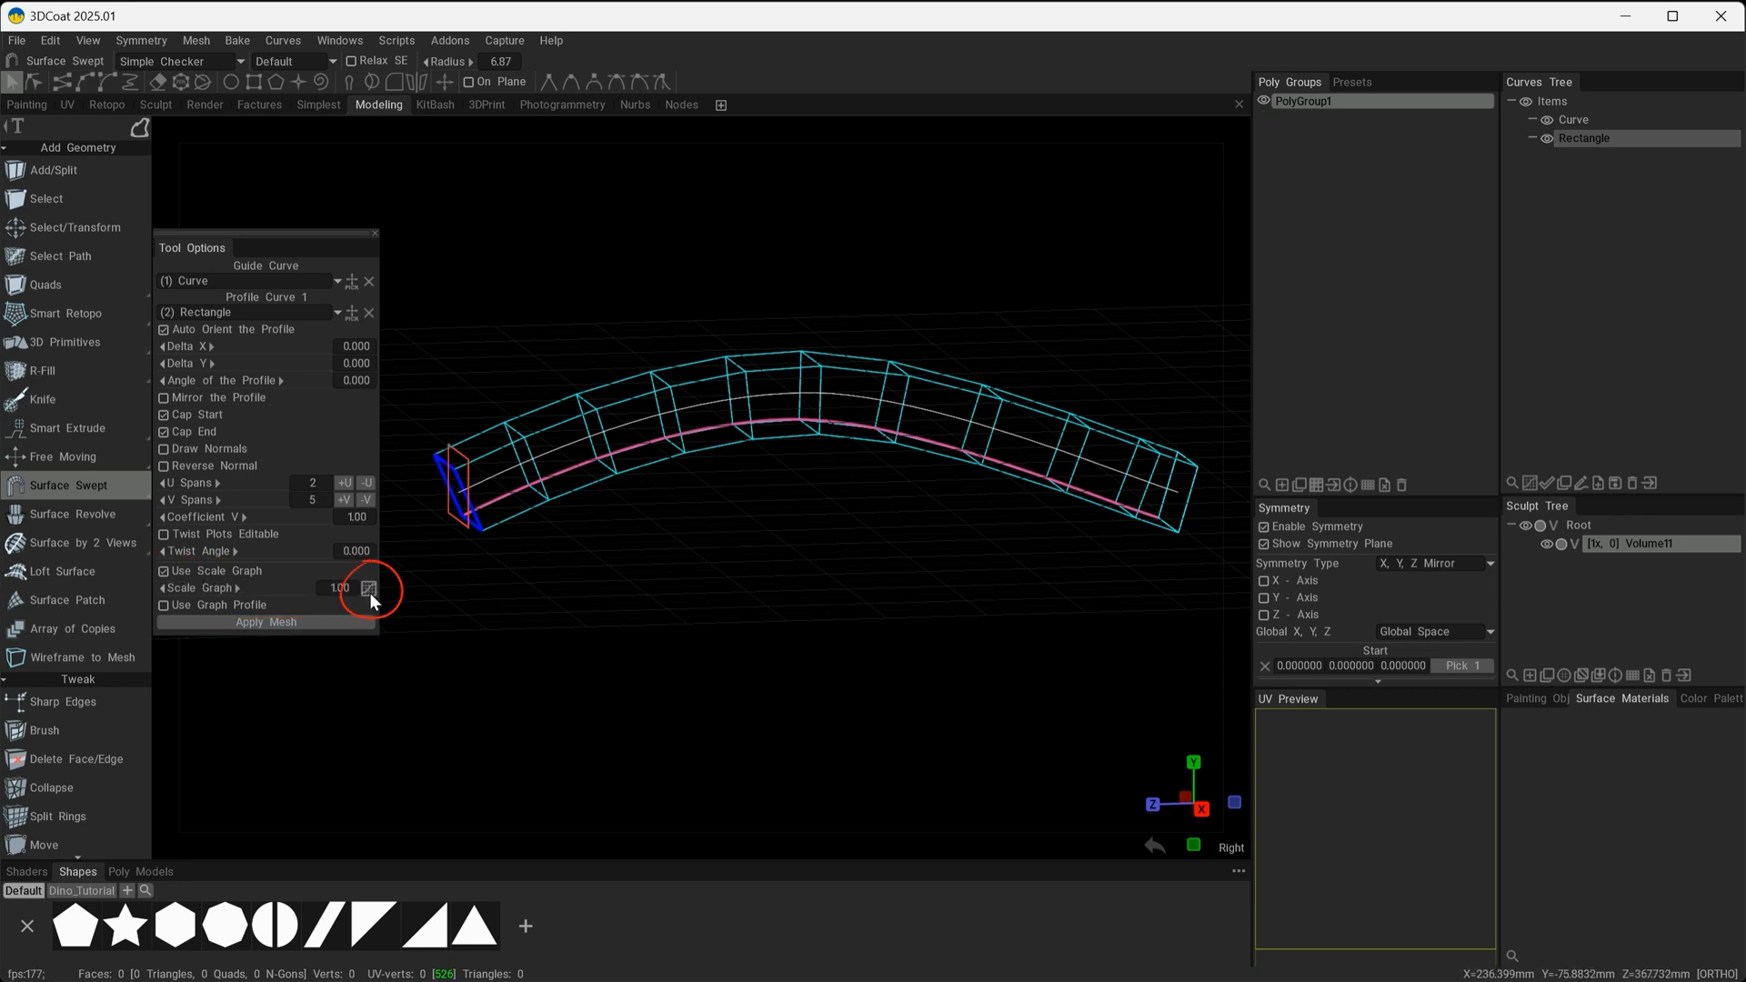
pyautogui.click(369, 589)
pyautogui.moveTo(921, 131); pyautogui.dragTo(748, 485)
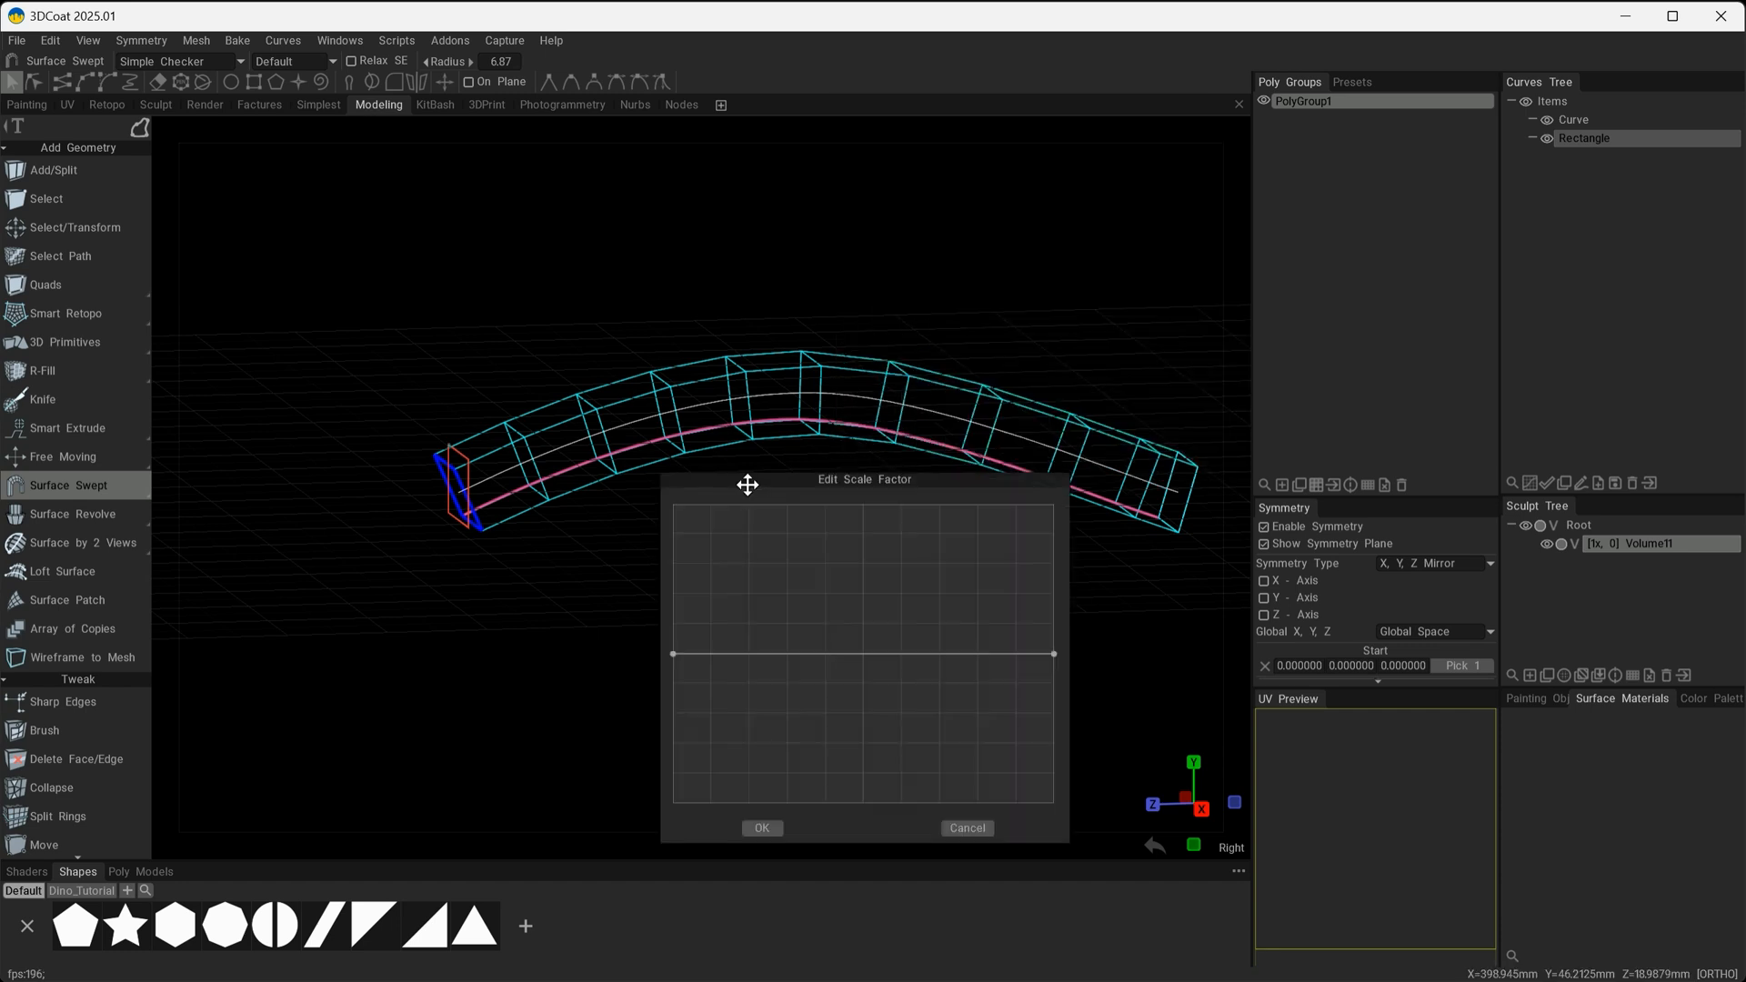
pyautogui.keyDown('alt'); pyautogui.moveTo(569, 565); pyautogui.dragTo(558, 559); pyautogui.keyUp('alt')
pyautogui.keyDown('alt'); pyautogui.moveTo(558, 559); pyautogui.dragTo(462, 444, button='middle'); pyautogui.keyUp('alt')
pyautogui.keyDown('alt'); pyautogui.keyDown('shift'); pyautogui.moveTo(462, 444); pyautogui.dragTo(477, 448); pyautogui.keyUp('shift'); pyautogui.keyUp('alt')
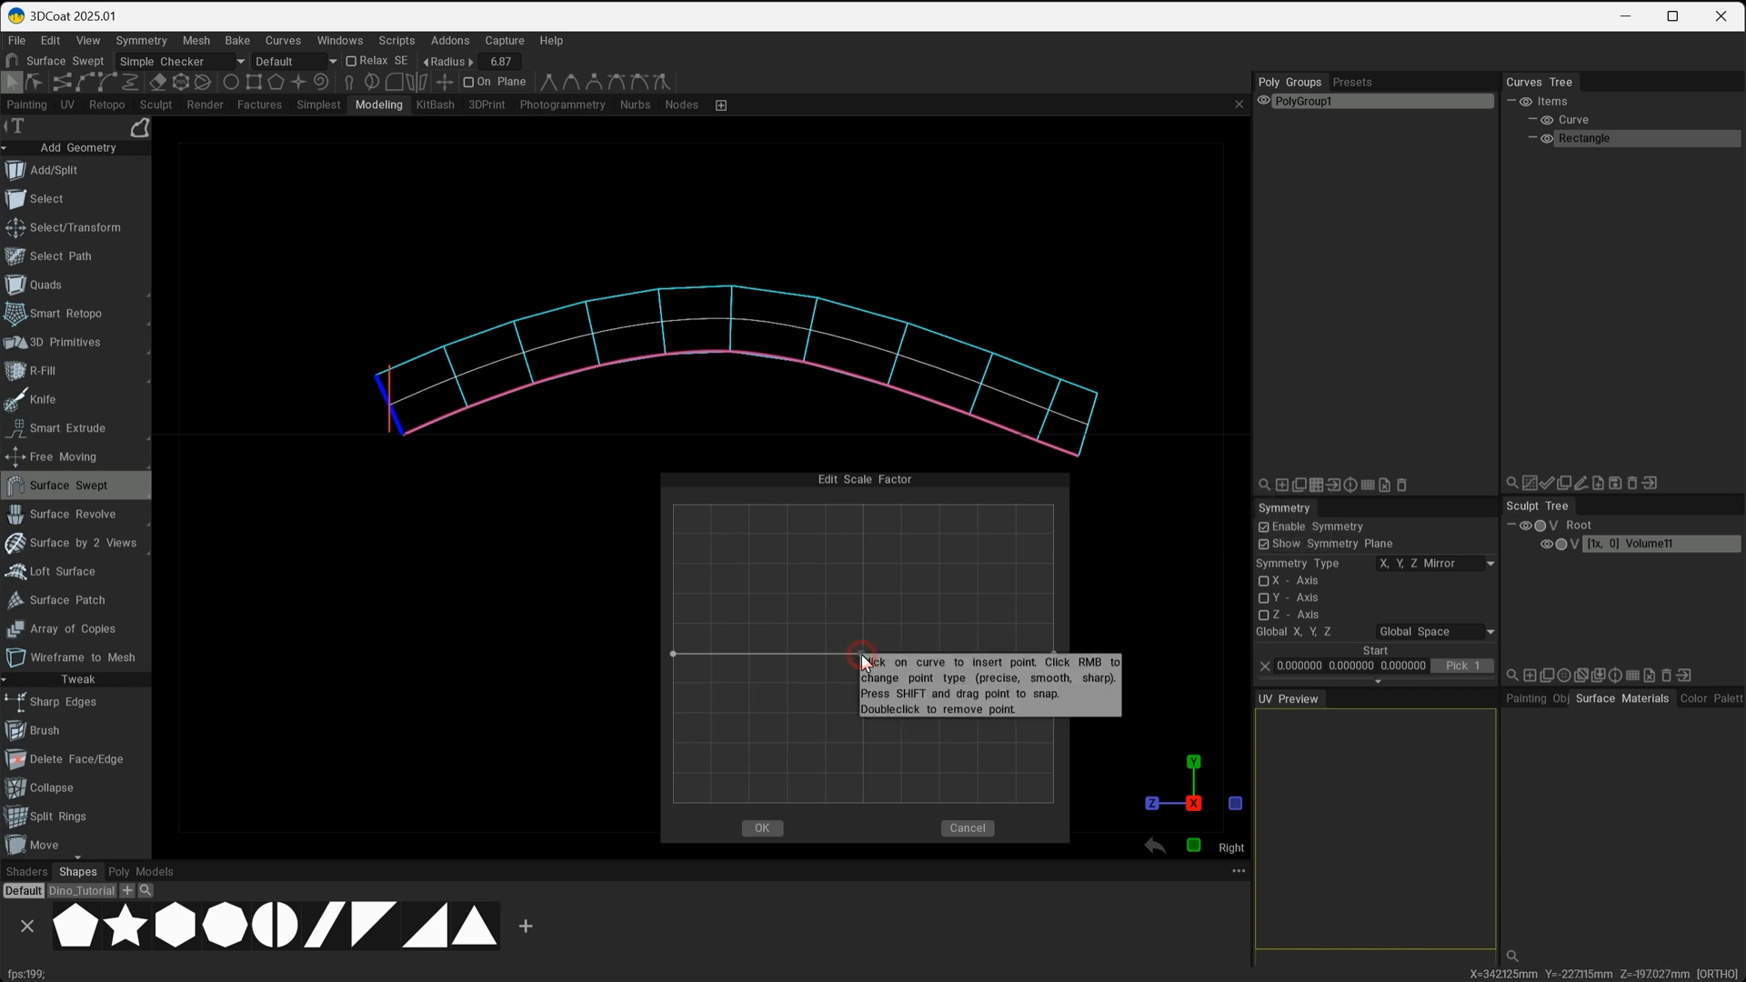
pyautogui.moveTo(860, 653); pyautogui.dragTo(863, 535)
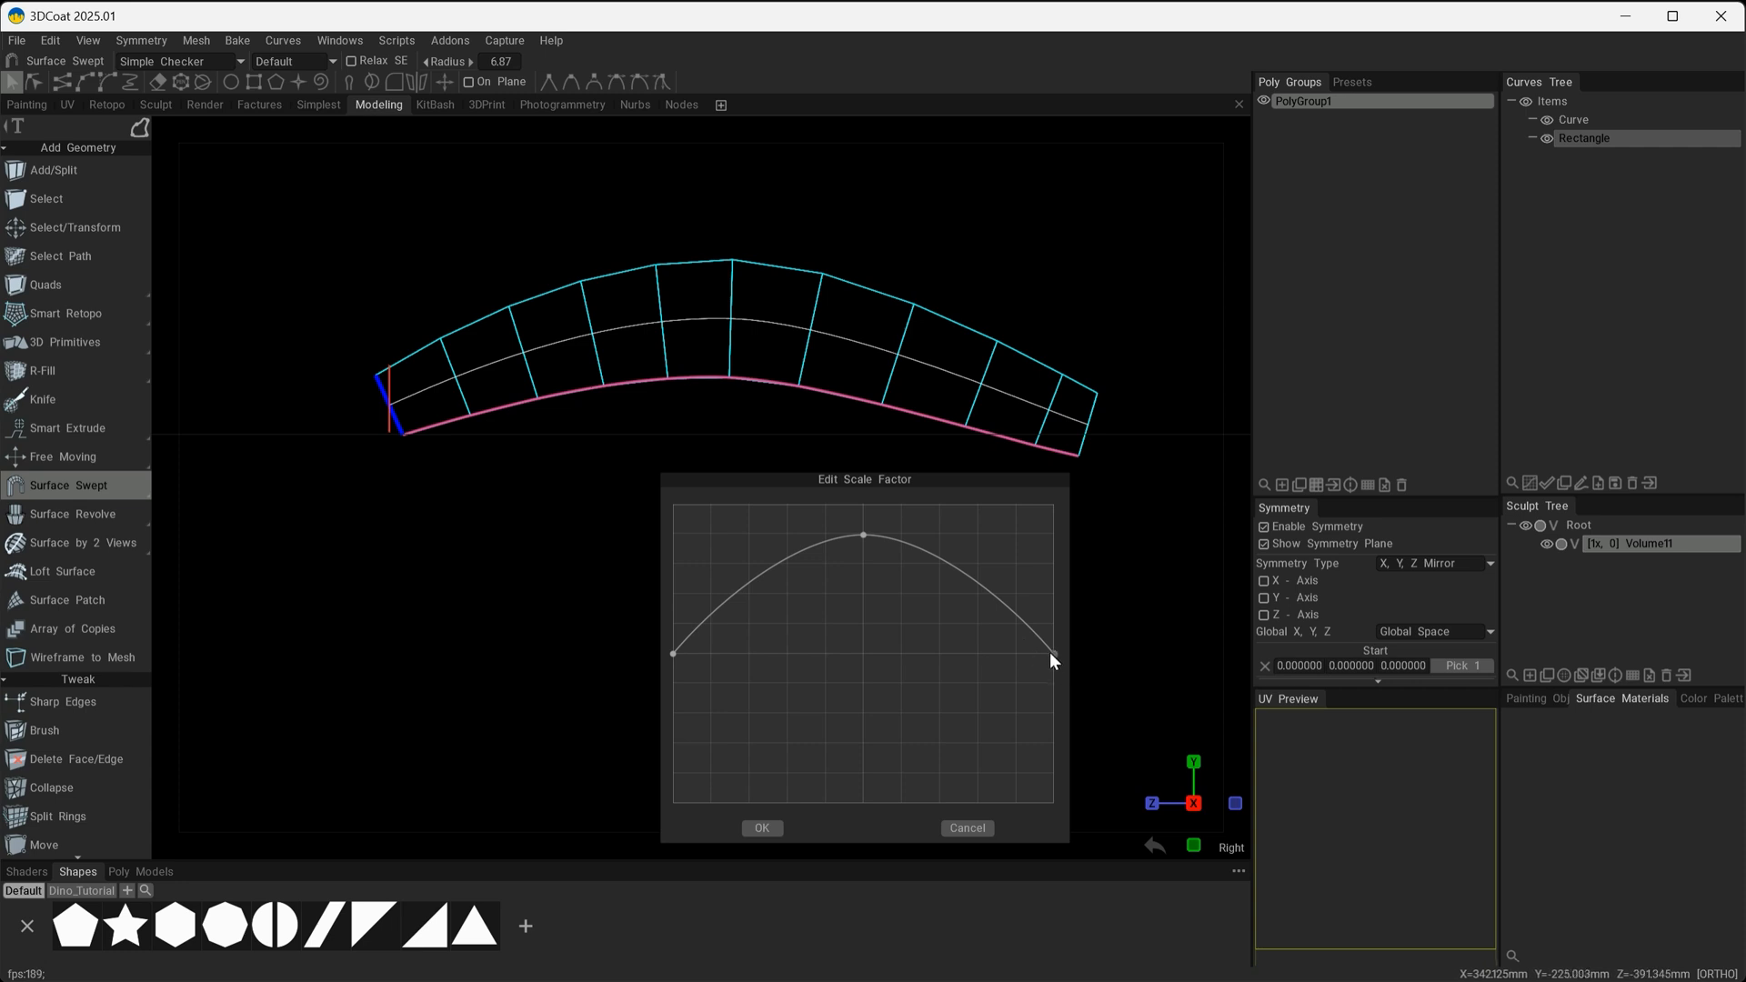
pyautogui.moveTo(1055, 653); pyautogui.dragTo(1054, 695)
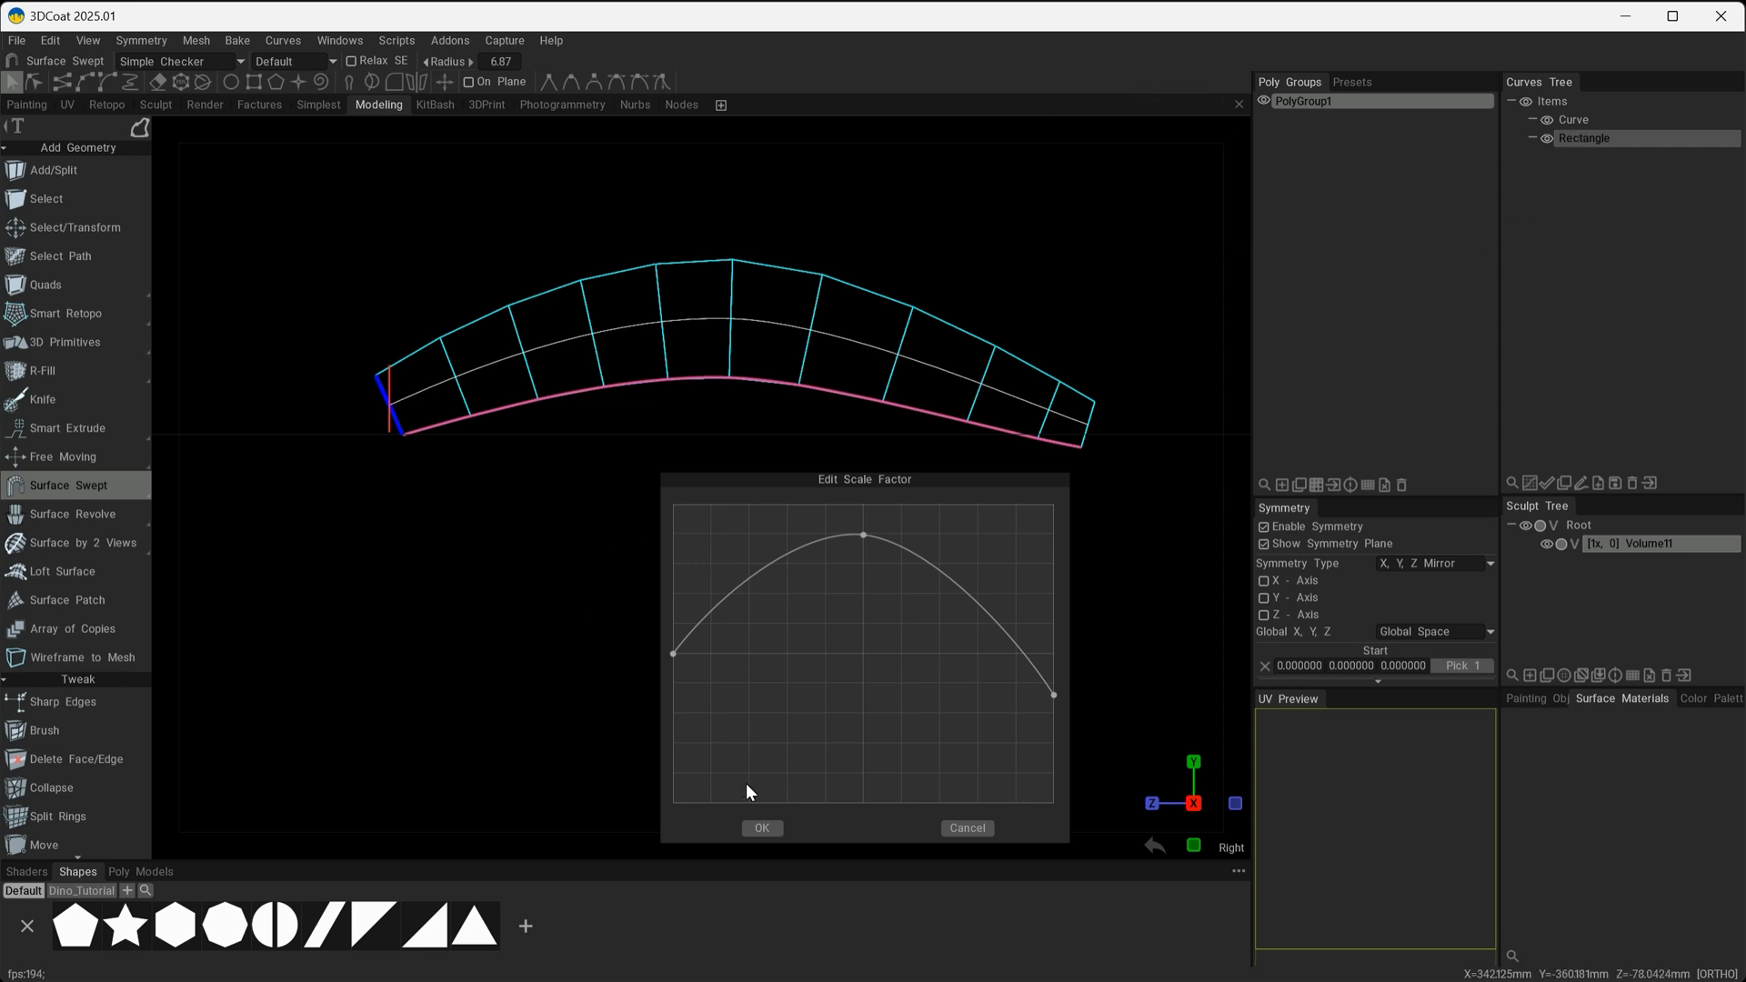
pyautogui.click(766, 824)
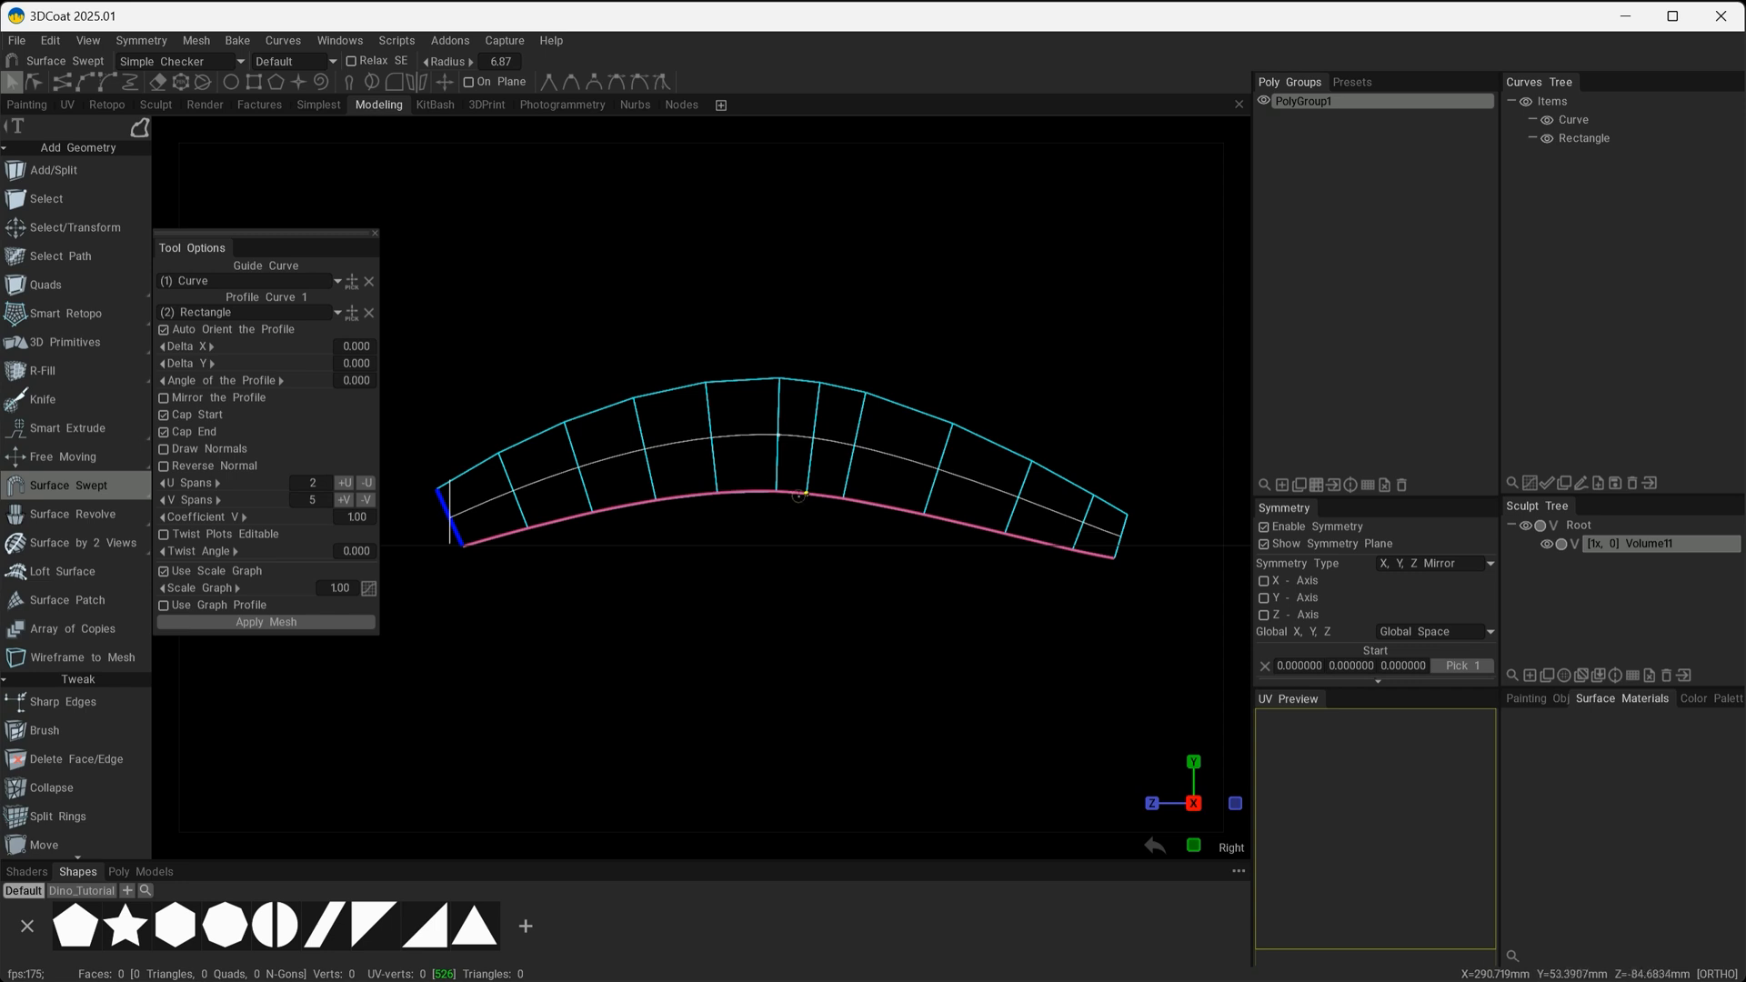
# Insert an extra cross-section near the middle of the arch, towards the rectangle end, and leave curve editing mode.
pyautogui.click(751, 500)
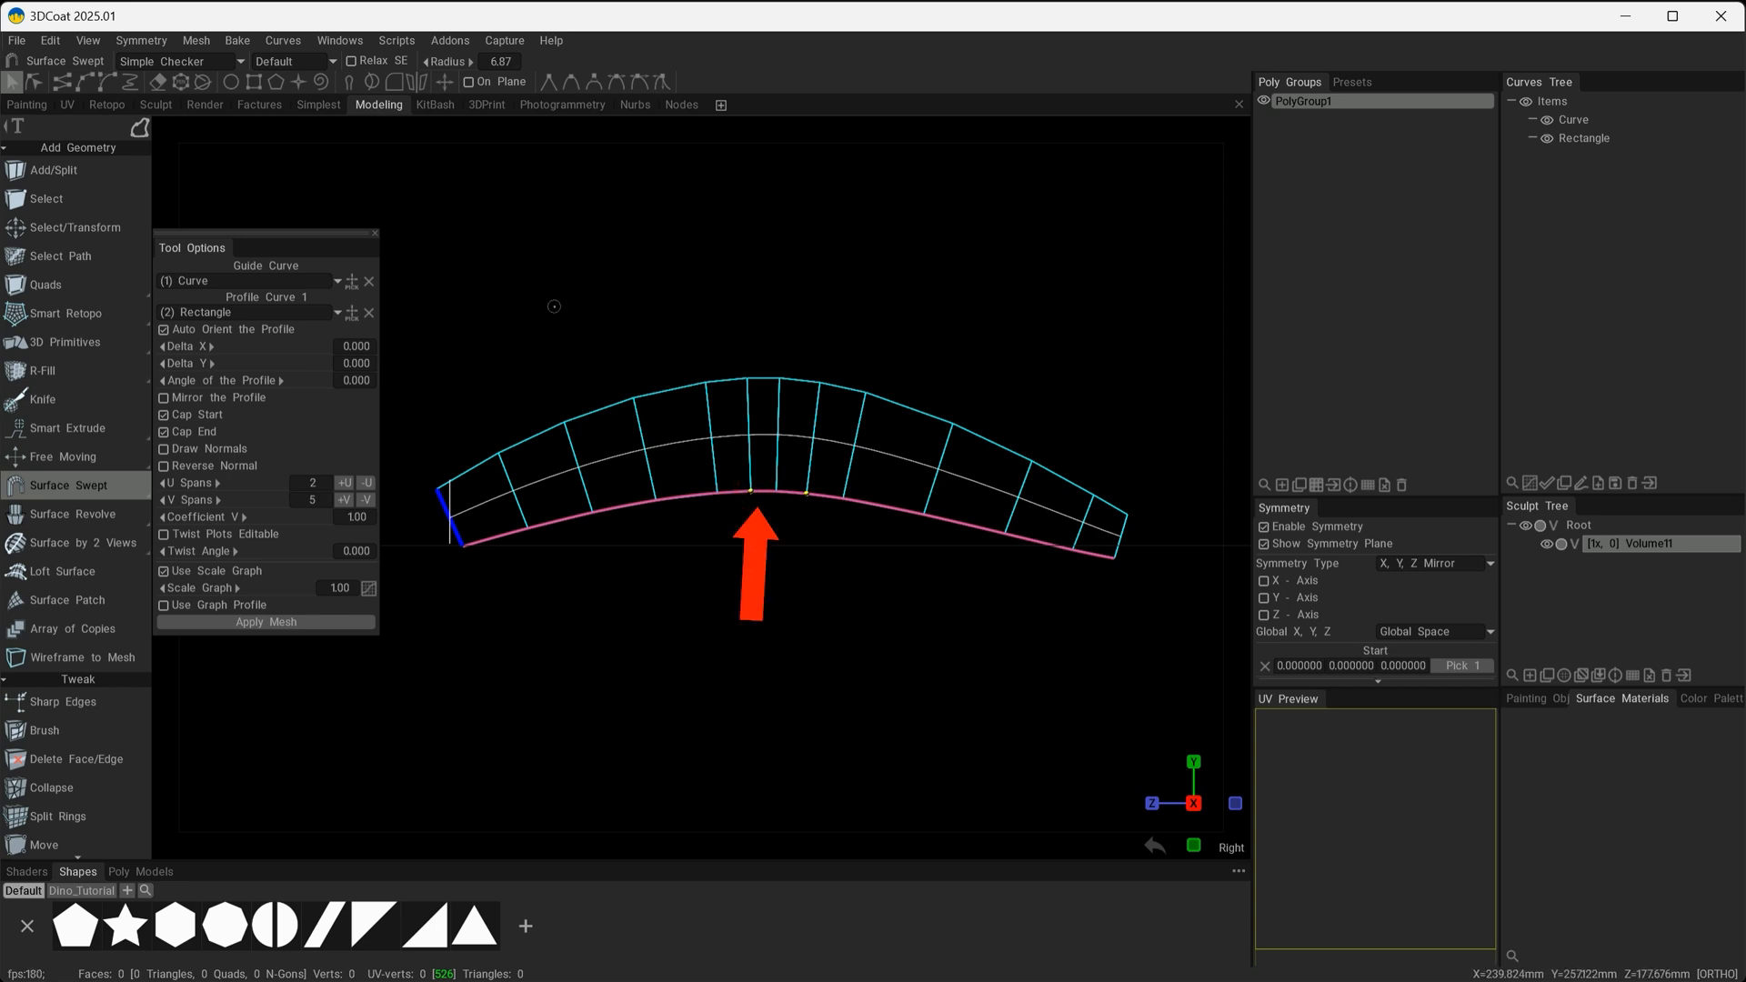
pyautogui.click(141, 127)
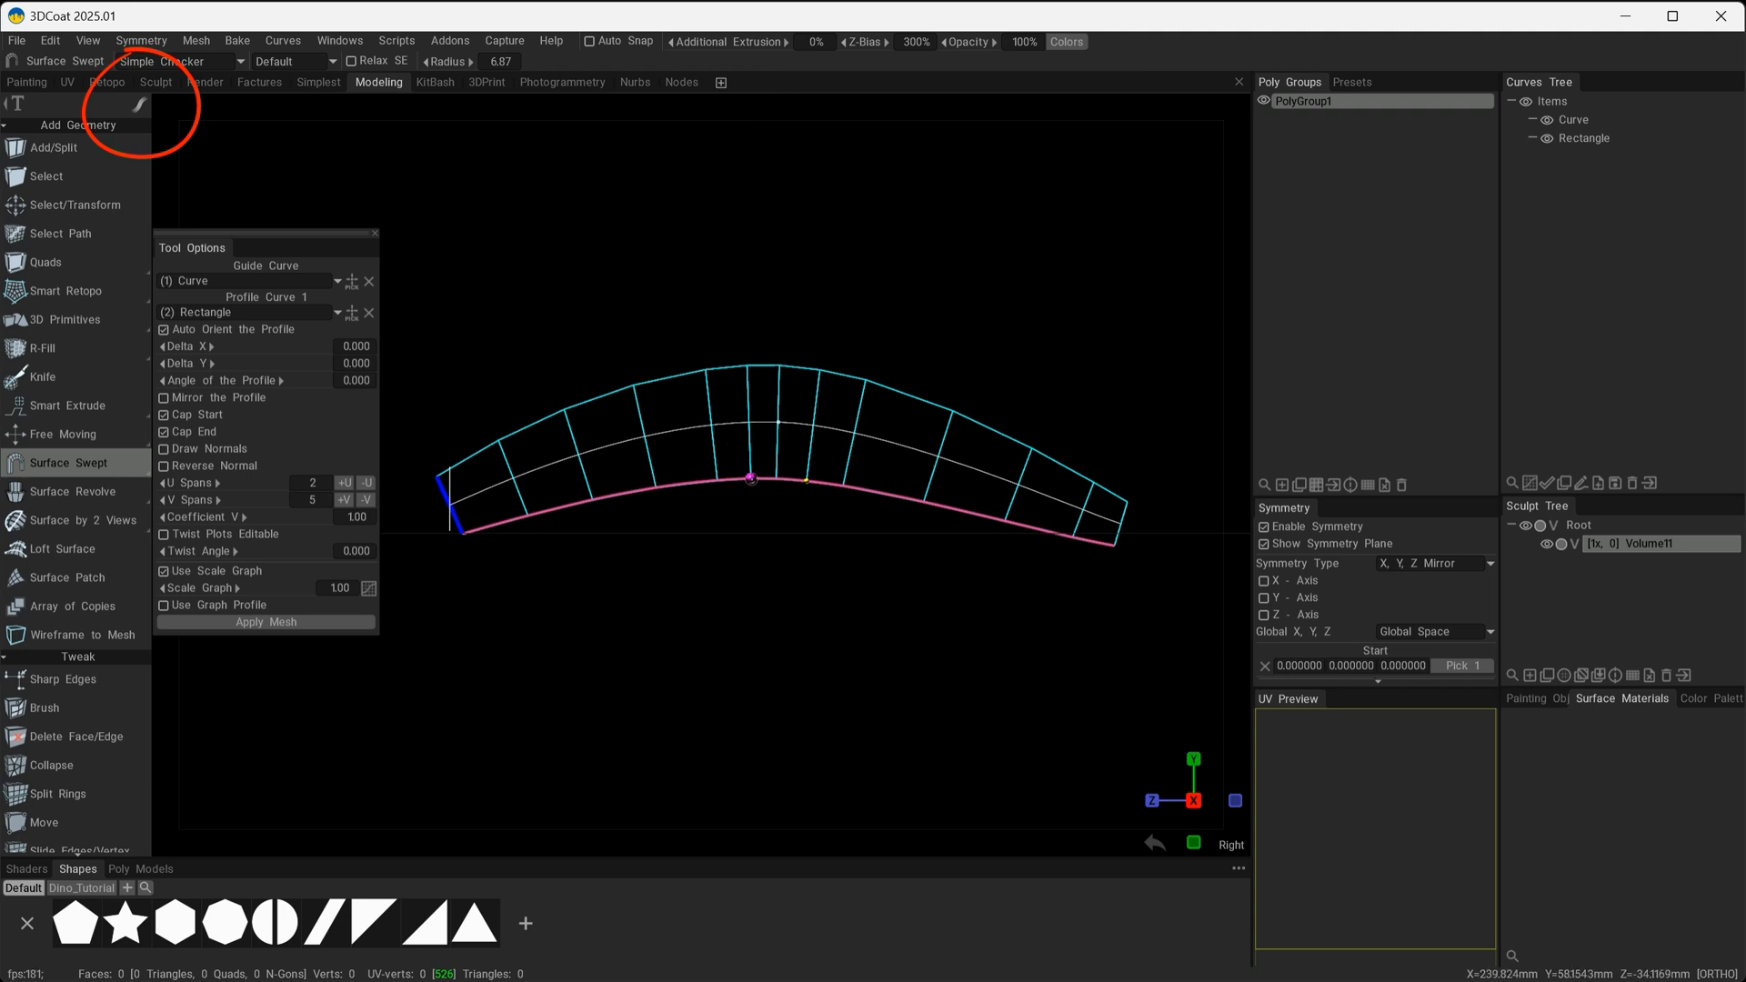
# Insert additional cross-sections along the guide between the middle of the arch and the rectangle end.
pyautogui.moveTo(751, 480)
pyautogui.mouseDown()
pyautogui.moveTo(587, 503)
pyautogui.moveTo(829, 502)
pyautogui.moveTo(507, 522)
pyautogui.moveTo(602, 499)
pyautogui.mouseUp()
pyautogui.hotkey('ctrl', 'z')
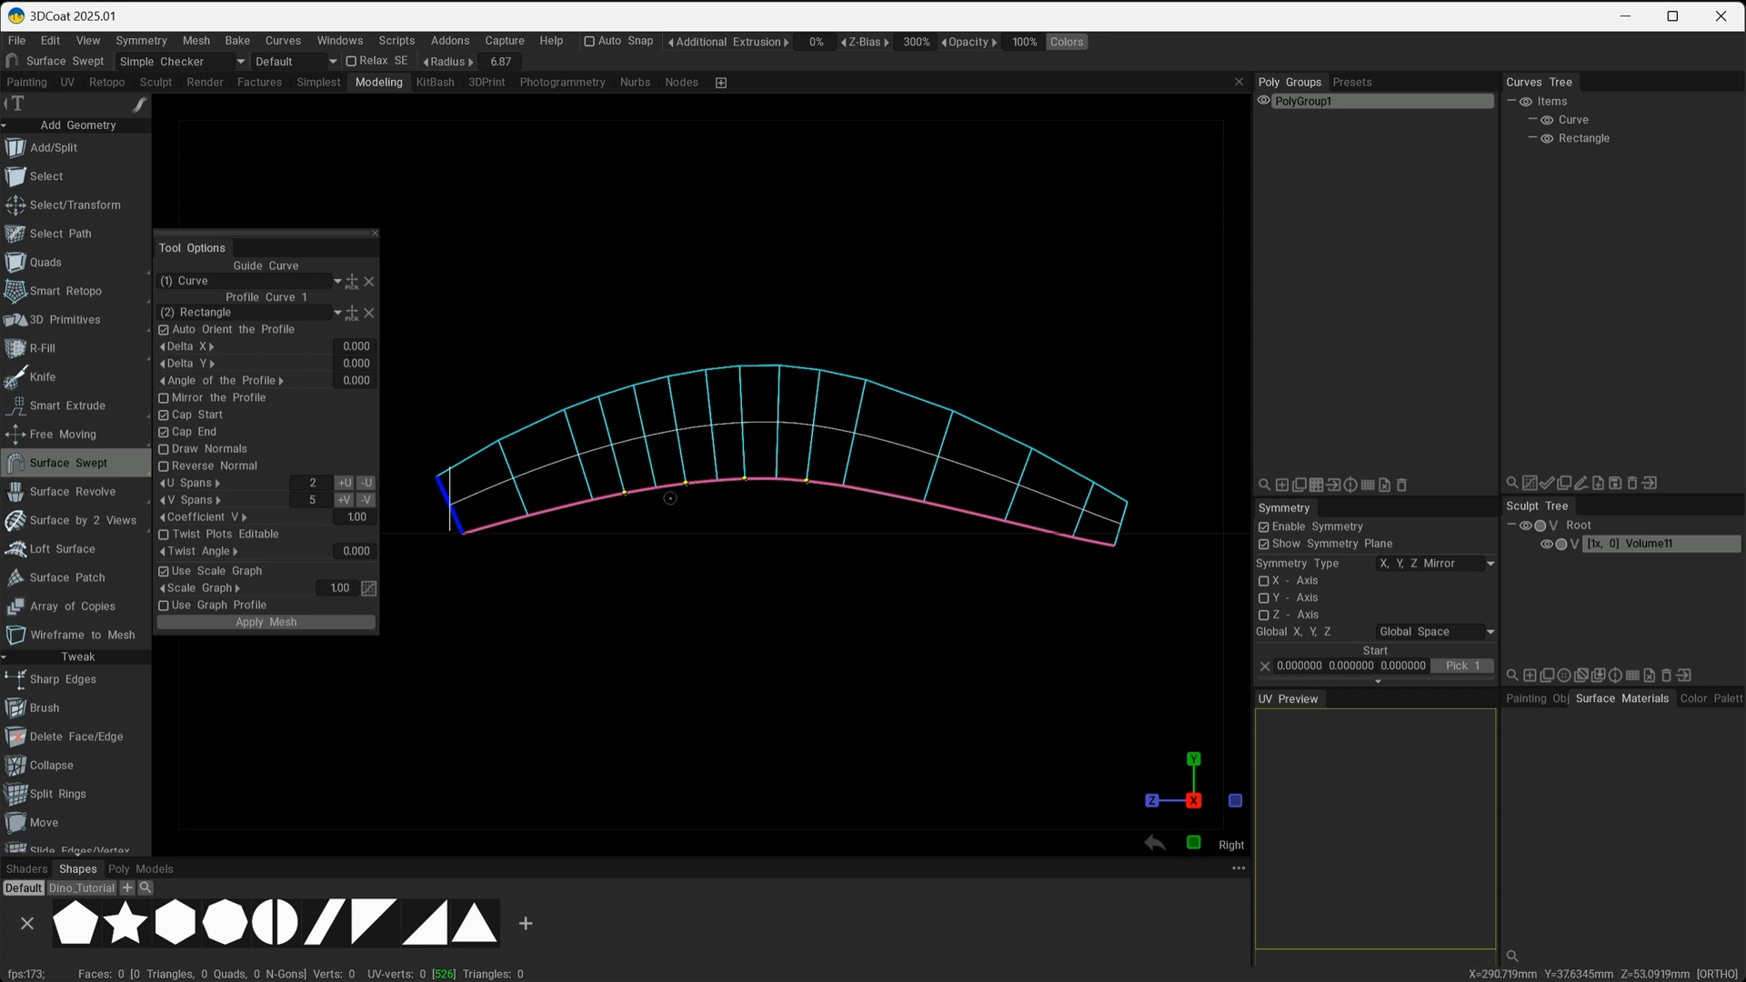
pyautogui.keyDown('alt'); pyautogui.moveTo(670, 499); pyautogui.dragTo(800, 546); pyautogui.keyUp('alt')
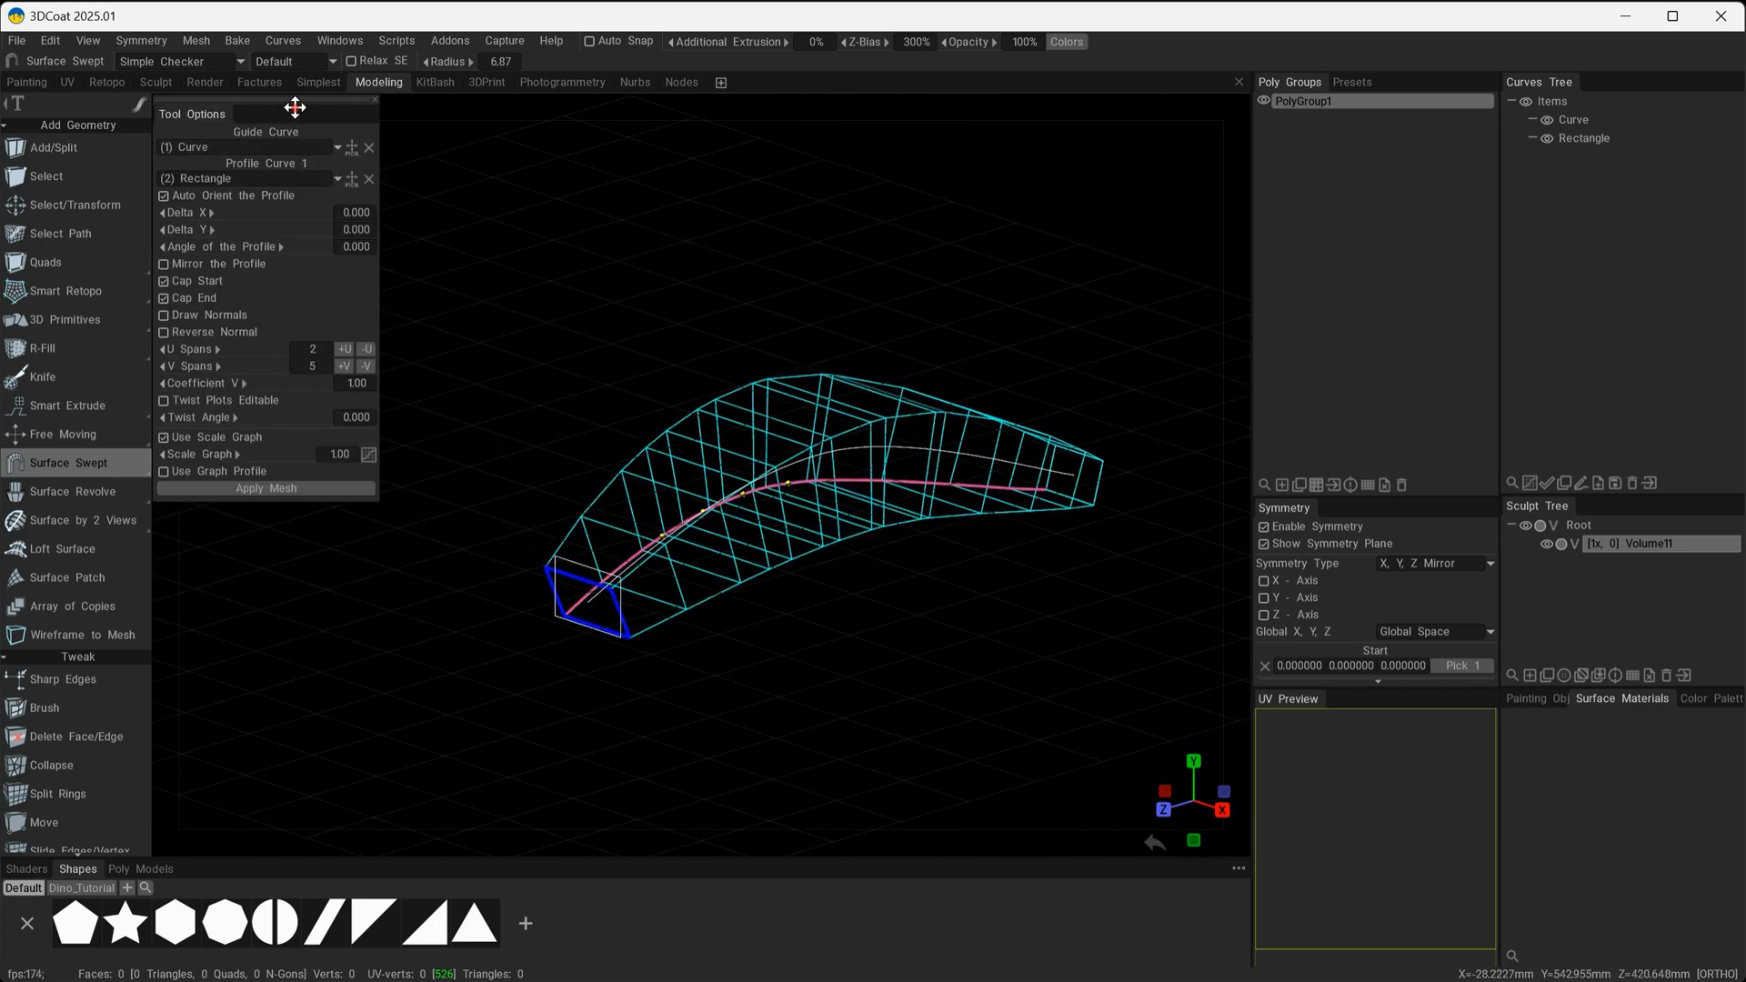
pyautogui.moveTo(292, 106); pyautogui.dragTo(378, 214)
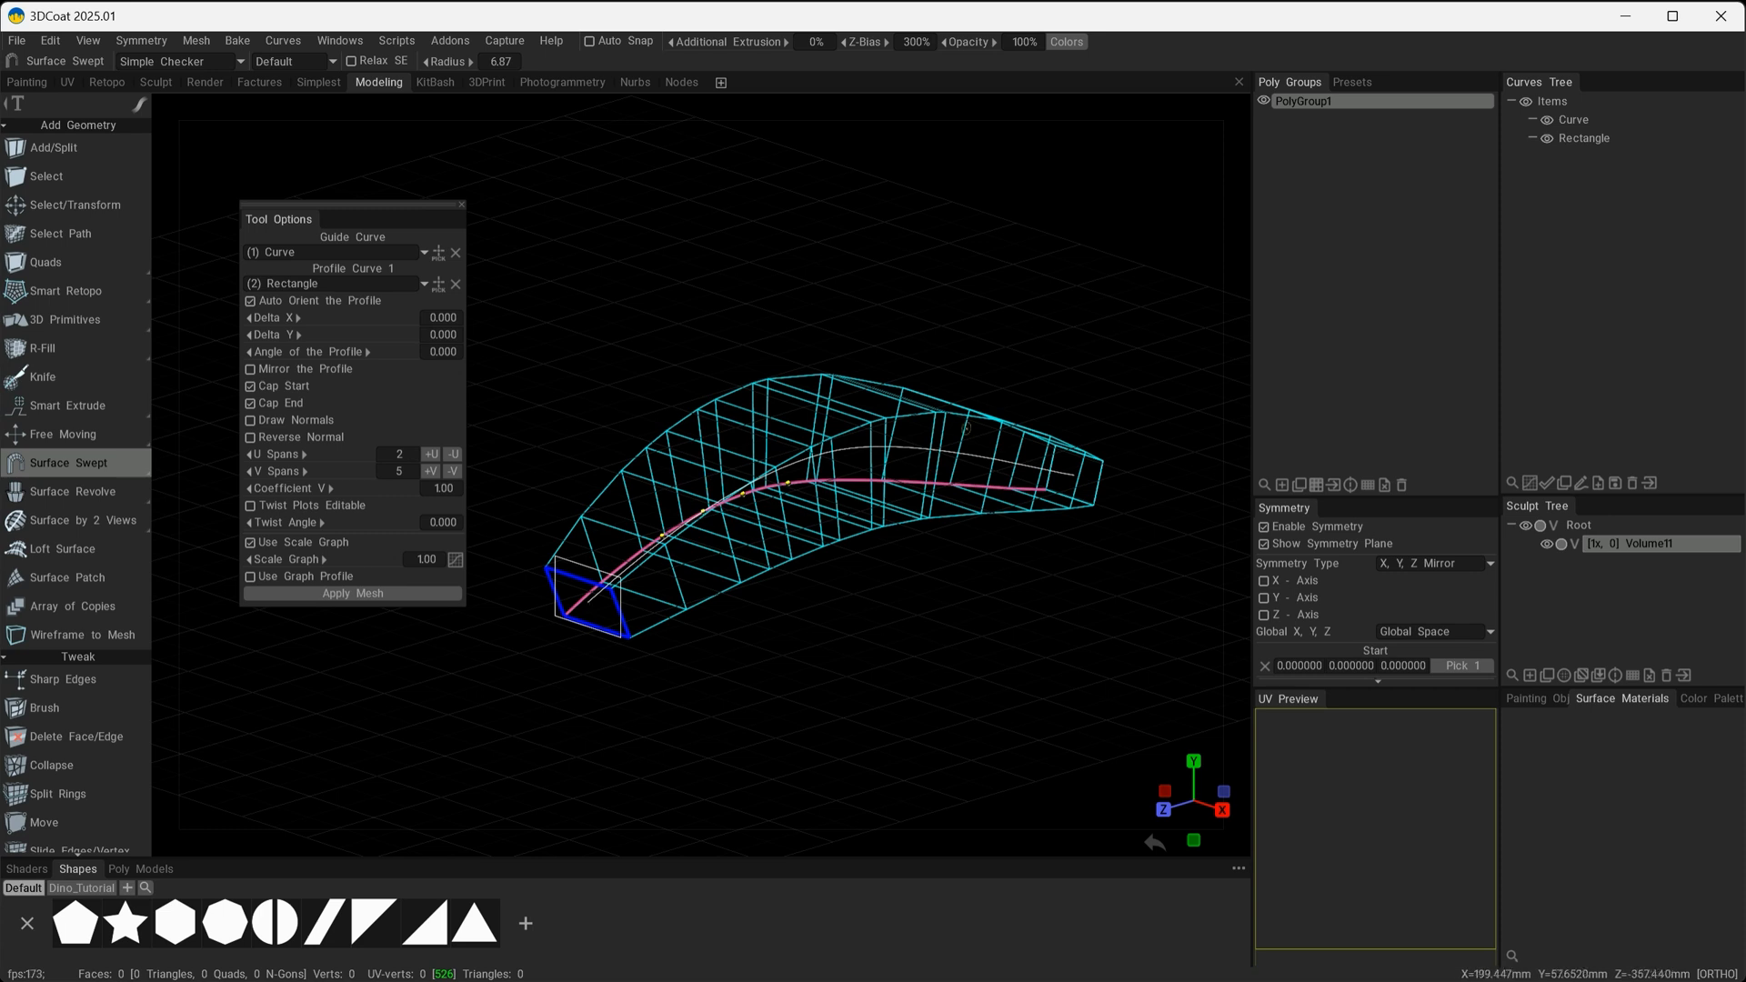
# Try editable twist plots on the sweep with a Twist Angle of about -104 and U Spans of 7.
pyautogui.click(250, 505)
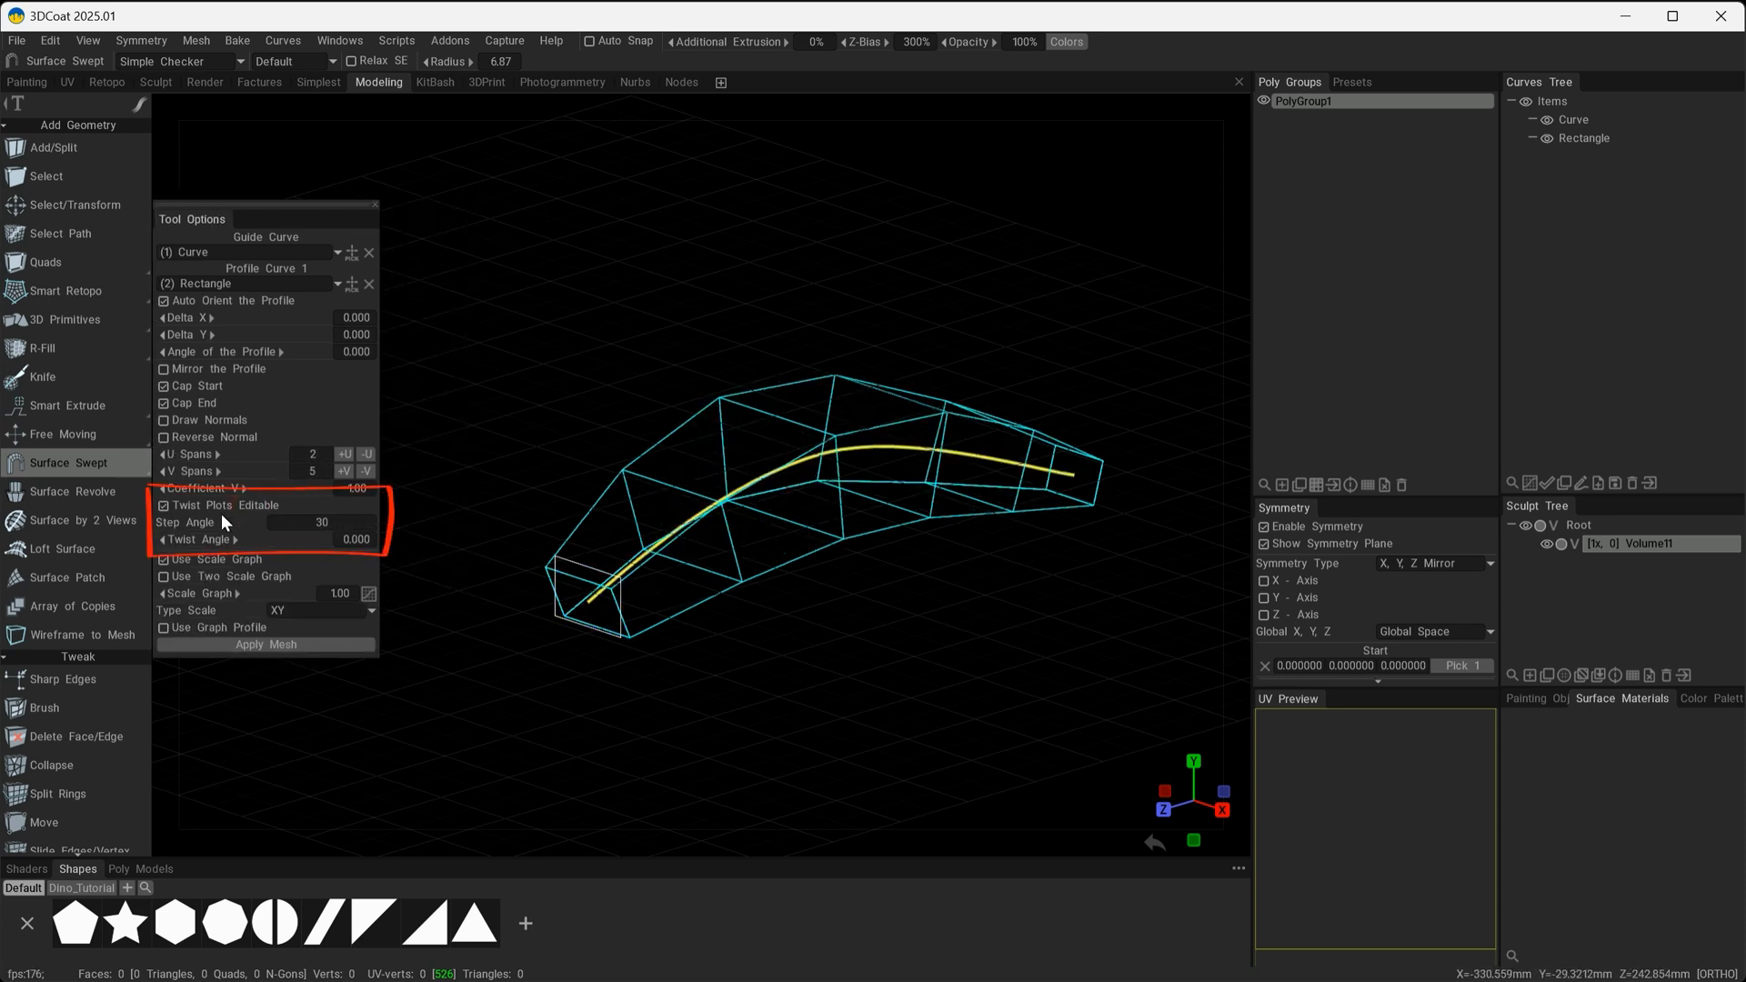
pyautogui.moveTo(232, 540); pyautogui.dragTo(206, 445)
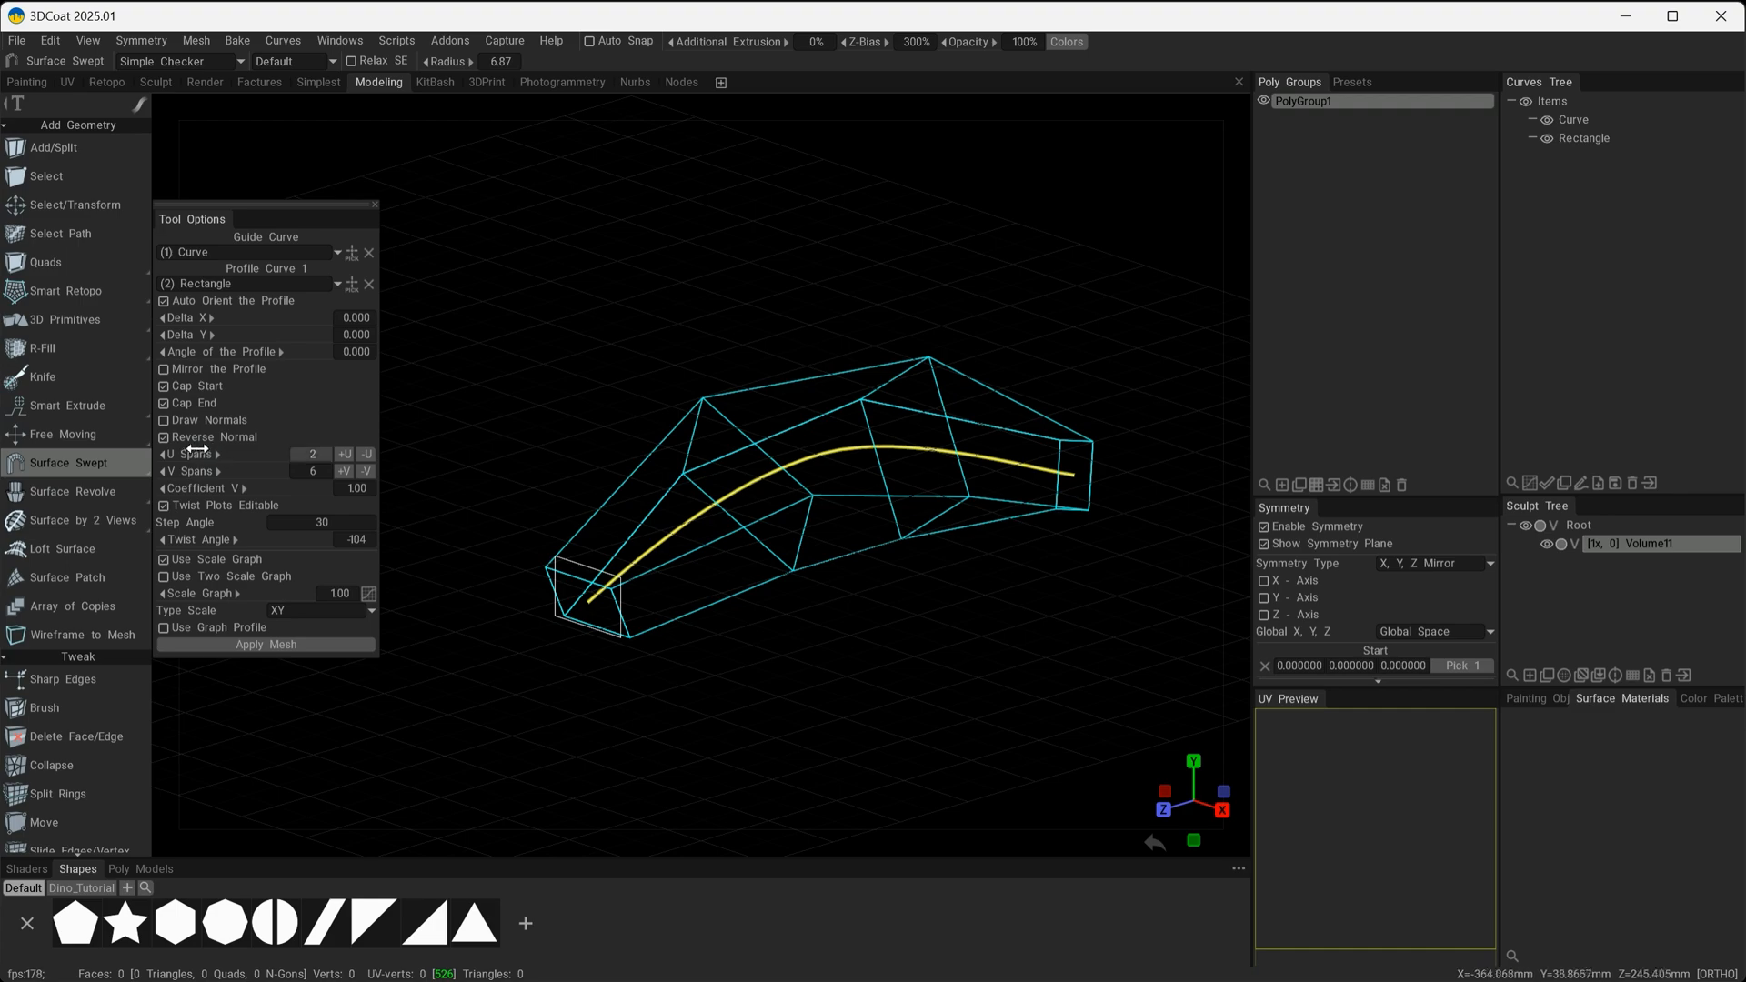
pyautogui.moveTo(186, 455); pyautogui.dragTo(224, 460)
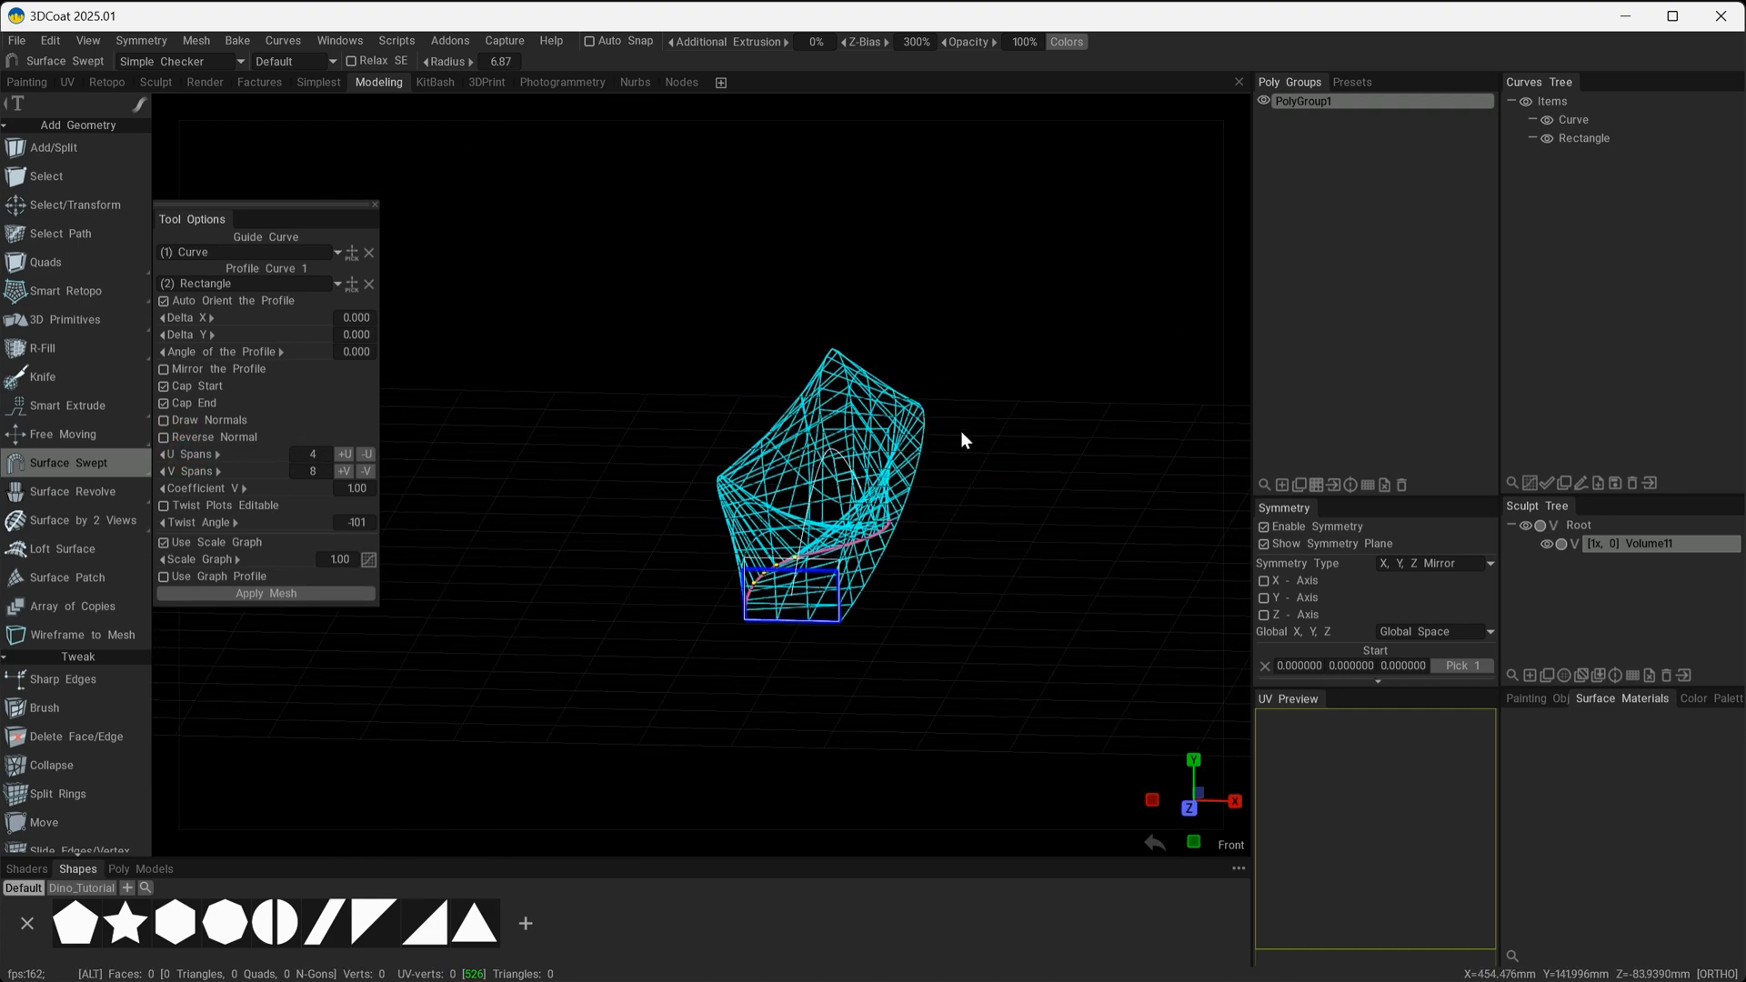
pyautogui.keyDown('alt'); pyautogui.moveTo(961, 430); pyautogui.dragTo(923, 471); pyautogui.keyUp('alt')
# Turn off editable twist plots, reset the Twist Angle to 0, and set both U Spans and V Spans to 4.
pyautogui.click(355, 522)
pyautogui.write('0')
pyautogui.press('Return')
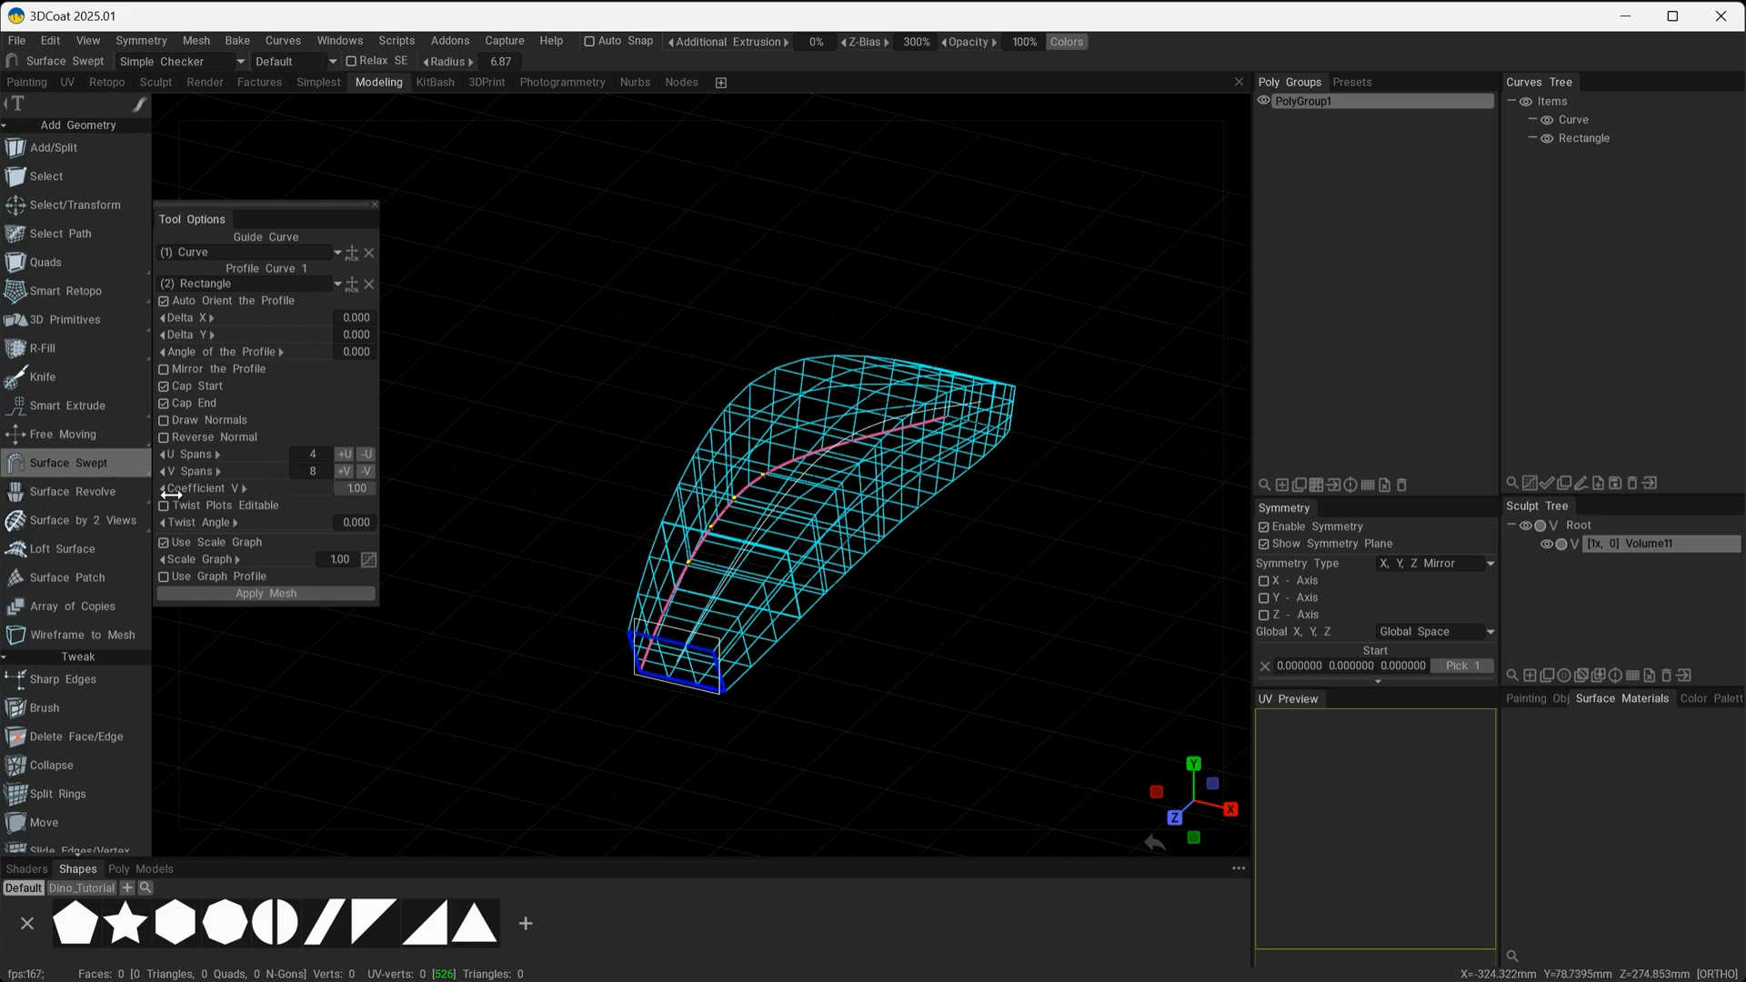
pyautogui.moveTo(221, 472); pyautogui.dragTo(197, 476)
pyautogui.keyDown('alt'); pyautogui.moveTo(901, 599); pyautogui.dragTo(817, 555); pyautogui.keyUp('alt')
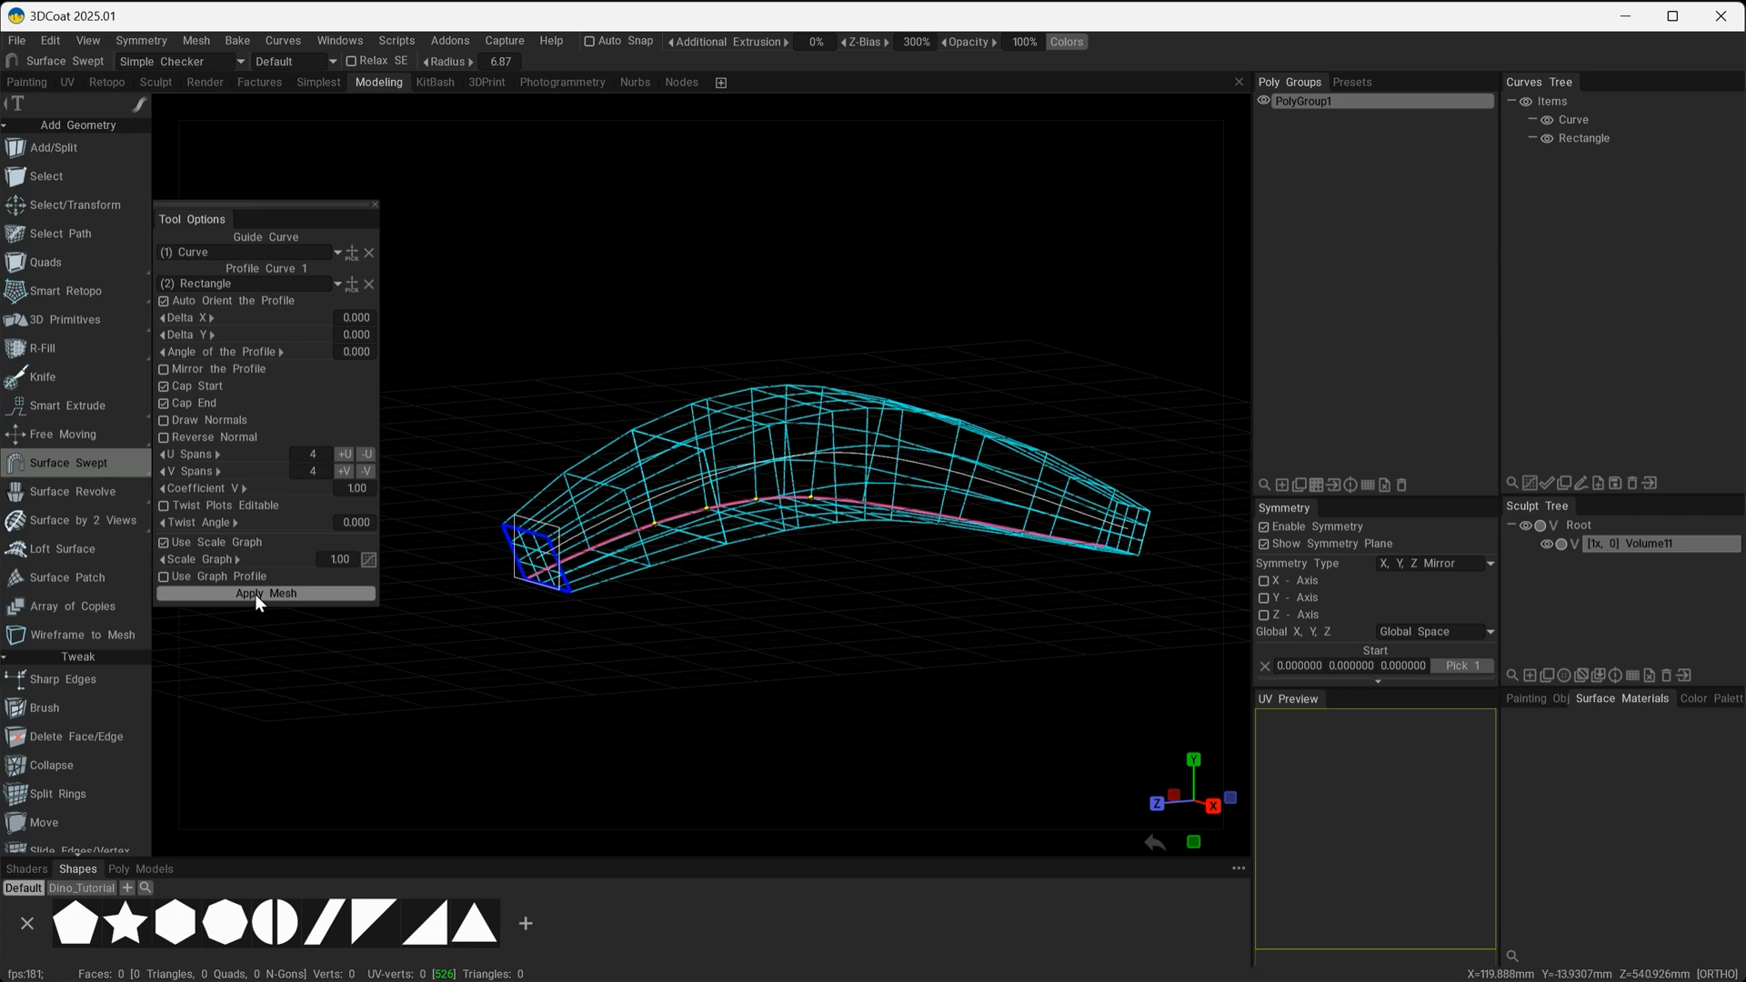
# Apply the sweep as a mesh, hide the curve items, and switch to the Select tool to inspect the mesh.
pyautogui.click(255, 593)
pyautogui.click(1523, 102)
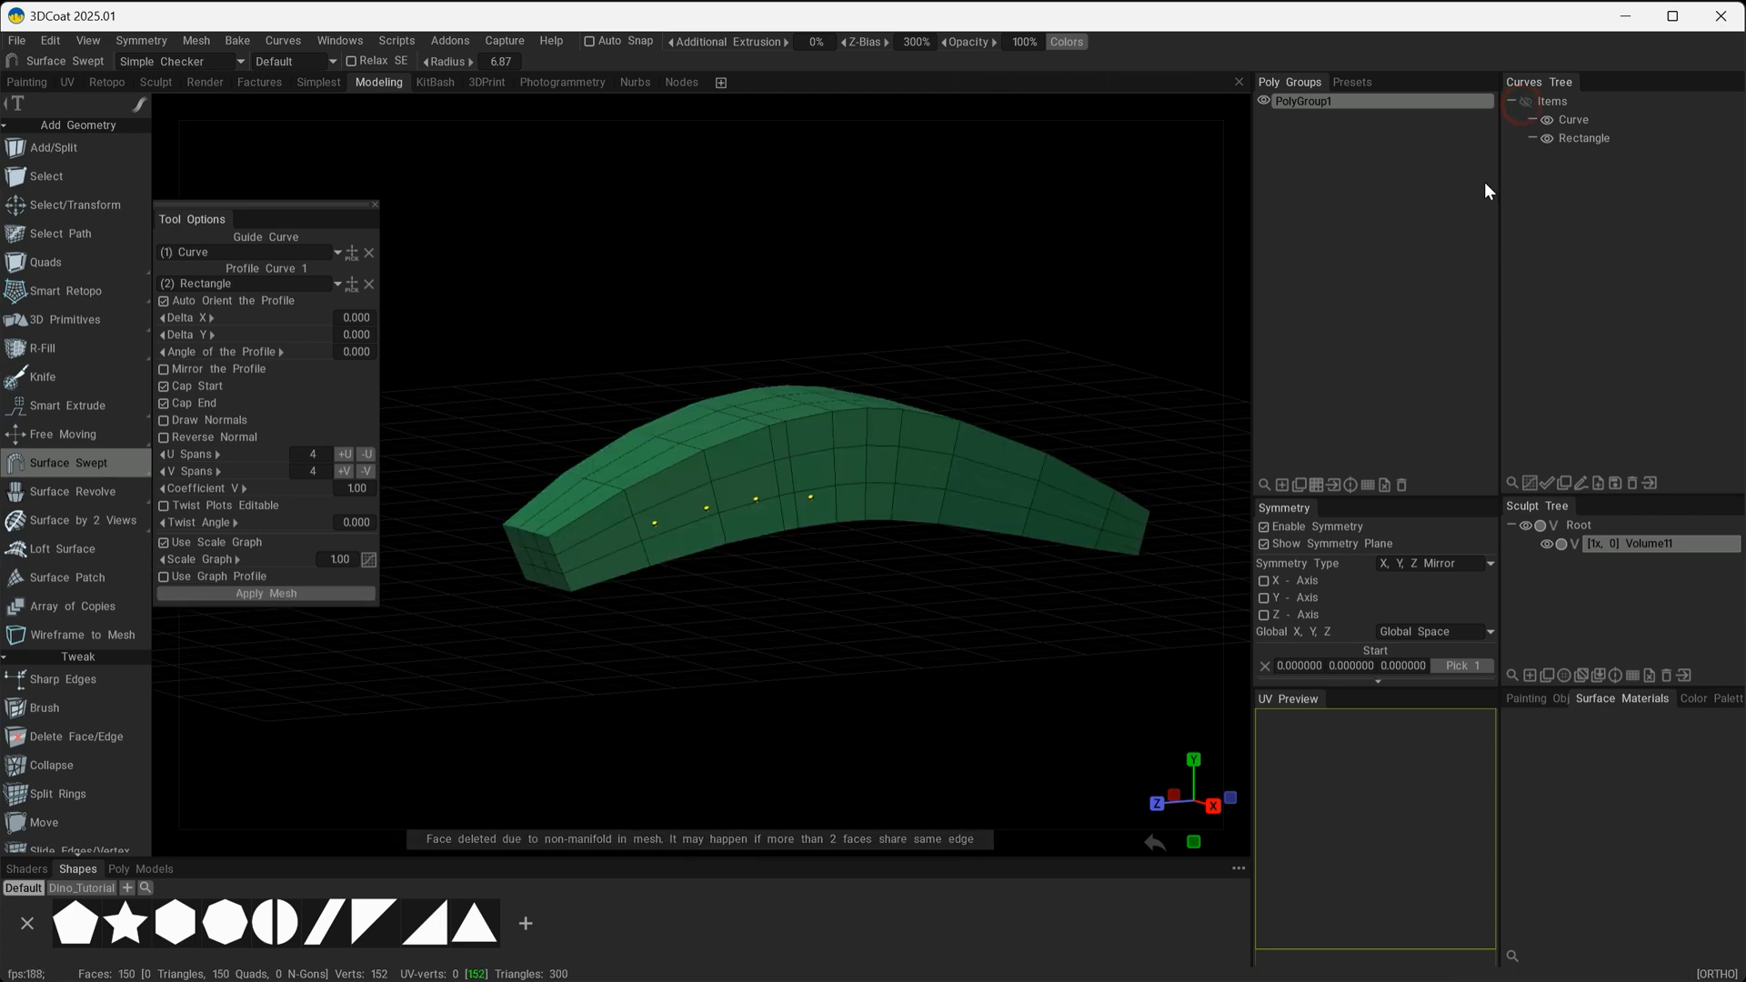
pyautogui.click(64, 176)
pyautogui.keyDown('alt'); pyautogui.moveTo(582, 300); pyautogui.dragTo(680, 651); pyautogui.keyUp('alt')
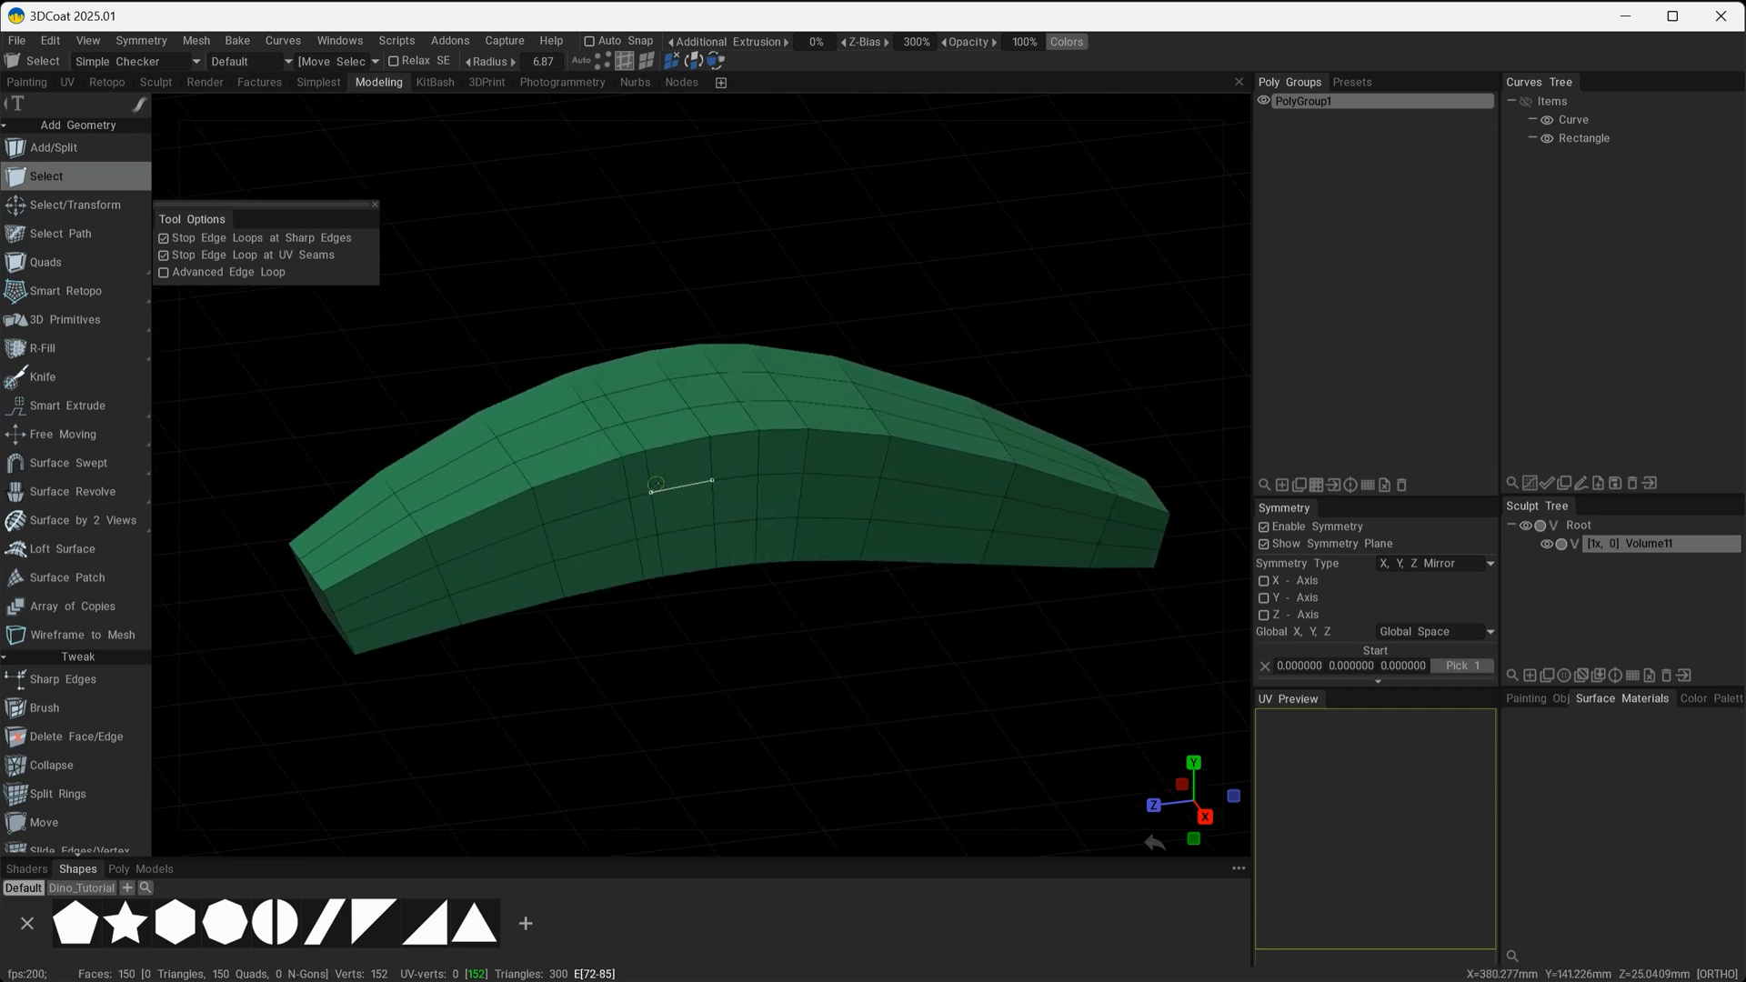
pyautogui.keyDown('alt'); pyautogui.moveTo(779, 475); pyautogui.dragTo(876, 690); pyautogui.keyUp('alt')
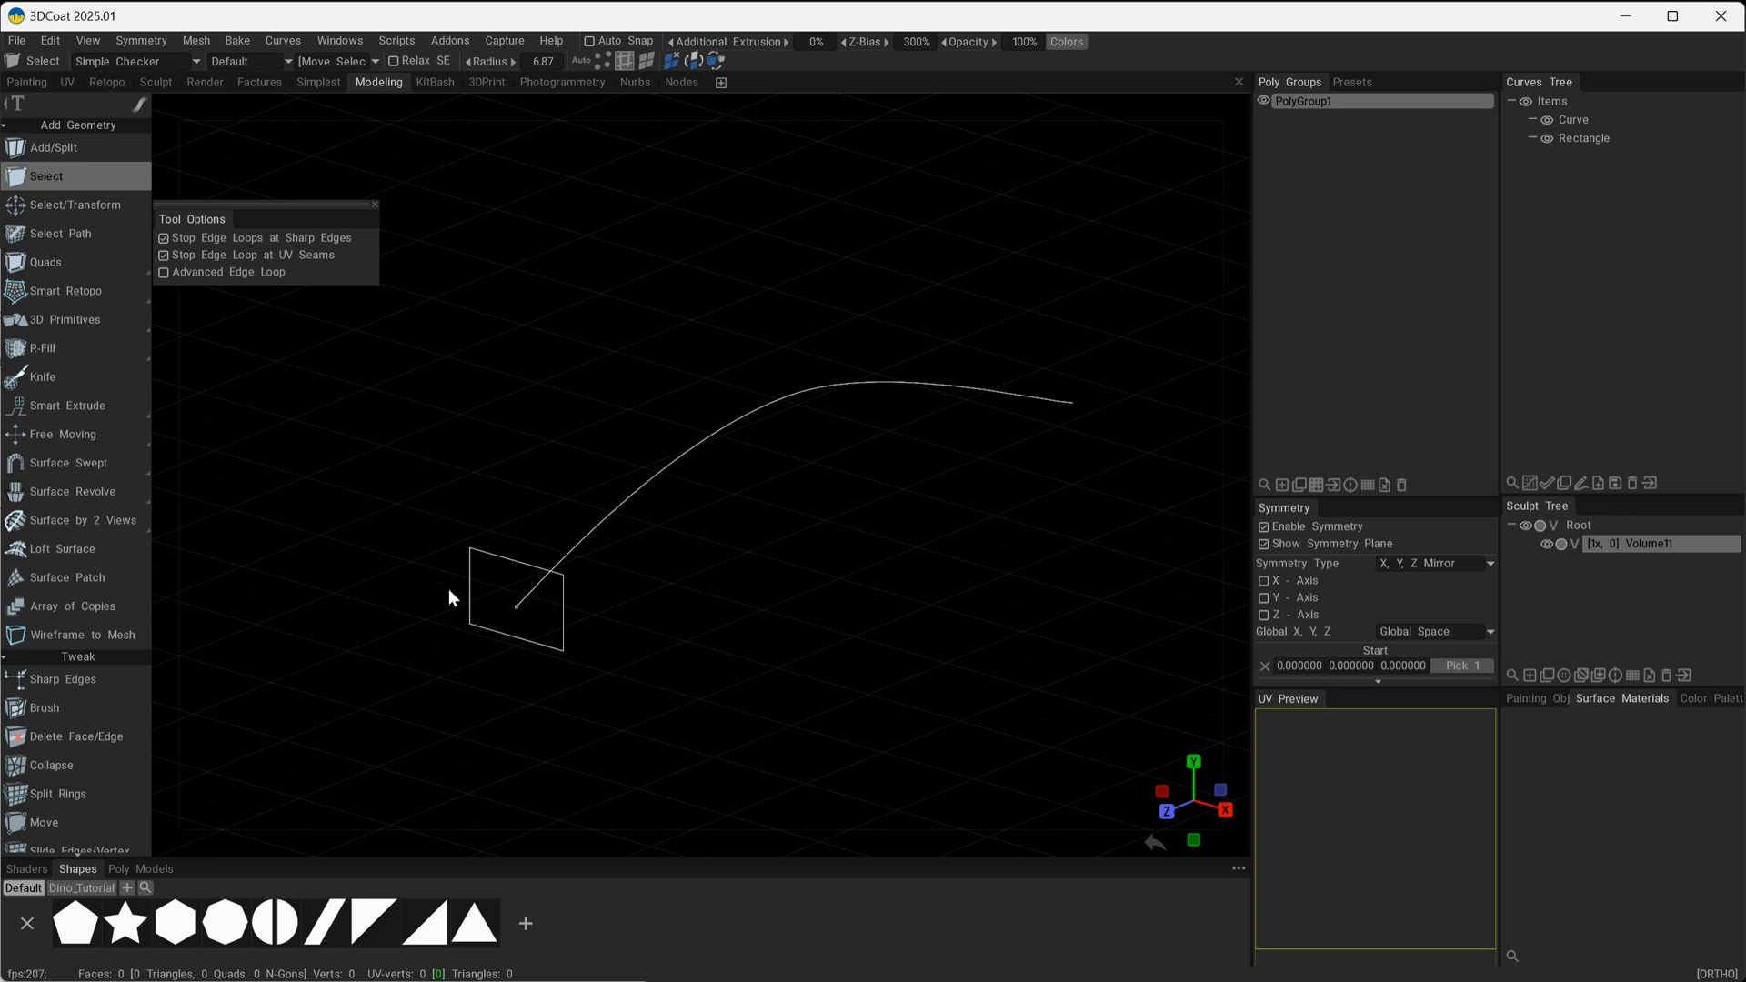
# Start a new Surface Swept with Curve as guide and Rectangle as profile, and enable Use Graph Profile.
pyautogui.moveTo(18, 490)
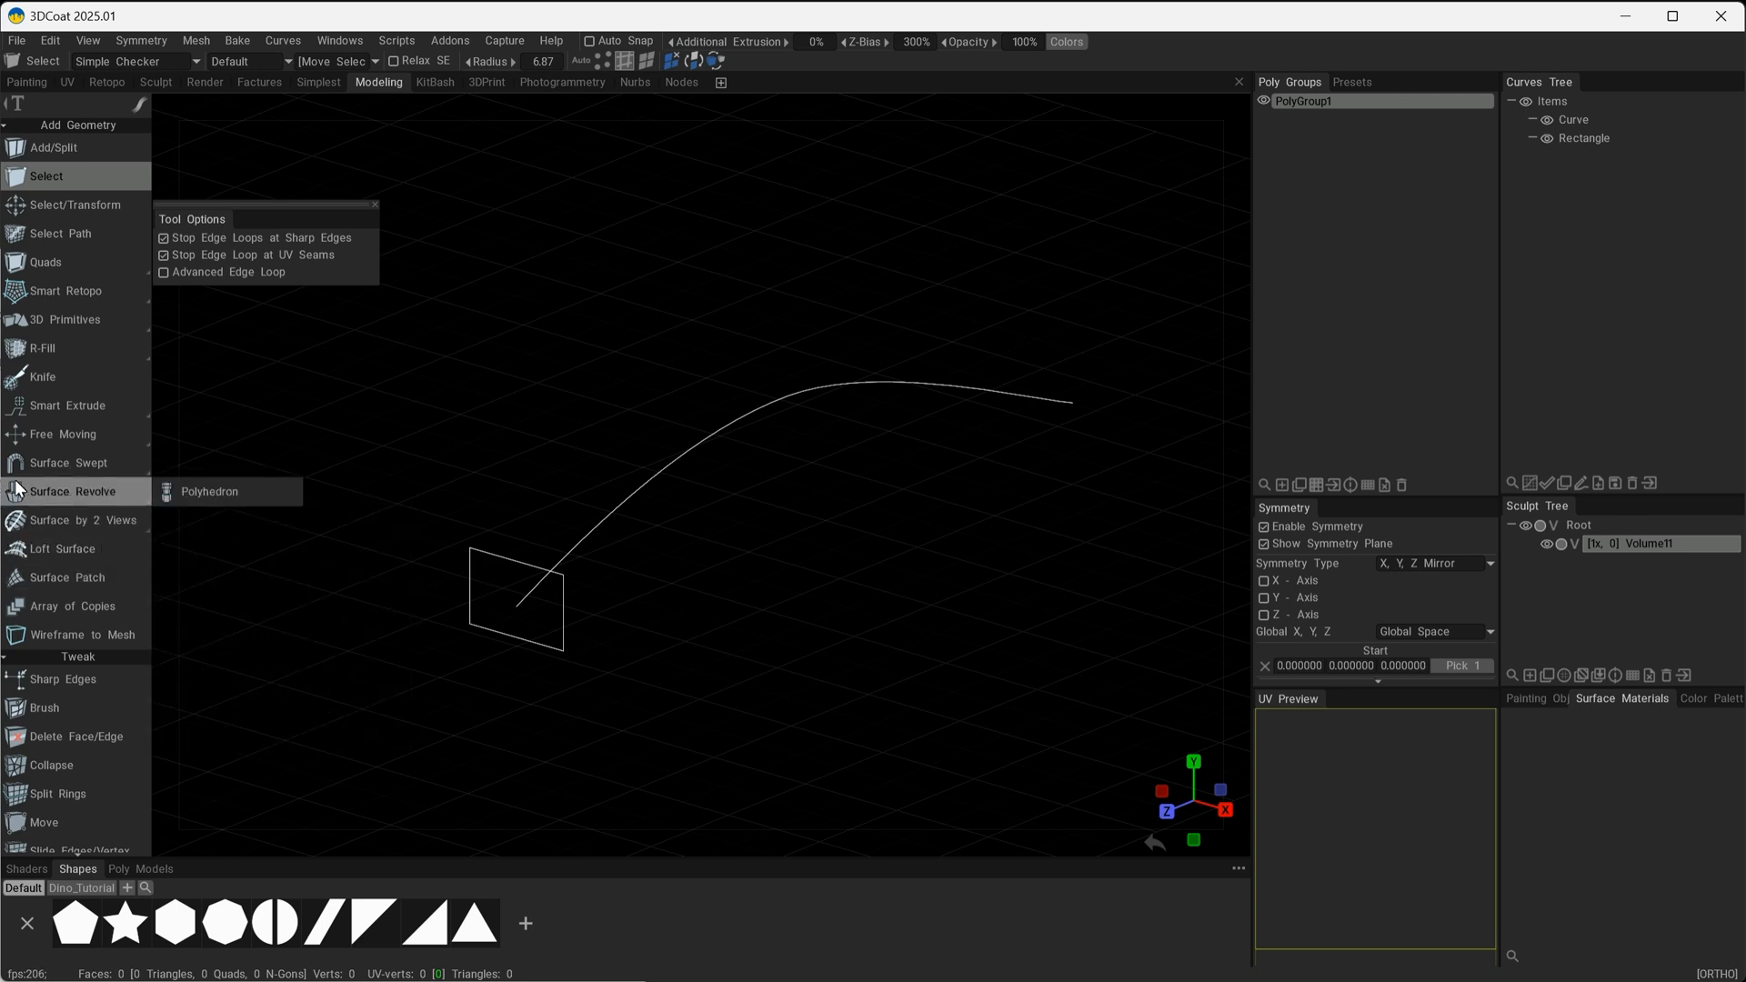
pyautogui.click(68, 464)
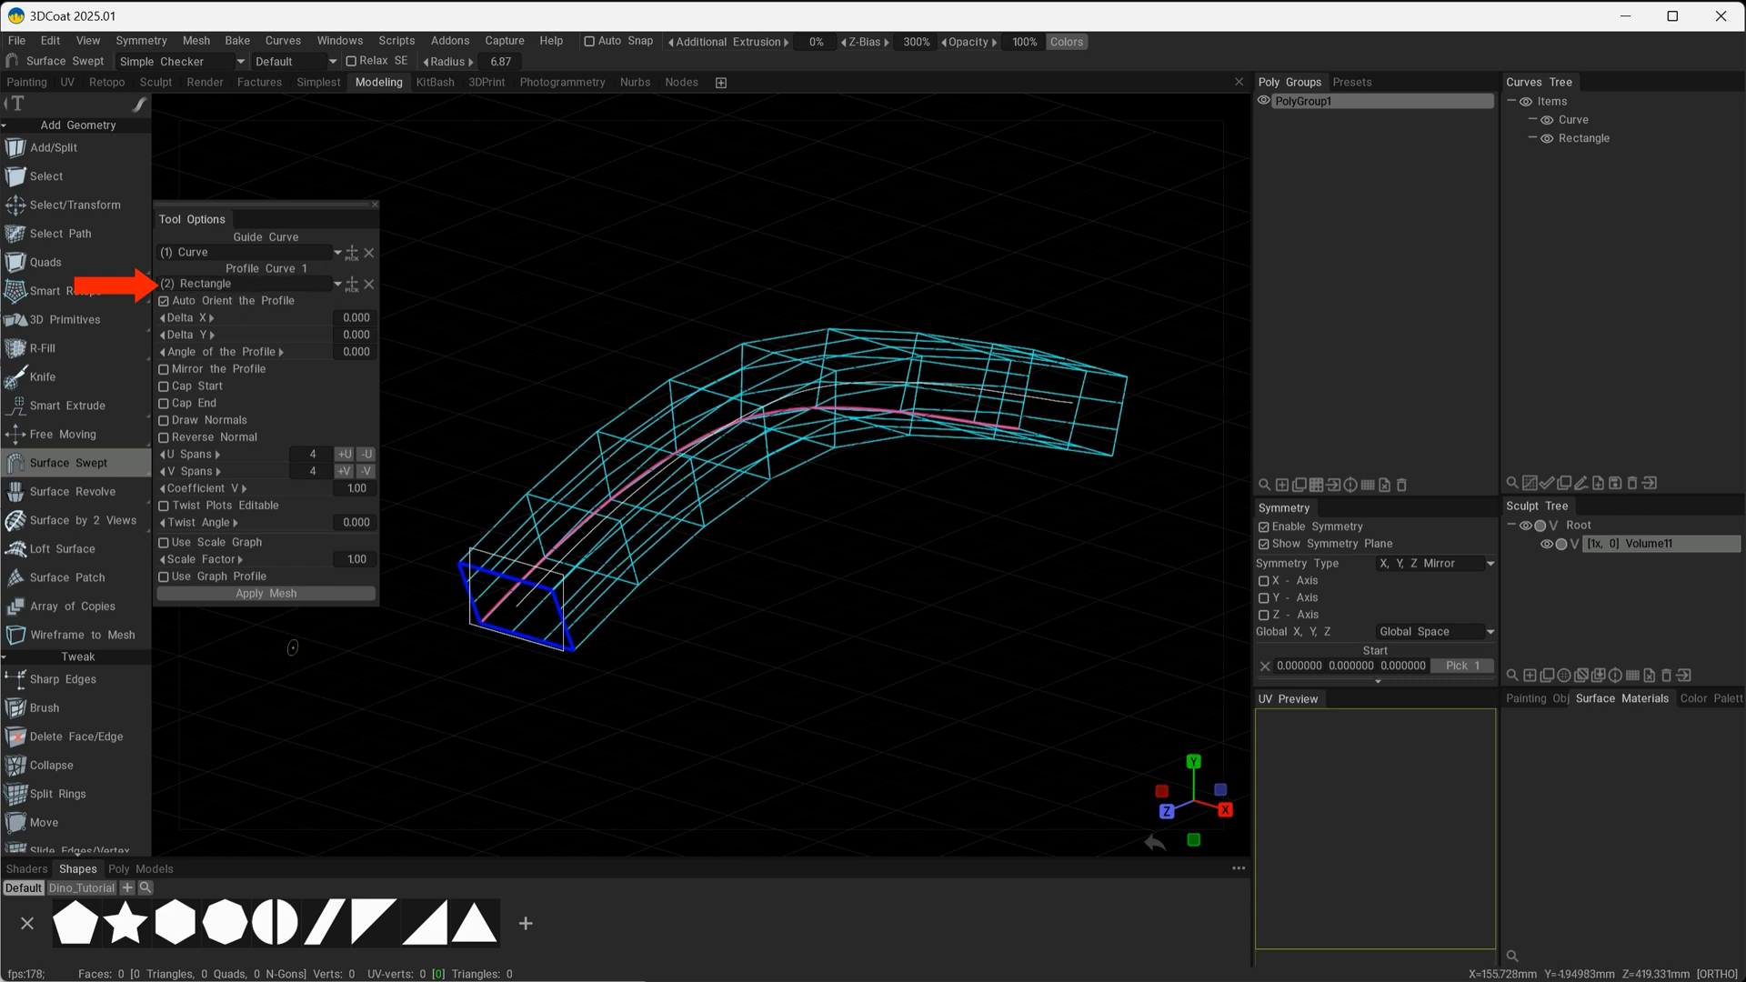
pyautogui.click(164, 576)
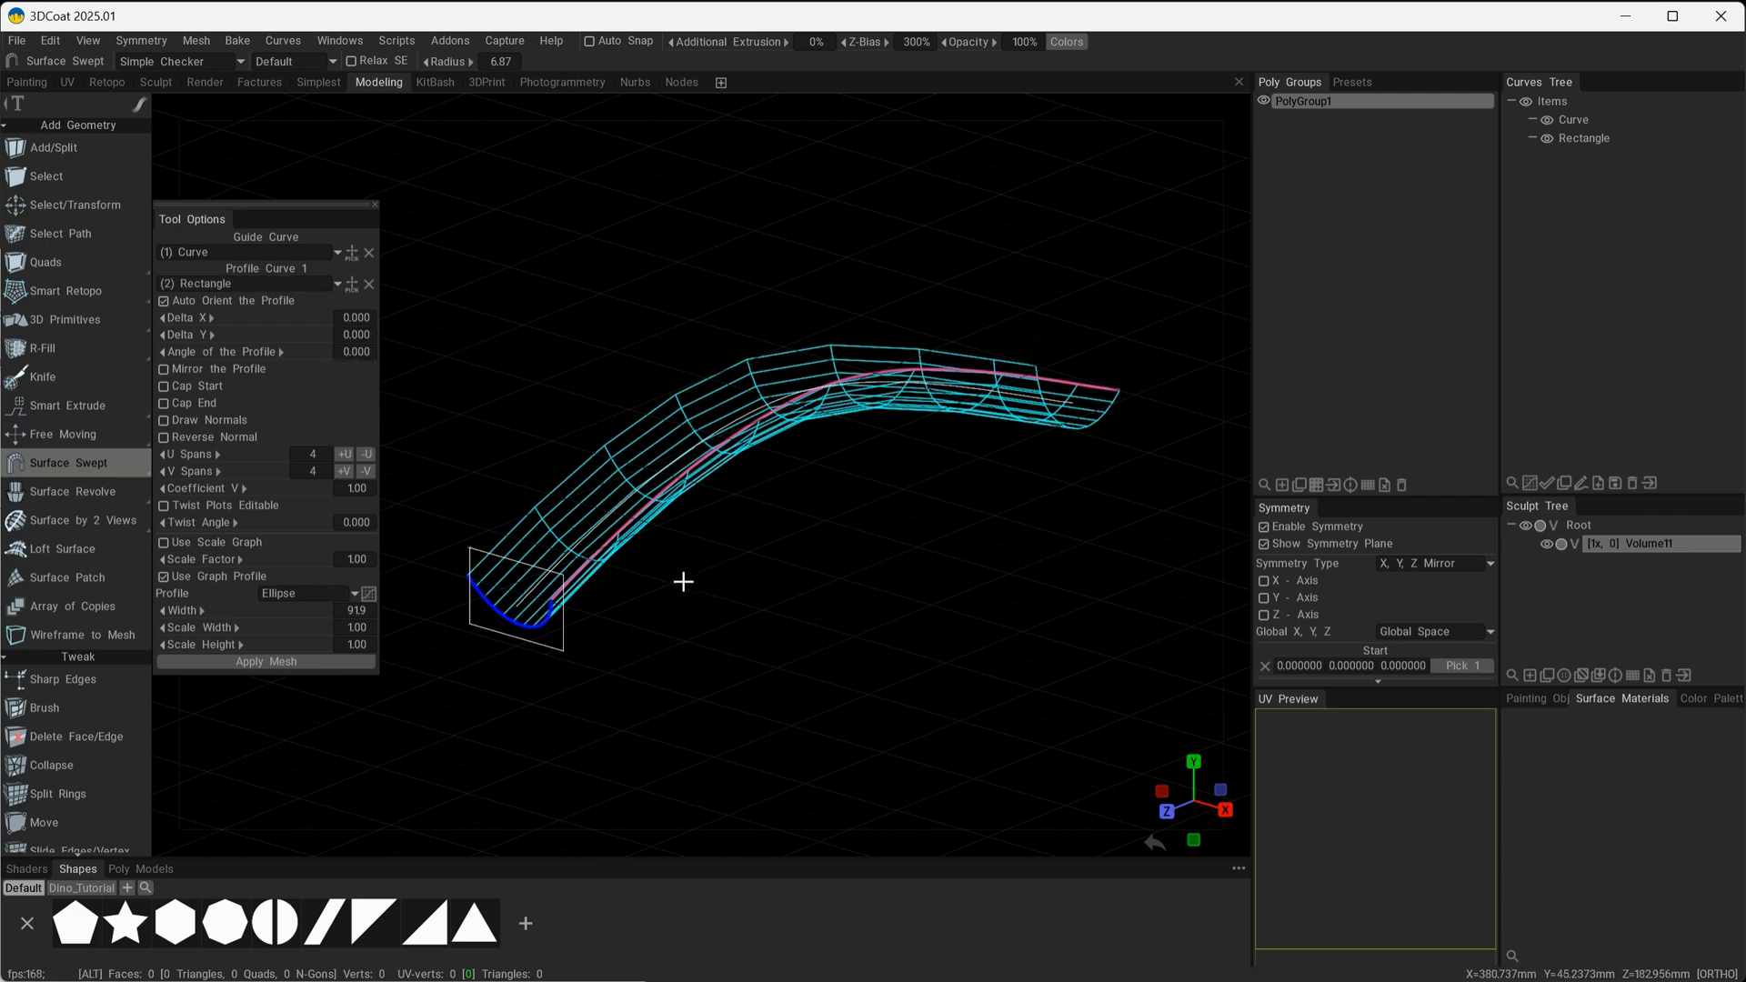
pyautogui.keyDown('alt'); pyautogui.moveTo(678, 572); pyautogui.dragTo(728, 619, button='right'); pyautogui.keyUp('alt')
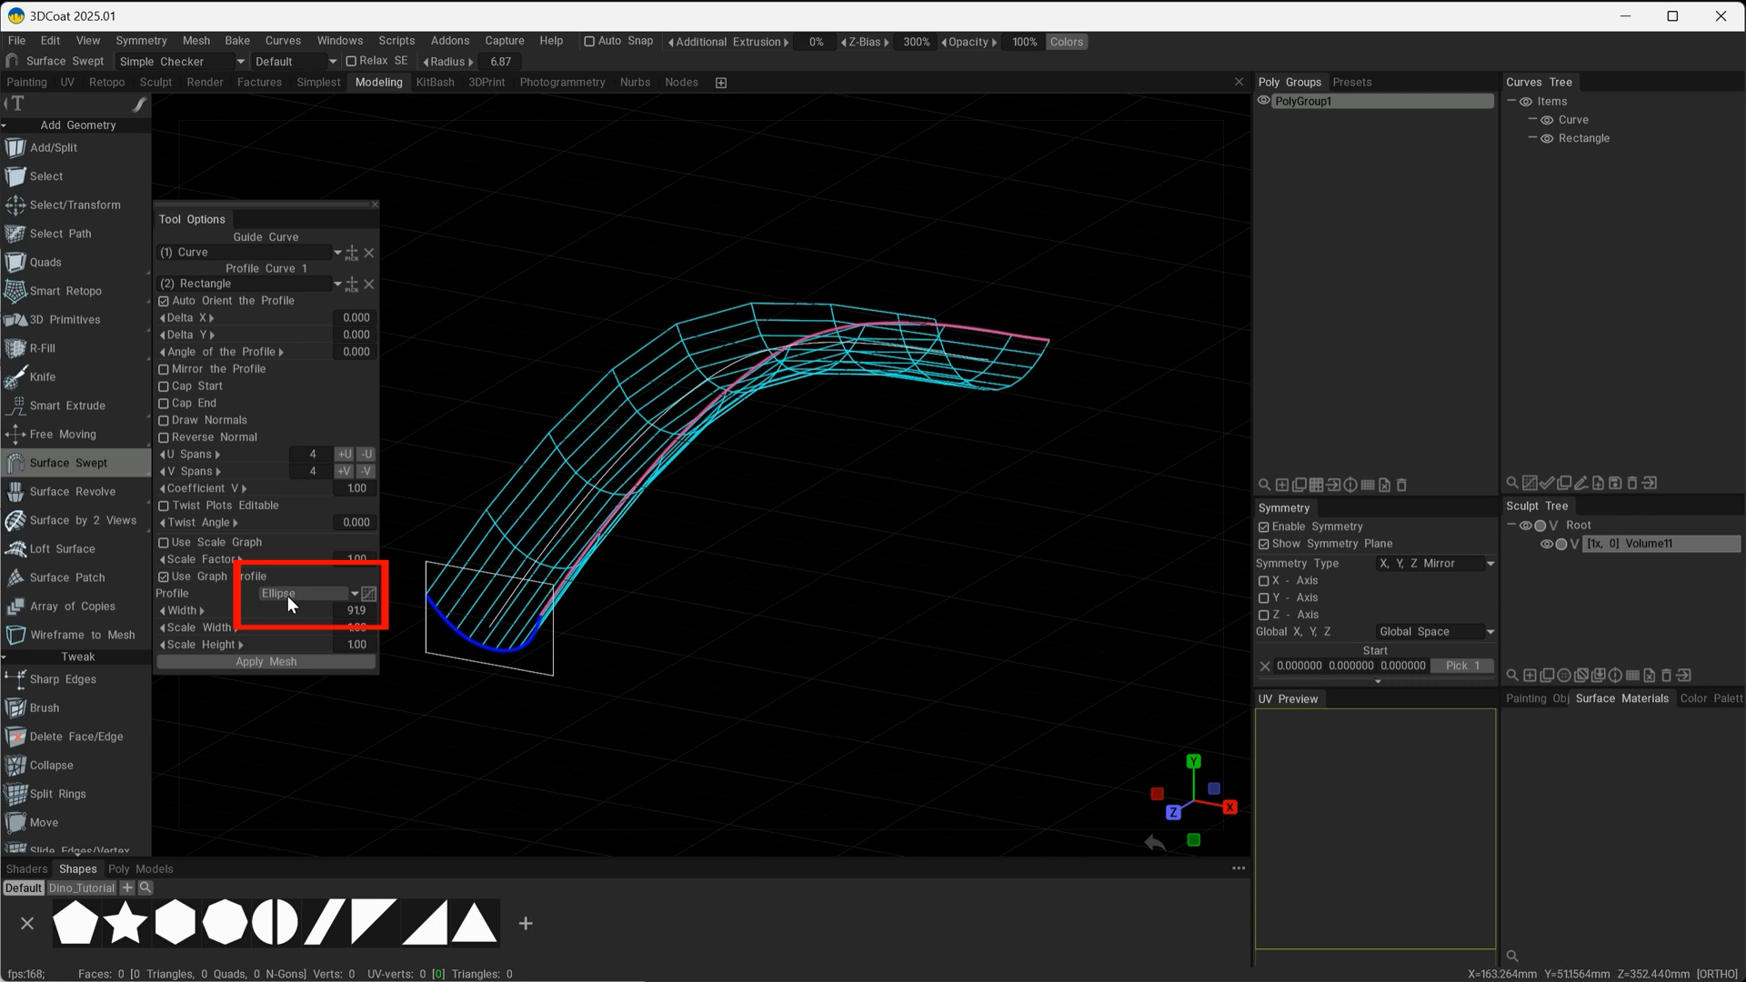
# Keep the Ellipse graph profile with Width 60.3, Scale Width 1.90 and Scale Height 0.945, and set U Spans to 2.
pyautogui.click(351, 593)
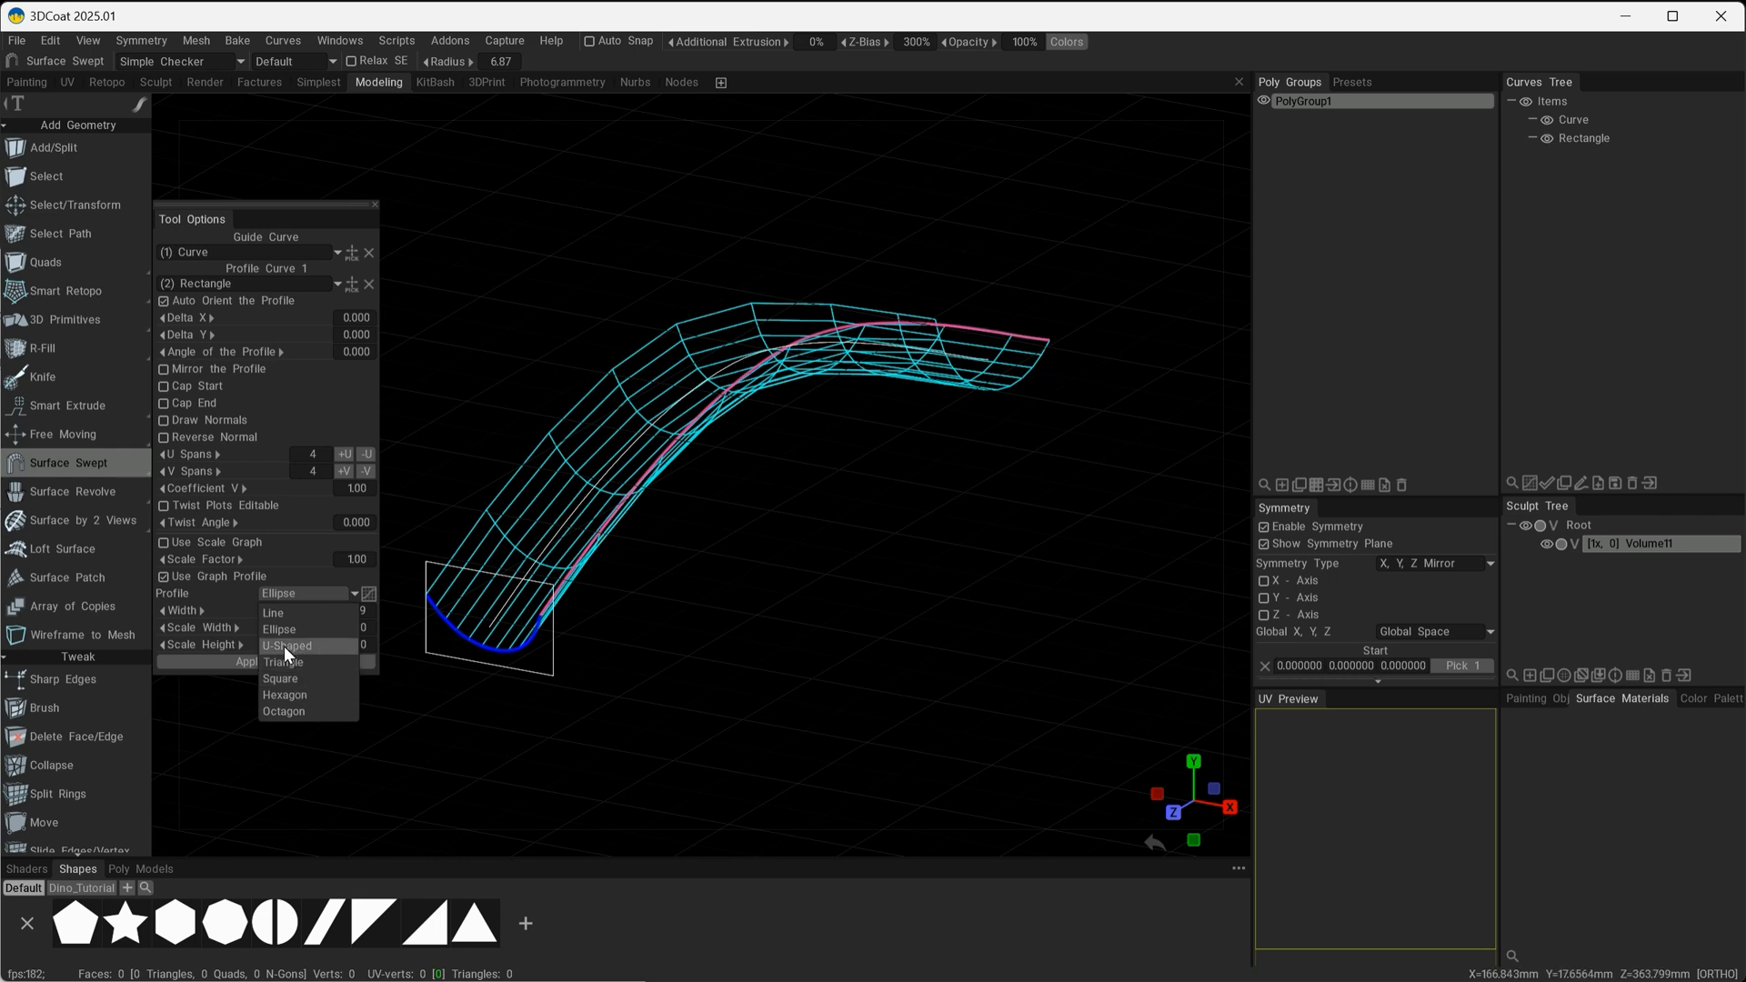
pyautogui.moveTo(279, 613); pyautogui.dragTo(191, 614)
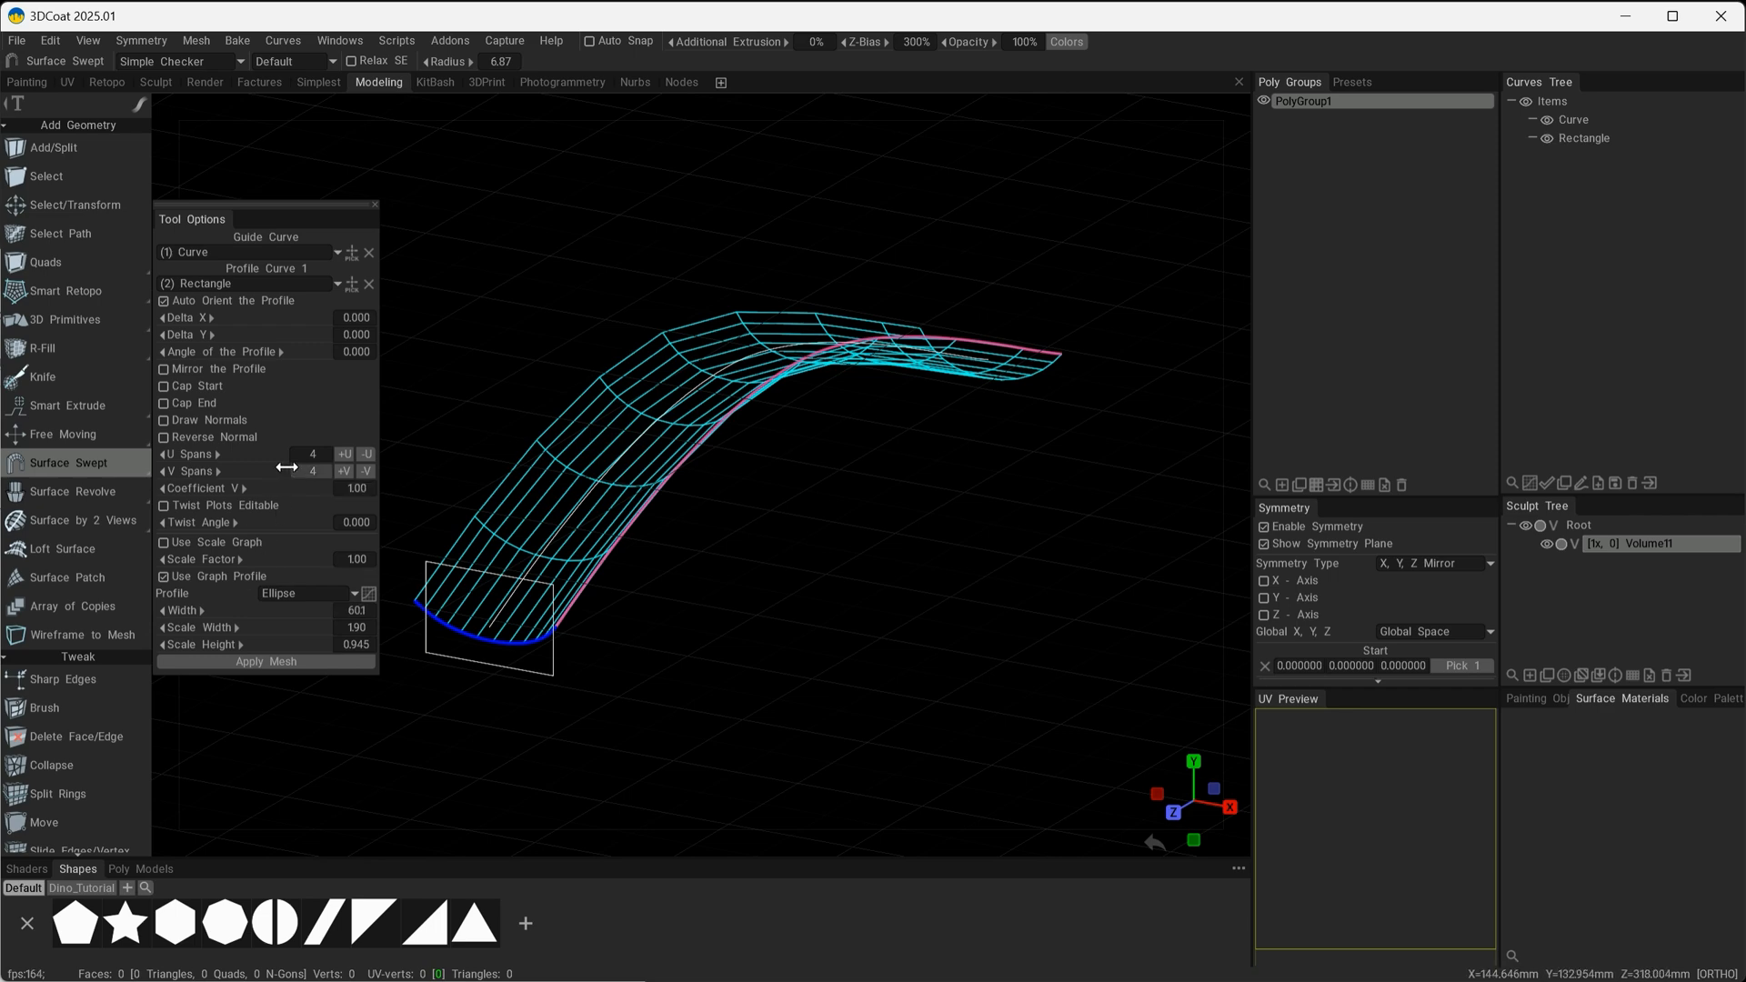
pyautogui.moveTo(265, 471); pyautogui.dragTo(238, 479)
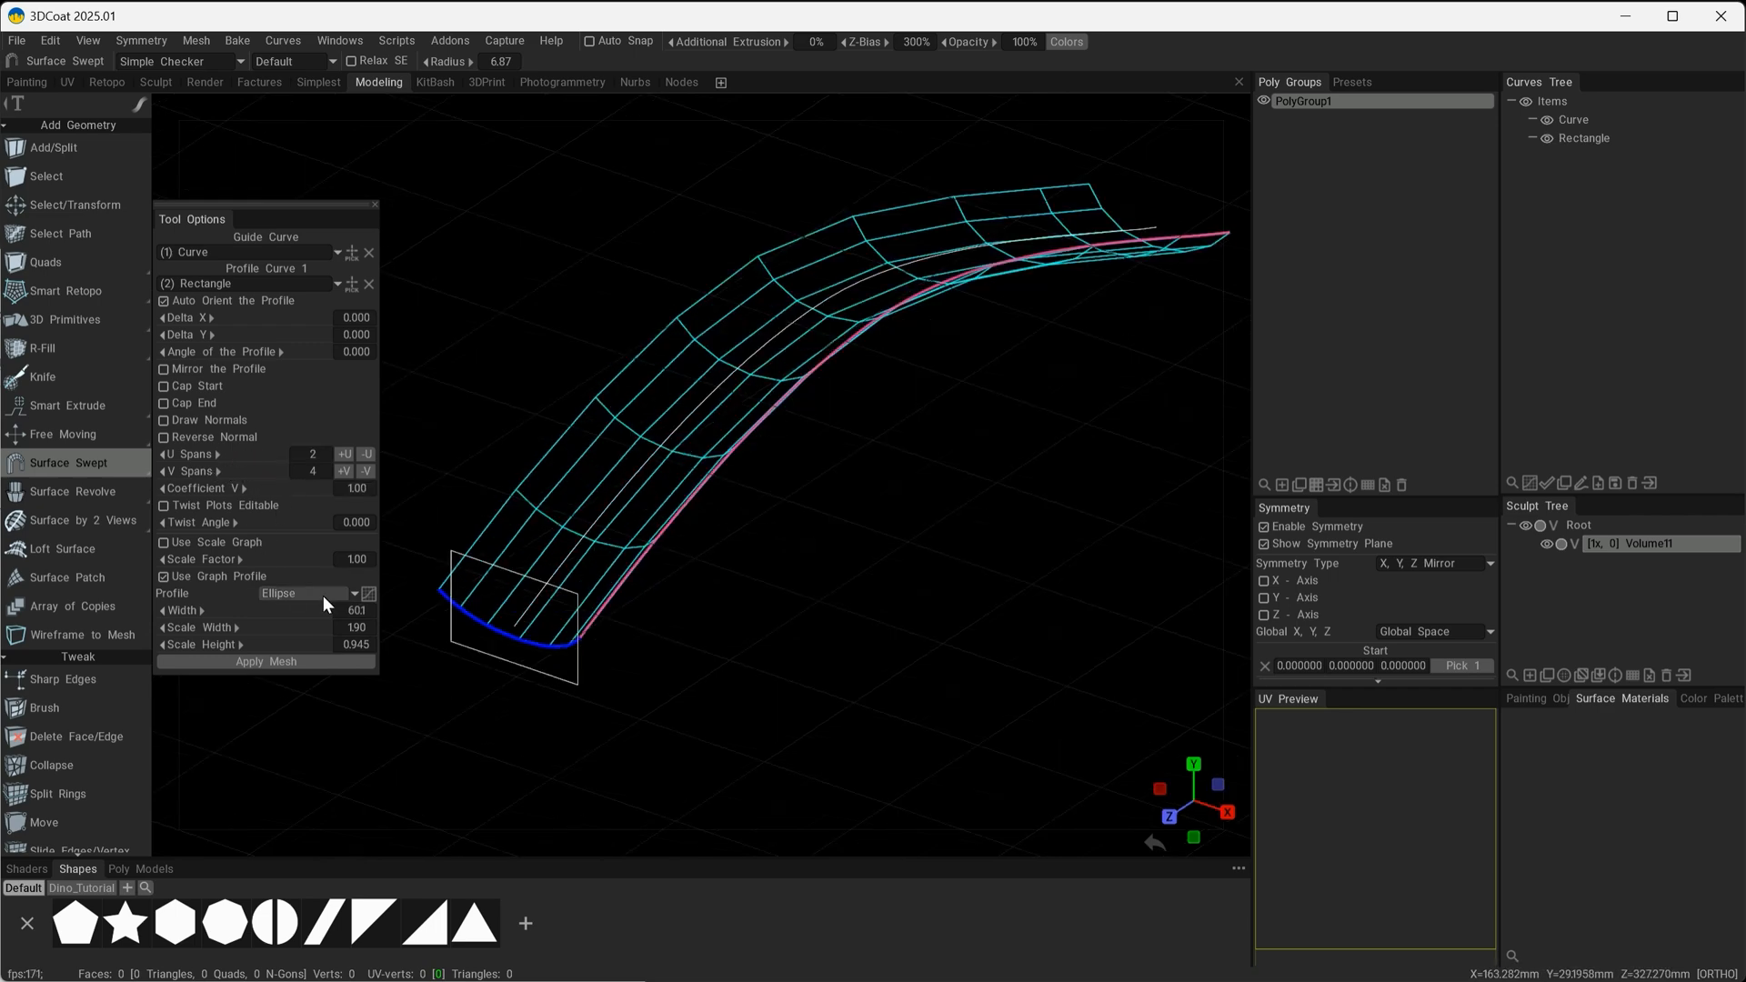
# Try the U-Shaped and Triangle graph profiles on the sweep, adjusting the profile's width settings.
pyautogui.click(321, 596)
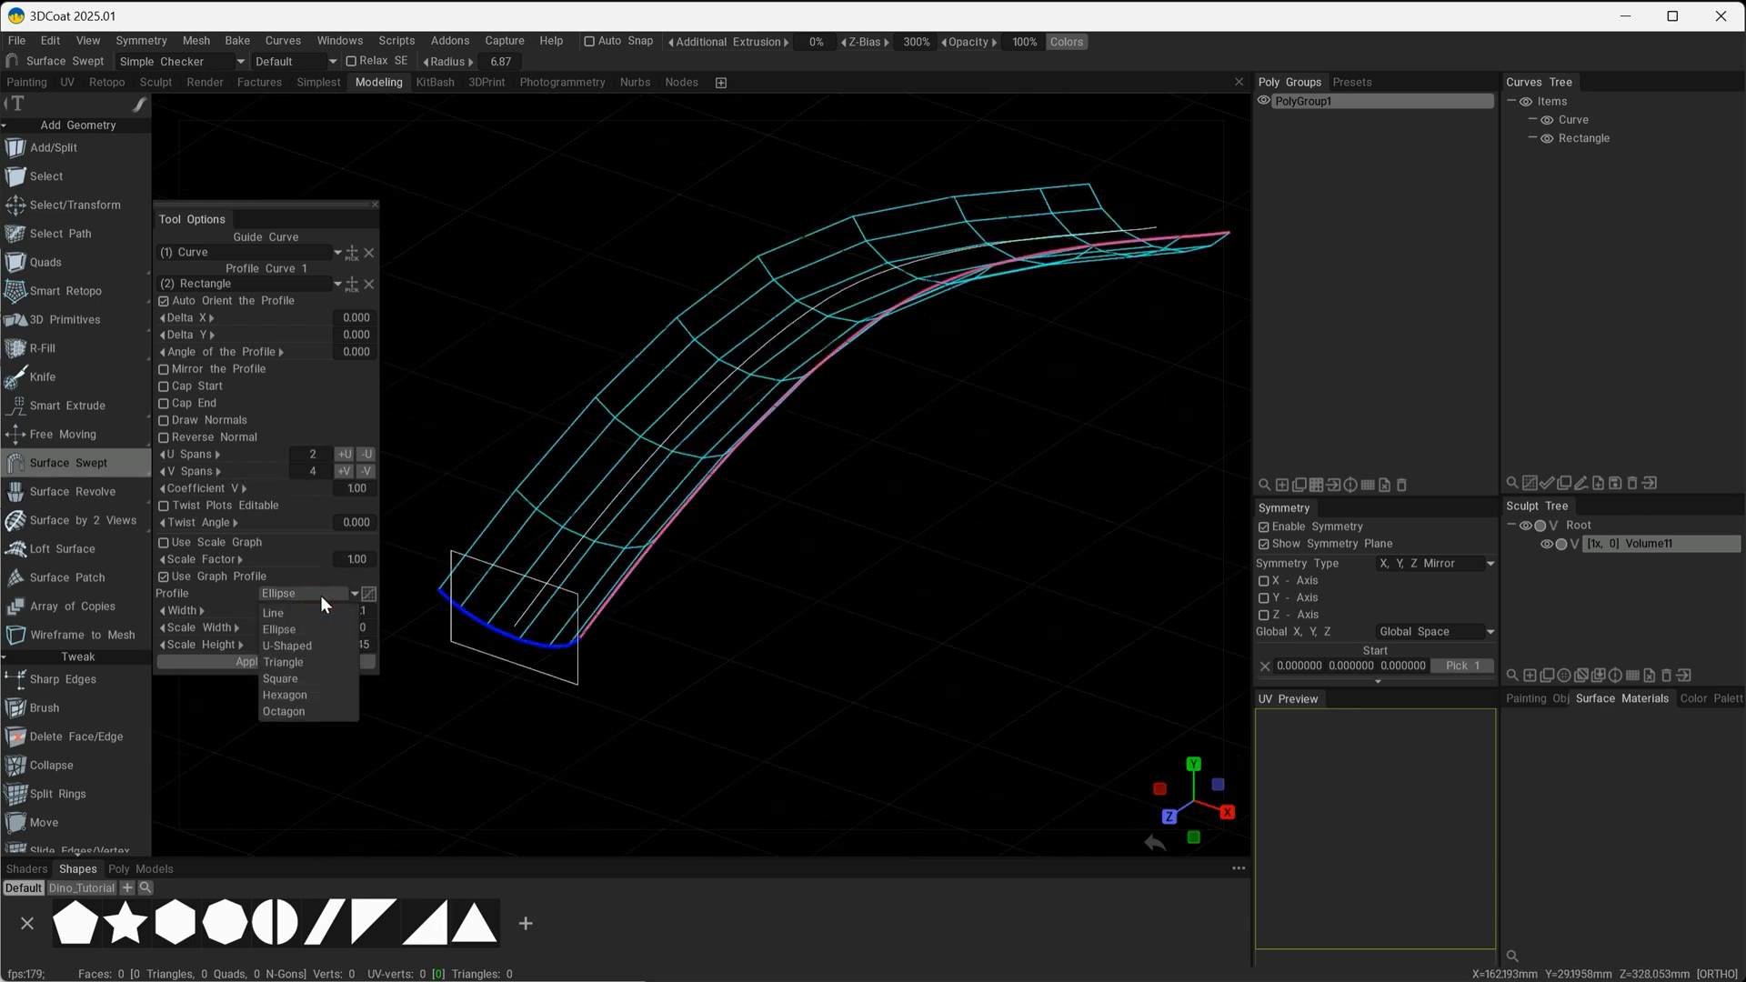
pyautogui.click(292, 645)
pyautogui.keyDown('alt'); pyautogui.moveTo(621, 596); pyautogui.dragTo(637, 509); pyautogui.keyUp('alt')
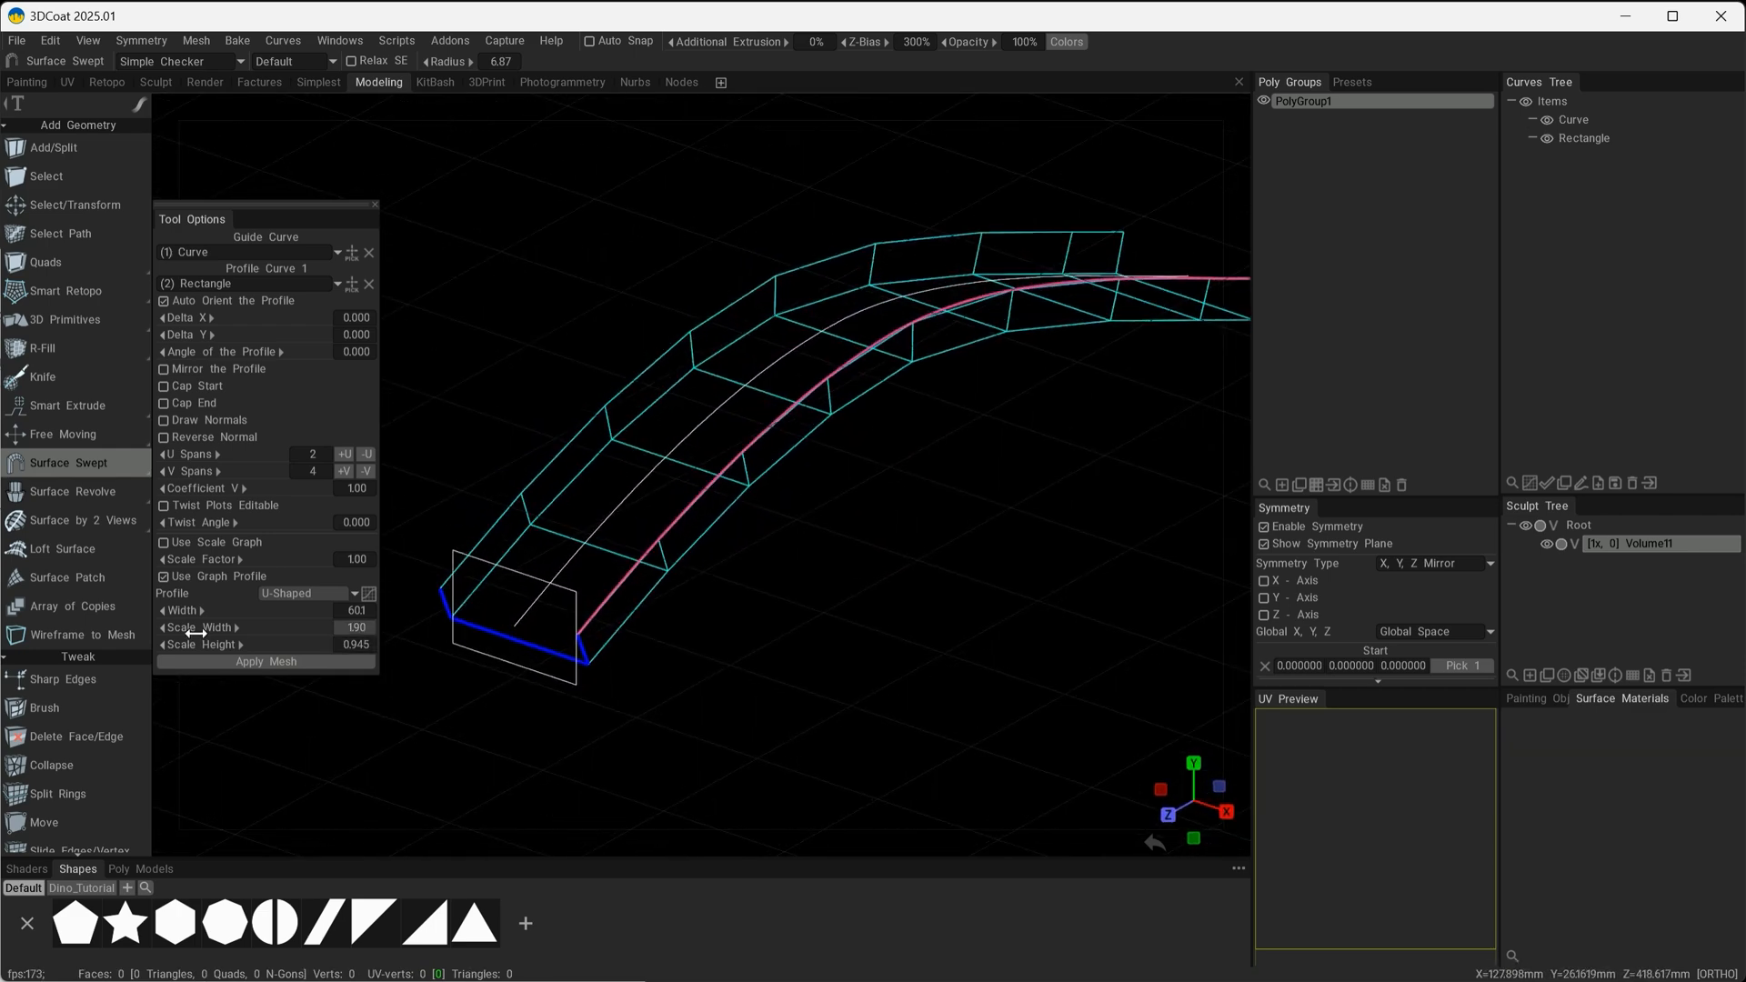
pyautogui.moveTo(196, 634)
pyautogui.mouseDown()
pyautogui.moveTo(219, 619)
pyautogui.moveTo(221, 644)
pyautogui.moveTo(207, 609)
pyautogui.moveTo(184, 607)
pyautogui.moveTo(202, 606)
pyautogui.mouseUp()
pyautogui.click(293, 595)
pyautogui.click(288, 666)
pyautogui.keyDown('alt'); pyautogui.moveTo(862, 549); pyautogui.dragTo(797, 537); pyautogui.keyUp('alt')
# Try the Hexagon graph profile with Width 53.5, Scale Width 3.34 and Scale Height 0.747.
pyautogui.click(295, 595)
pyautogui.click(304, 689)
pyautogui.moveTo(220, 611); pyautogui.dragTo(234, 612)
pyautogui.keyDown('alt'); pyautogui.moveTo(423, 584); pyautogui.dragTo(417, 566); pyautogui.keyUp('alt')
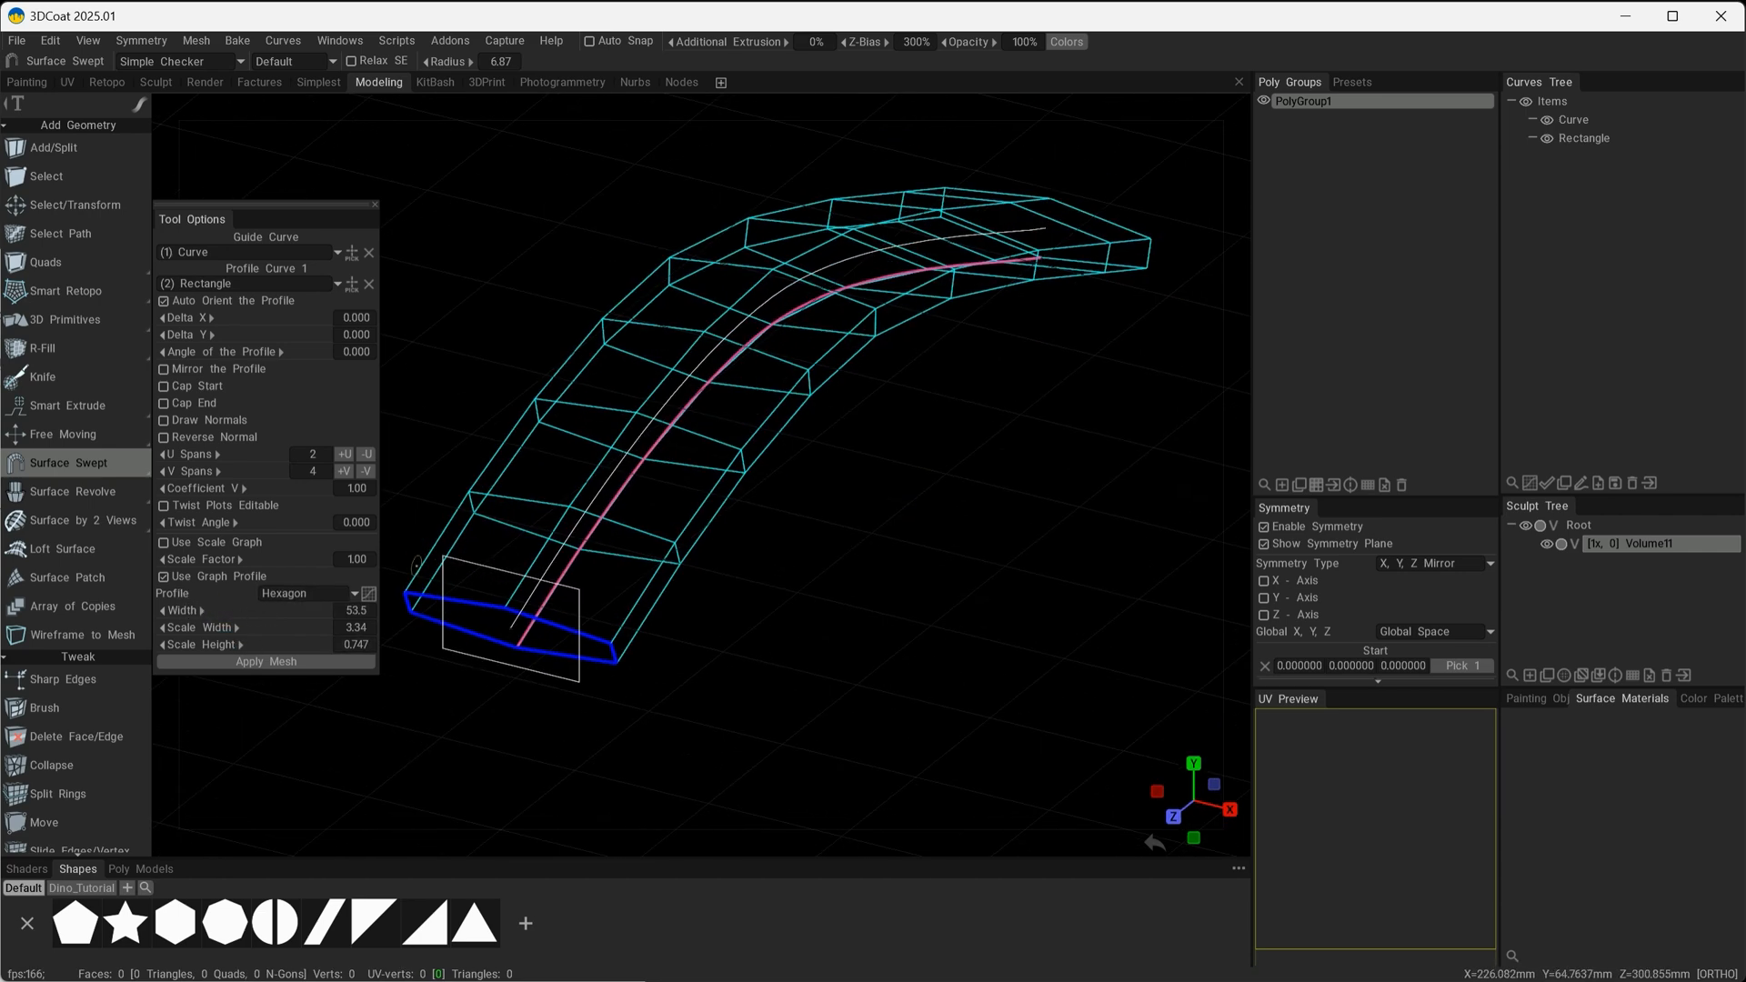
# Switch the graph profile to Ellipse and lower both inner points in its profile graph for a deeper rounded shape.
pyautogui.click(291, 593)
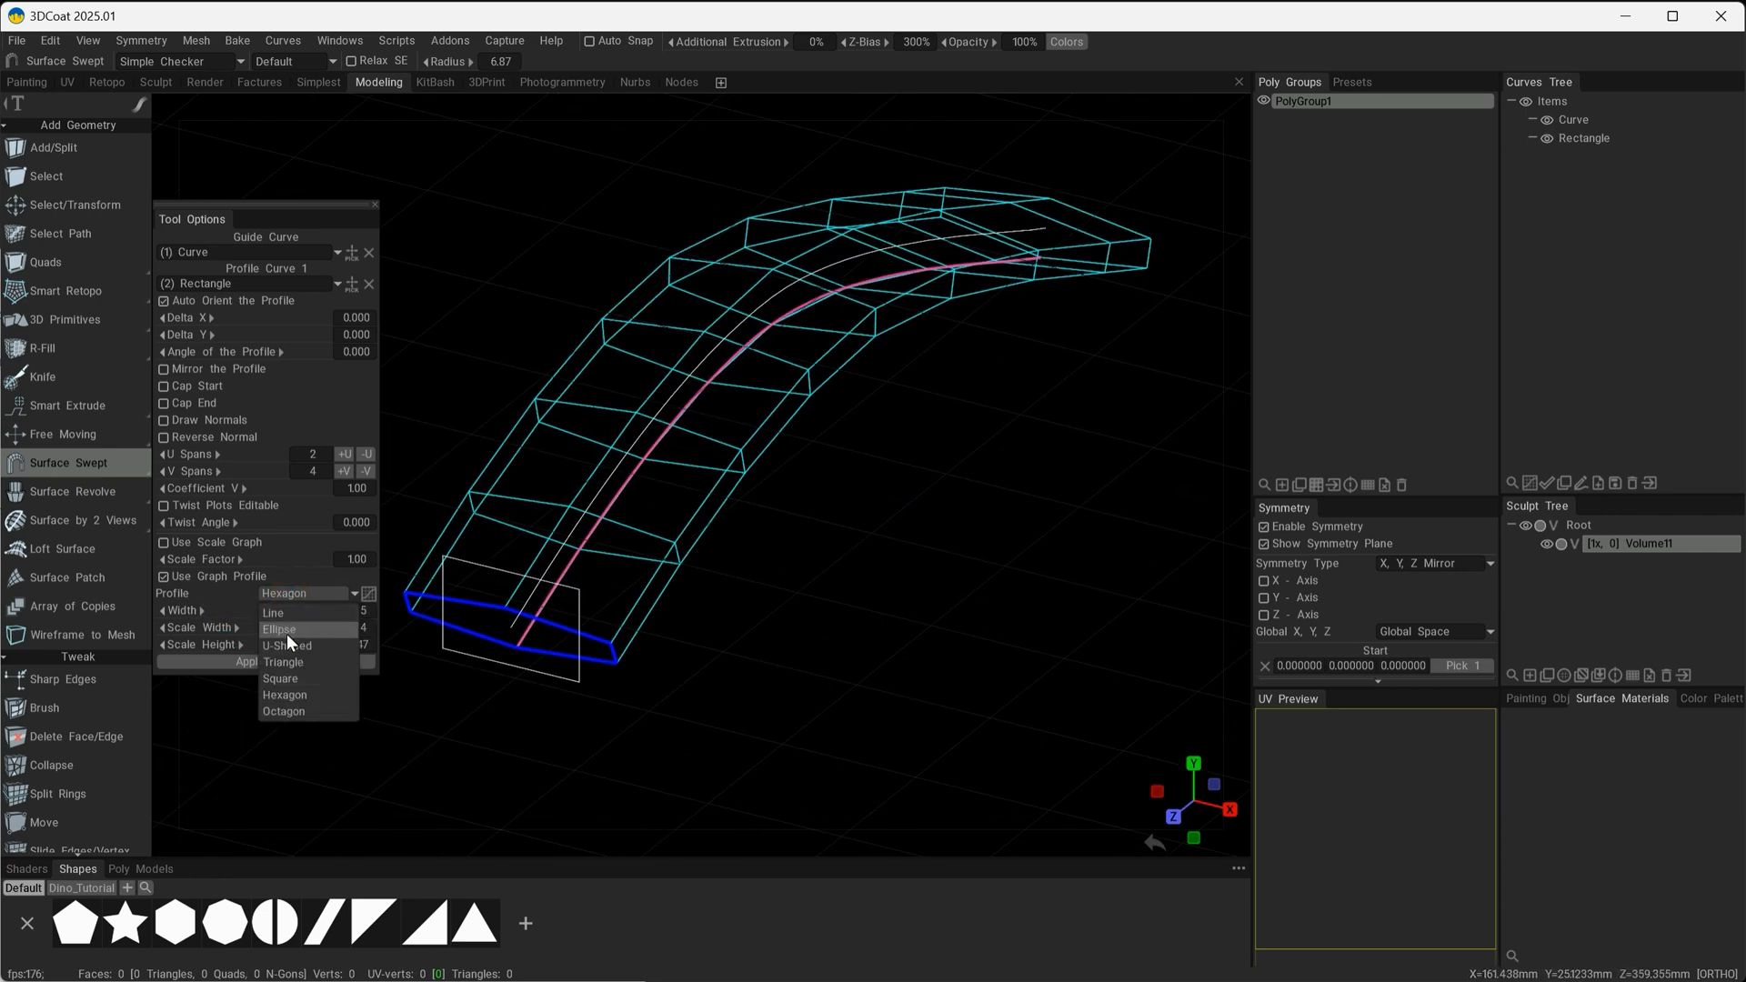
pyautogui.click(287, 635)
pyautogui.click(368, 593)
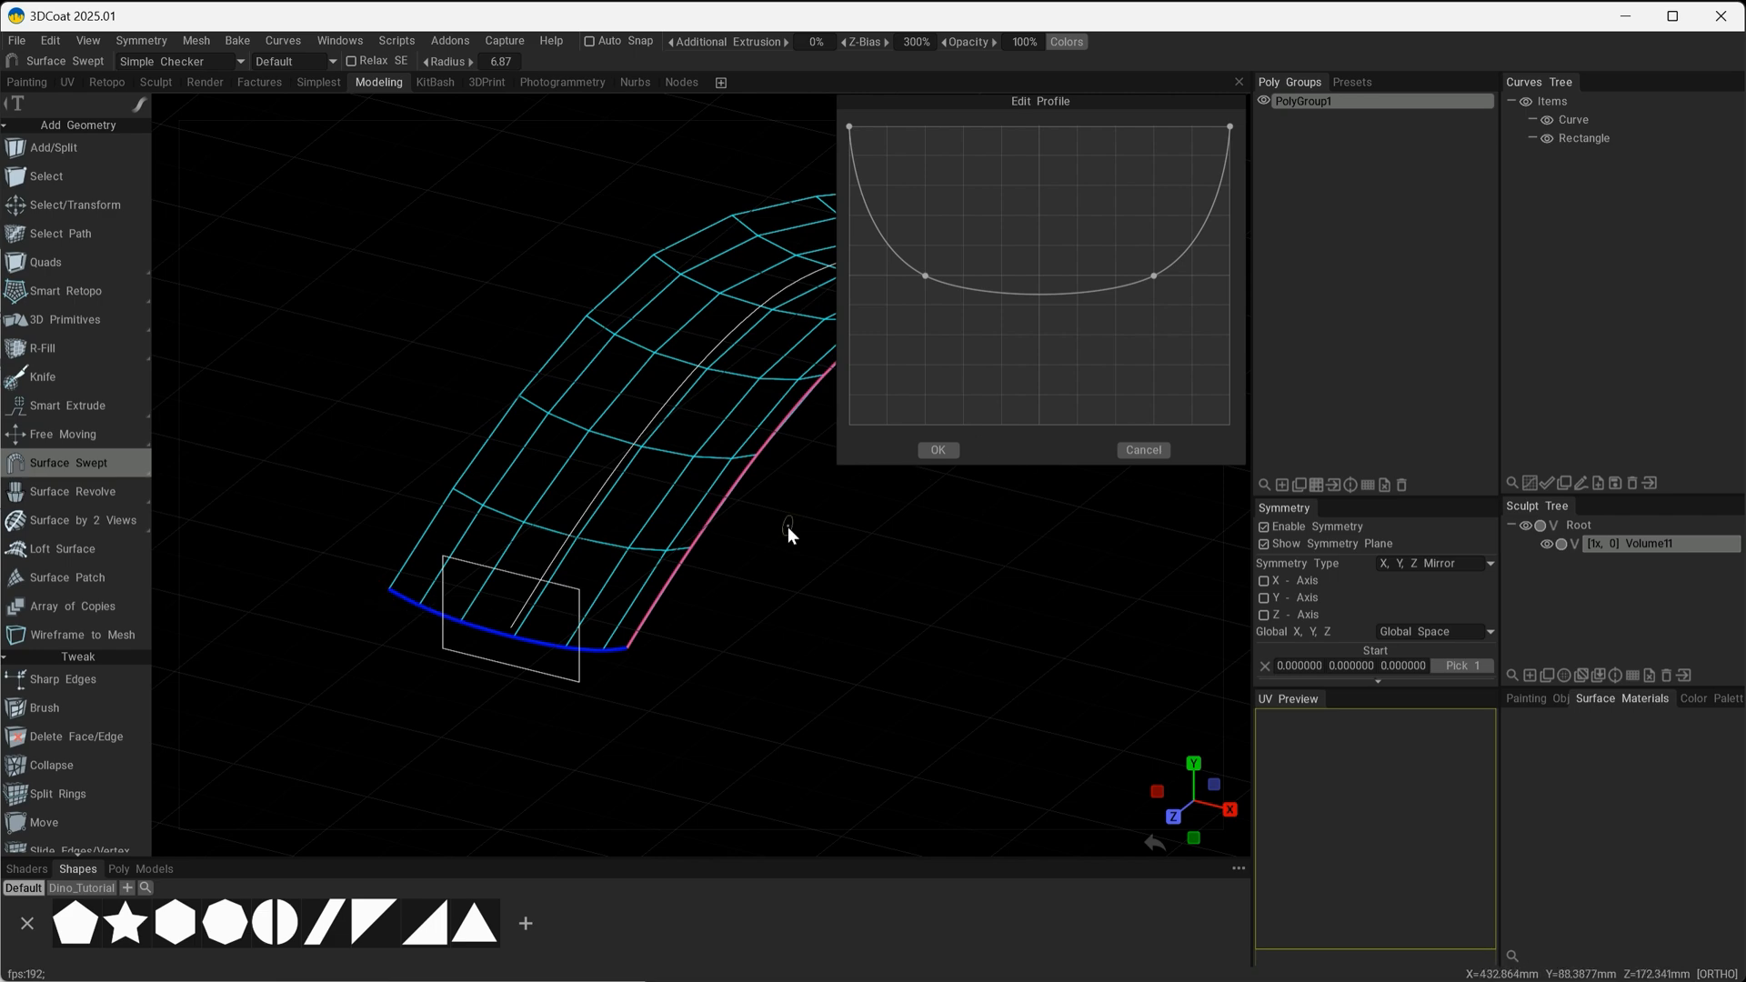
pyautogui.keyDown('alt'); pyautogui.moveTo(787, 526); pyautogui.dragTo(287, 611); pyautogui.keyUp('alt')
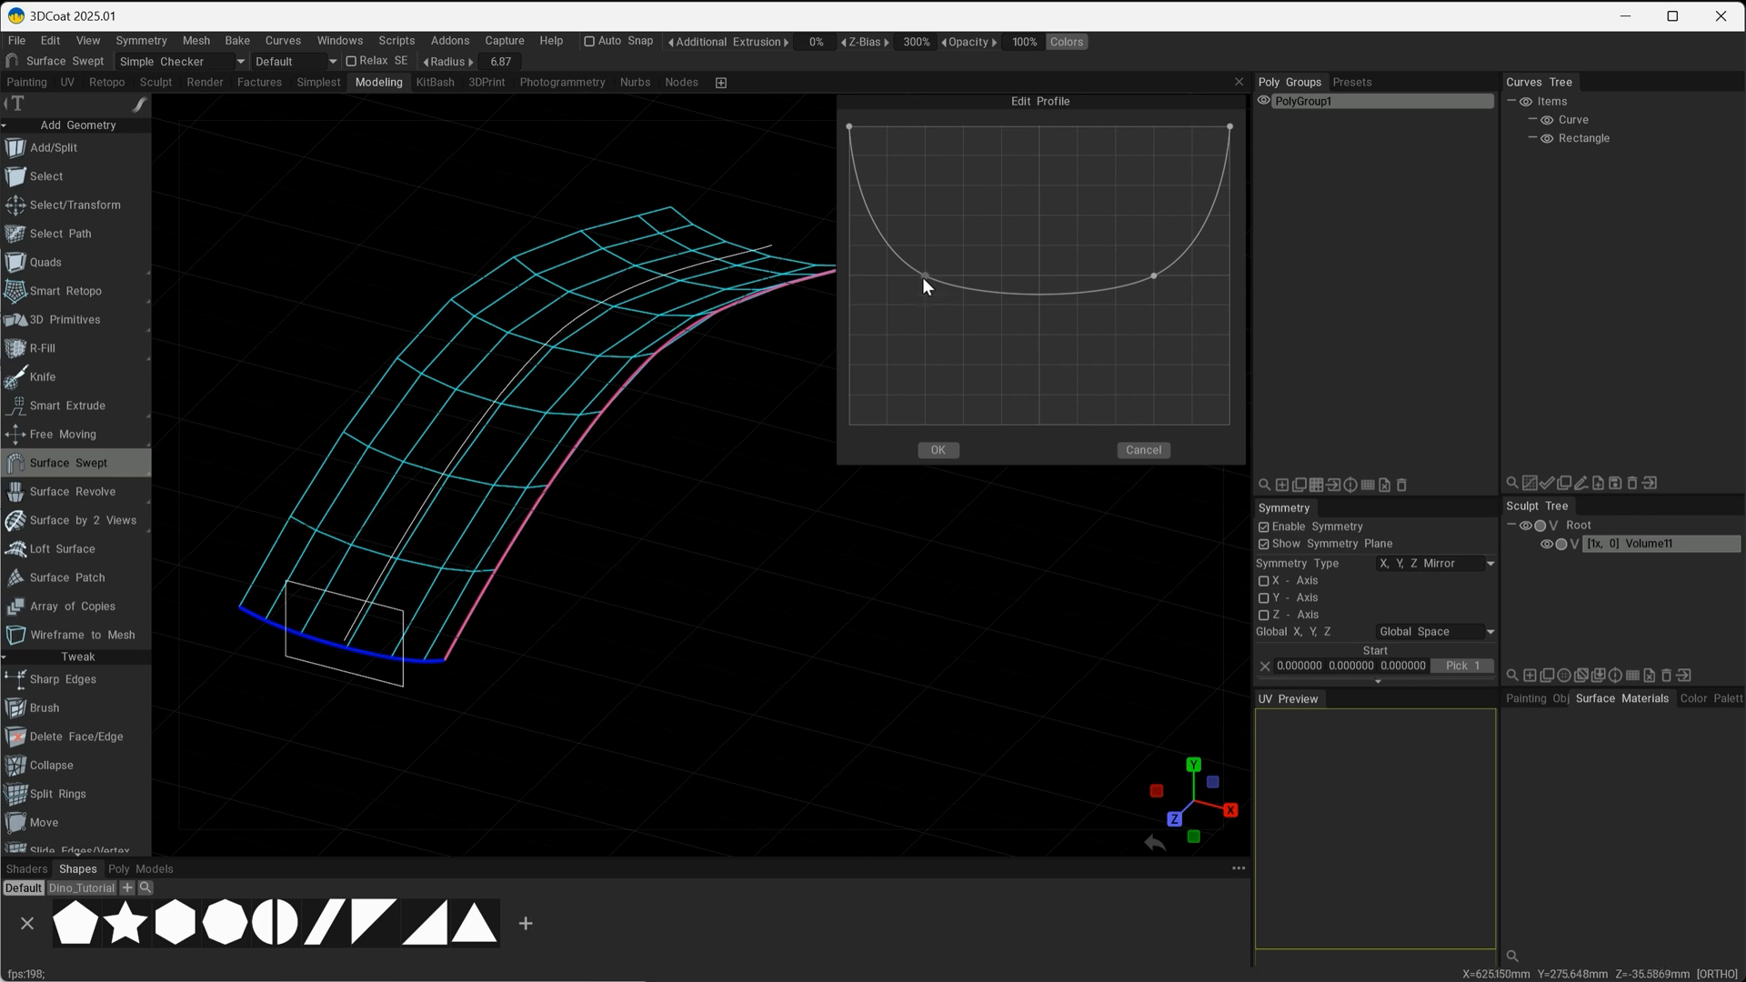
pyautogui.moveTo(925, 280); pyautogui.dragTo(930, 342)
pyautogui.rightClick(1153, 276)
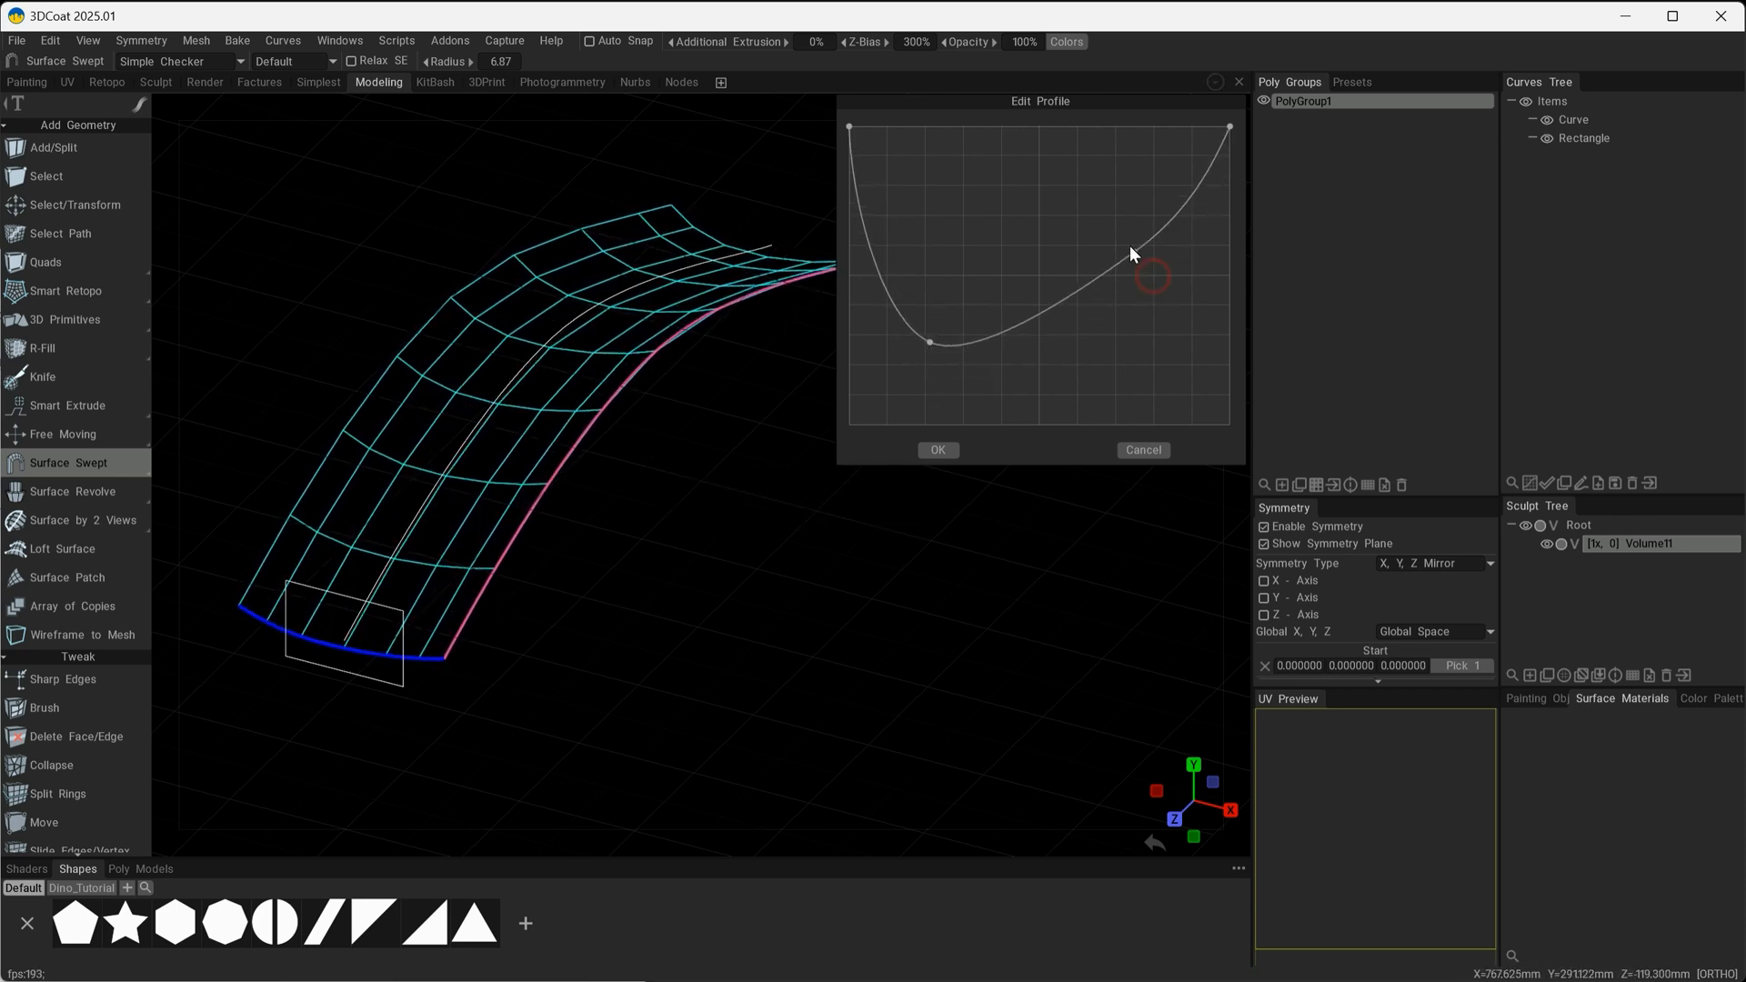
pyautogui.moveTo(1130, 247); pyautogui.dragTo(1151, 329)
pyautogui.moveTo(930, 341); pyautogui.dragTo(943, 323)
pyautogui.moveTo(483, 500)
pyautogui.keyDown('alt'); pyautogui.mouseDown()
pyautogui.moveTo(509, 479)
pyautogui.moveTo(485, 471)
pyautogui.mouseUp(); pyautogui.keyUp('alt')
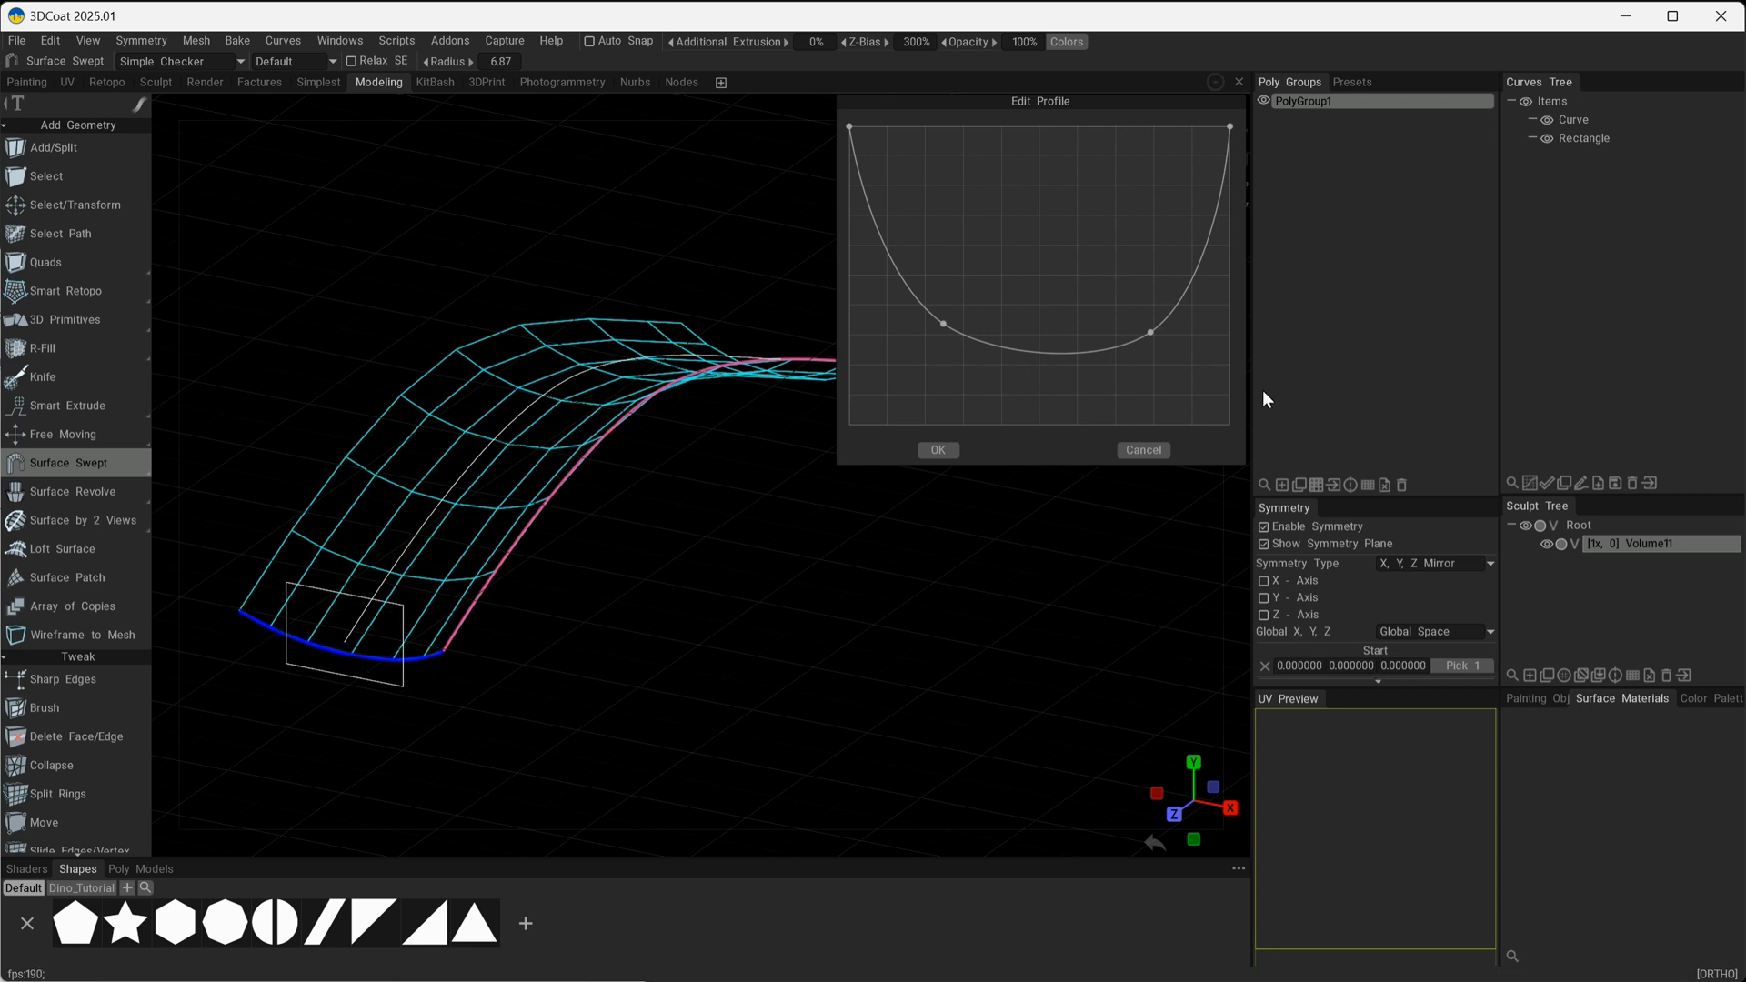
# Turn both inner profile points into sharp corners, move them lower and closer together, and accept the edited profile.
pyautogui.rightClick(944, 325)
pyautogui.moveTo(944, 324)
pyautogui.mouseDown()
pyautogui.moveTo(964, 326)
pyautogui.moveTo(956, 340)
pyautogui.mouseUp()
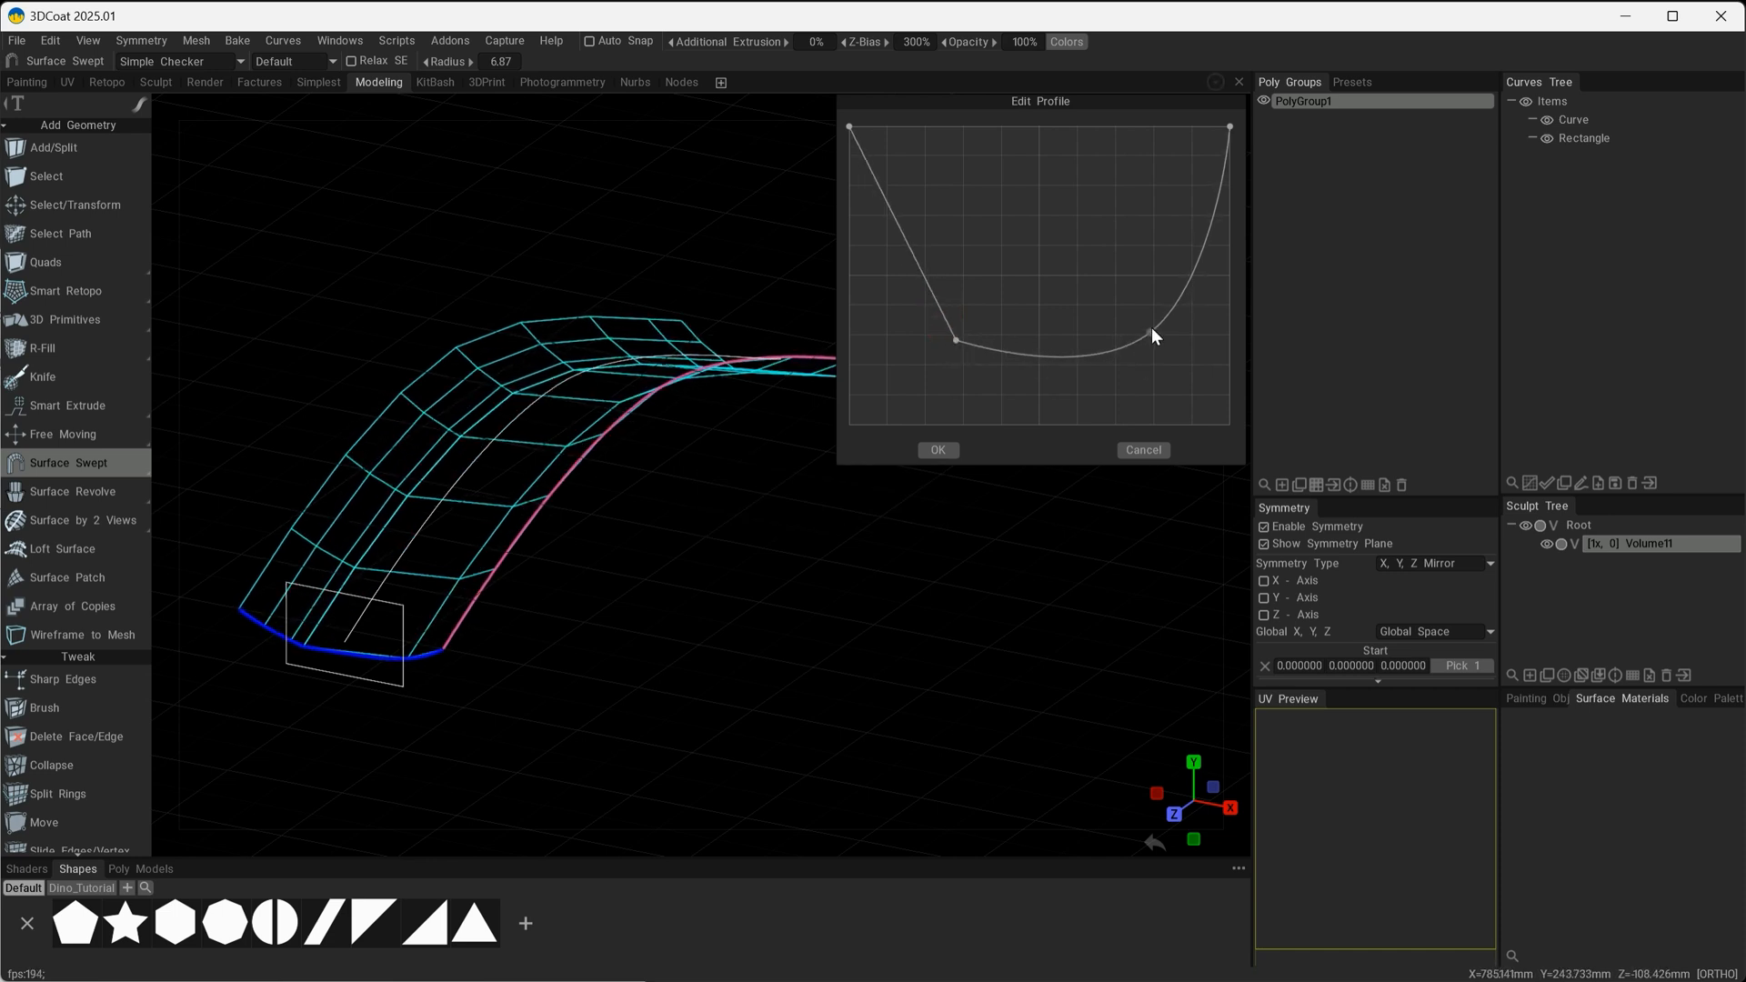
pyautogui.moveTo(1148, 334); pyautogui.dragTo(1088, 358)
pyautogui.rightClick(1089, 358)
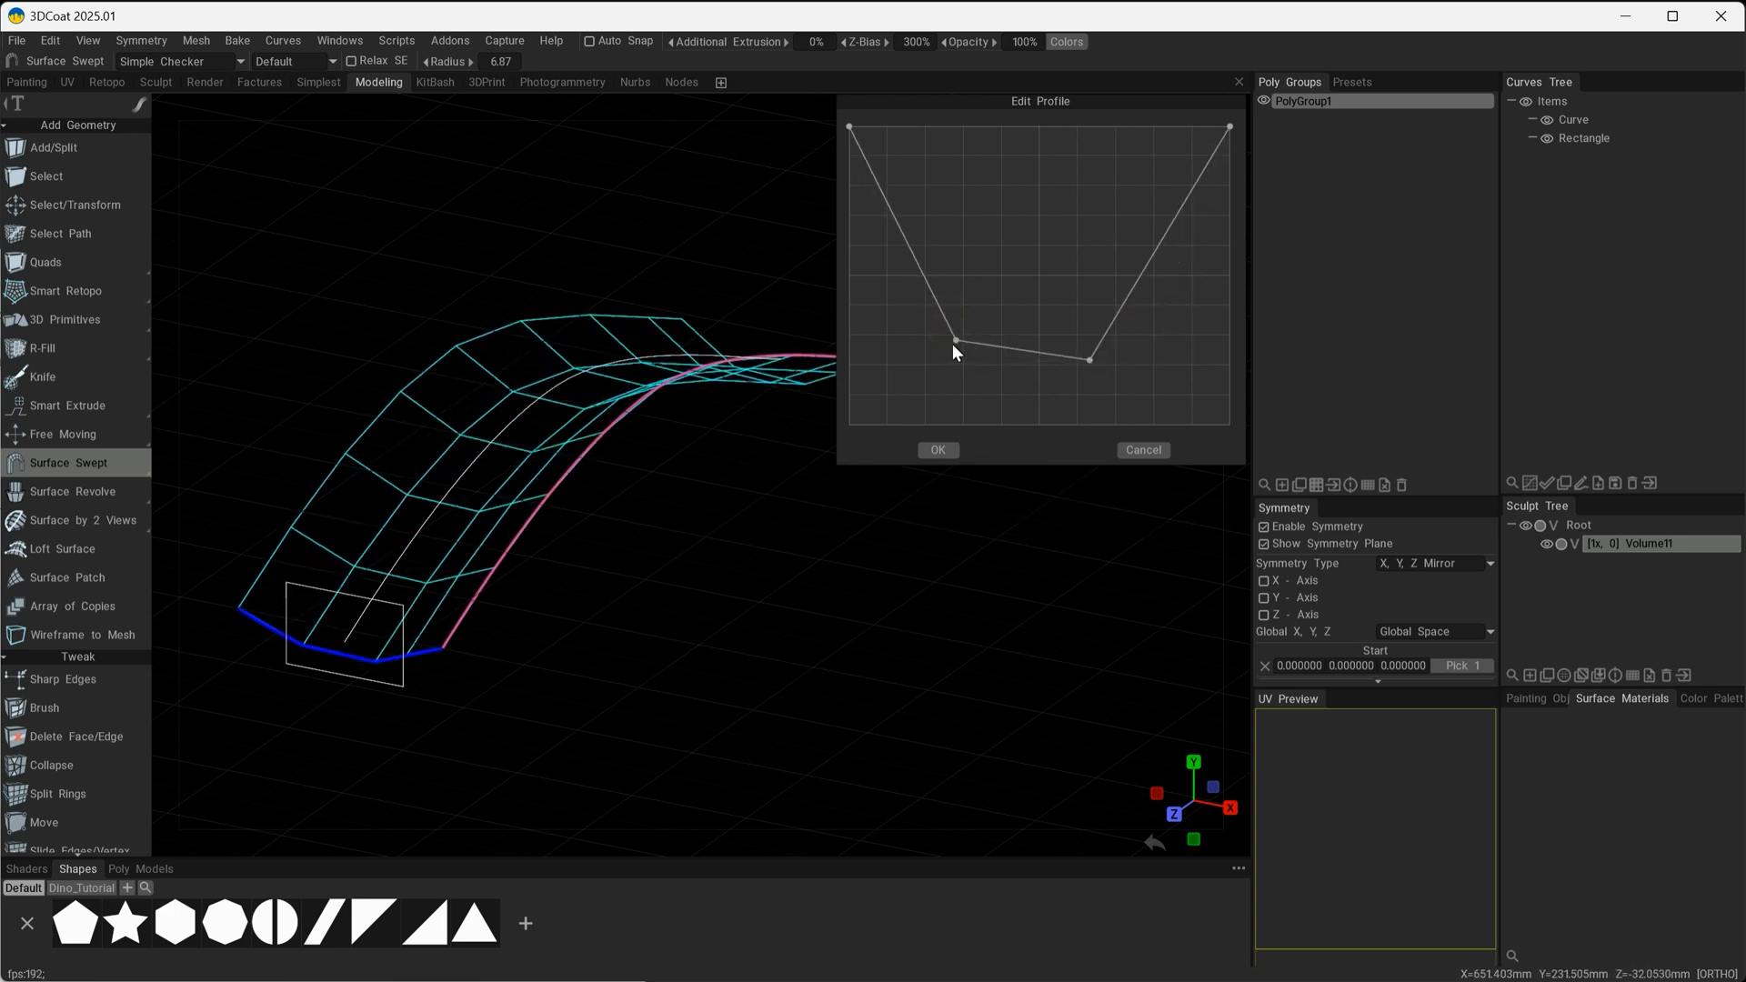
pyautogui.moveTo(953, 343); pyautogui.dragTo(953, 363)
pyautogui.moveTo(737, 660); pyautogui.dragTo(608, 667)
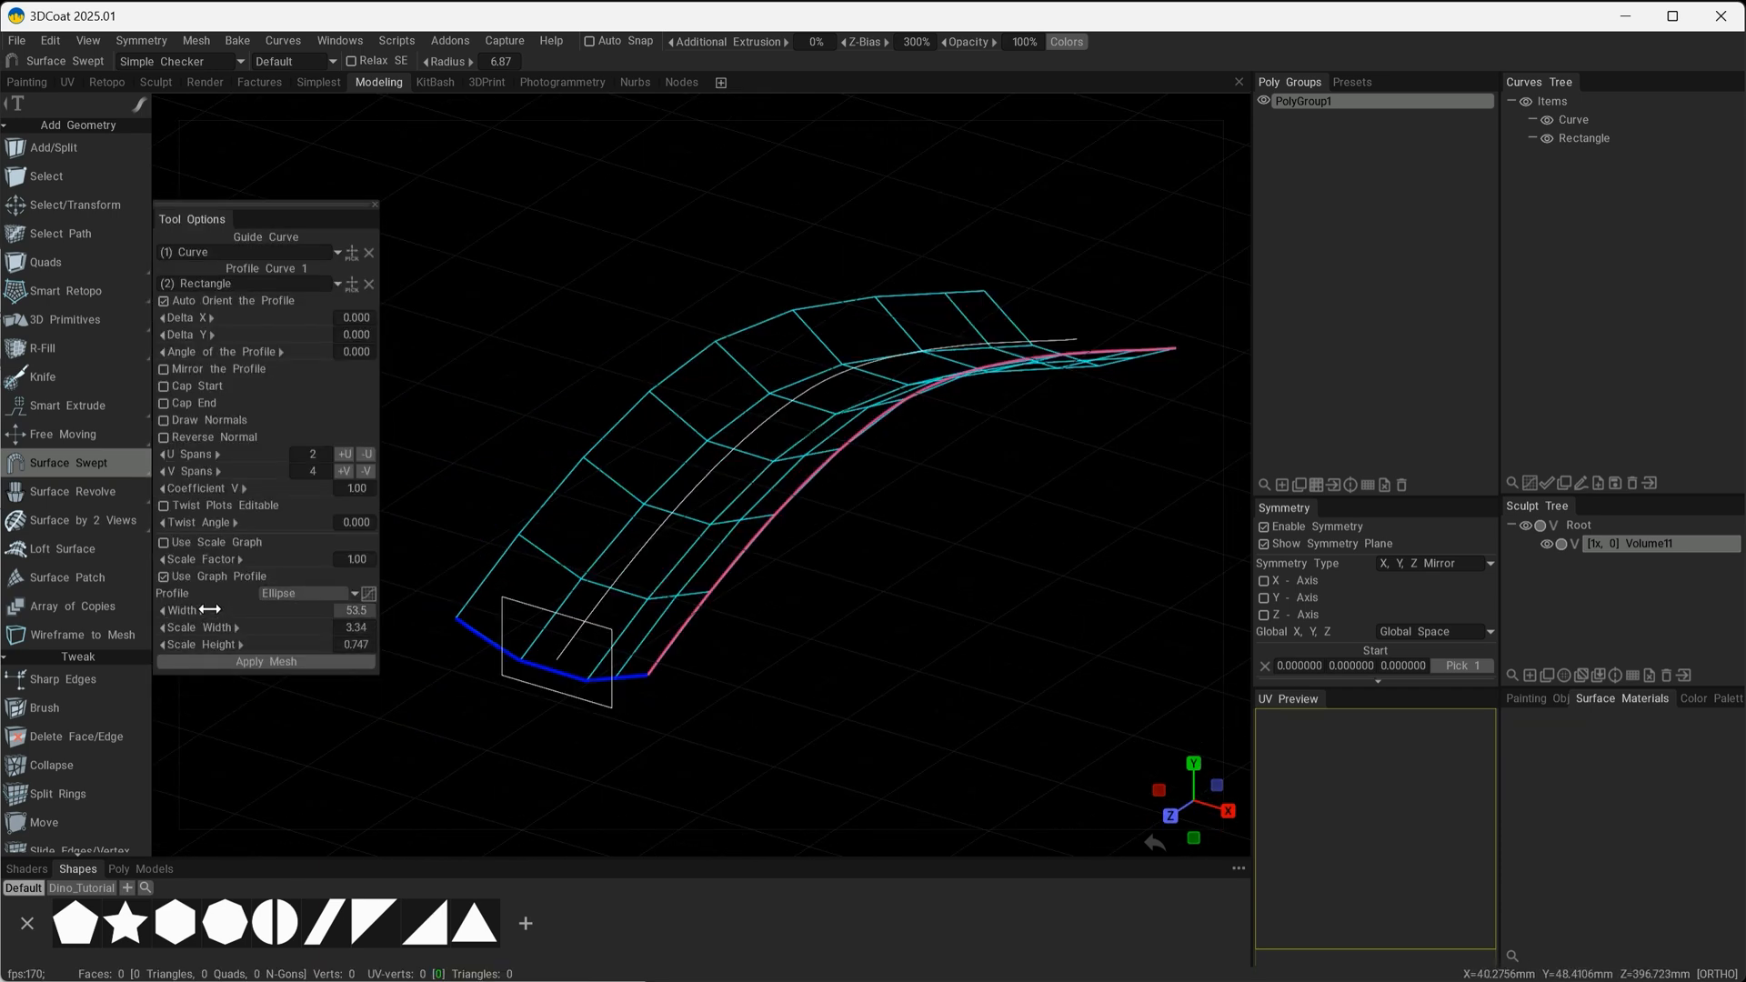
# Set the profile's Width to 59.2, Scale Width to 2.49 and Scale Height to 0.896, and apply the mesh.
pyautogui.moveTo(210, 609); pyautogui.dragTo(238, 644)
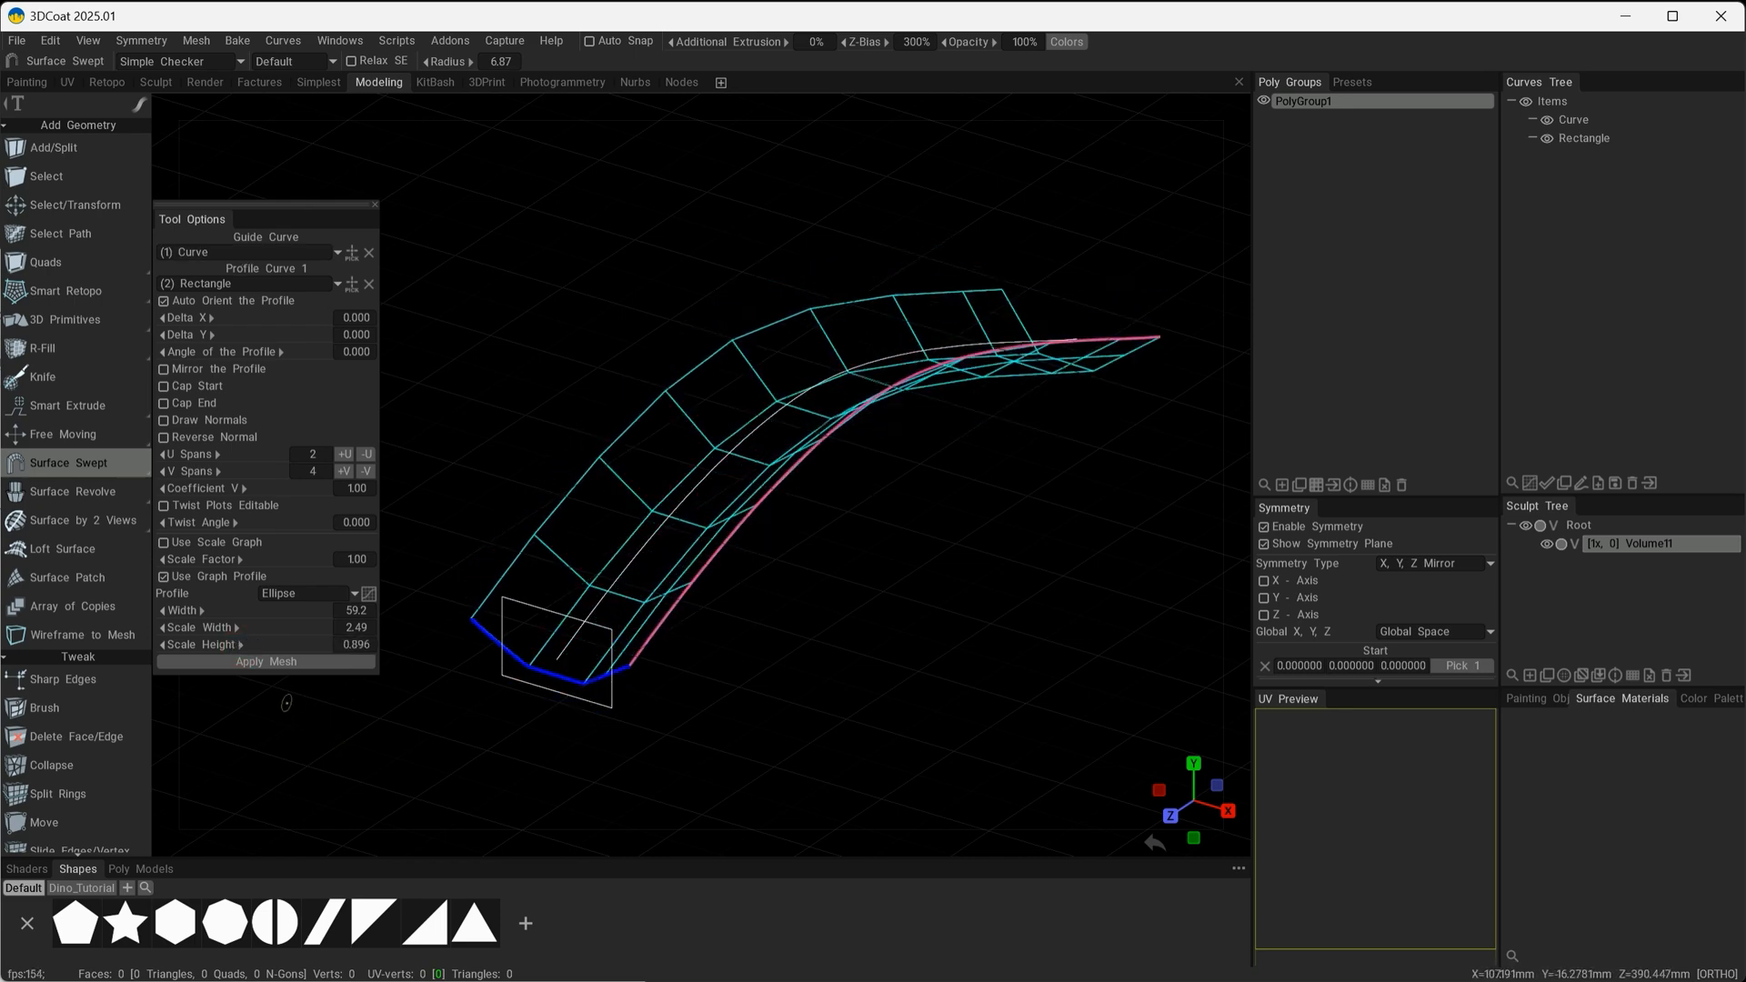
pyautogui.click(248, 658)
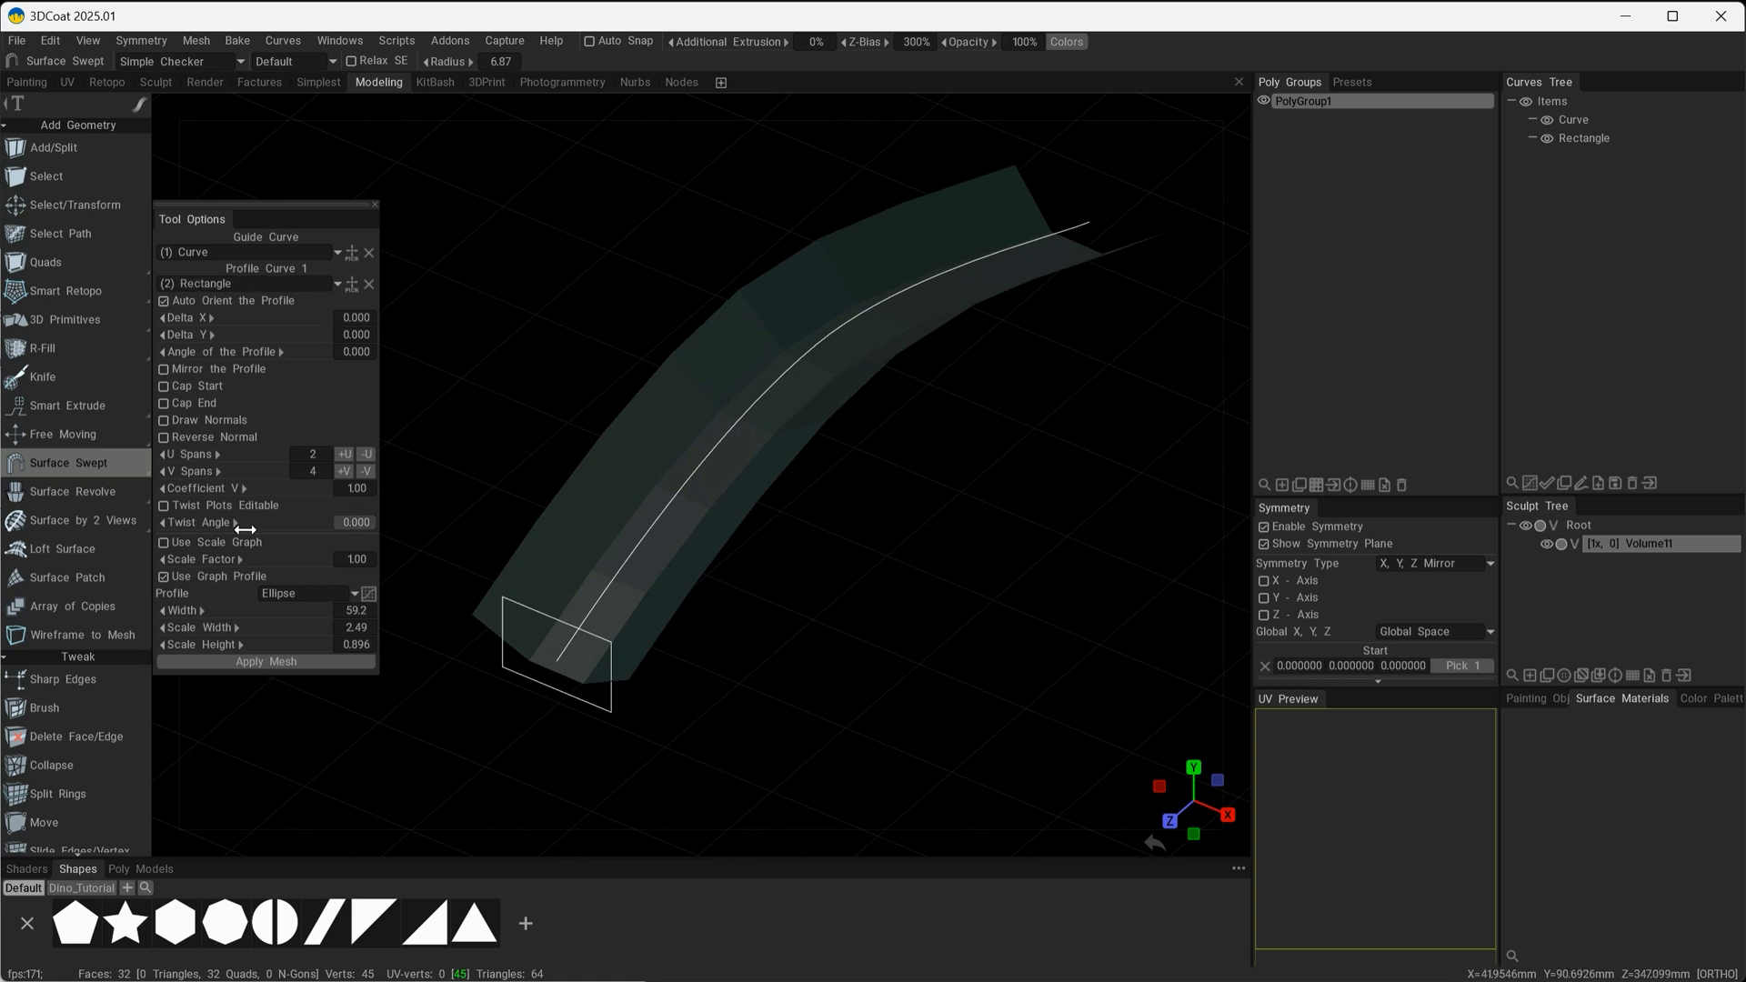
pyautogui.keyDown('alt'); pyautogui.moveTo(532, 603); pyautogui.dragTo(544, 394); pyautogui.keyUp('alt')
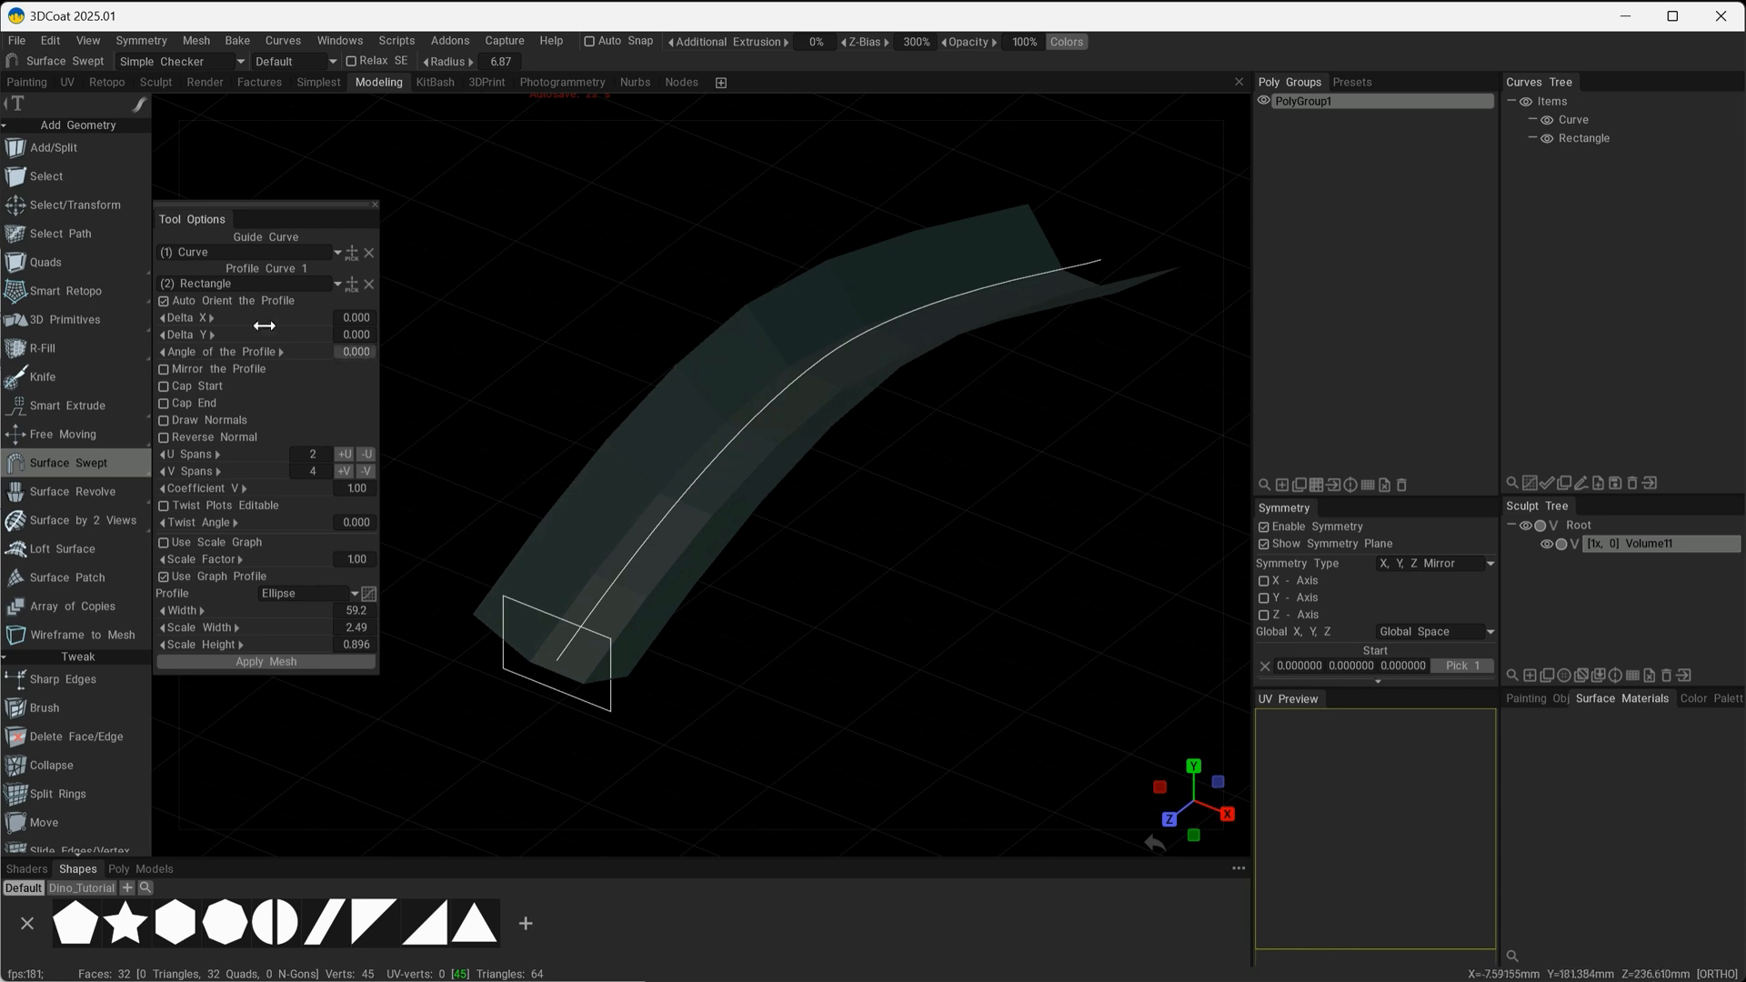
# Hide the curve items, select all faces of the swept mesh, and flip them.
pyautogui.click(60, 177)
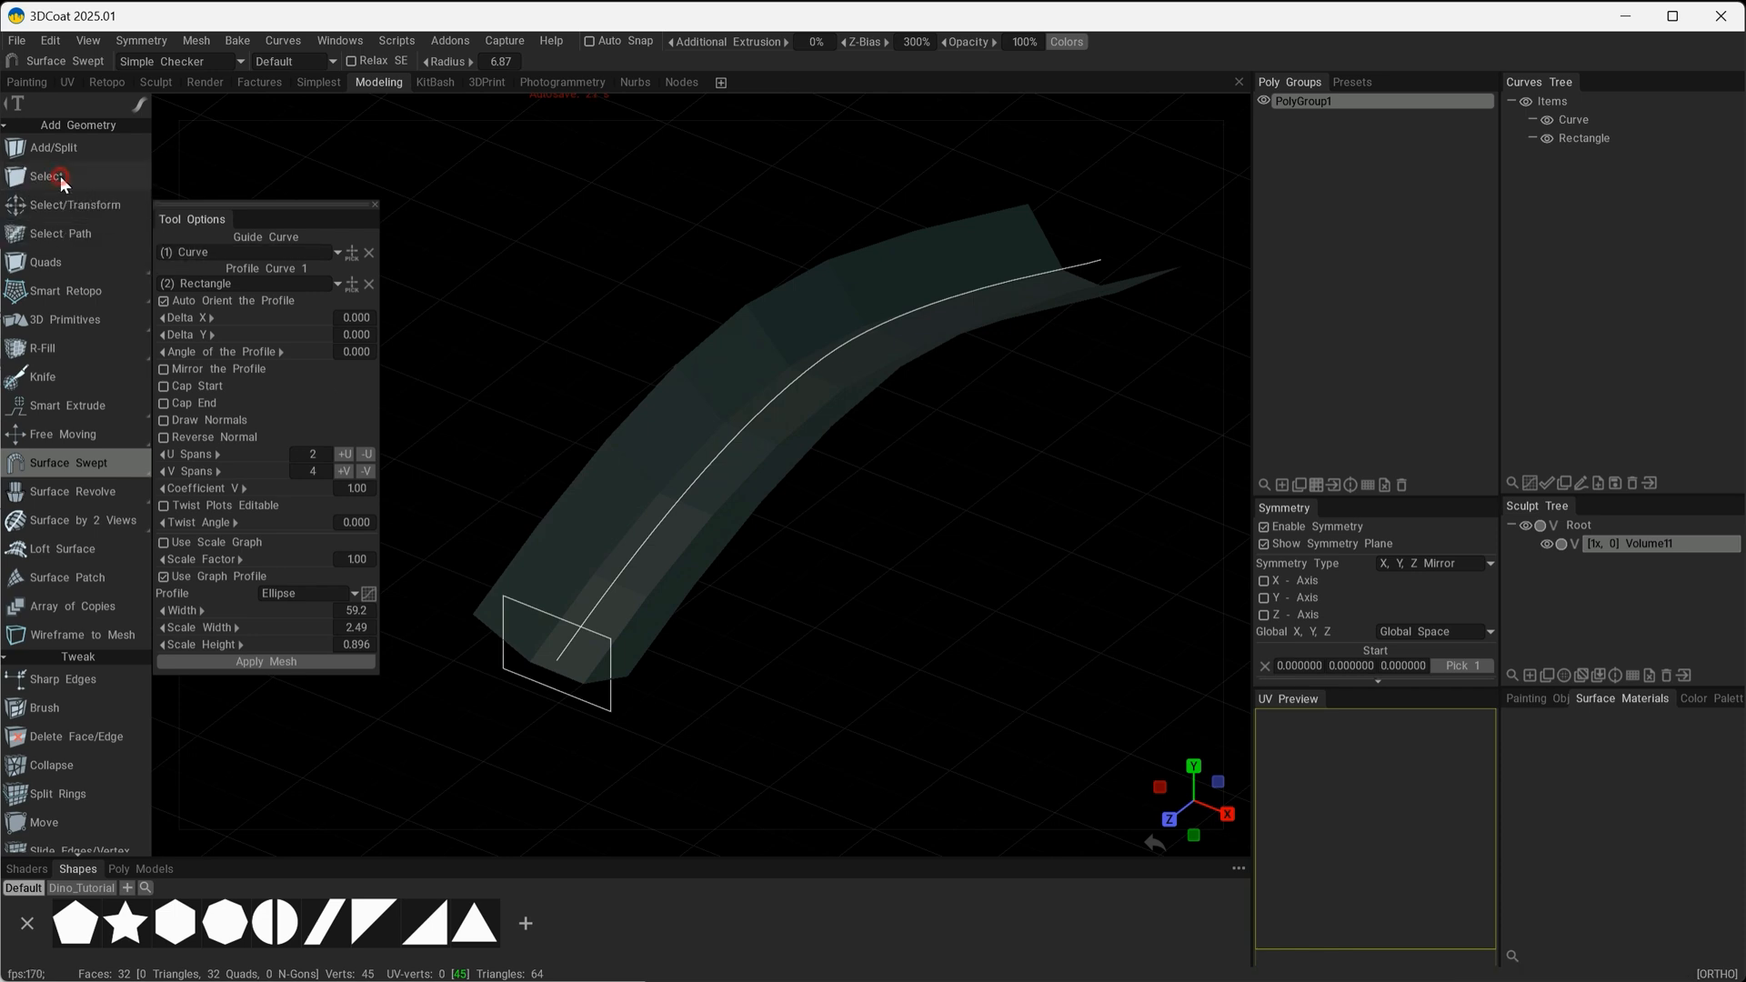
pyautogui.click(1526, 102)
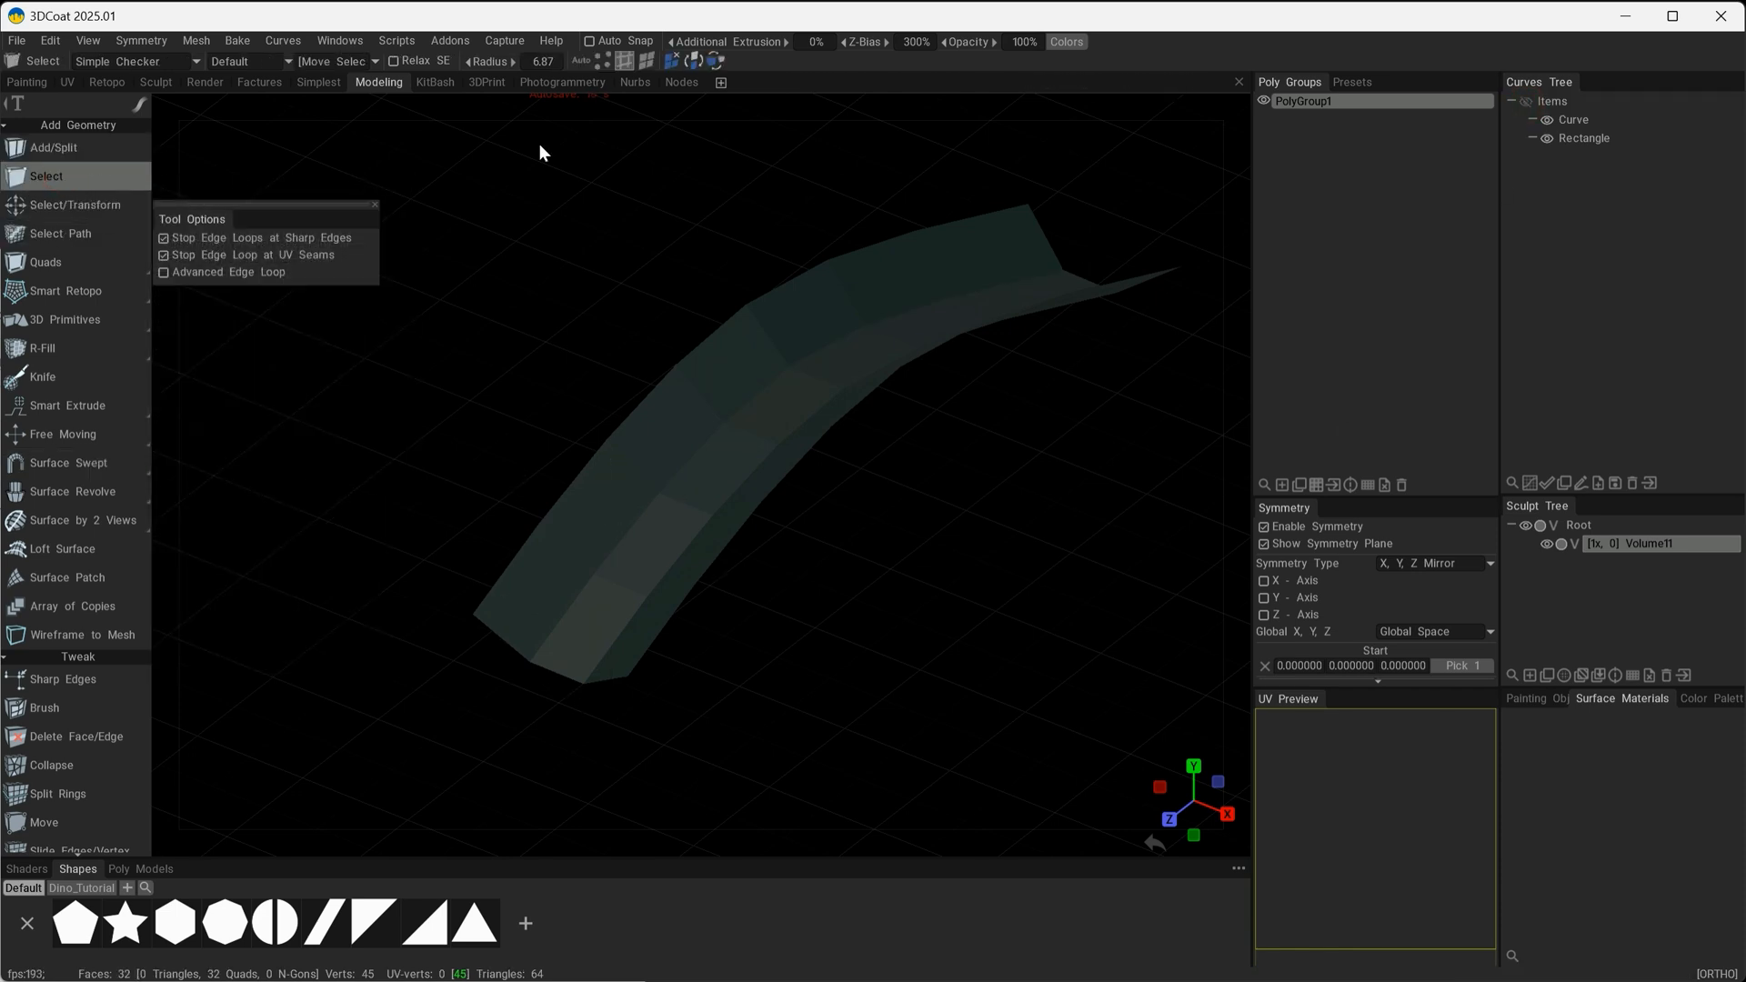
pyautogui.click(647, 60)
pyautogui.rightClick(698, 534)
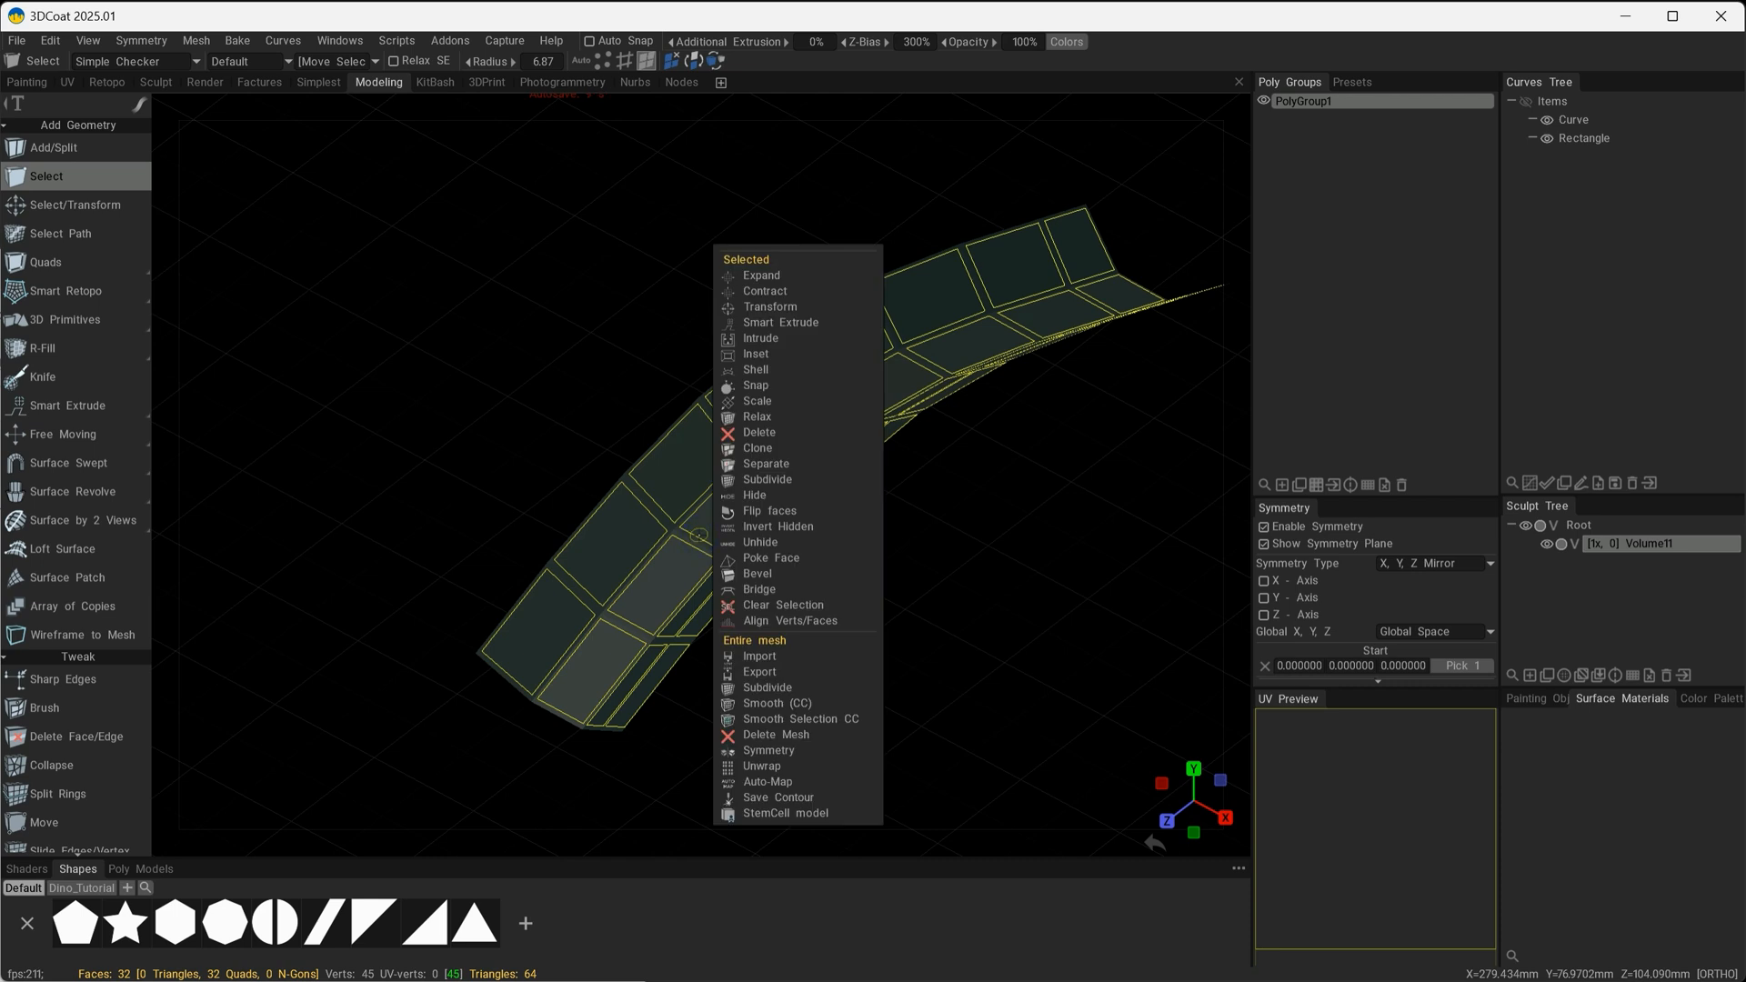
pyautogui.click(777, 511)
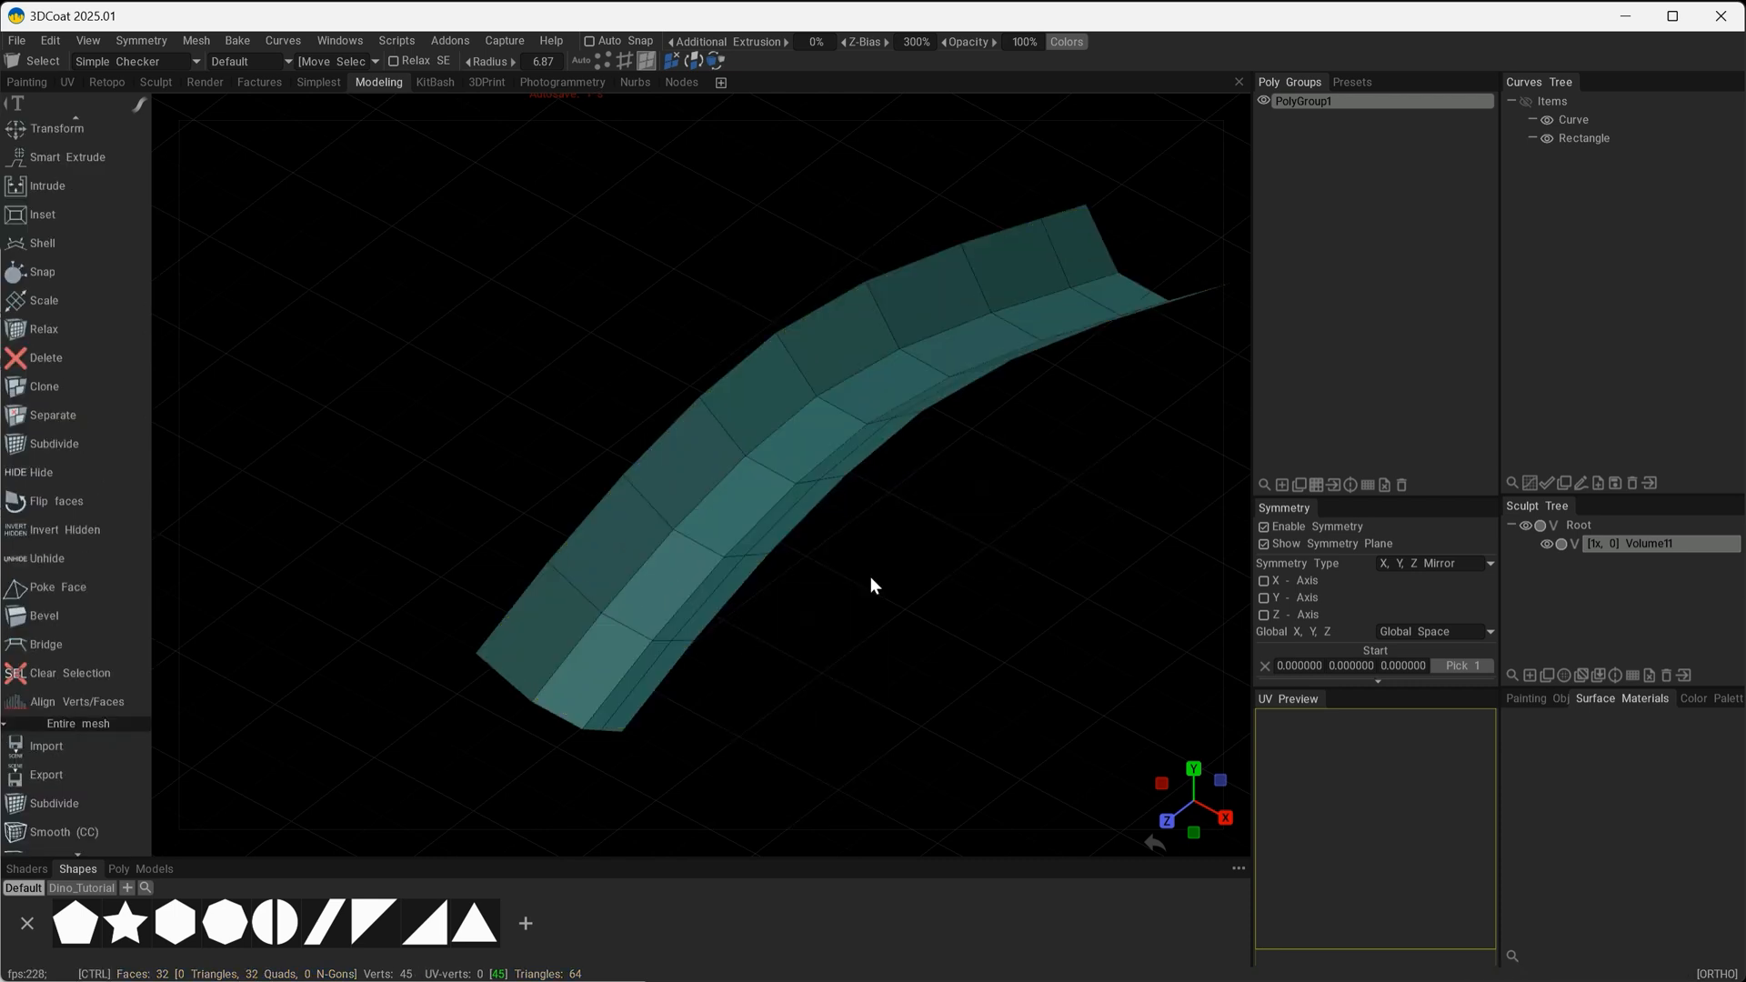
# Hide the viewport grid and inspect the inner and outer sides of the flipped swept mesh.
pyautogui.keyDown('alt'); pyautogui.moveTo(860, 656); pyautogui.dragTo(787, 593, button='middle'); pyautogui.keyUp('alt')
pyautogui.moveTo(788, 593)
pyautogui.keyDown('alt'); pyautogui.mouseDown()
pyautogui.moveTo(748, 658)
pyautogui.moveTo(783, 609)
pyautogui.mouseUp(); pyautogui.keyUp('alt')
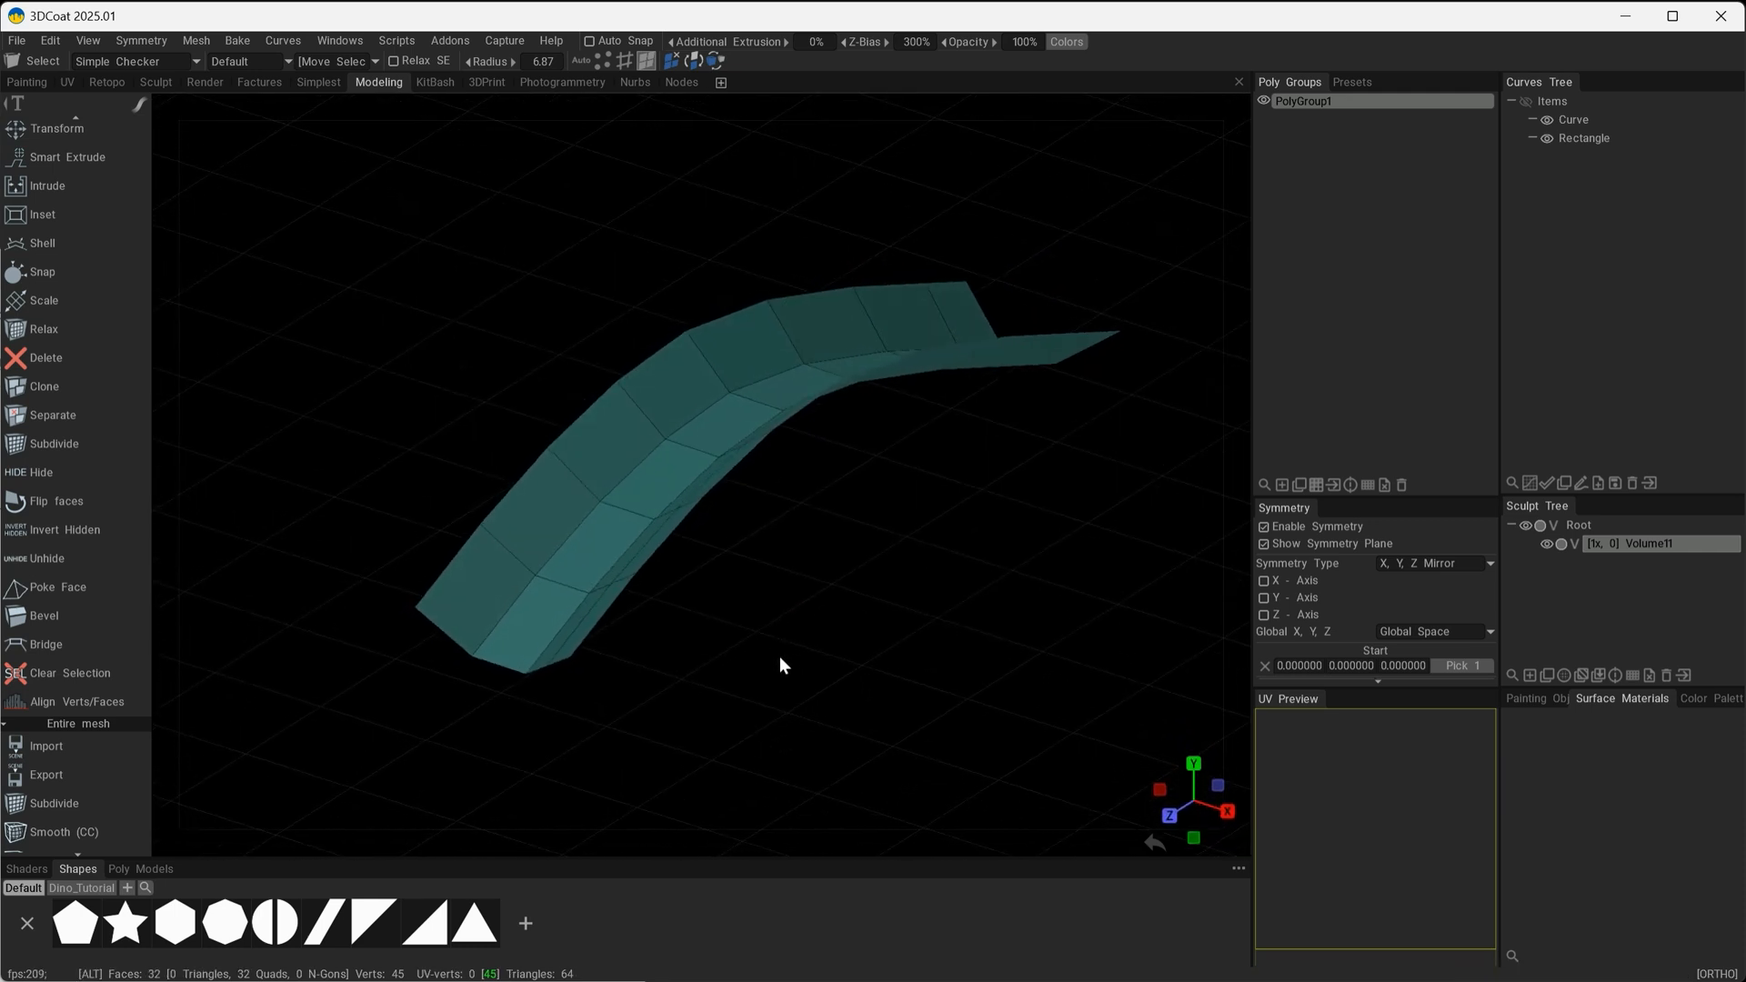
pyautogui.moveTo(783, 658); pyautogui.dragTo(1144, 84)
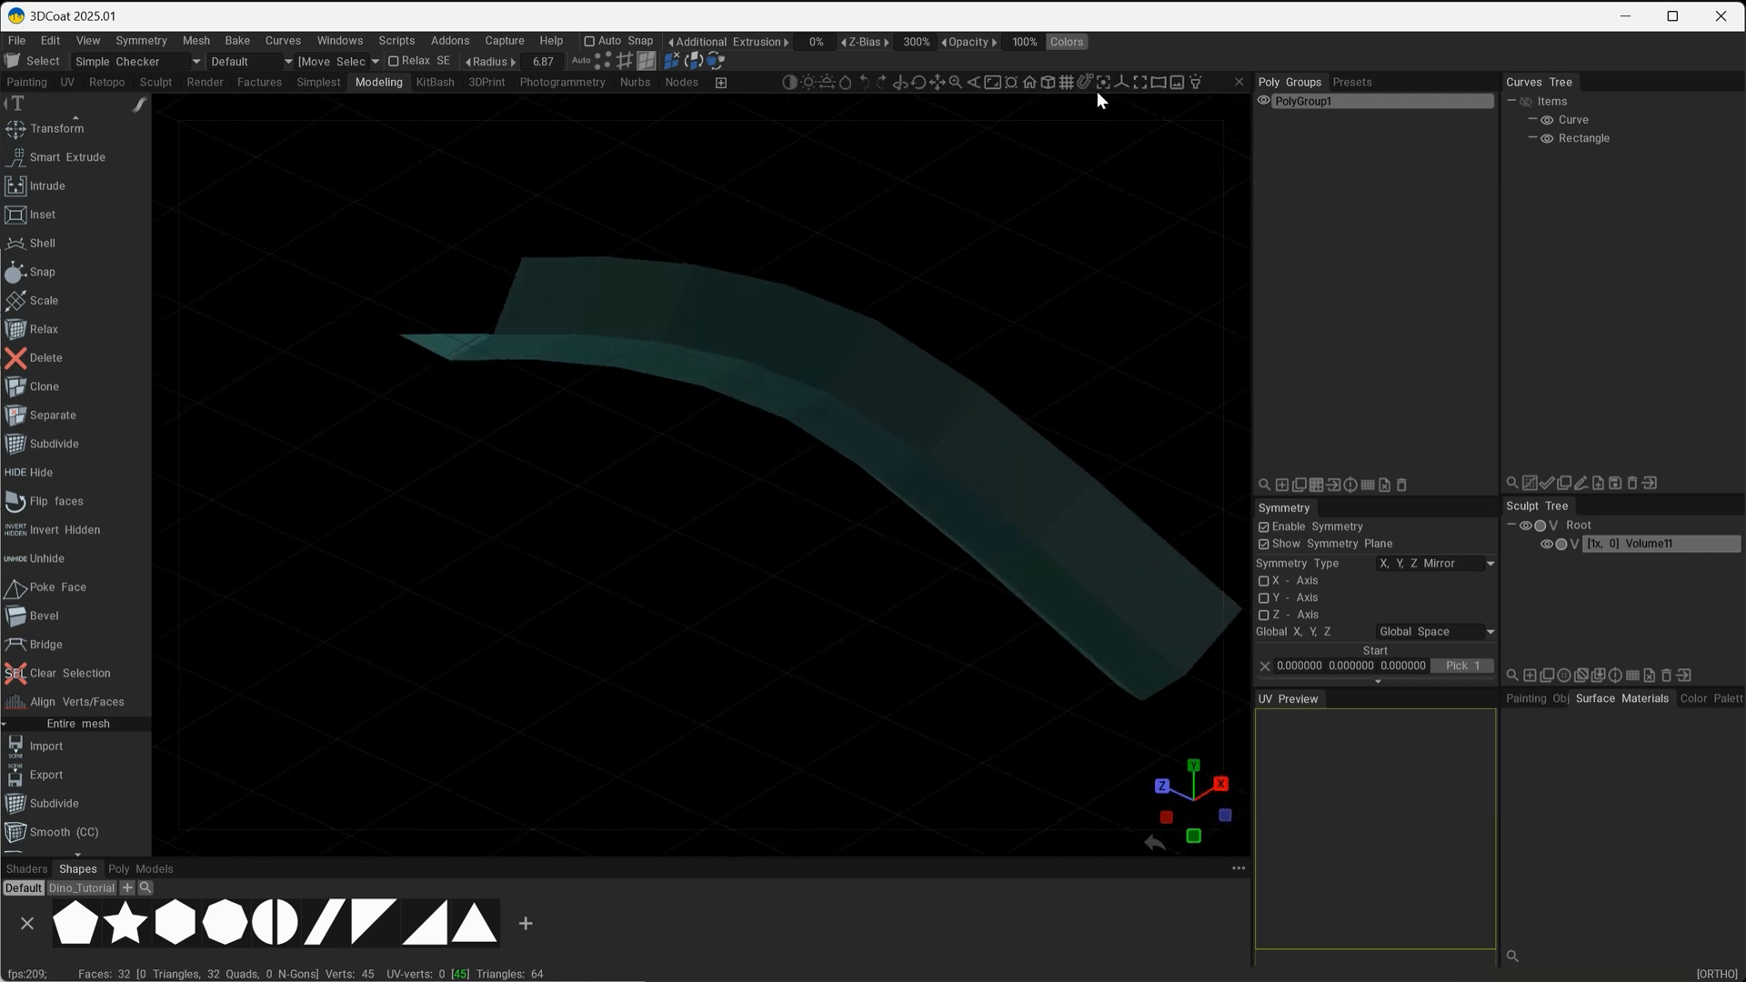
pyautogui.click(1064, 84)
pyautogui.moveTo(818, 478); pyautogui.dragTo(853, 312)
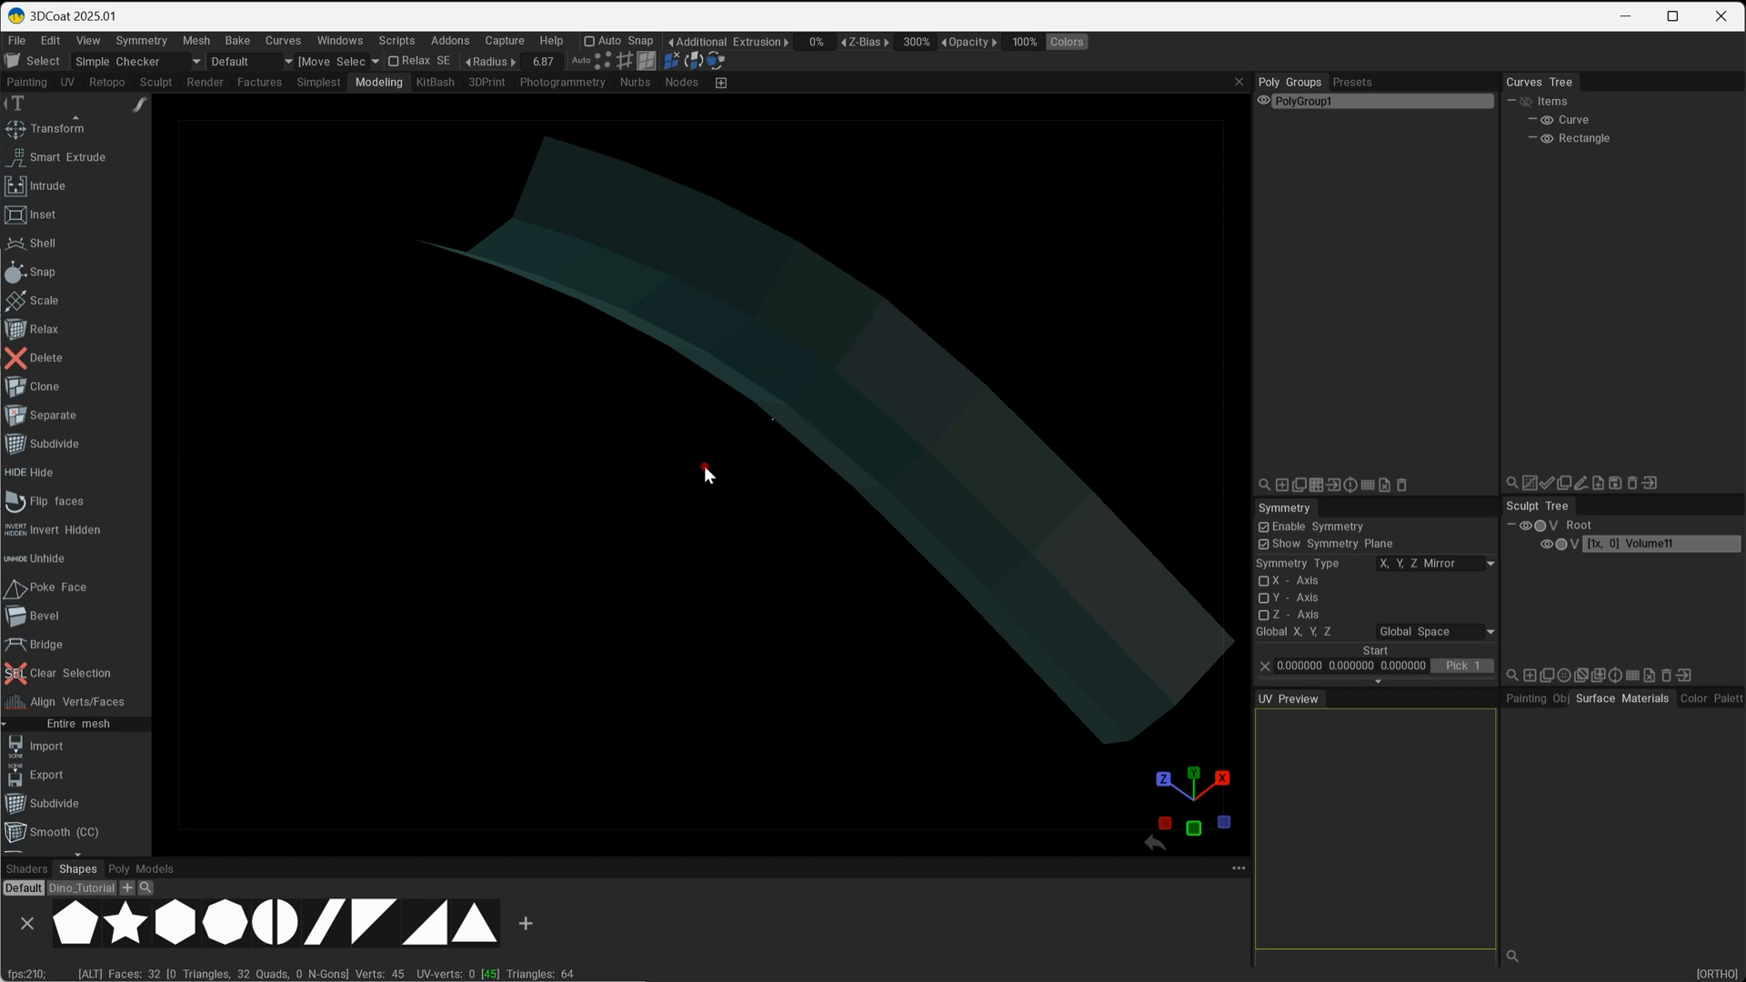
pyautogui.keyDown('alt'); pyautogui.moveTo(704, 466); pyautogui.dragTo(737, 382); pyautogui.keyUp('alt')
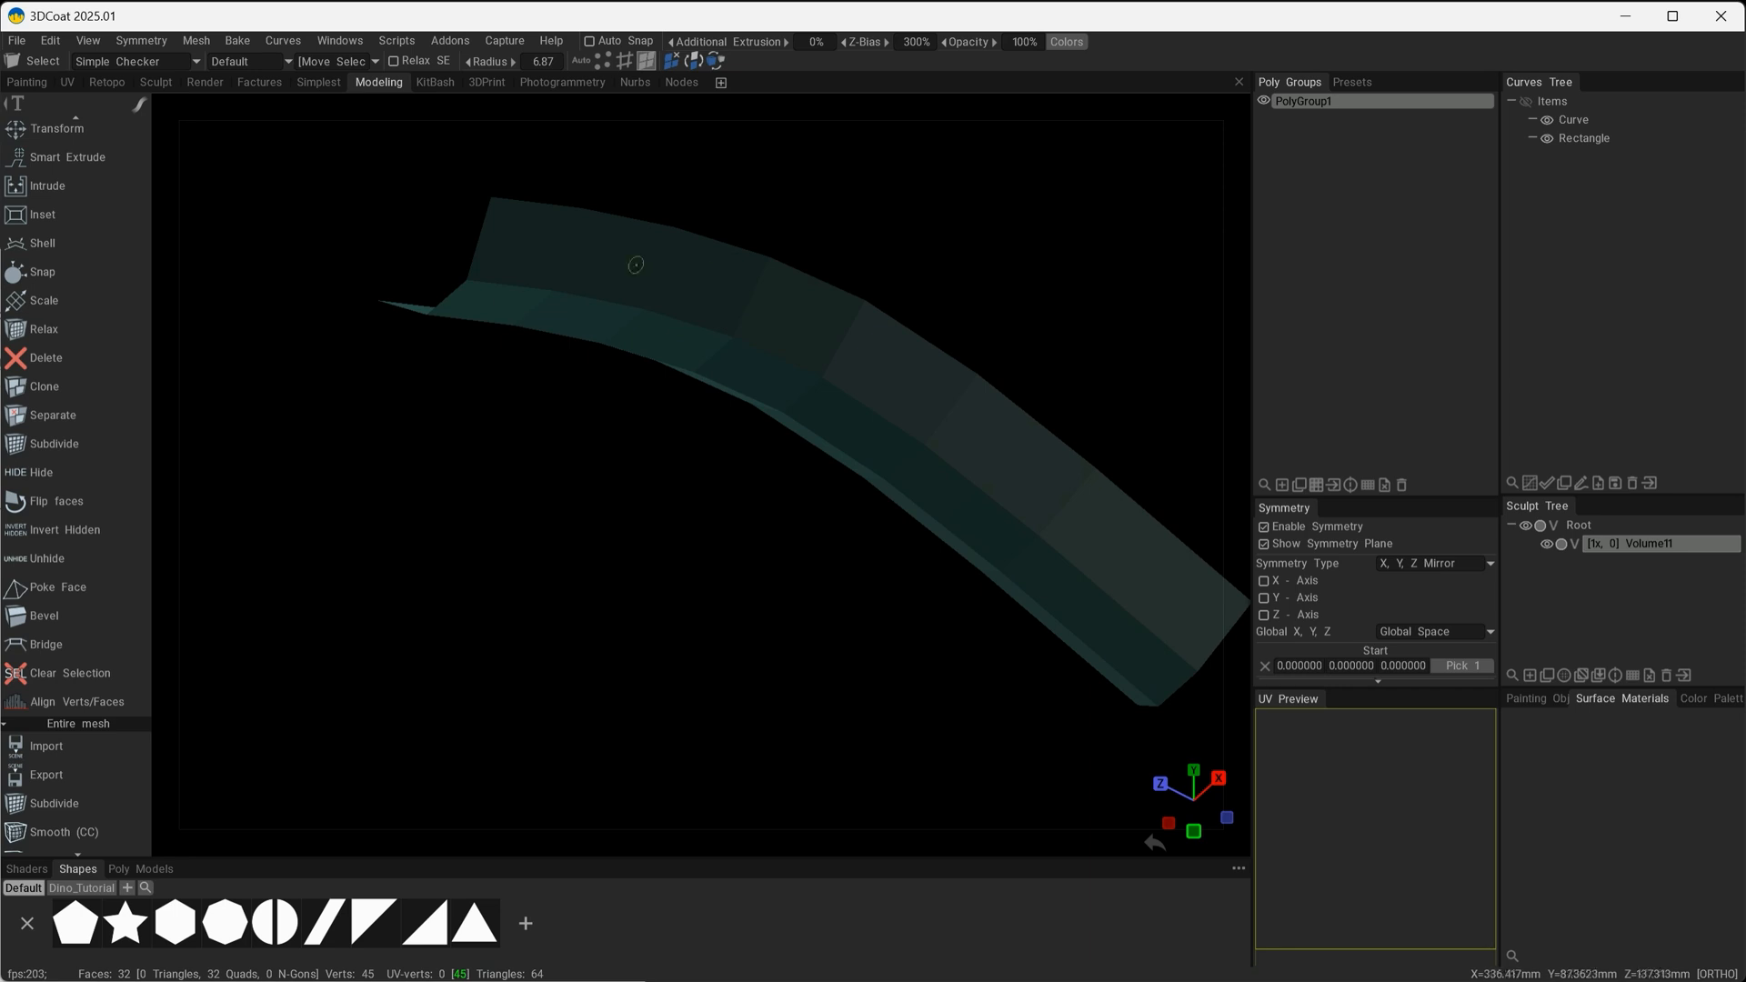
# Look up the Backface Culling display option and examine the front-facing side of the swept mesh.
pyautogui.click(95, 40)
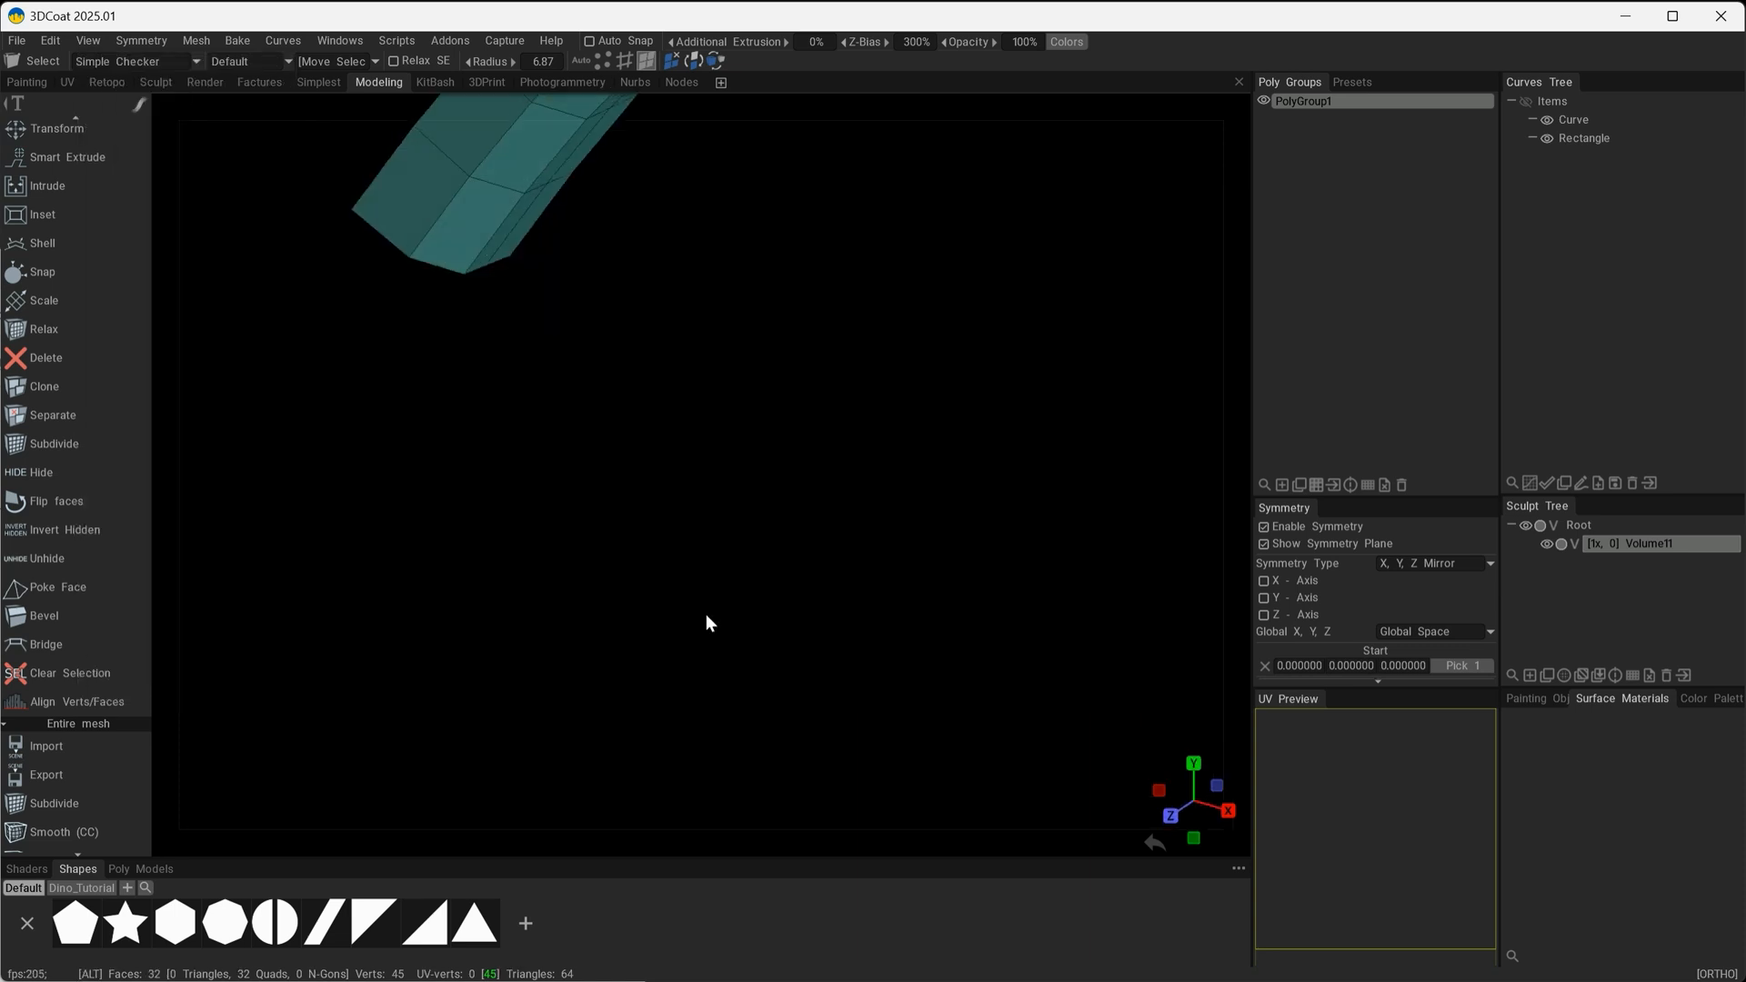
pyautogui.keyDown('alt'); pyautogui.moveTo(666, 205); pyautogui.dragTo(711, 581, button='middle'); pyautogui.keyUp('alt')
pyautogui.moveTo(778, 569)
pyautogui.keyDown('alt'); pyautogui.mouseDown()
pyautogui.moveTo(790, 602)
pyautogui.moveTo(760, 598)
pyautogui.moveTo(776, 595)
pyautogui.mouseUp(); pyautogui.keyUp('alt')
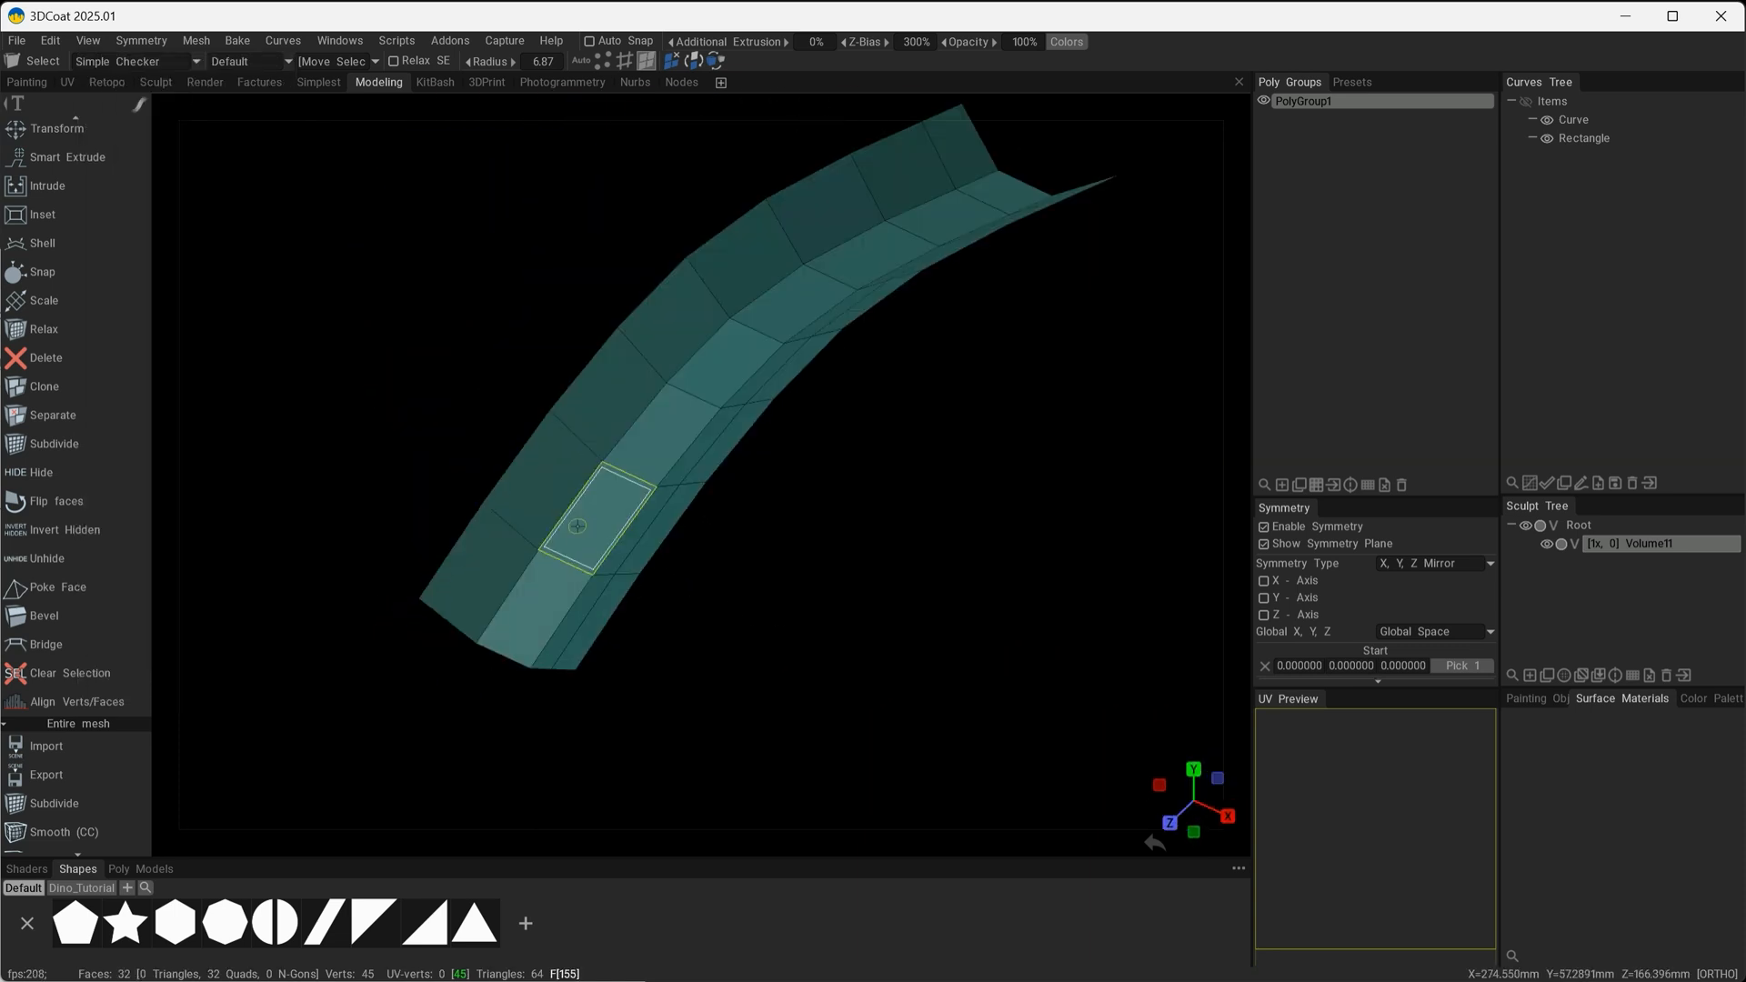
pyautogui.keyDown('alt'); pyautogui.moveTo(803, 738); pyautogui.dragTo(701, 637); pyautogui.keyUp('alt')
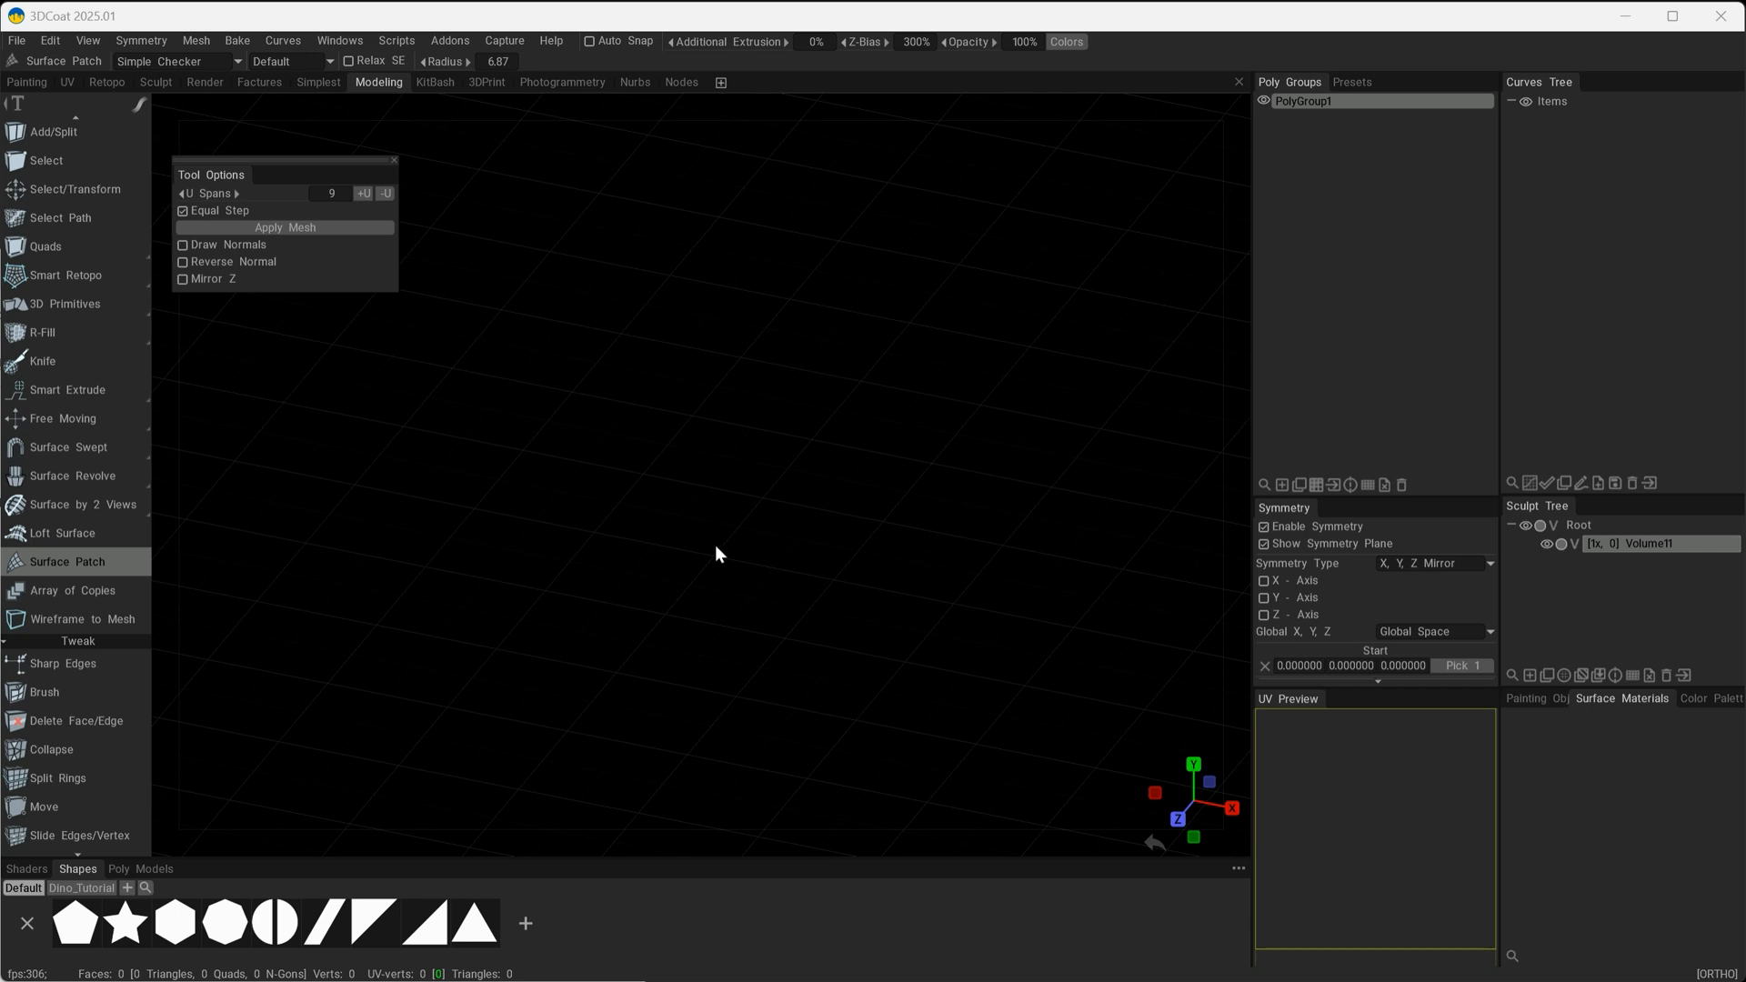
# For the Surface Patch, draw an open four-point arched curve above the ground plane in the Right view.
pyautogui.click(140, 108)
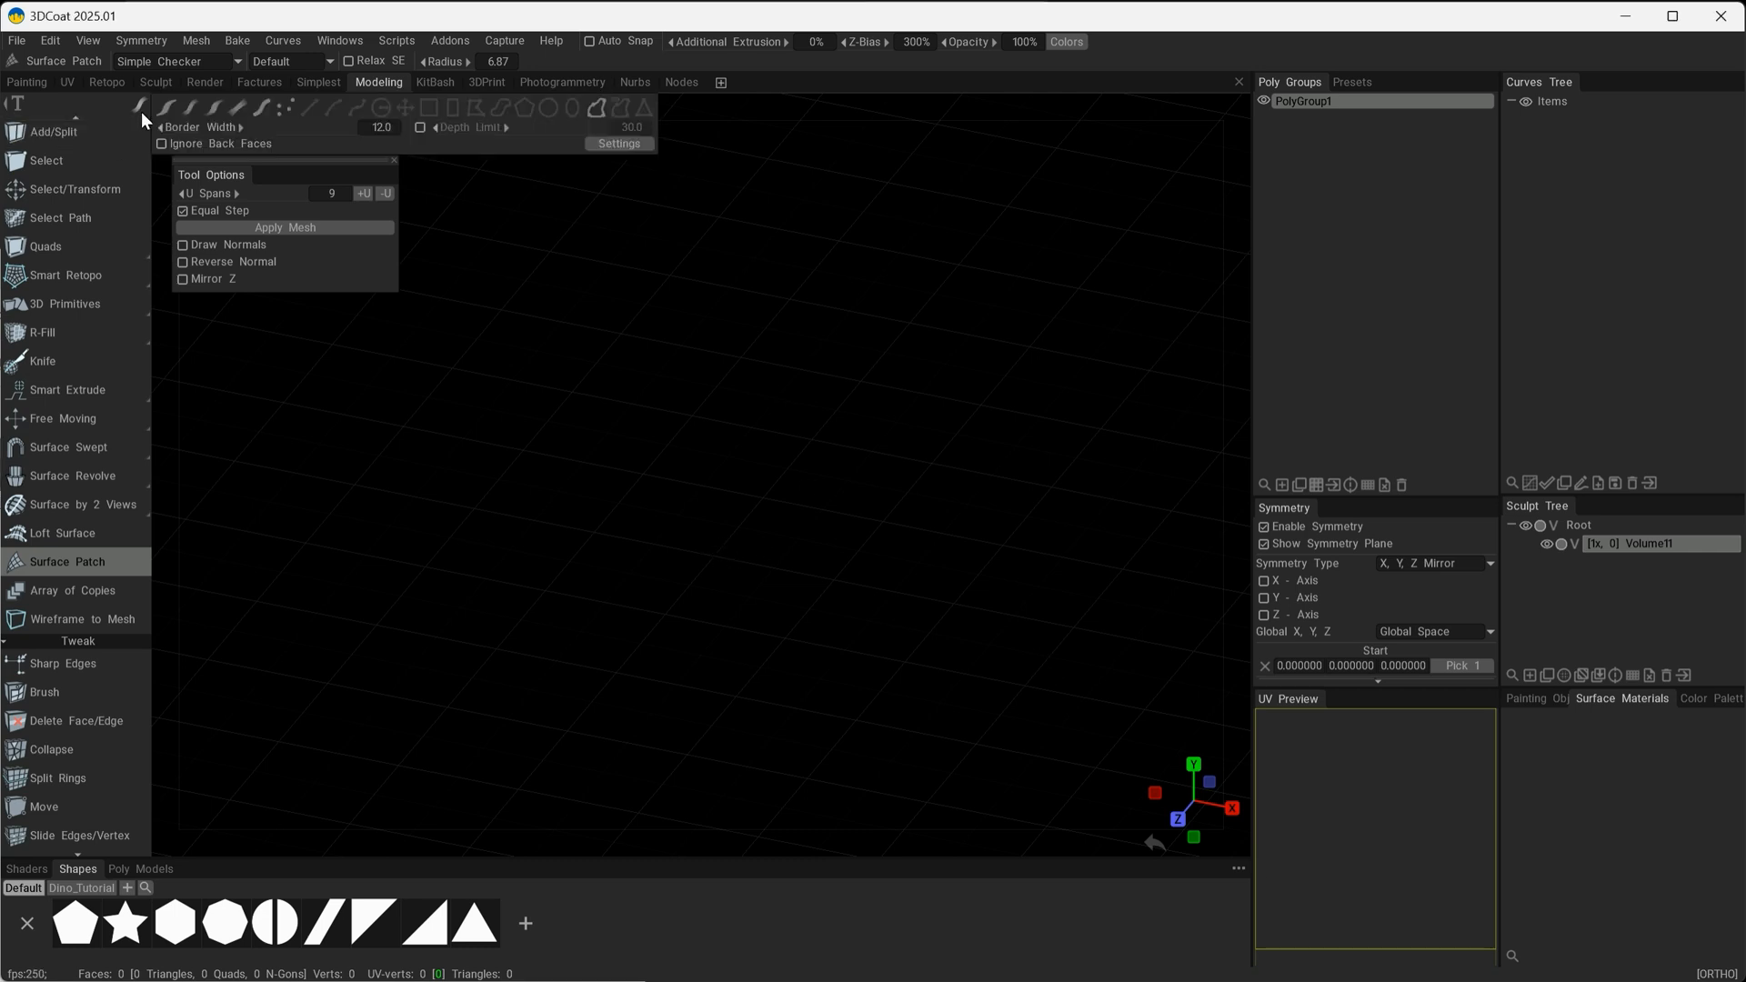
pyautogui.click(597, 107)
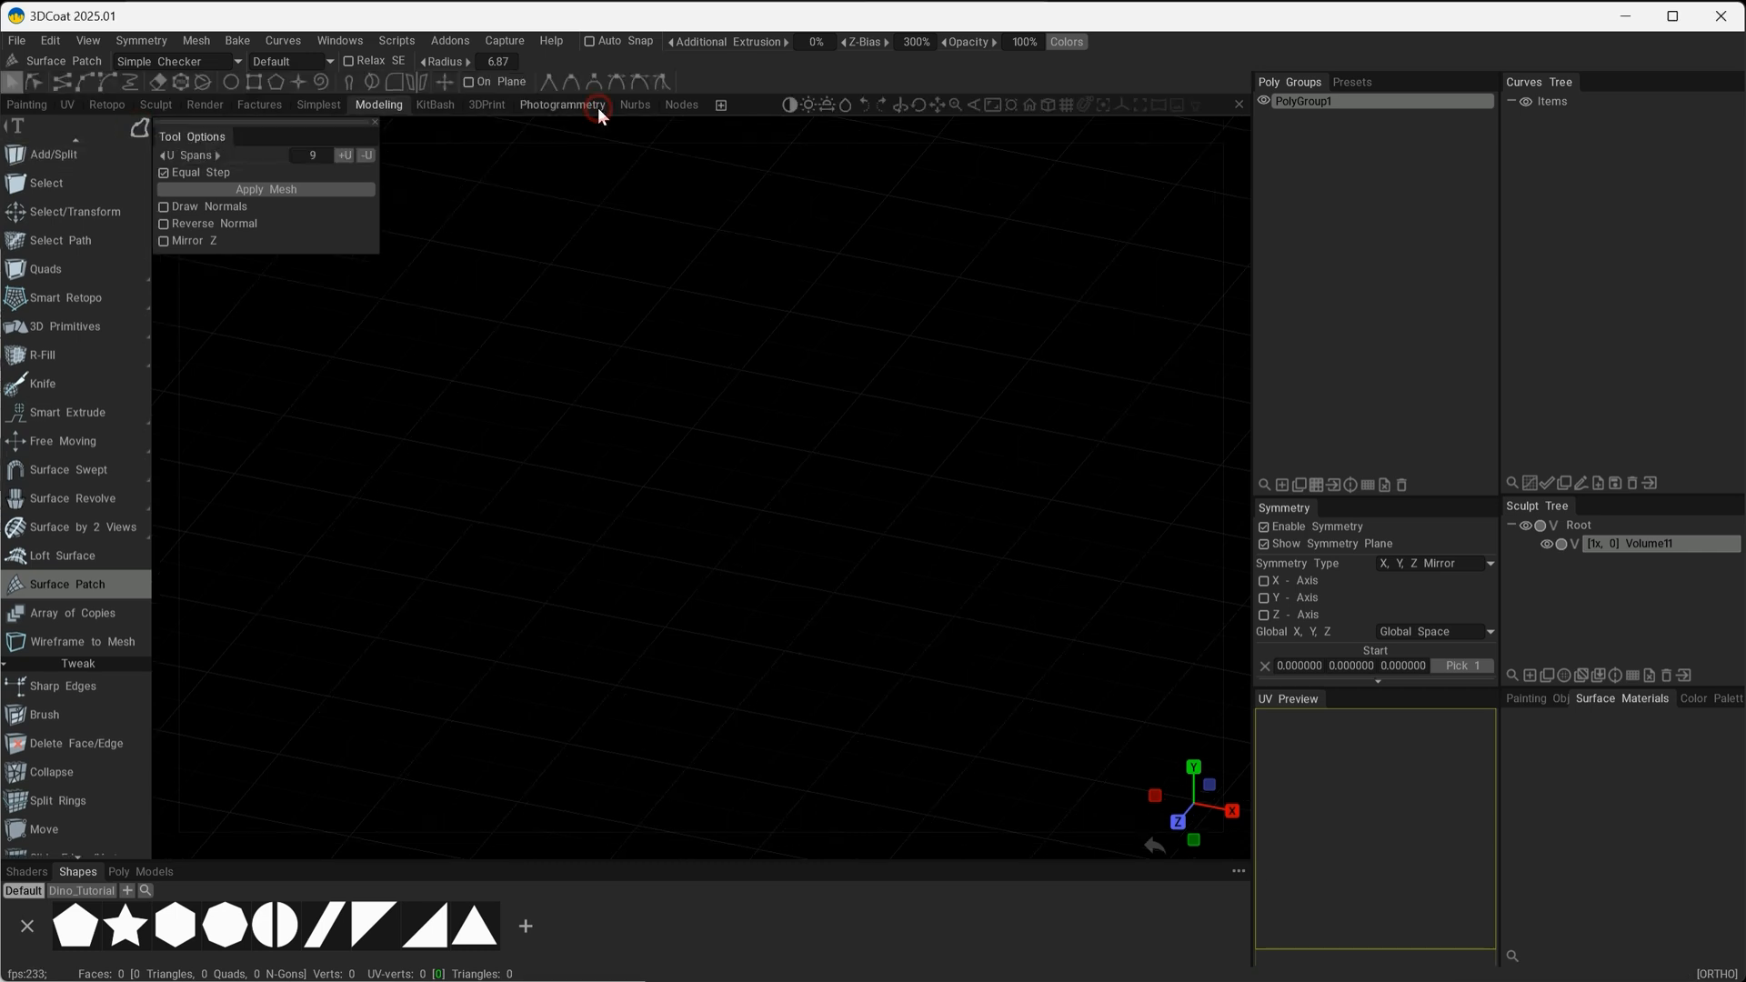
pyautogui.keyDown('alt'); pyautogui.keyDown('shift'); pyautogui.moveTo(703, 561); pyautogui.dragTo(720, 574); pyautogui.keyUp('shift'); pyautogui.keyUp('alt')
pyautogui.click(299, 640)
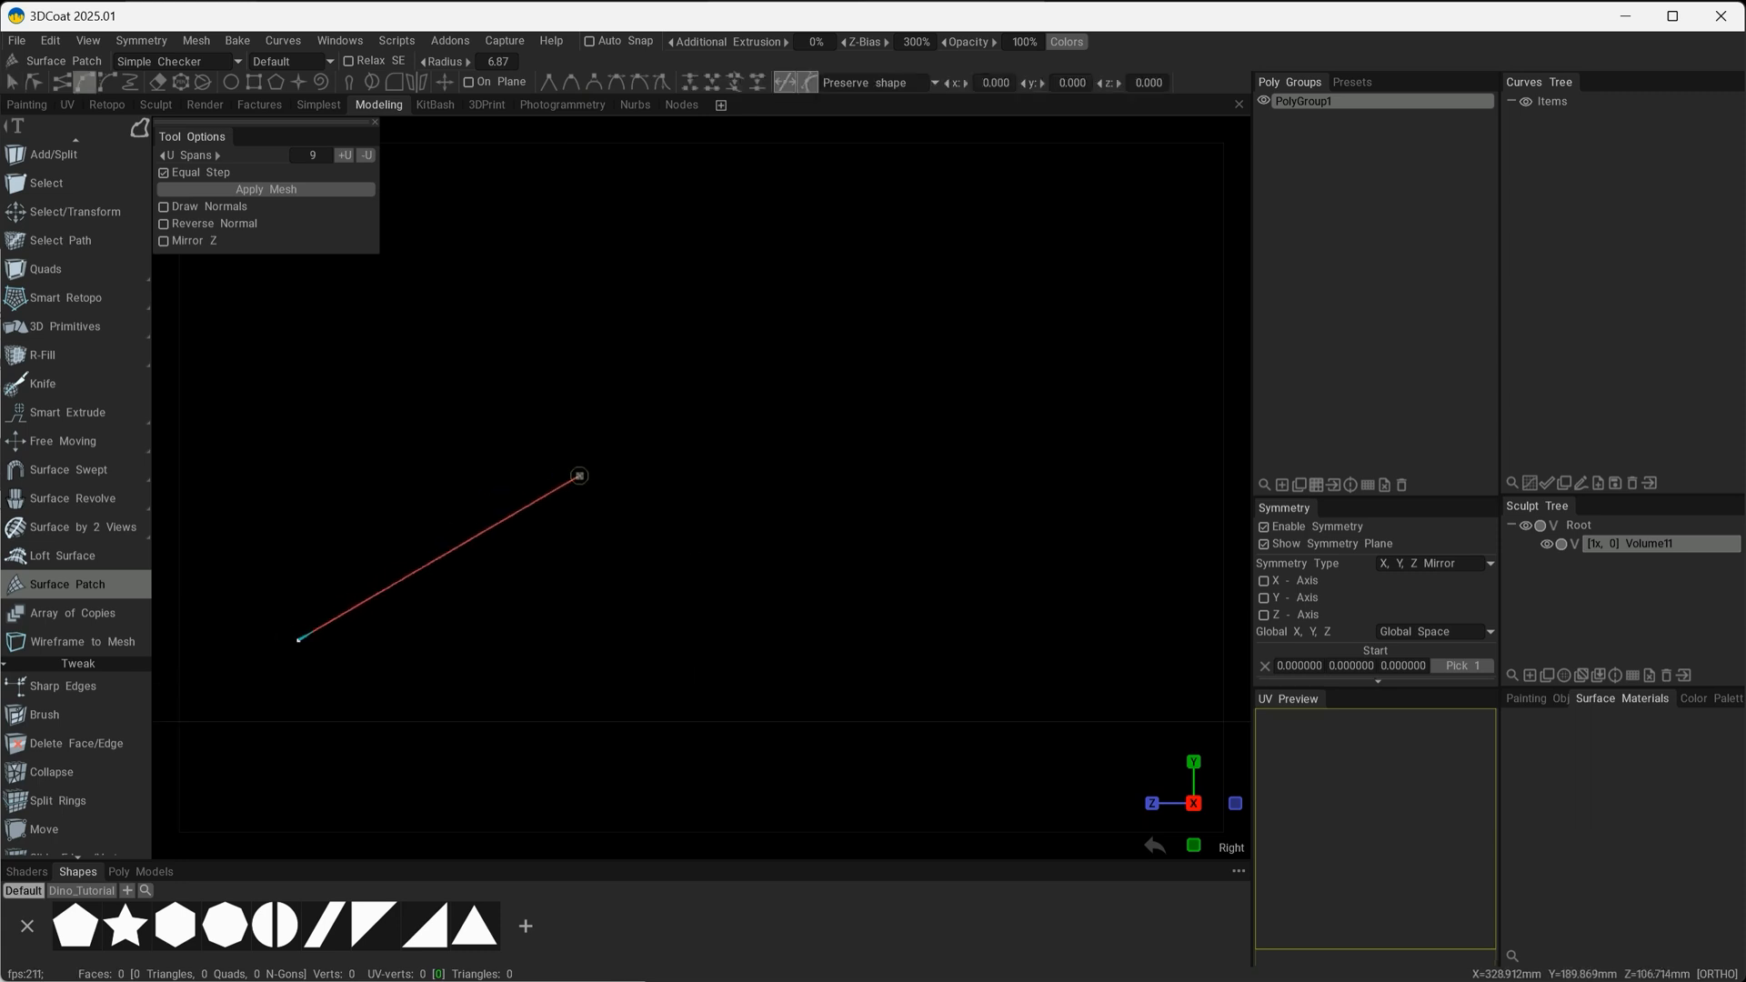
pyautogui.click(645, 484)
pyautogui.click(1109, 503)
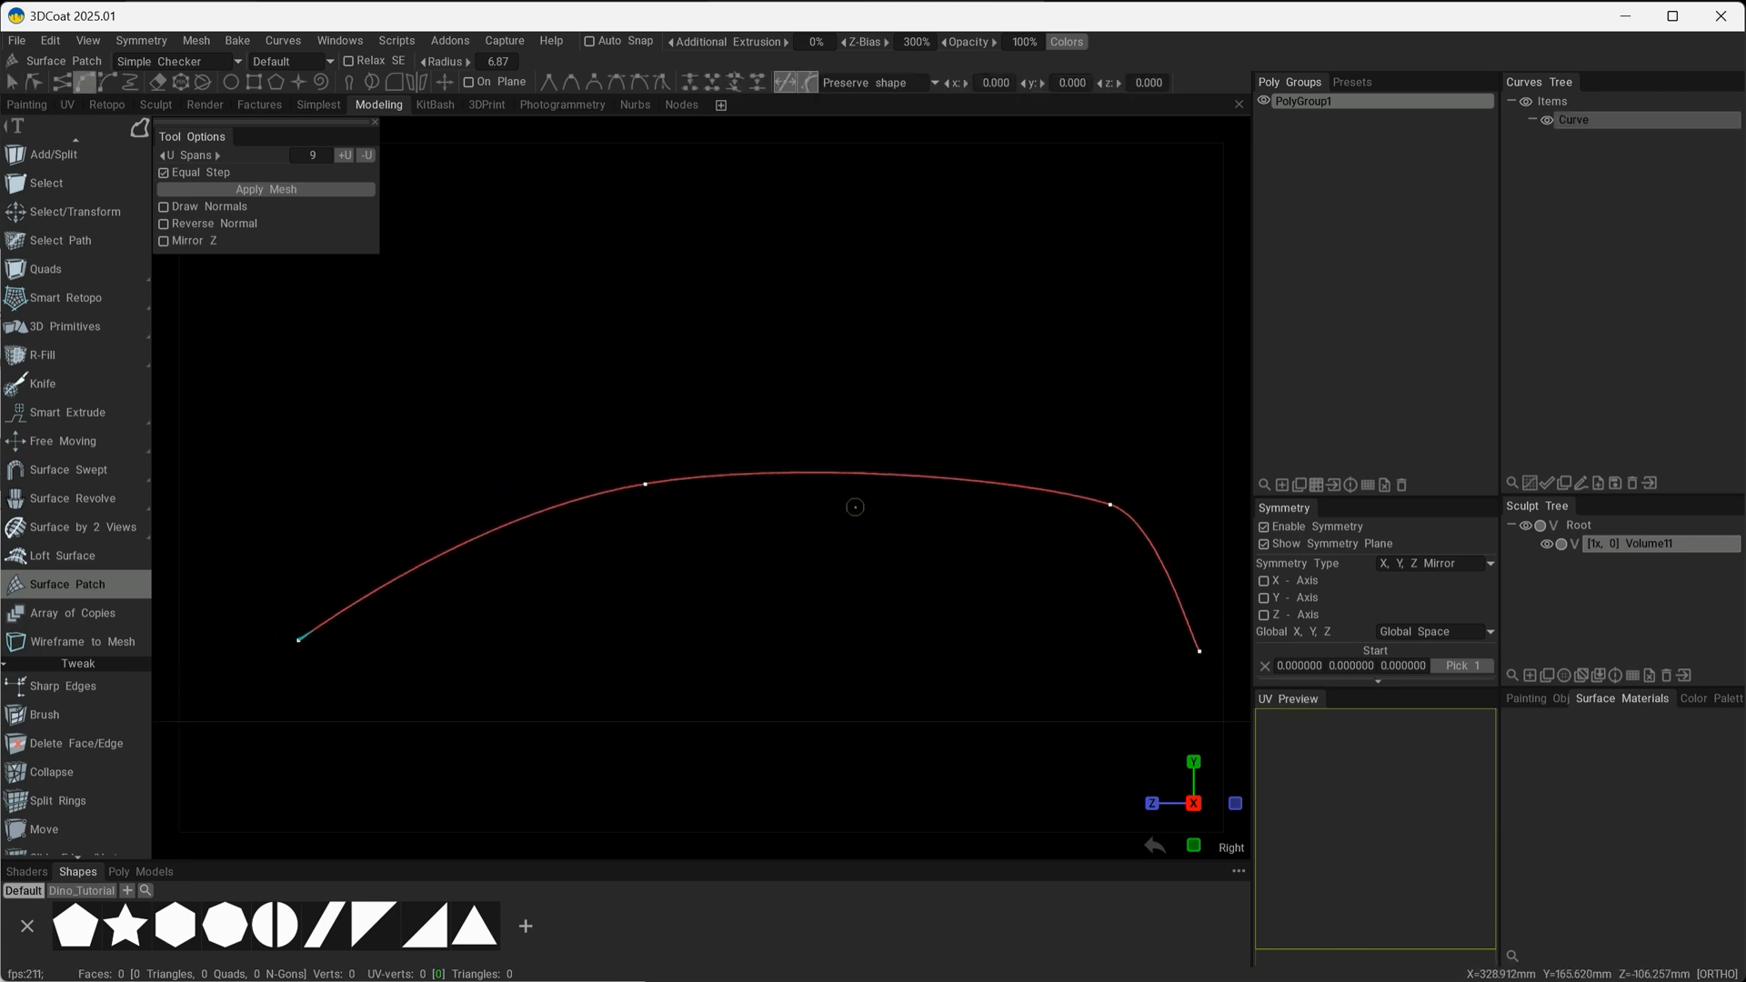
# Adjust the arched curve's third point in point-editing mode and display the coordinate axes in the viewport.
pyautogui.press('e')
pyautogui.click(870, 446)
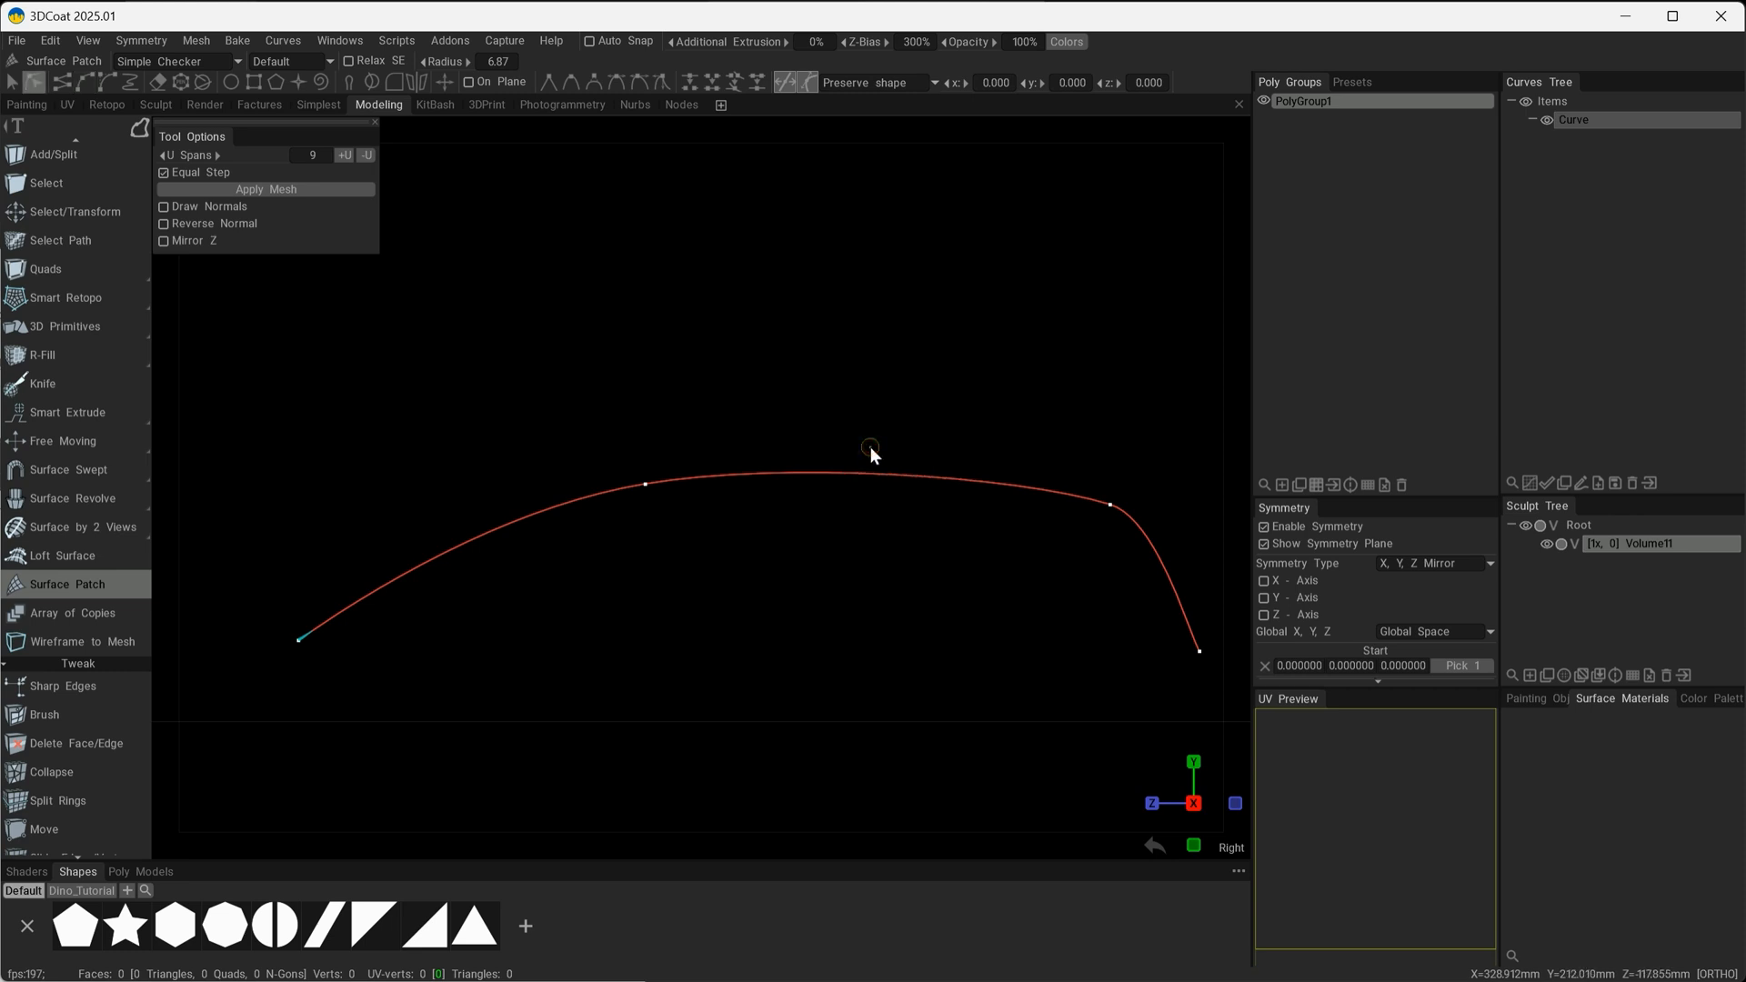
pyautogui.moveTo(1109, 504); pyautogui.dragTo(746, 564)
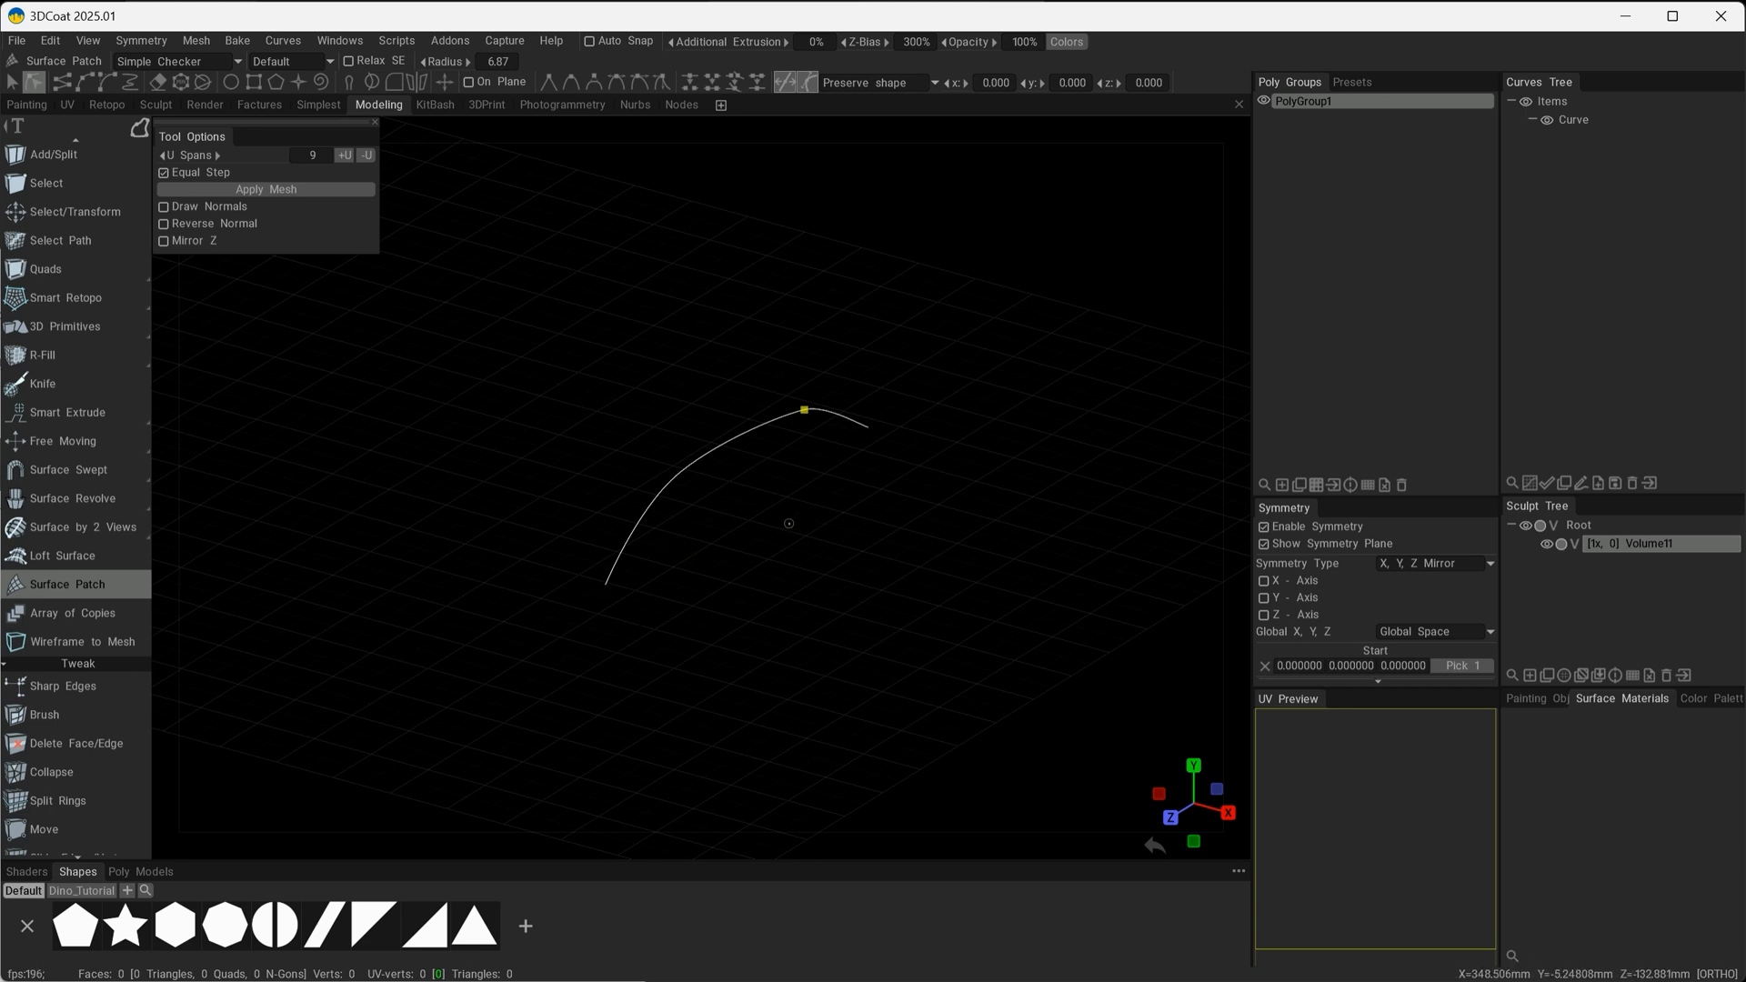
pyautogui.click(1124, 105)
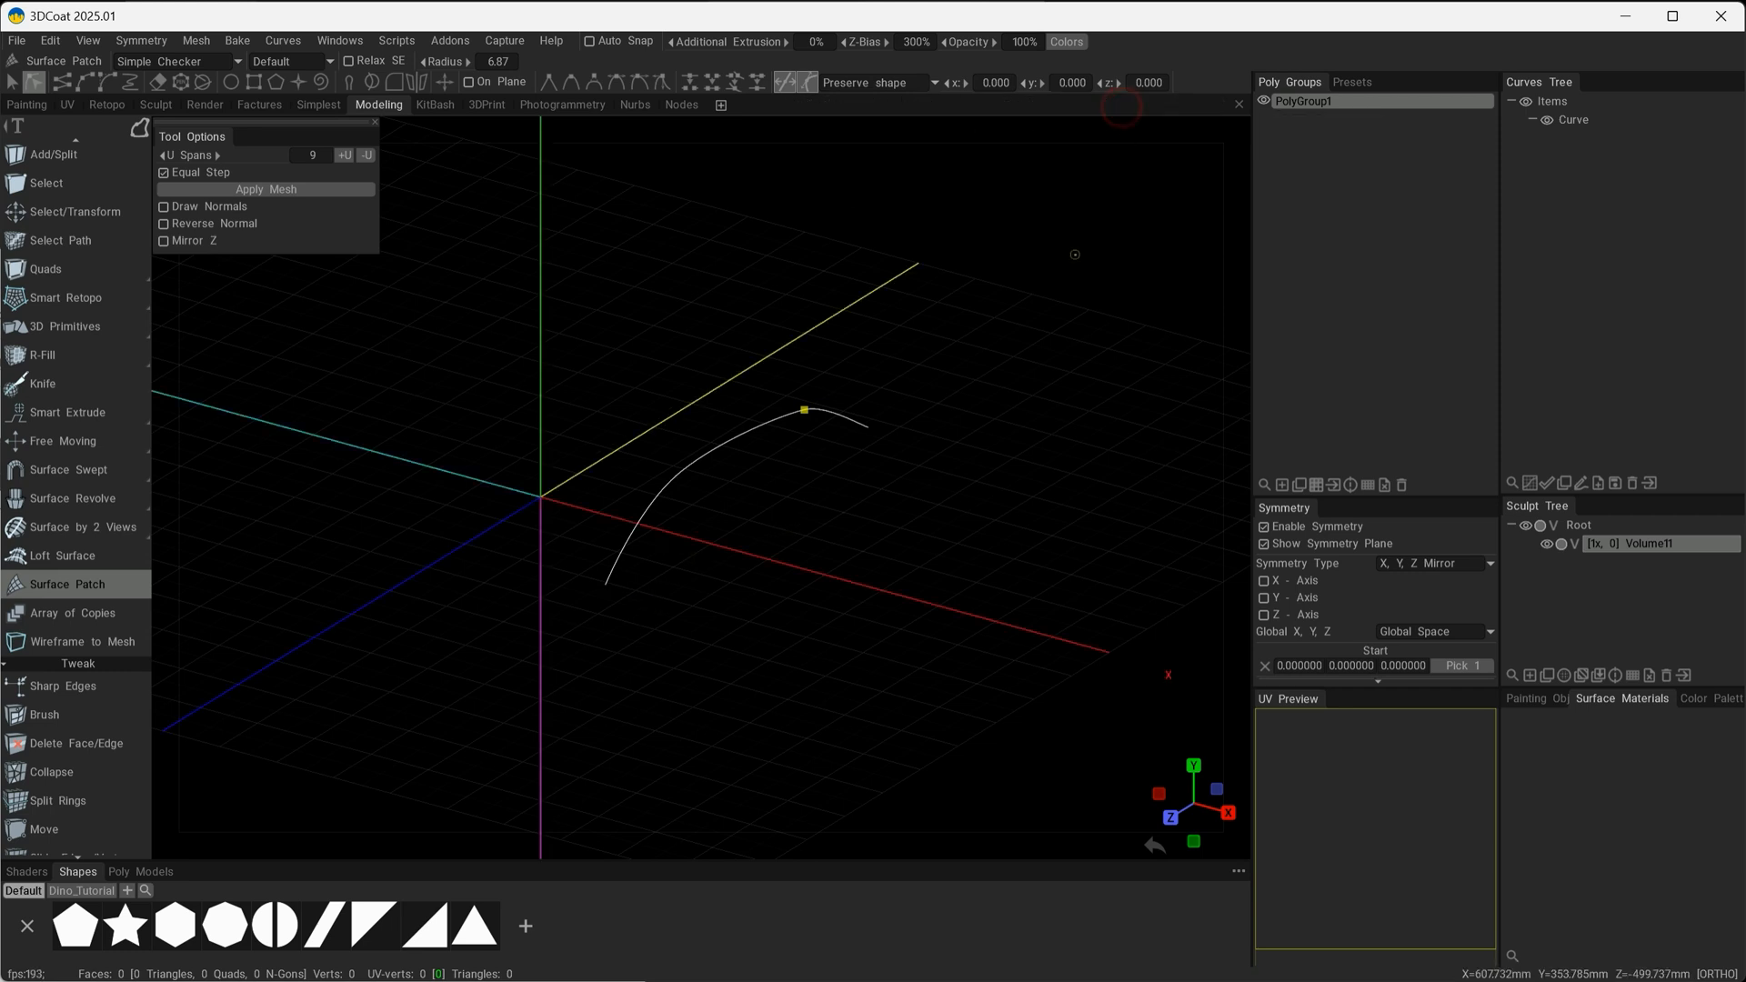
pyautogui.keyDown('alt'); pyautogui.moveTo(707, 637); pyautogui.dragTo(839, 593); pyautogui.keyUp('alt')
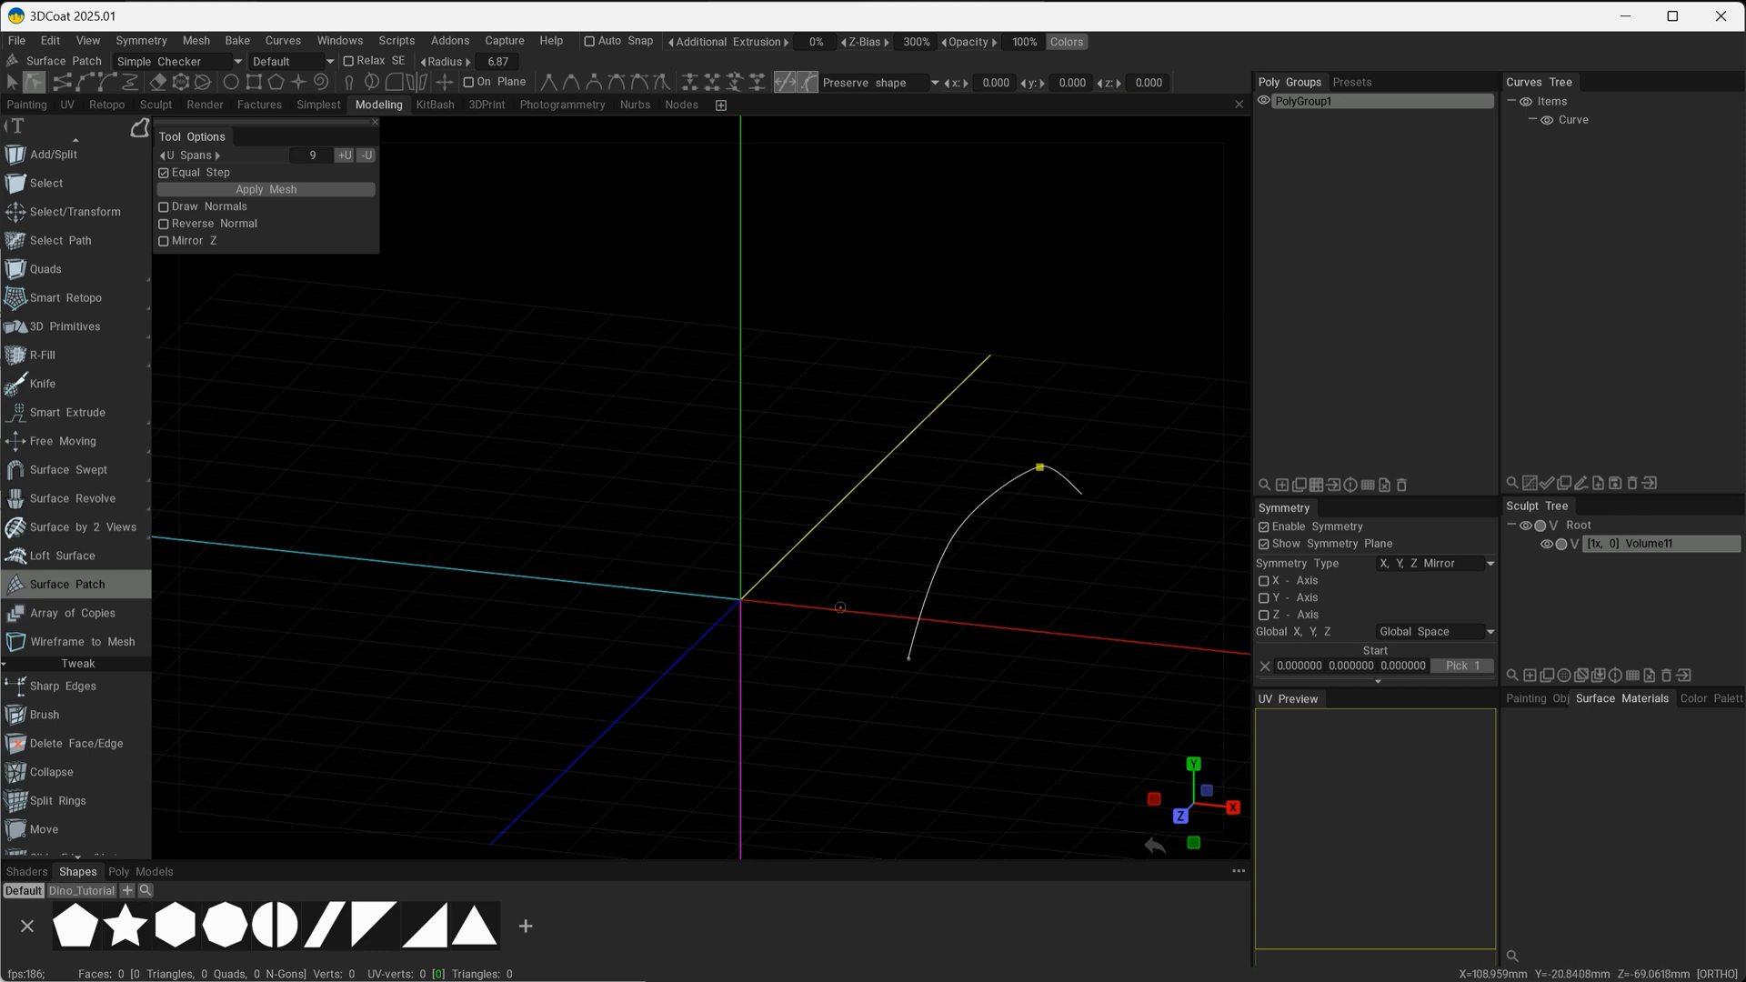
# Select the whole arched curve and move it across the centre plane to the negative X side.
pyautogui.press('space')
pyautogui.click(793, 558)
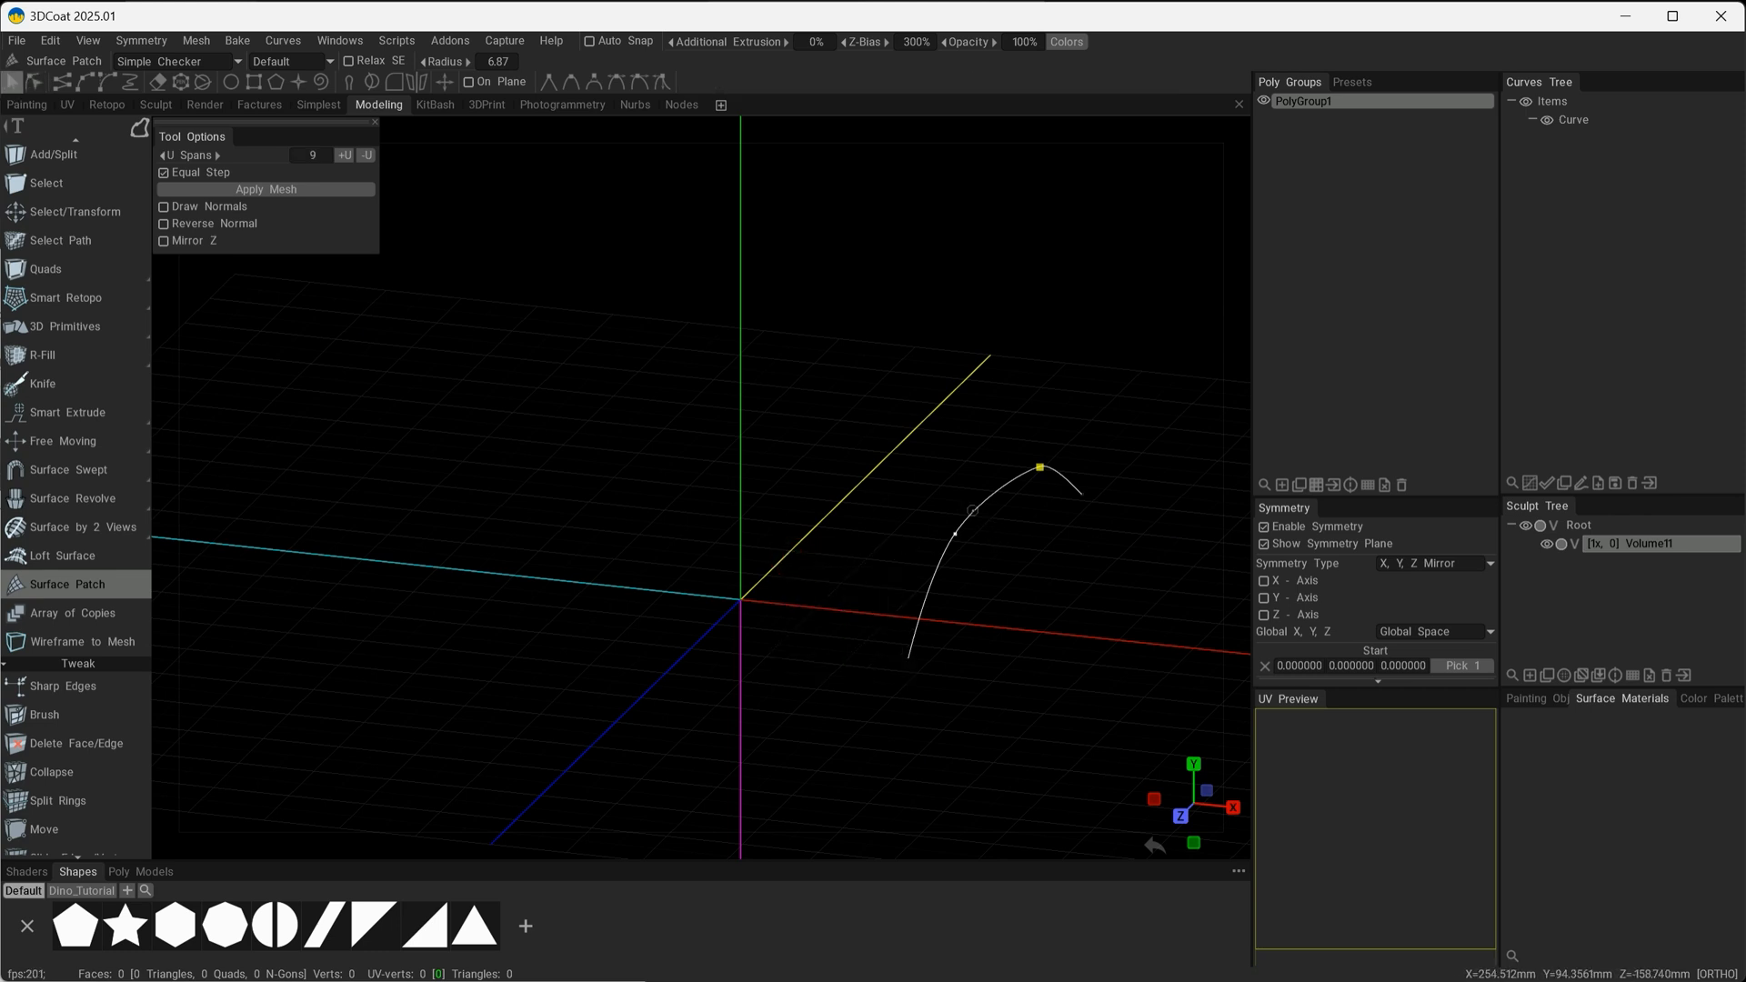
pyautogui.click(972, 509)
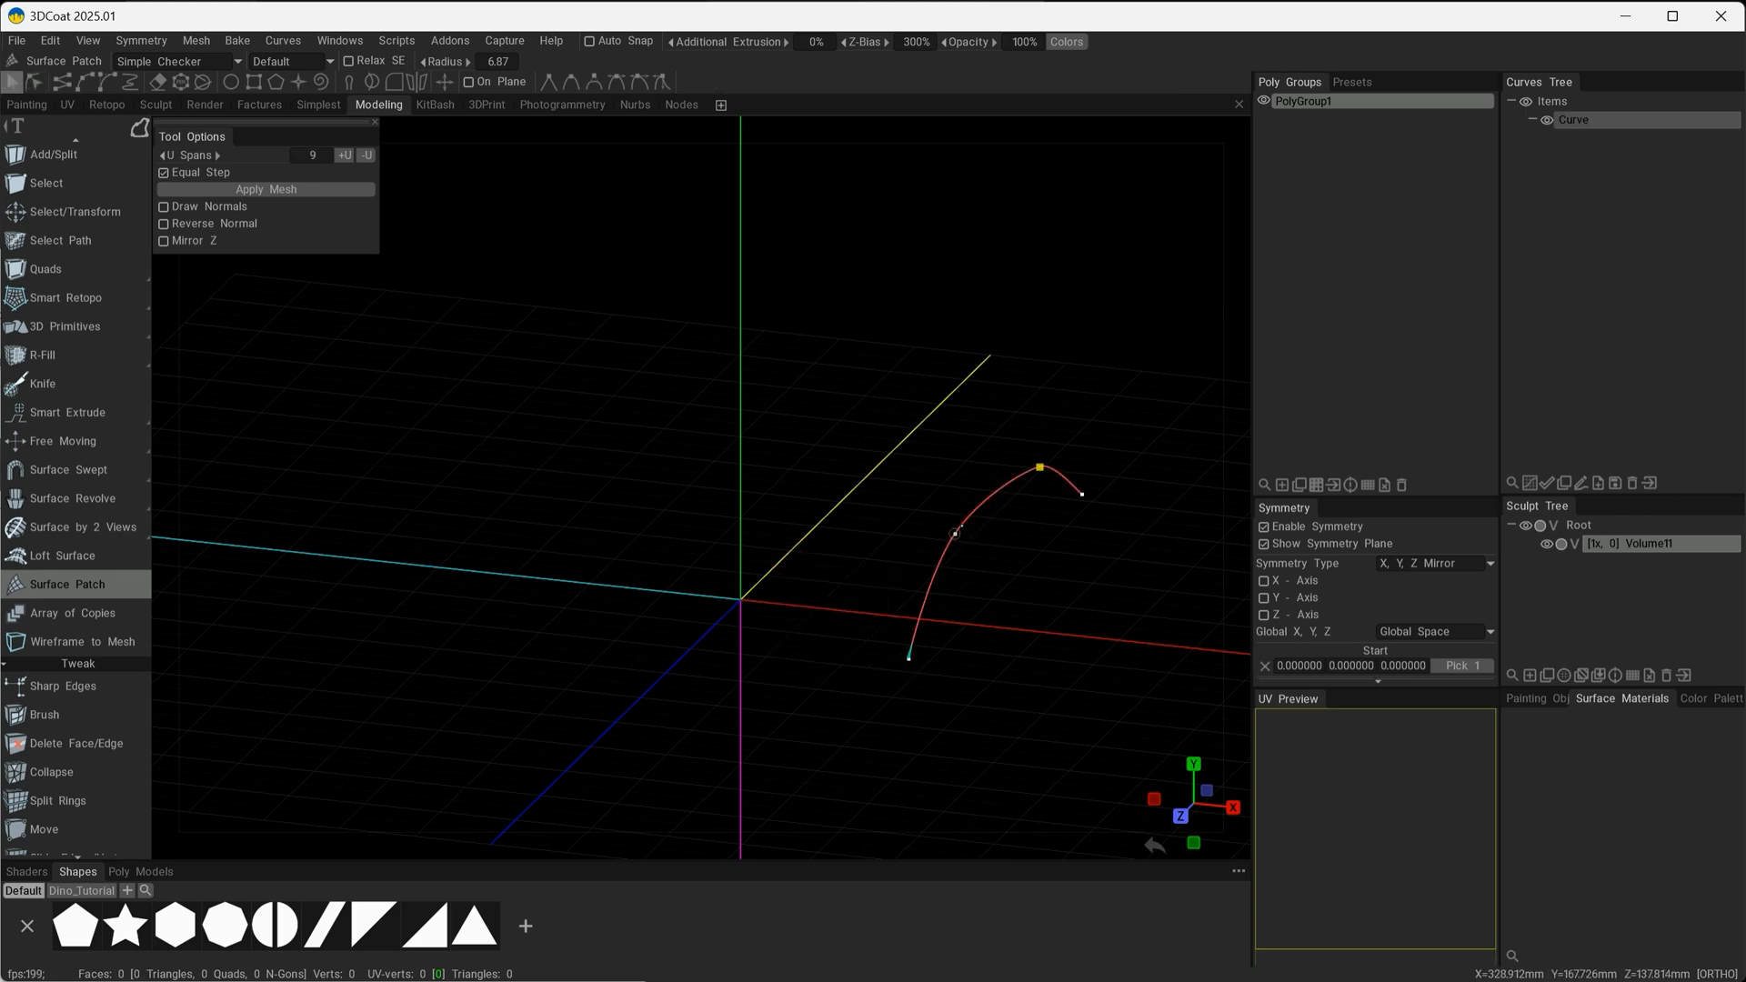
pyautogui.keyDown('alt'); pyautogui.moveTo(955, 534); pyautogui.dragTo(788, 566); pyautogui.keyUp('alt')
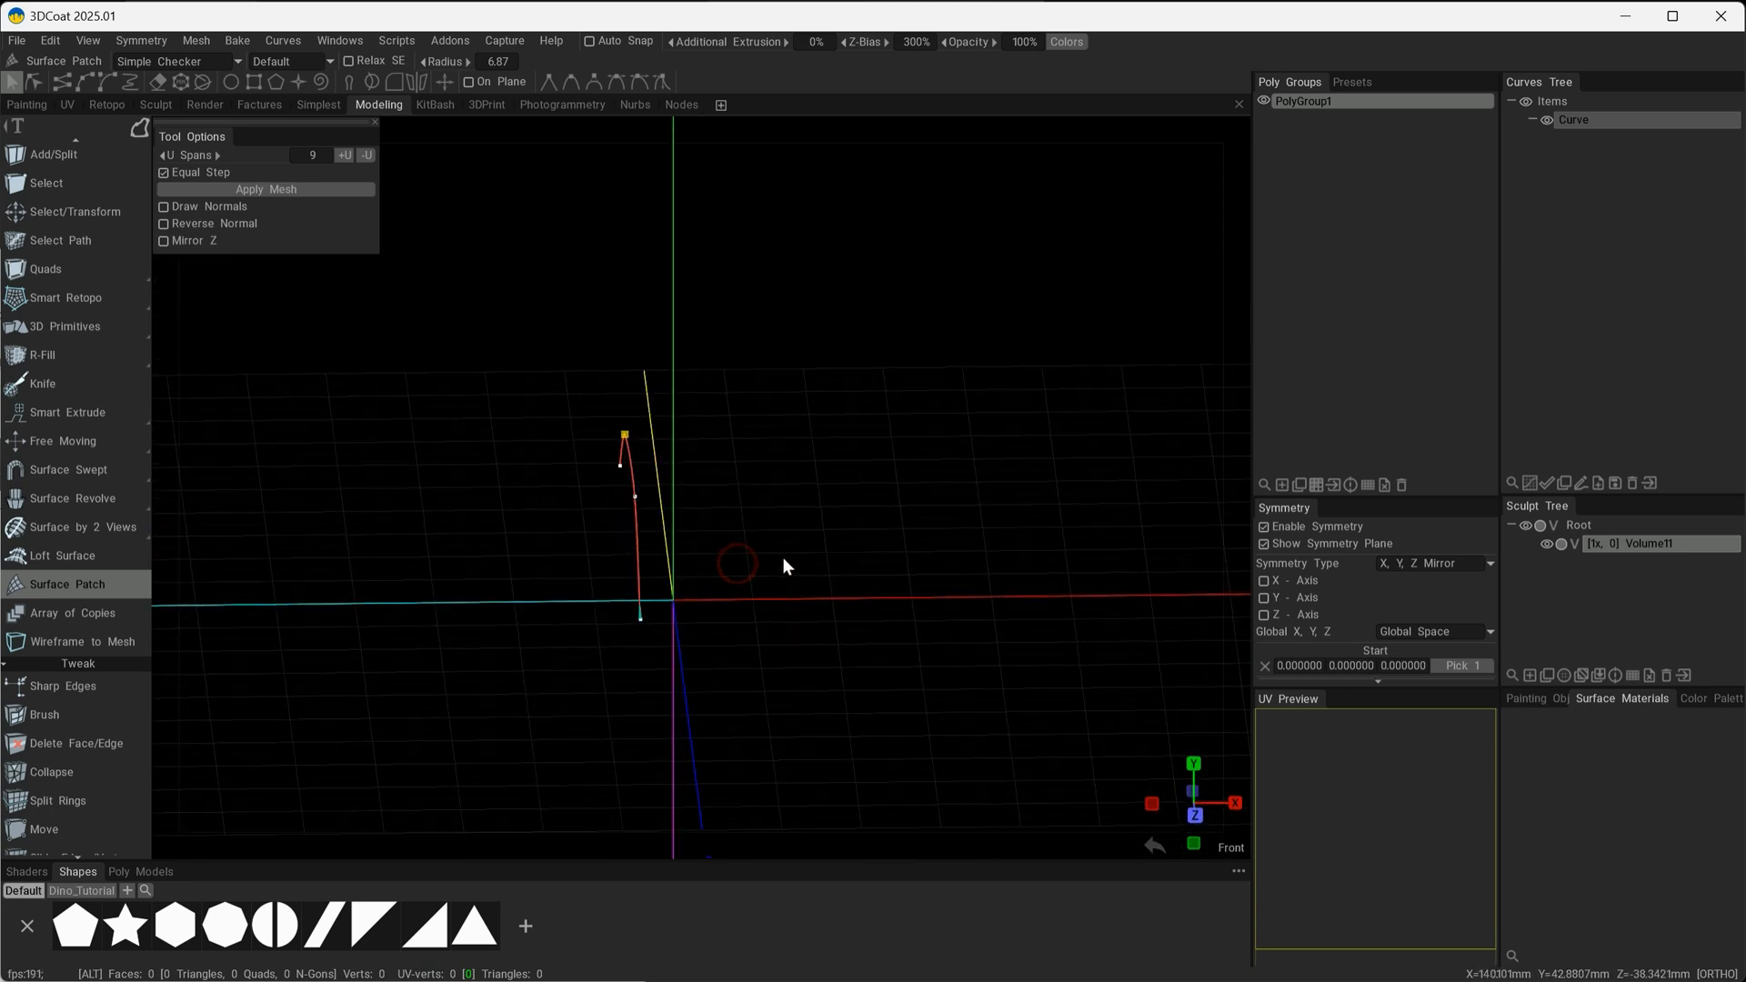
pyautogui.press('shift')
pyautogui.keyDown('alt'); pyautogui.moveTo(734, 437); pyautogui.dragTo(727, 485); pyautogui.keyUp('alt')
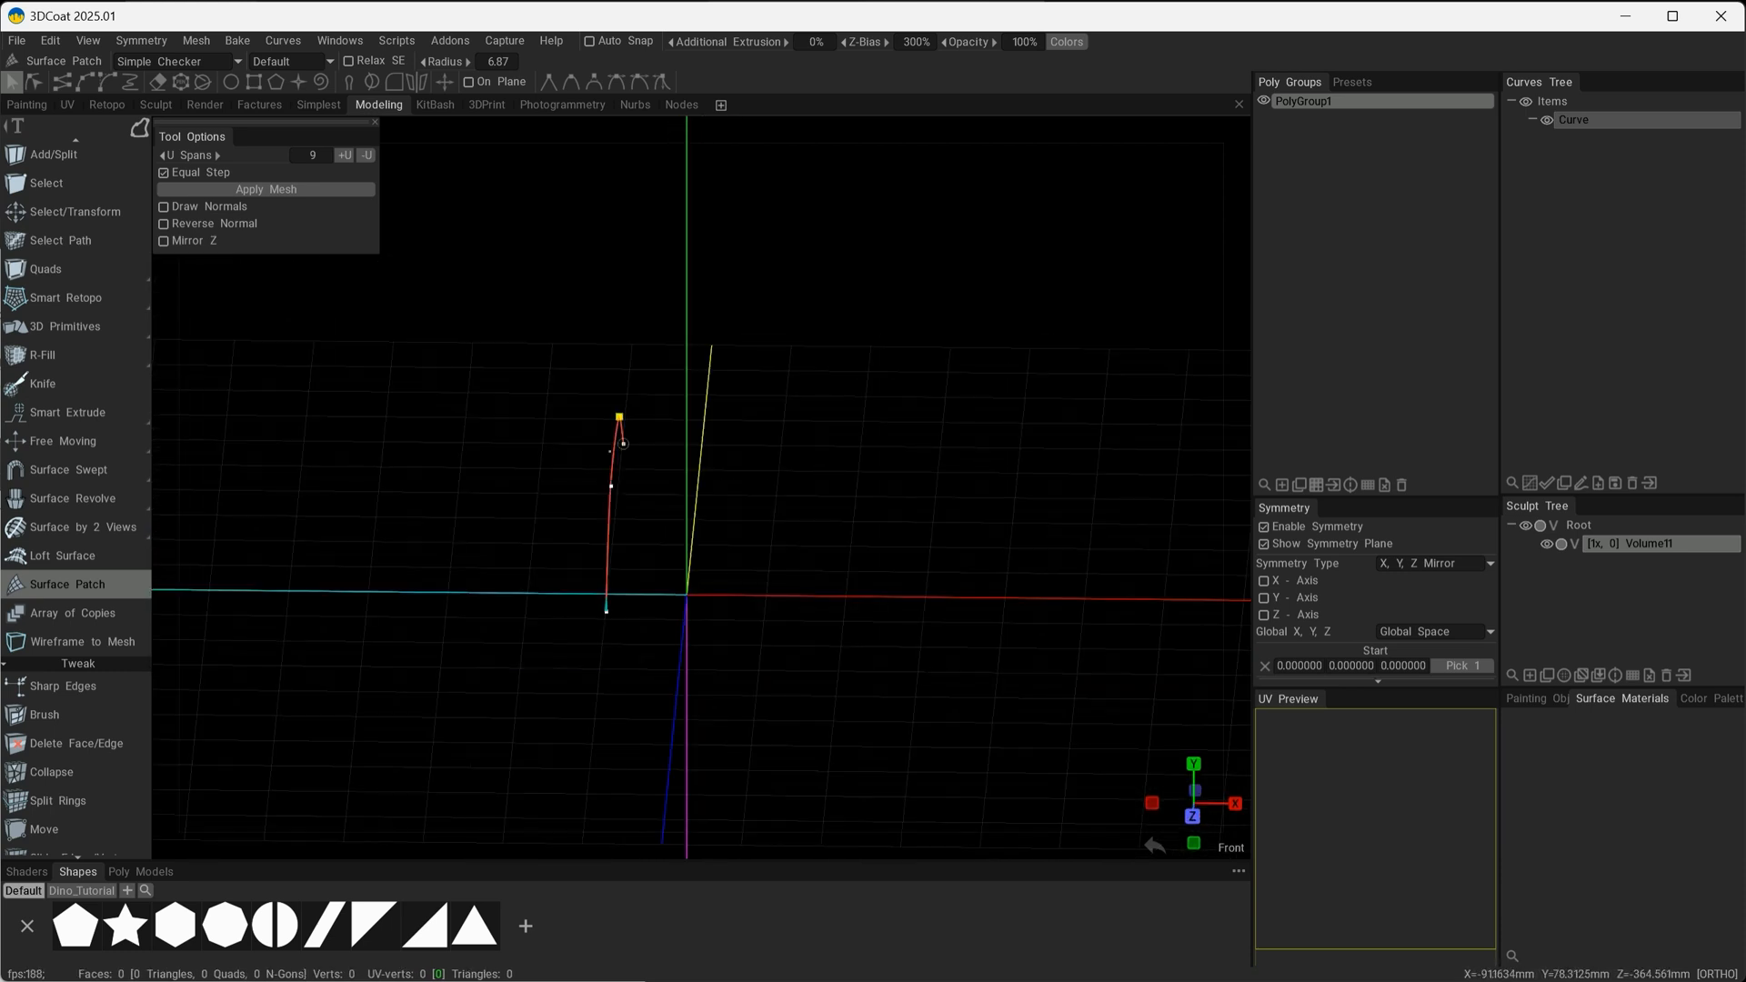
pyautogui.keyDown('alt'); pyautogui.moveTo(608, 458); pyautogui.dragTo(973, 644); pyautogui.keyUp('alt')
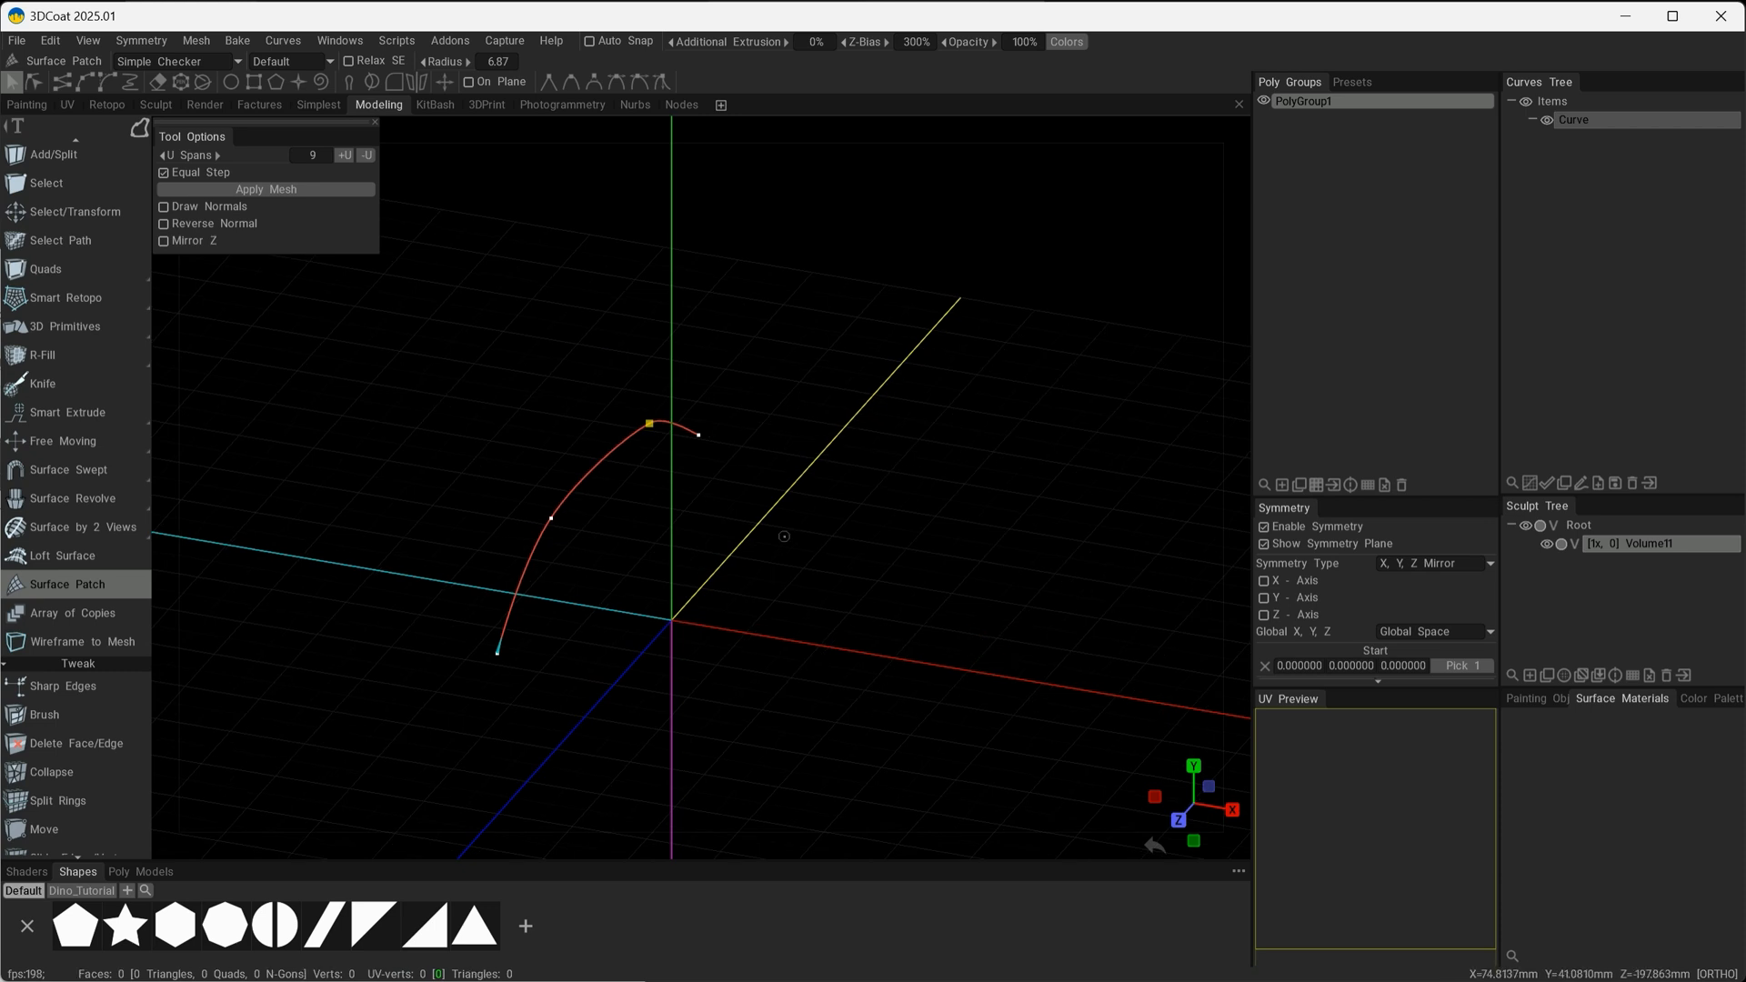
# Enable X-axis symmetry and create a mirrored copy of the arched curve on the opposite side.
pyautogui.click(1264, 579)
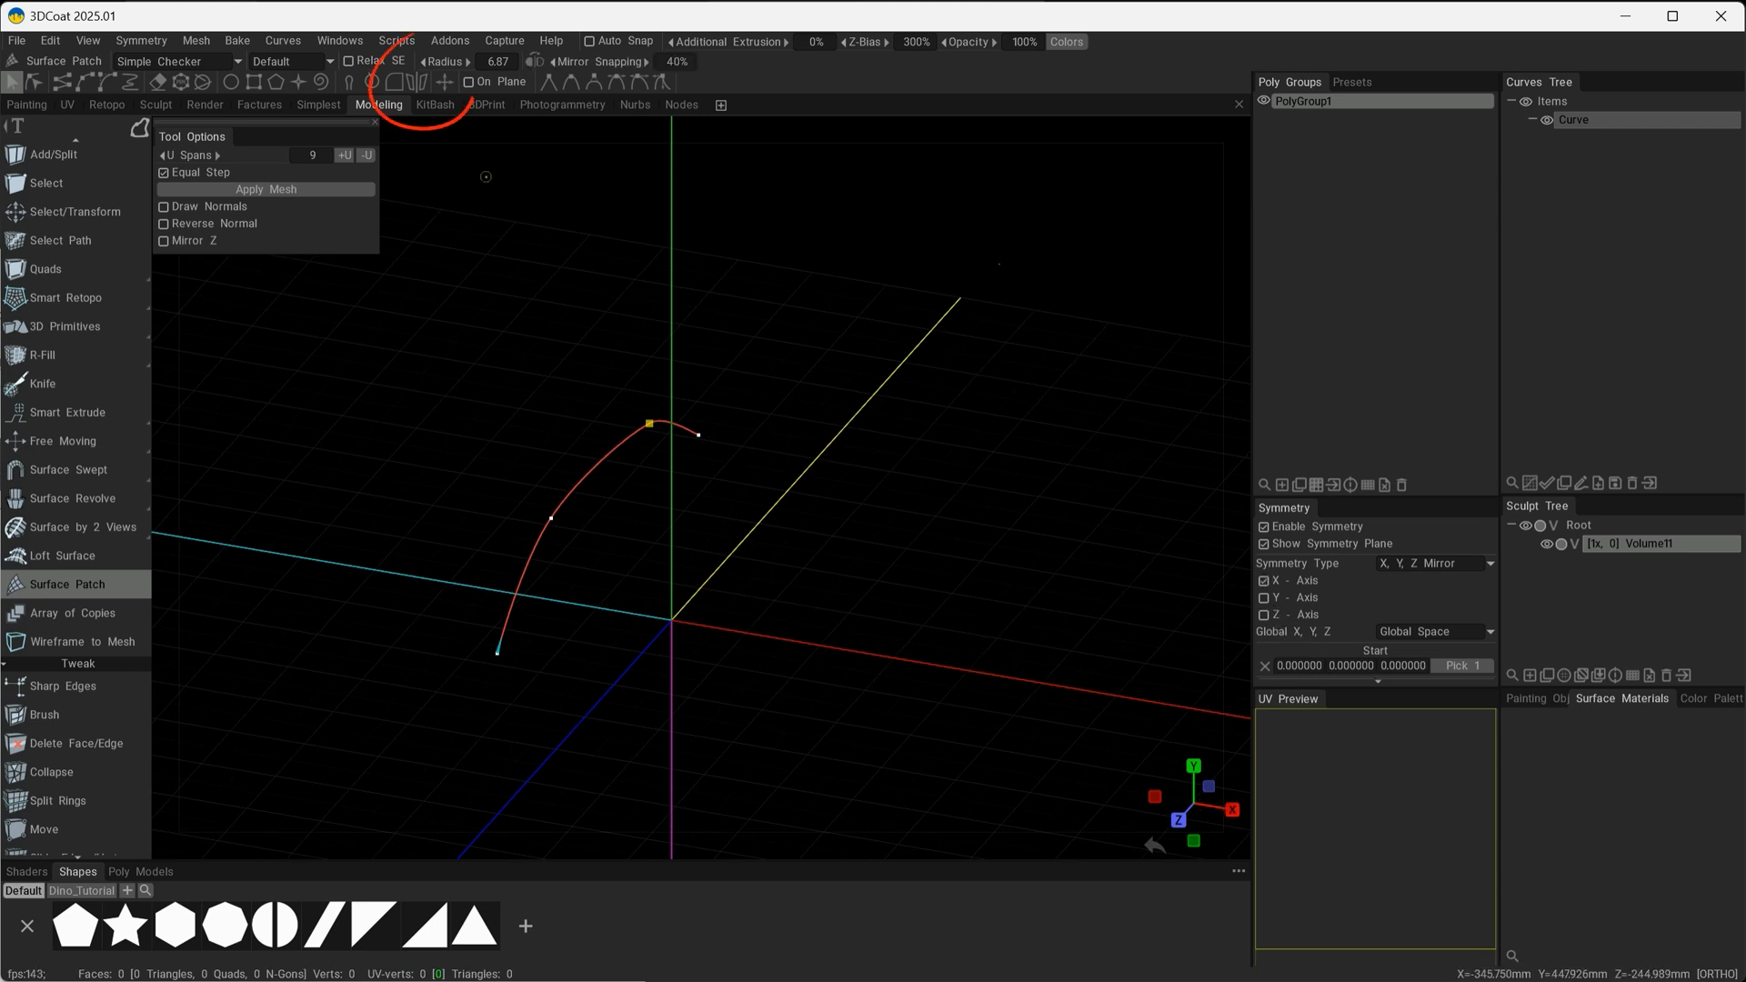
pyautogui.click(417, 84)
pyautogui.keyDown('alt'); pyautogui.moveTo(691, 491); pyautogui.dragTo(1019, 473); pyautogui.keyUp('alt')
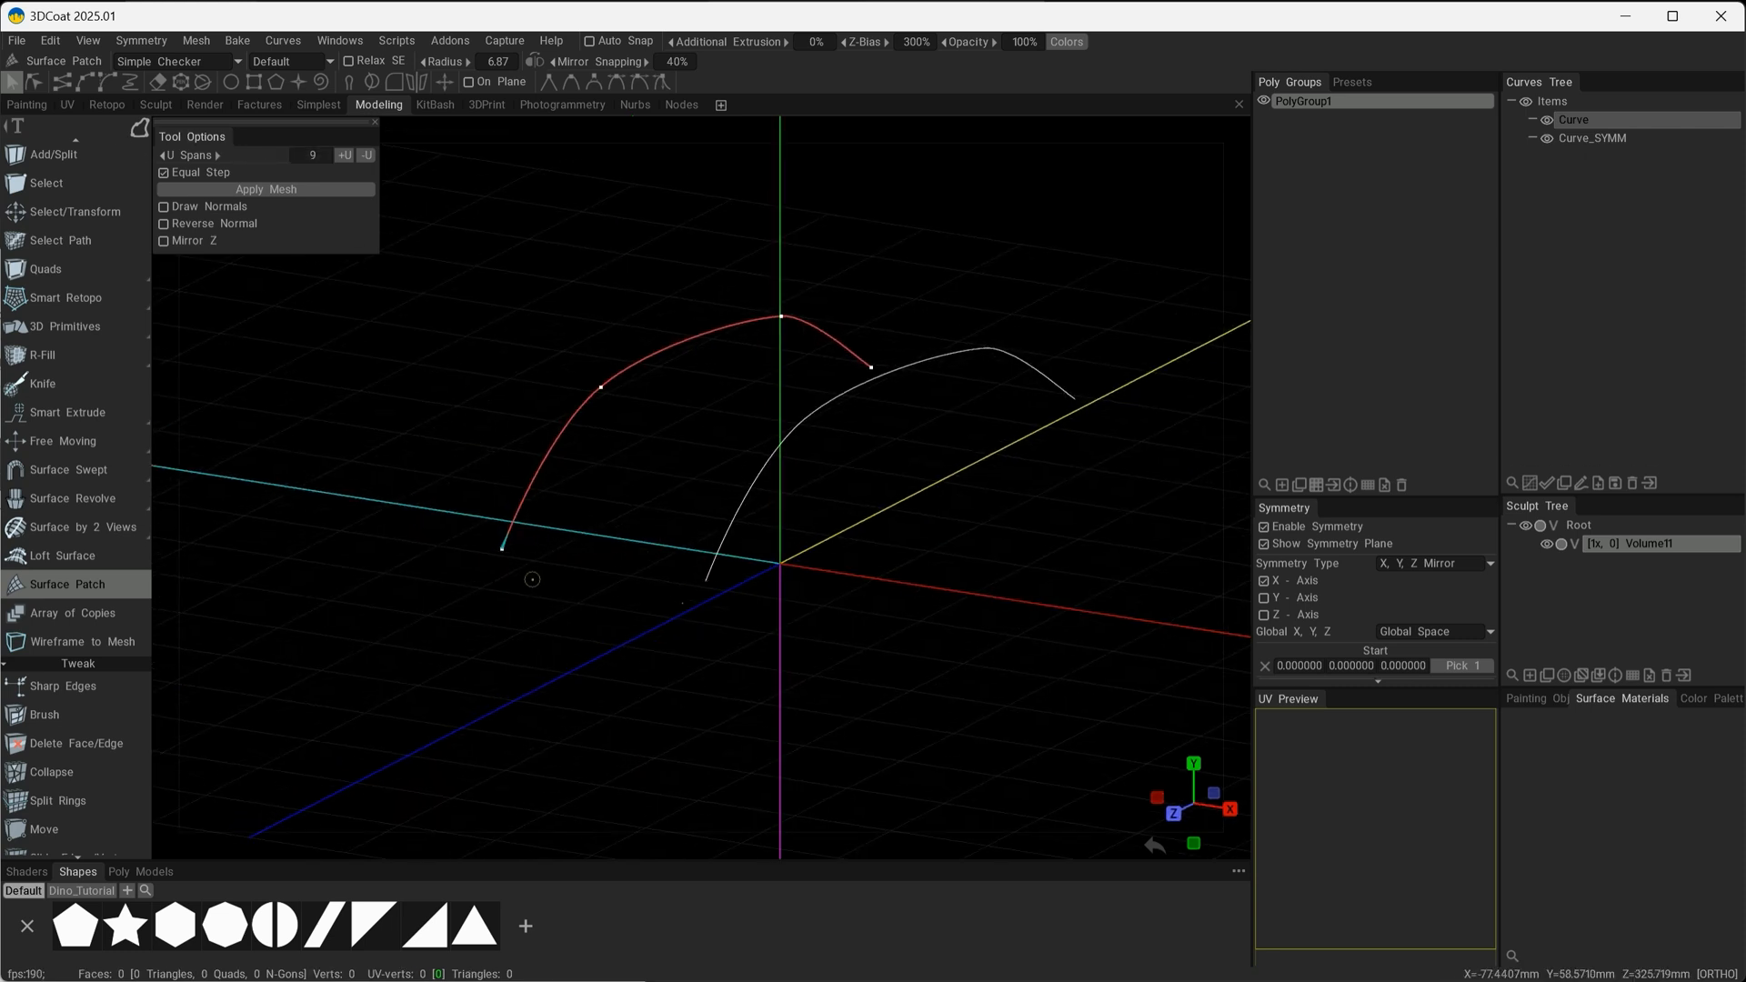
# Move the front end point of the arched curve inward so both mirrored curves converge toward the centre plane.
pyautogui.press('space')
pyautogui.click(604, 568)
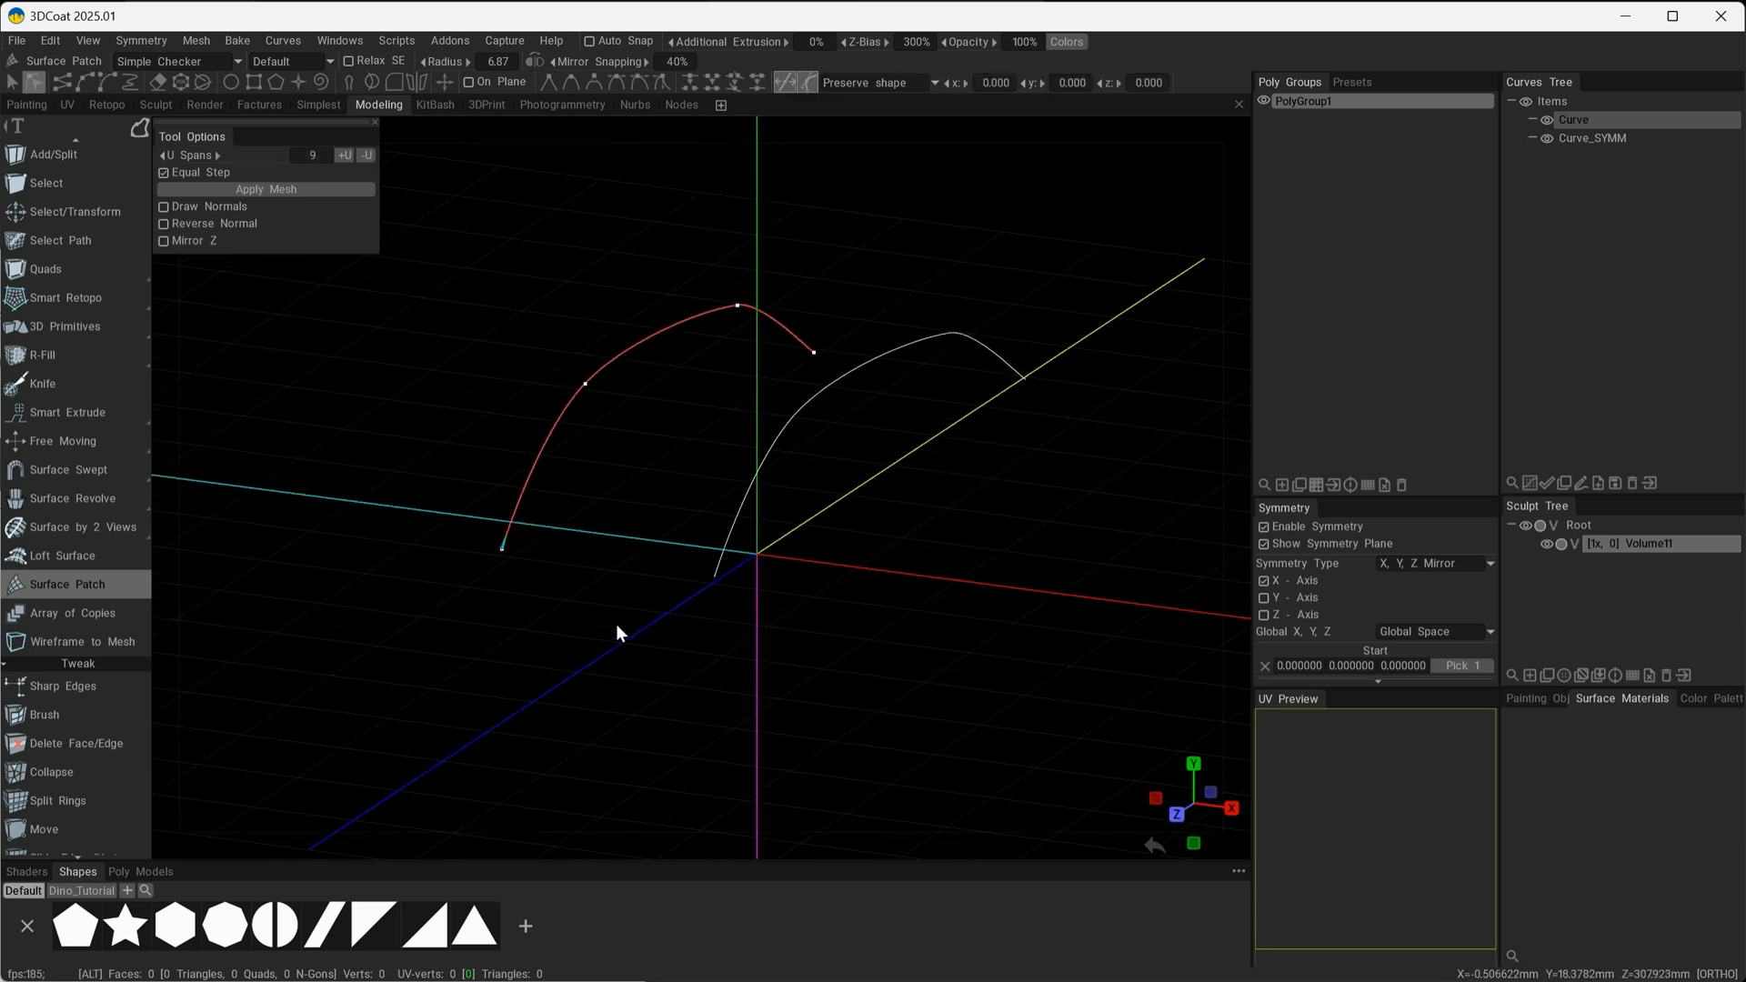
pyautogui.moveTo(502, 549); pyautogui.dragTo(574, 551)
pyautogui.keyDown('alt'); pyautogui.moveTo(605, 528); pyautogui.dragTo(613, 527); pyautogui.keyUp('alt')
pyautogui.keyDown('alt'); pyautogui.moveTo(613, 527); pyautogui.dragTo(628, 524); pyautogui.keyUp('alt')
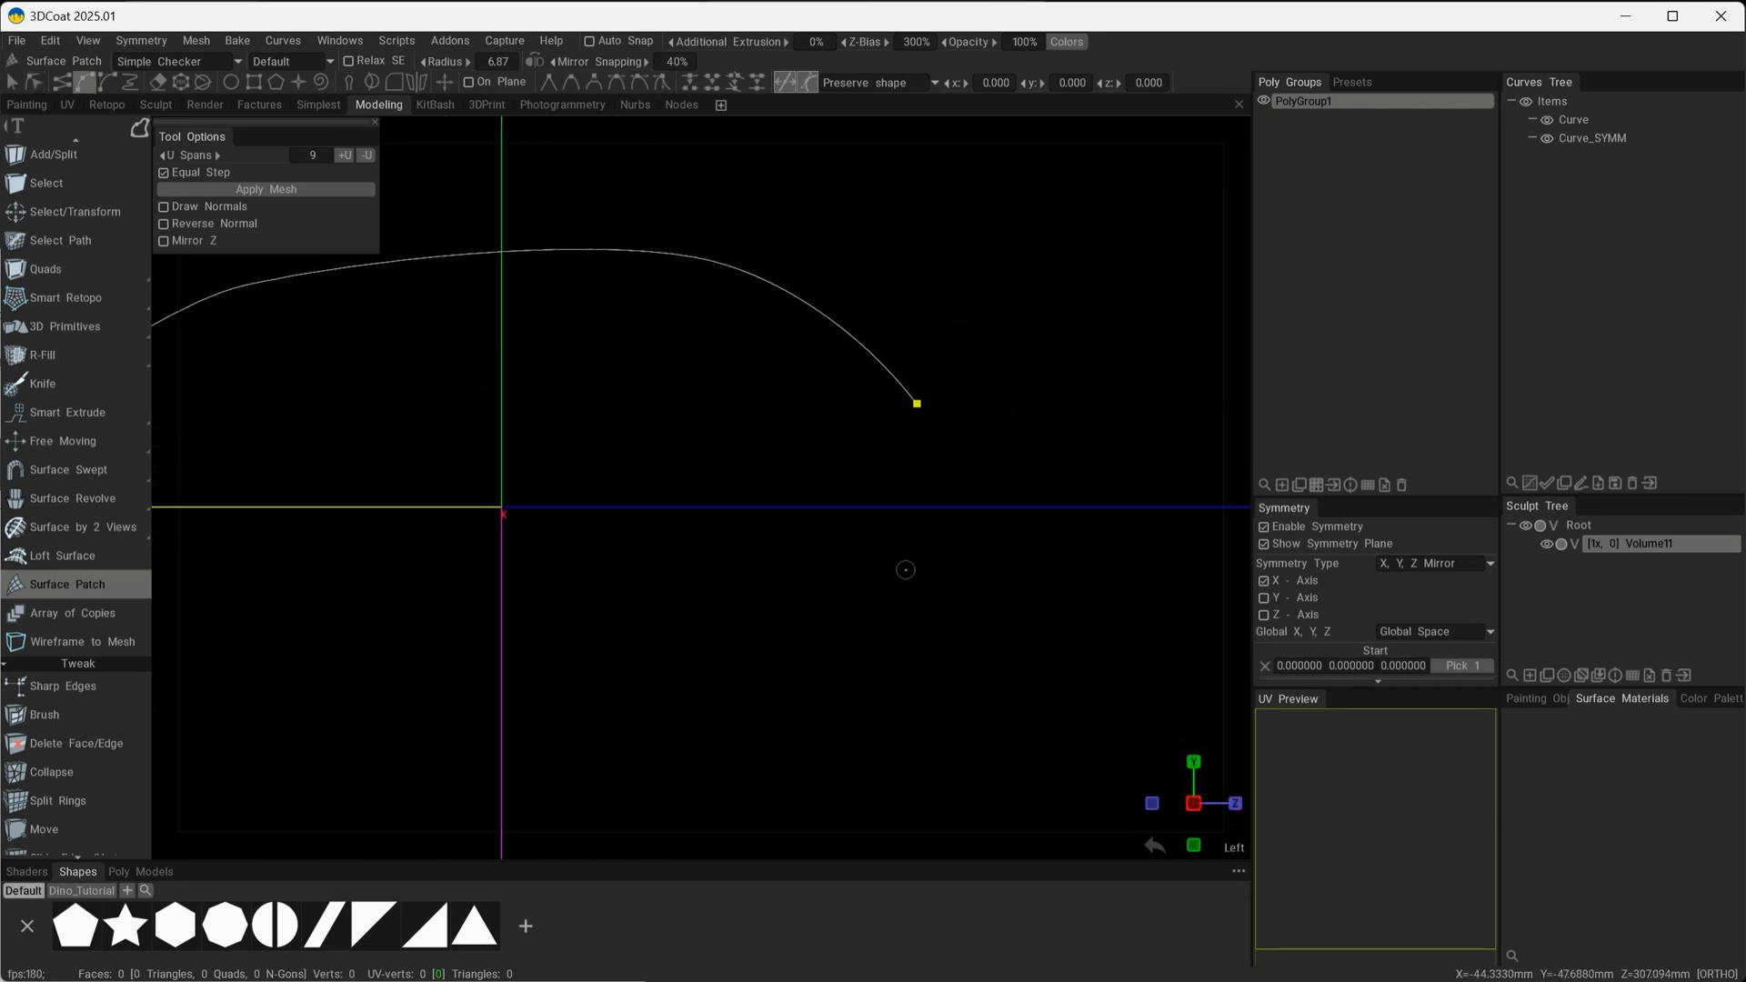
# Draw a four-point downward-bowed curve below the arched curve in the Left view.
pyautogui.click(920, 537)
pyautogui.click(671, 694)
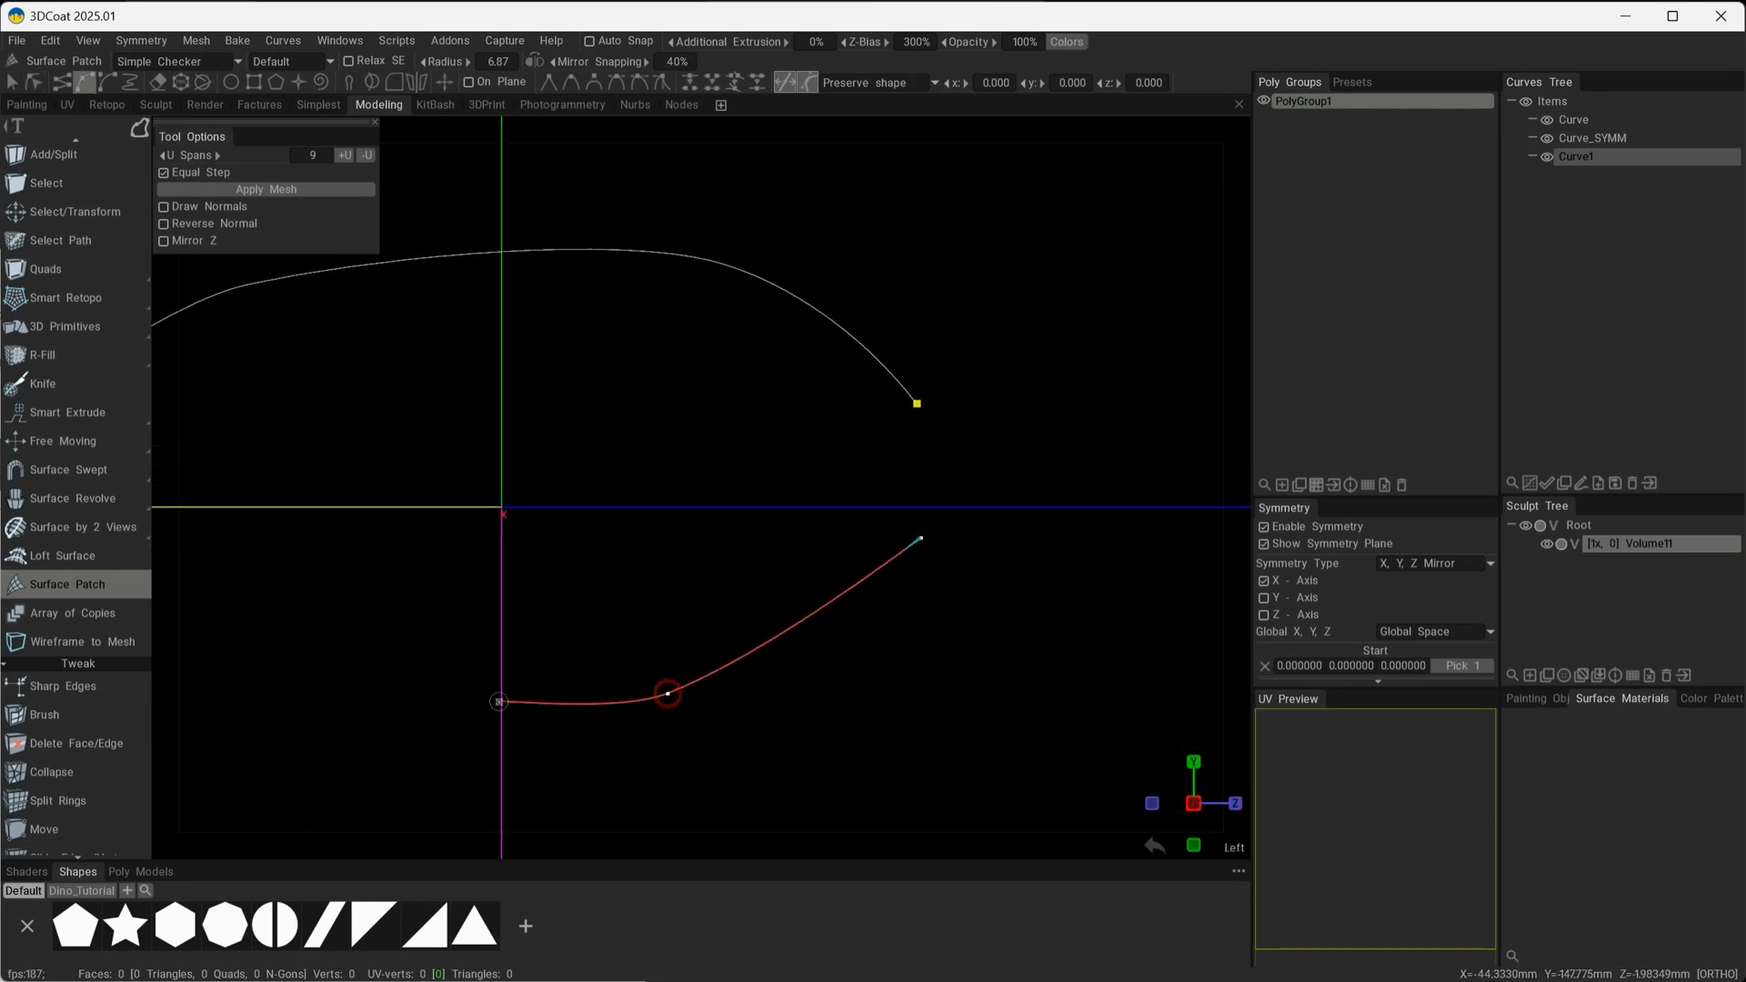
pyautogui.click(306, 658)
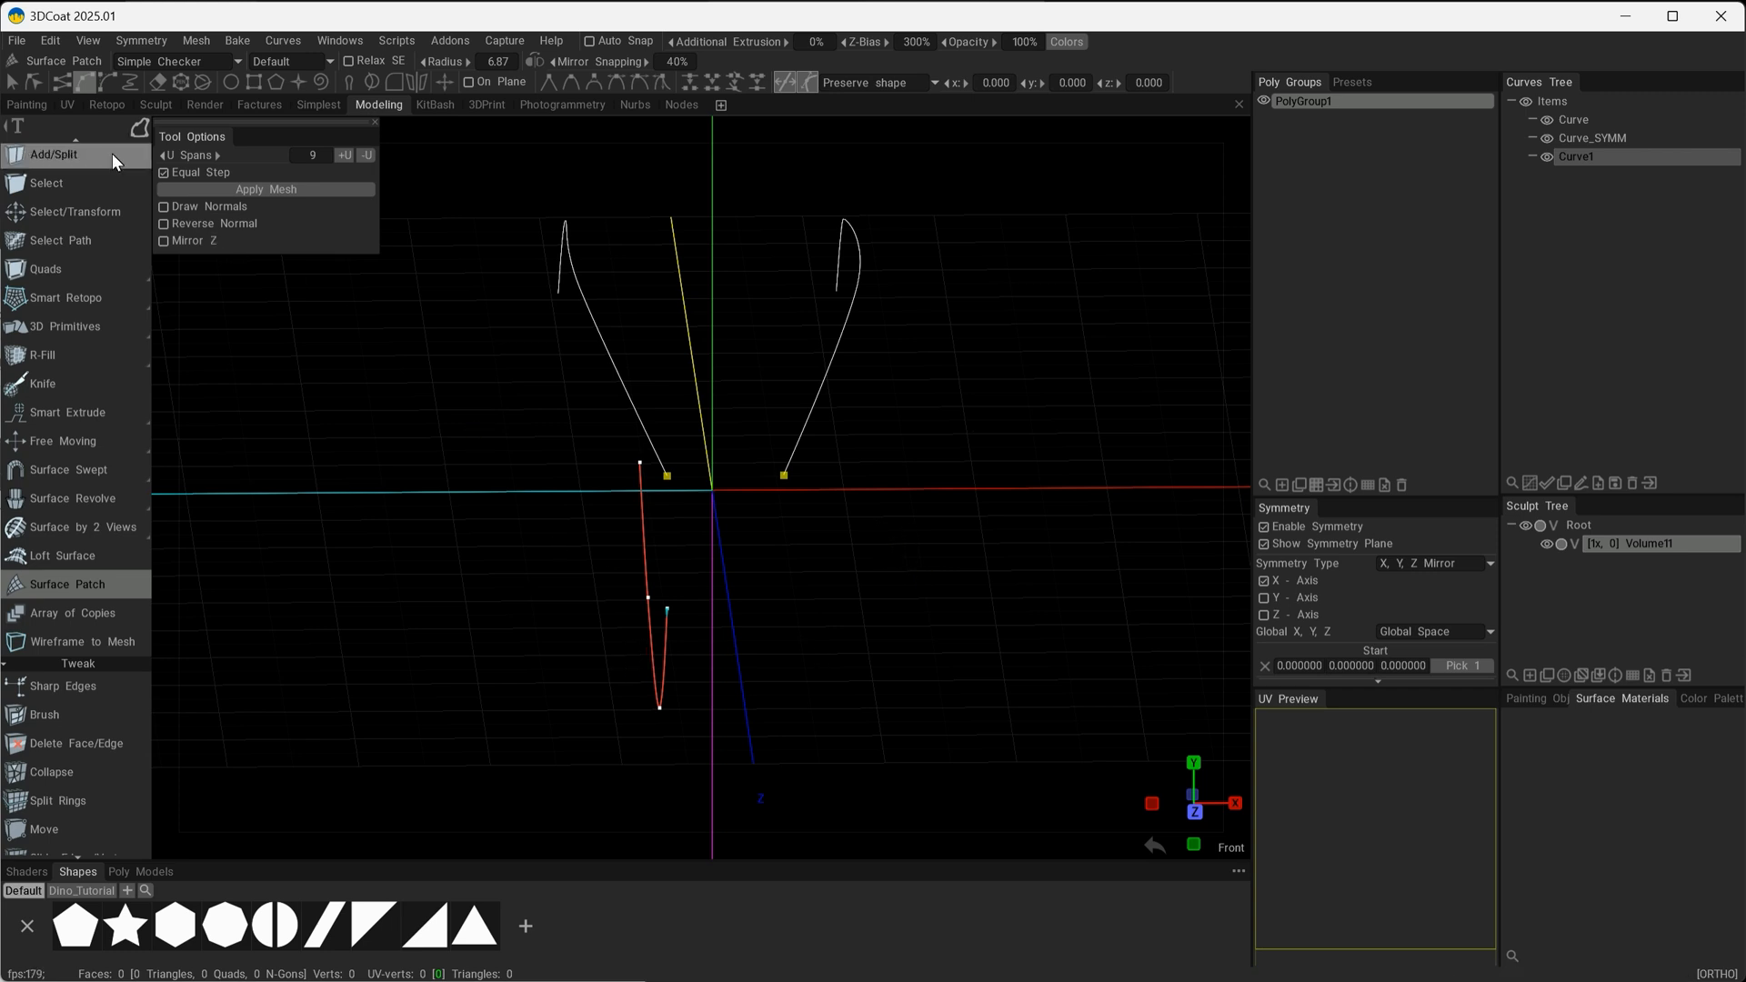
# Line up the lower curve with the upper curve's front end point and create its mirrored copy across X.
pyautogui.click(13, 82)
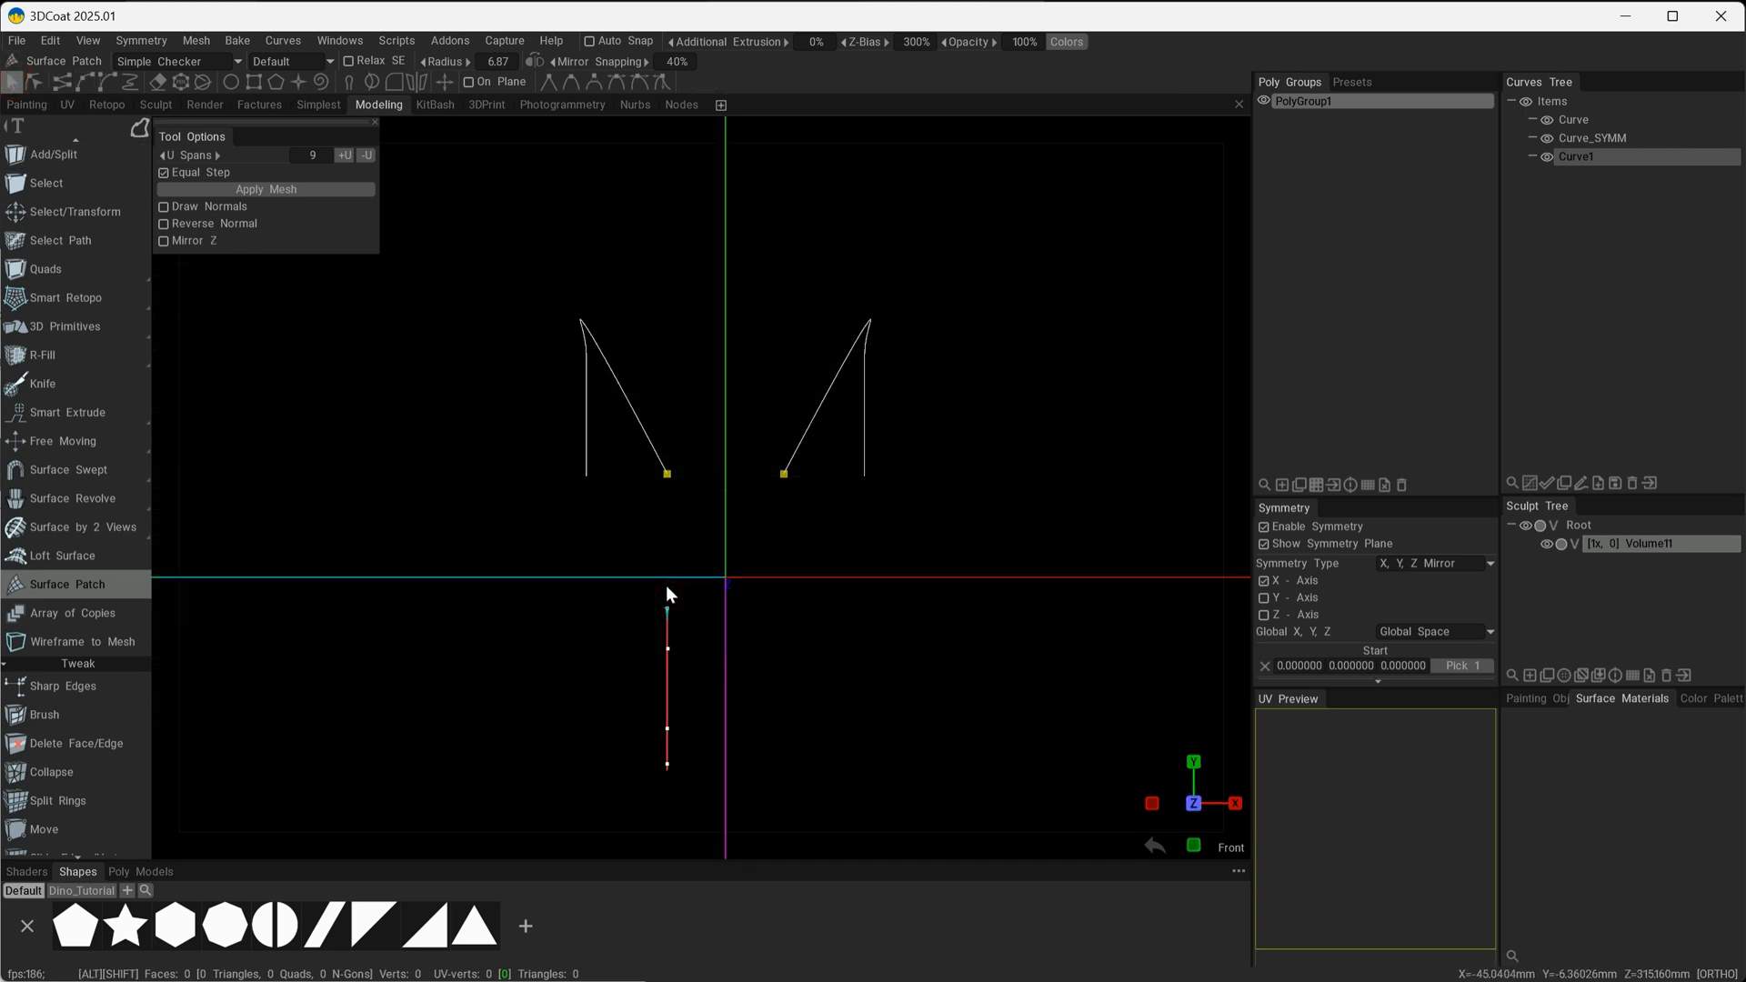
pyautogui.moveTo(668, 671)
pyautogui.mouseDown()
pyautogui.moveTo(591, 666)
pyautogui.moveTo(661, 669)
pyautogui.mouseUp()
pyautogui.keyDown('alt'); pyautogui.moveTo(855, 414); pyautogui.dragTo(895, 469); pyautogui.keyUp('alt')
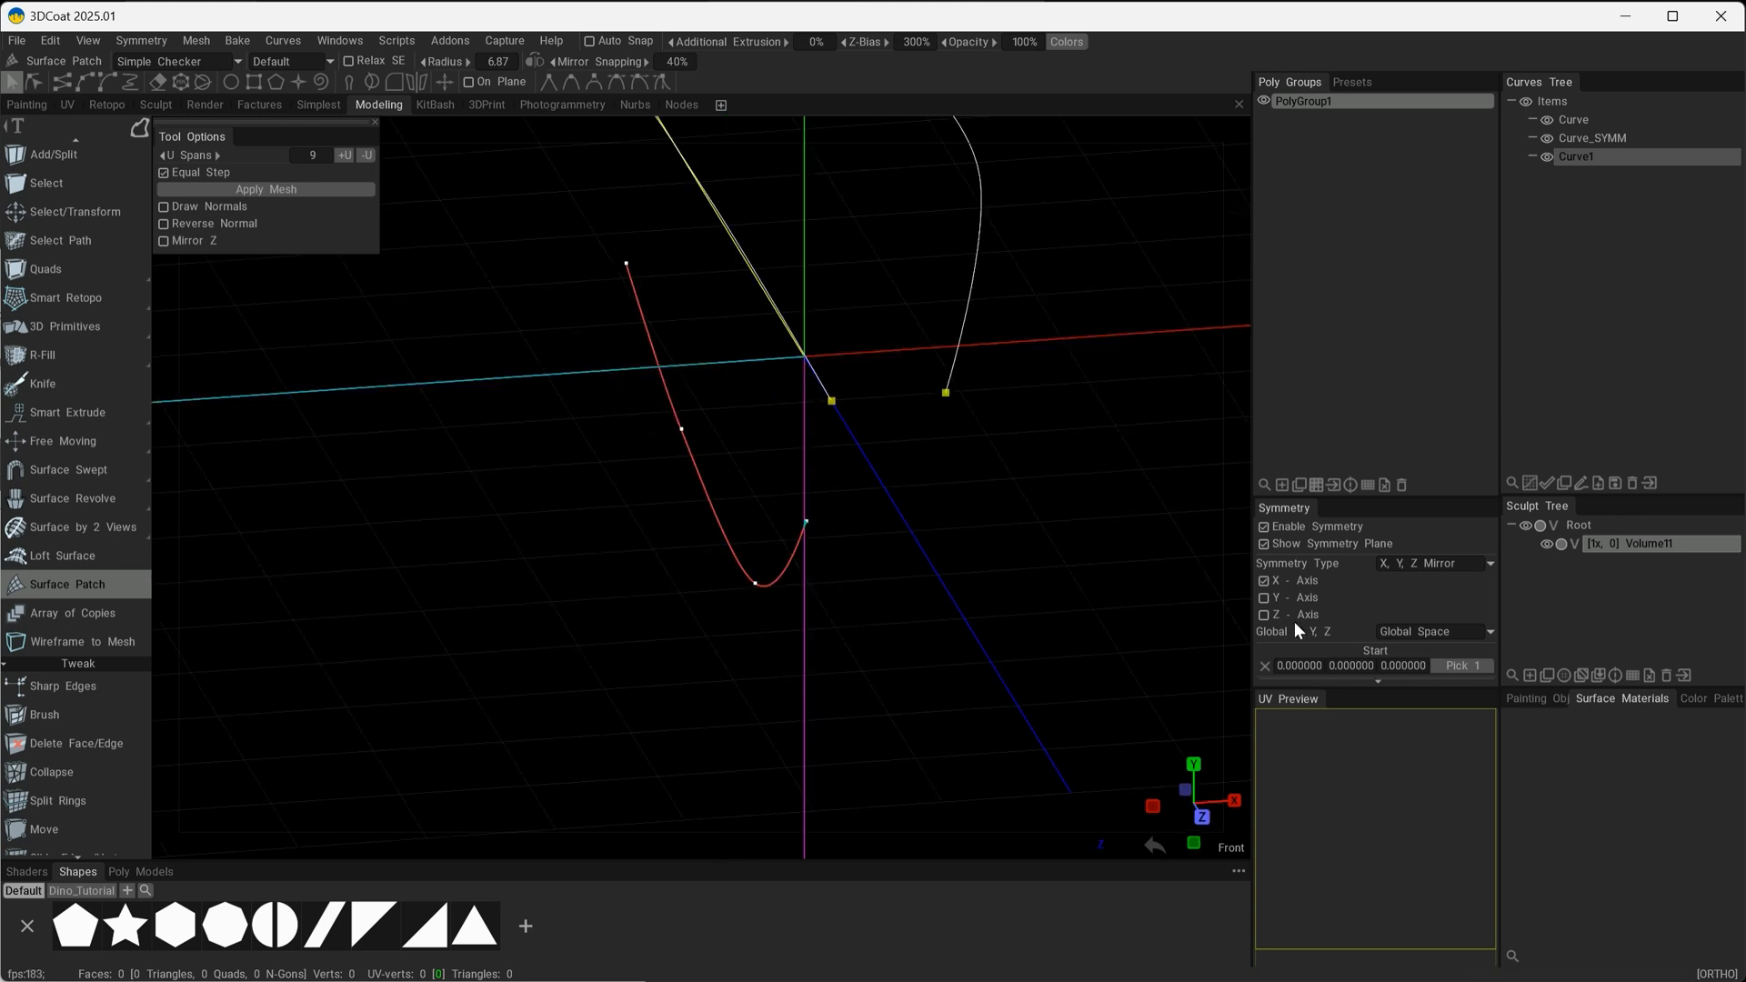
pyautogui.click(415, 78)
# Move the lower curve's inner points and rear end point outward from the centre plane, with symmetry shaping both sides.
pyautogui.keyDown('alt'); pyautogui.moveTo(860, 482); pyautogui.dragTo(783, 478); pyautogui.keyUp('alt')
pyautogui.keyDown('alt'); pyautogui.moveTo(783, 487); pyautogui.dragTo(744, 607, button='middle'); pyautogui.keyUp('alt')
pyautogui.keyDown('alt'); pyautogui.moveTo(732, 649); pyautogui.dragTo(795, 629); pyautogui.keyUp('alt')
pyautogui.moveTo(631, 499); pyautogui.dragTo(578, 509)
pyautogui.moveTo(721, 523)
pyautogui.keyDown('alt'); pyautogui.mouseDown()
pyautogui.moveTo(689, 521)
pyautogui.moveTo(747, 527)
pyautogui.moveTo(699, 533)
pyautogui.mouseUp(); pyautogui.keyUp('alt')
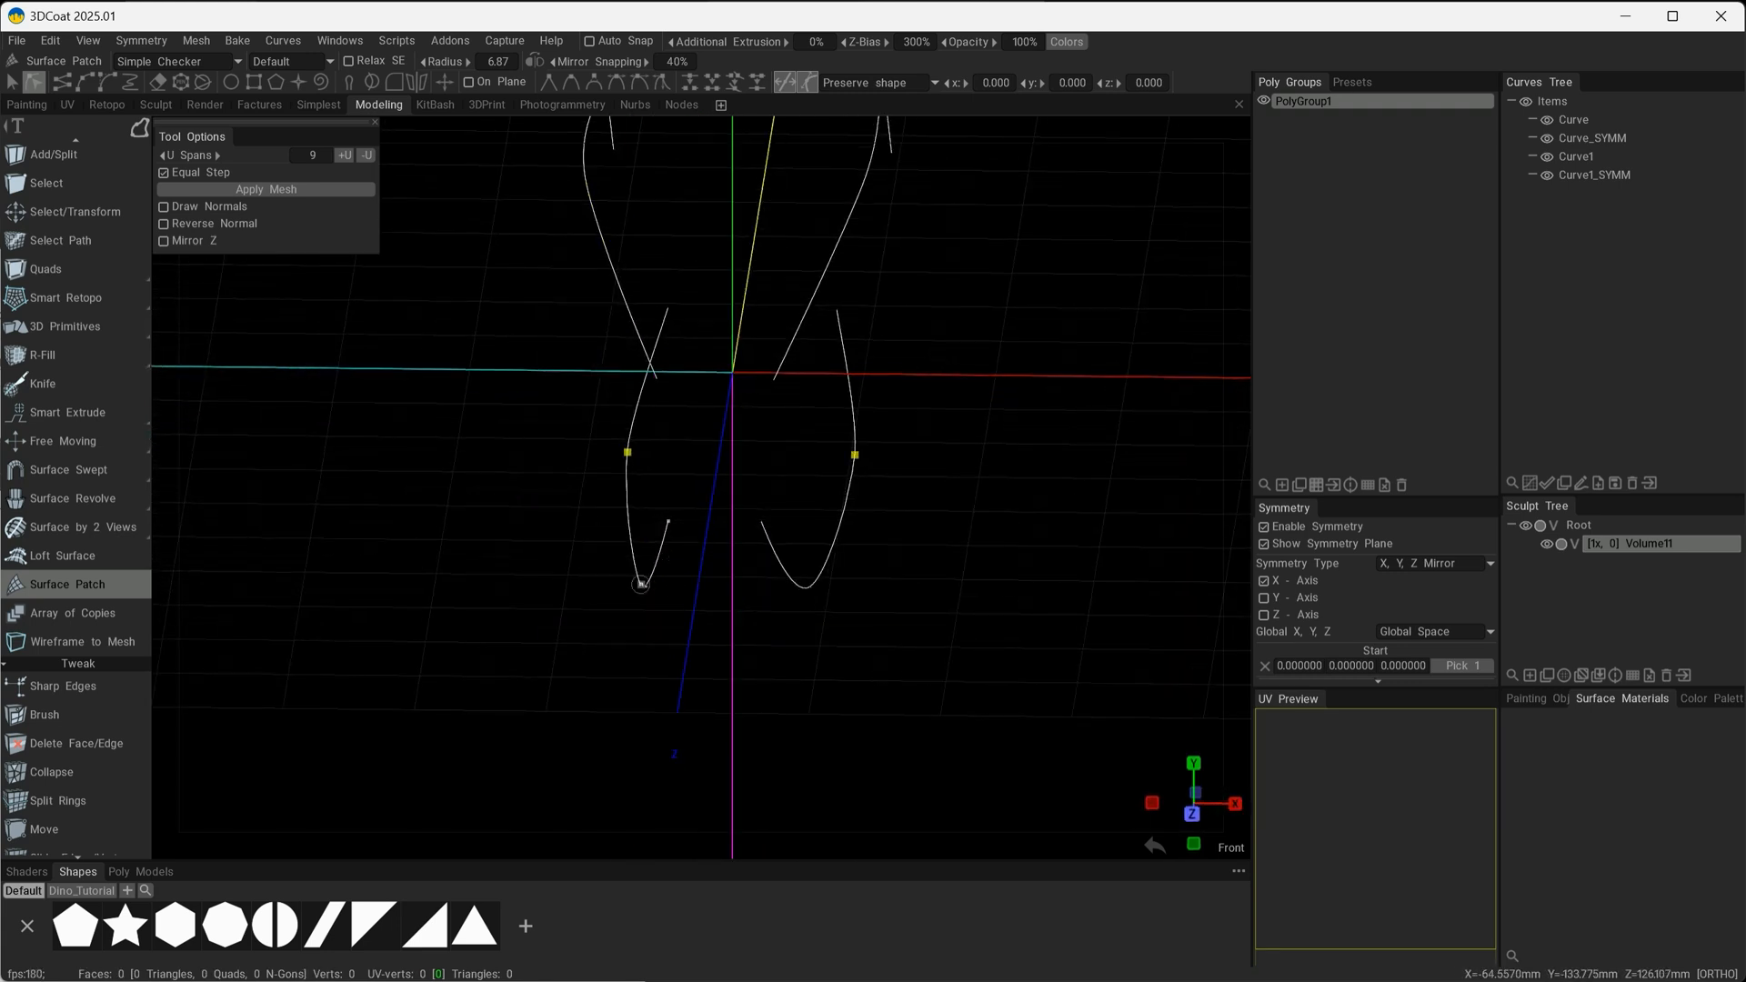
pyautogui.moveTo(642, 585)
pyautogui.mouseDown()
pyautogui.moveTo(597, 574)
pyautogui.moveTo(623, 578)
pyautogui.mouseUp()
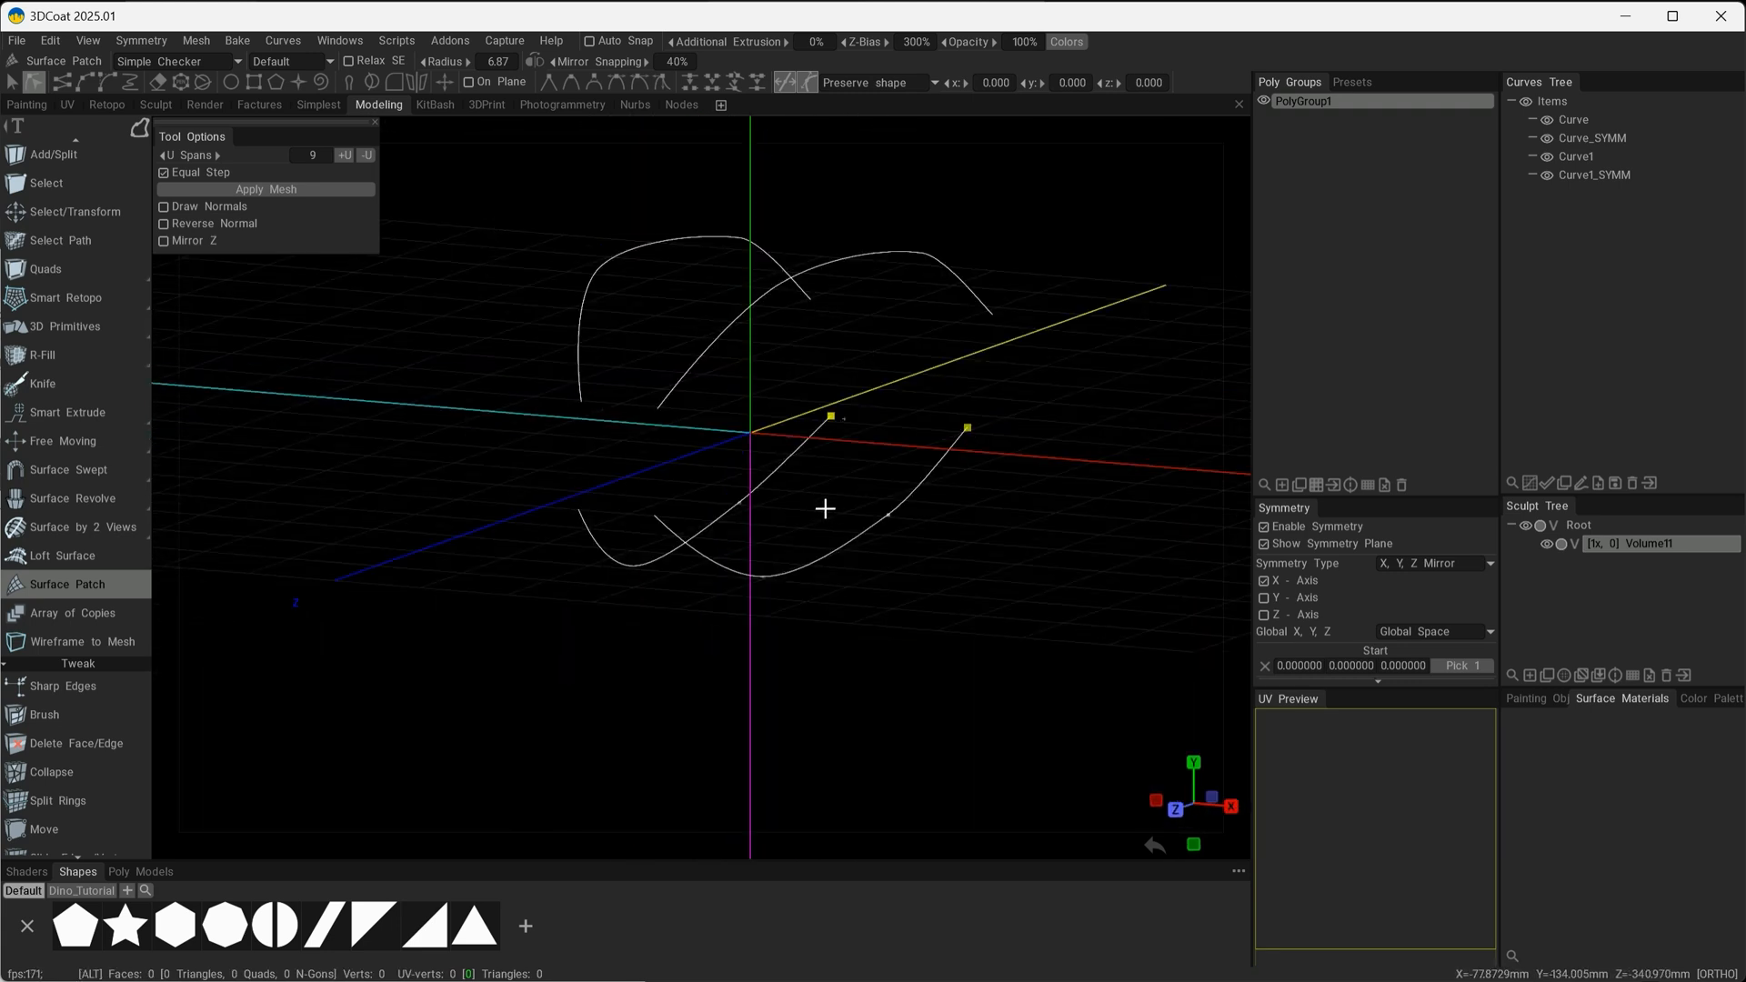
pyautogui.keyDown('alt'); pyautogui.moveTo(825, 508); pyautogui.dragTo(857, 579); pyautogui.keyUp('alt')
pyautogui.keyDown('alt'); pyautogui.moveTo(856, 579); pyautogui.dragTo(853, 583); pyautogui.keyUp('alt')
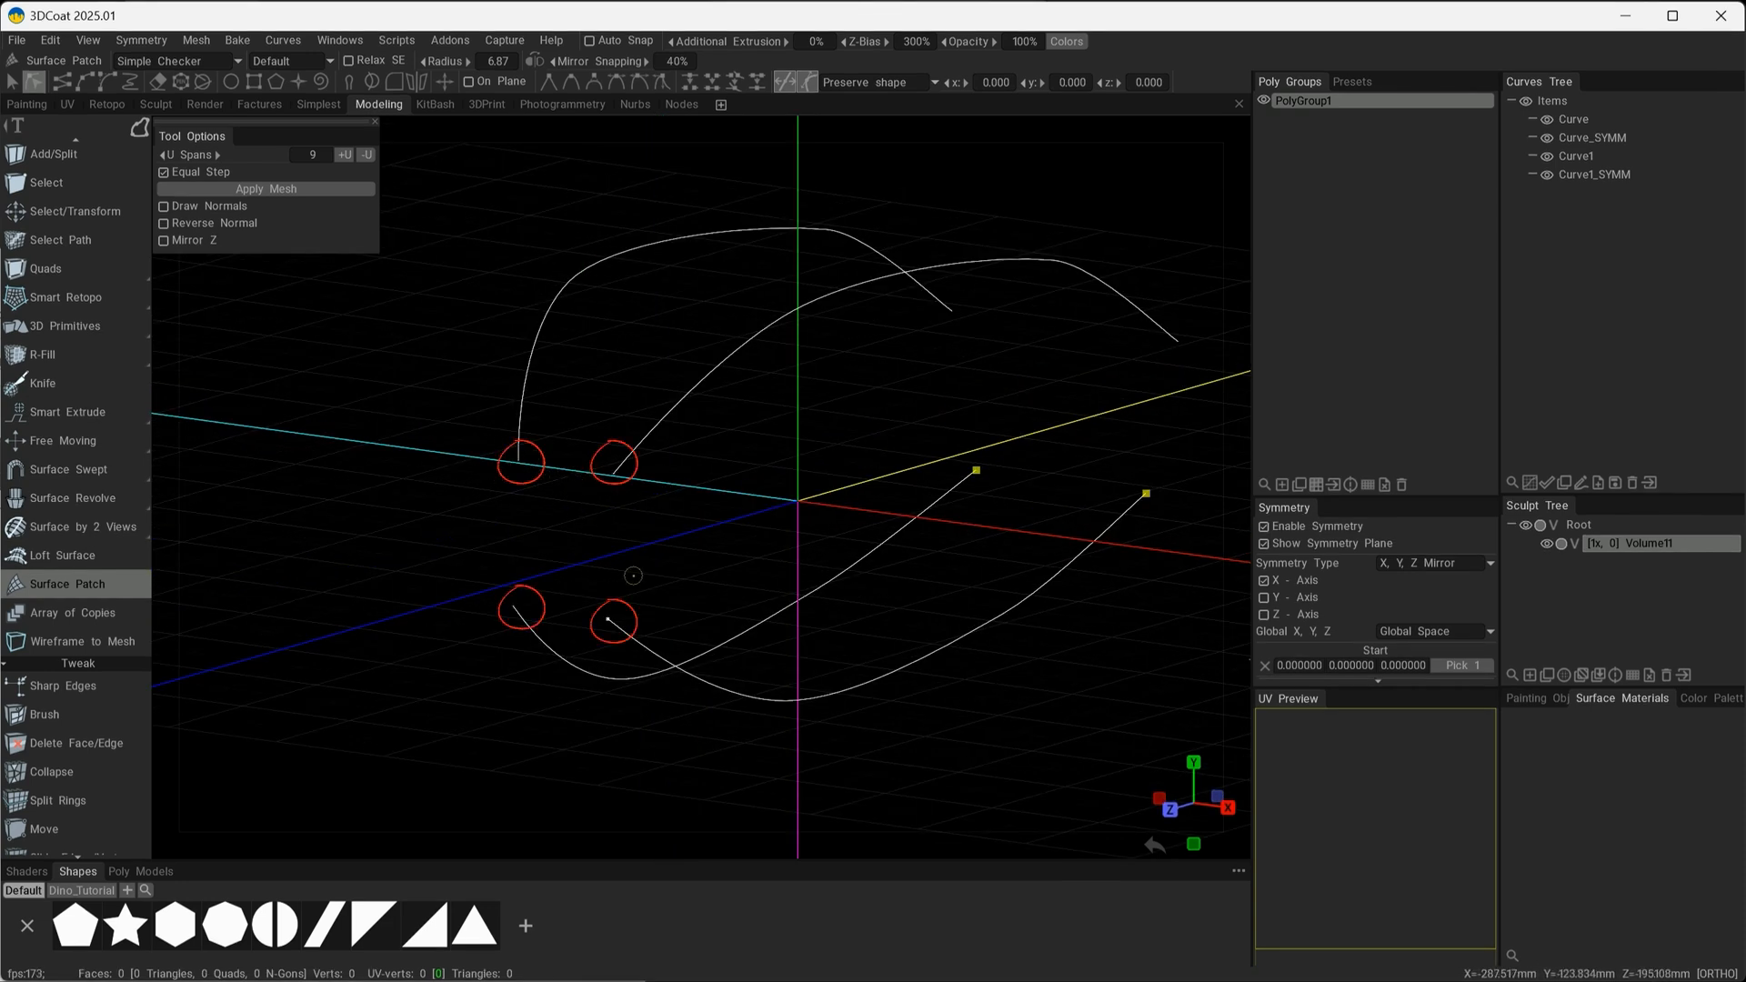
# Draw a three-point upward-arched cross curve between the front ends of the two upper curves in the Front view.
pyautogui.keyDown('alt'); pyautogui.moveTo(756, 542); pyautogui.dragTo(767, 543); pyautogui.keyUp('alt')
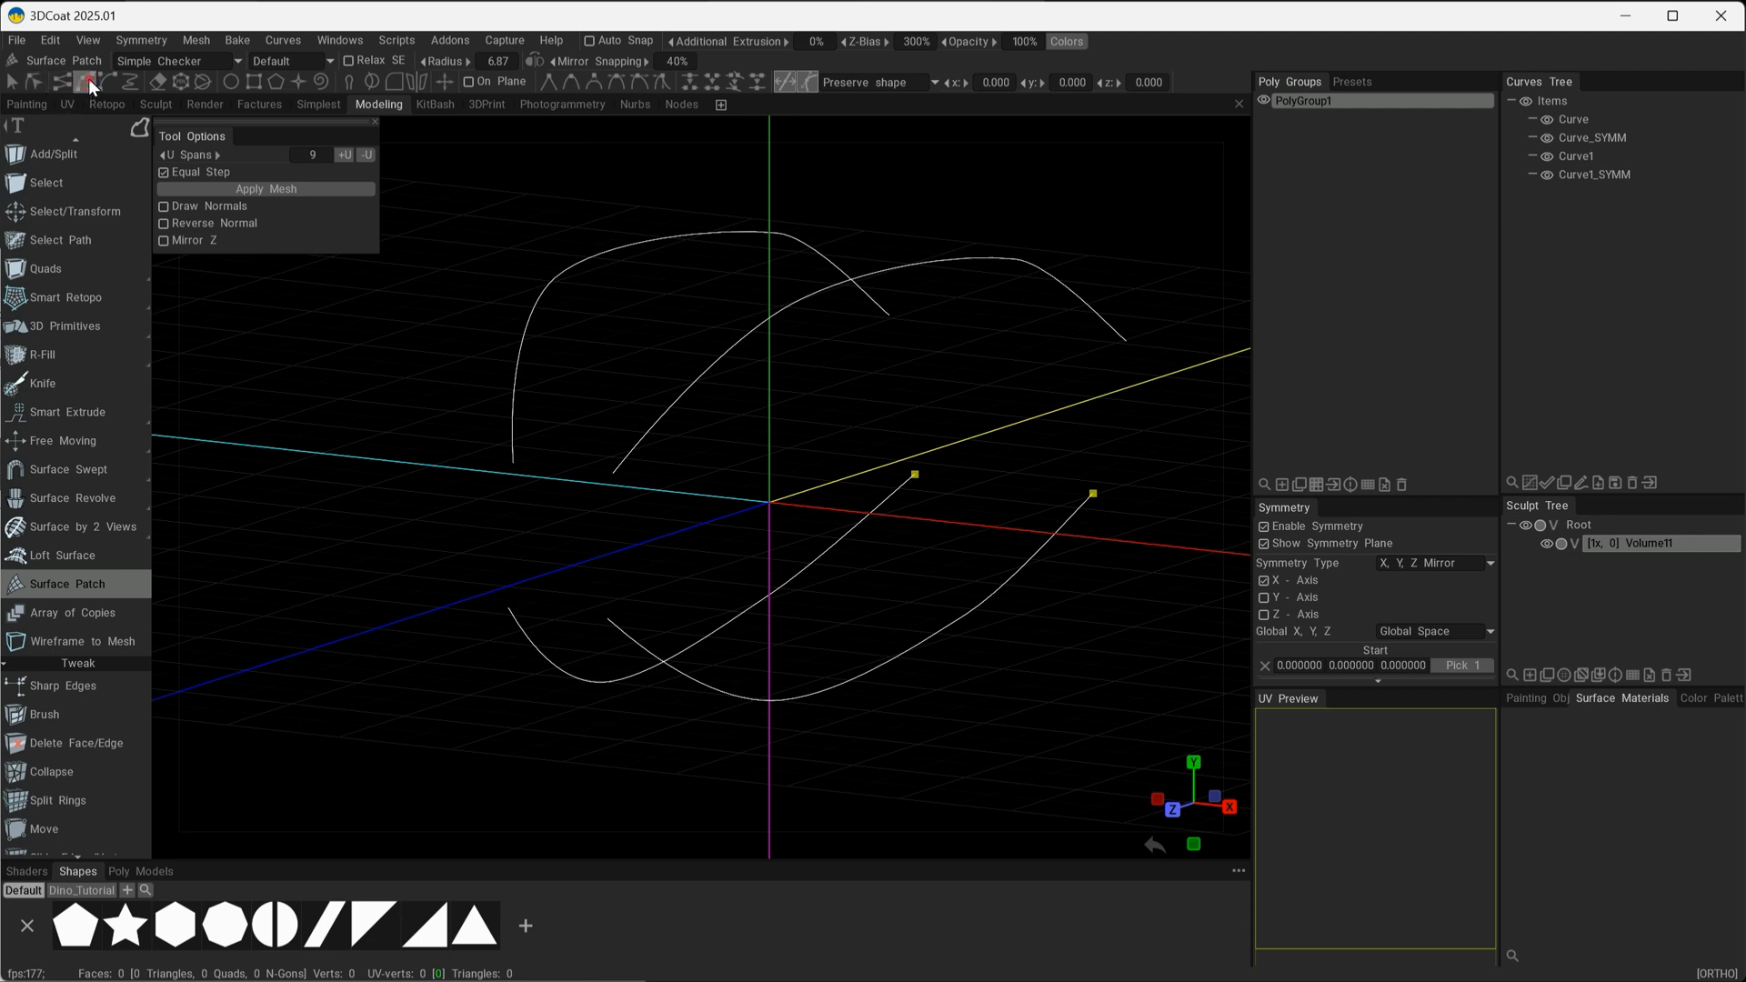
pyautogui.keyDown('alt'); pyautogui.moveTo(628, 577); pyautogui.dragTo(687, 420); pyautogui.keyUp('alt')
pyautogui.keyDown('alt'); pyautogui.moveTo(843, 317); pyautogui.dragTo(737, 523, button='middle'); pyautogui.keyUp('alt')
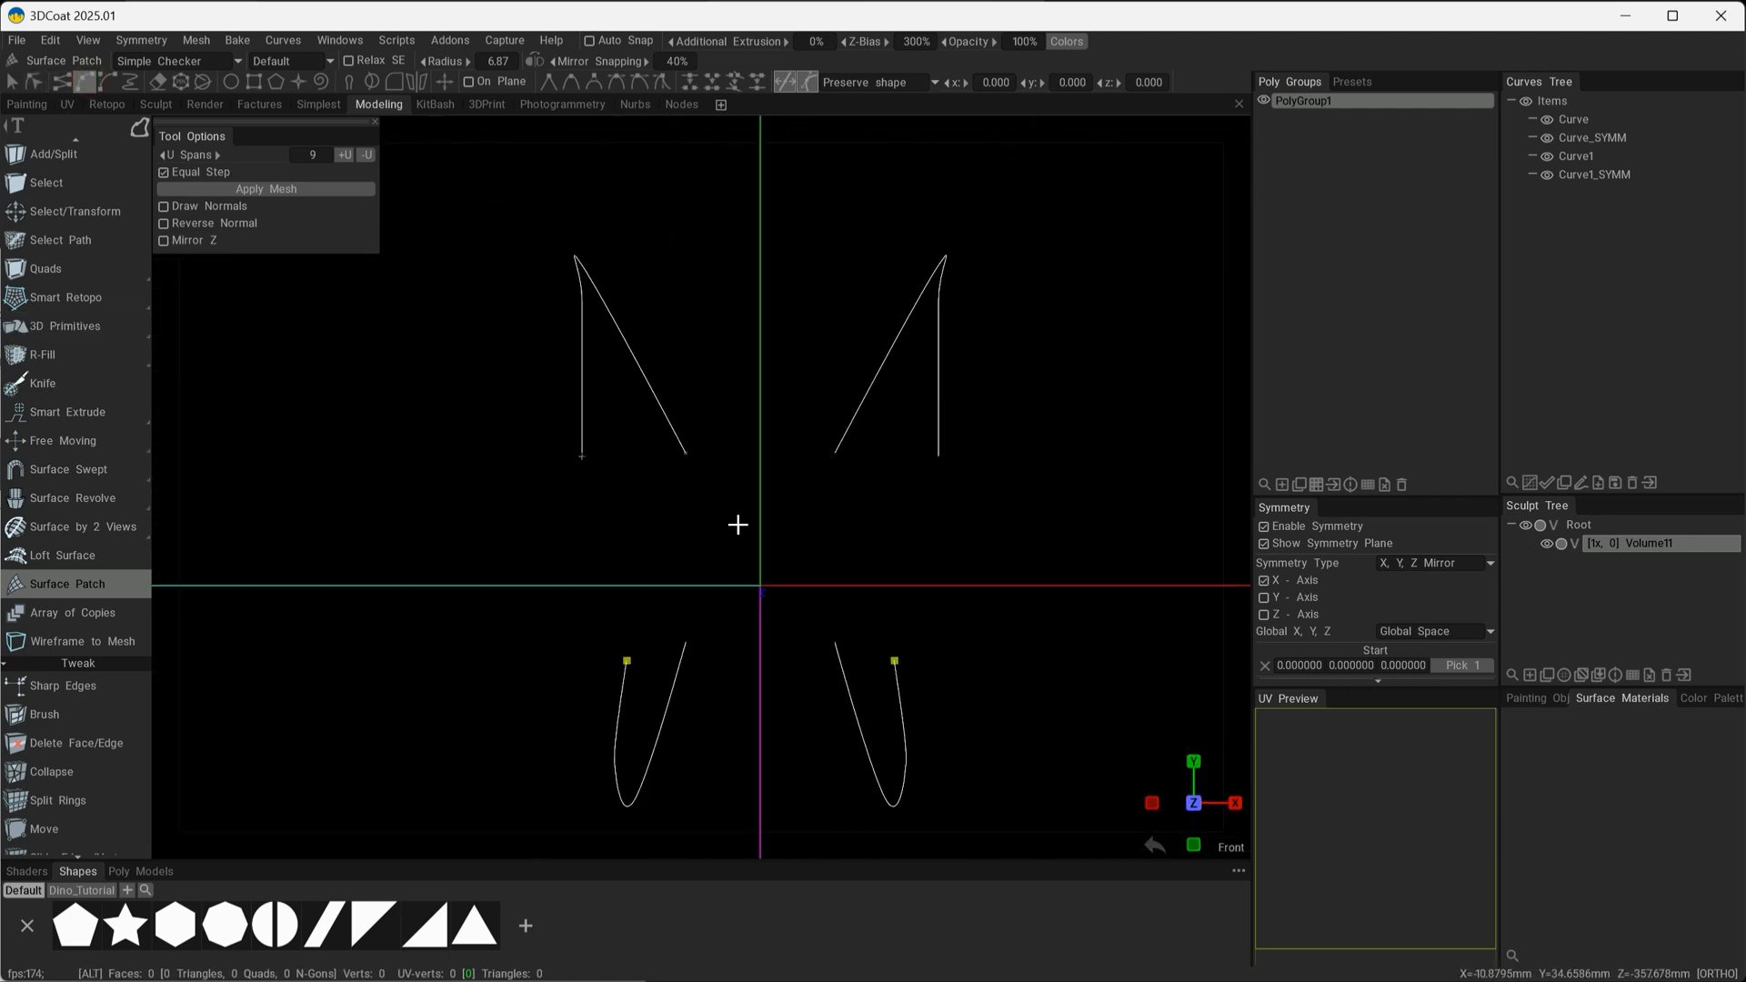
pyautogui.click(695, 436)
pyautogui.click(760, 406)
pyautogui.click(820, 431)
pyautogui.press('Escape')
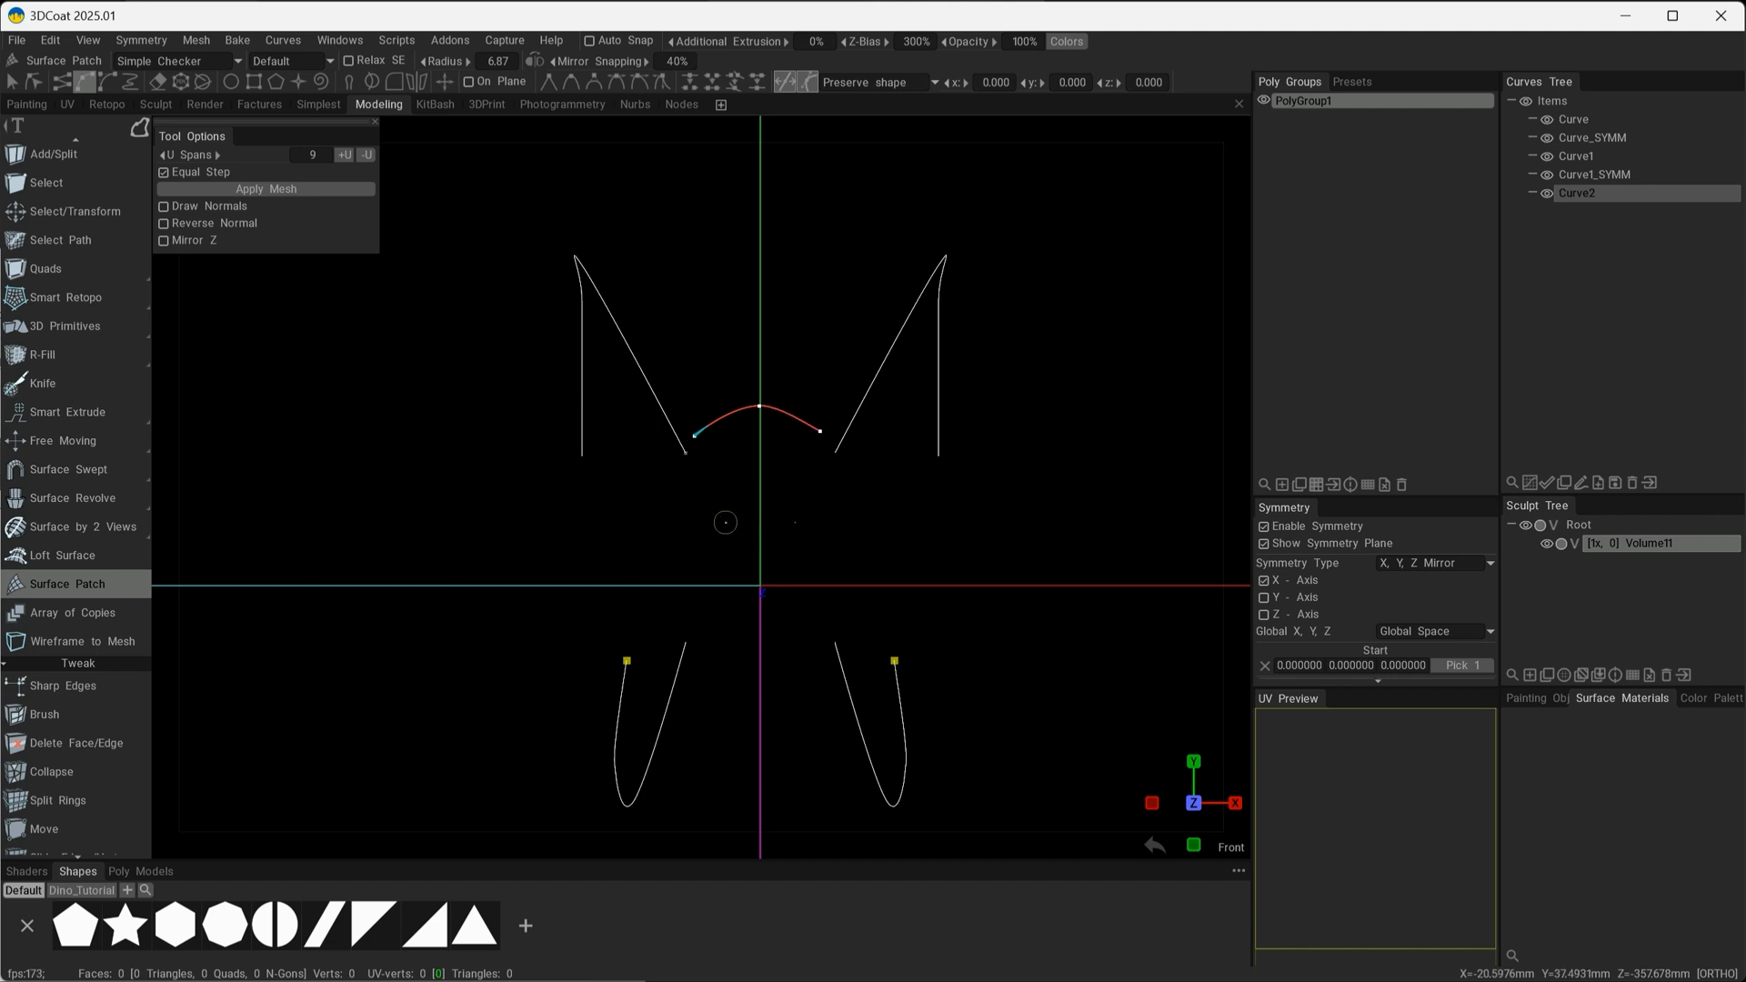
# Draw a three-point downward-bowed cross curve between the front ends of the two lower curves.
pyautogui.click(708, 644)
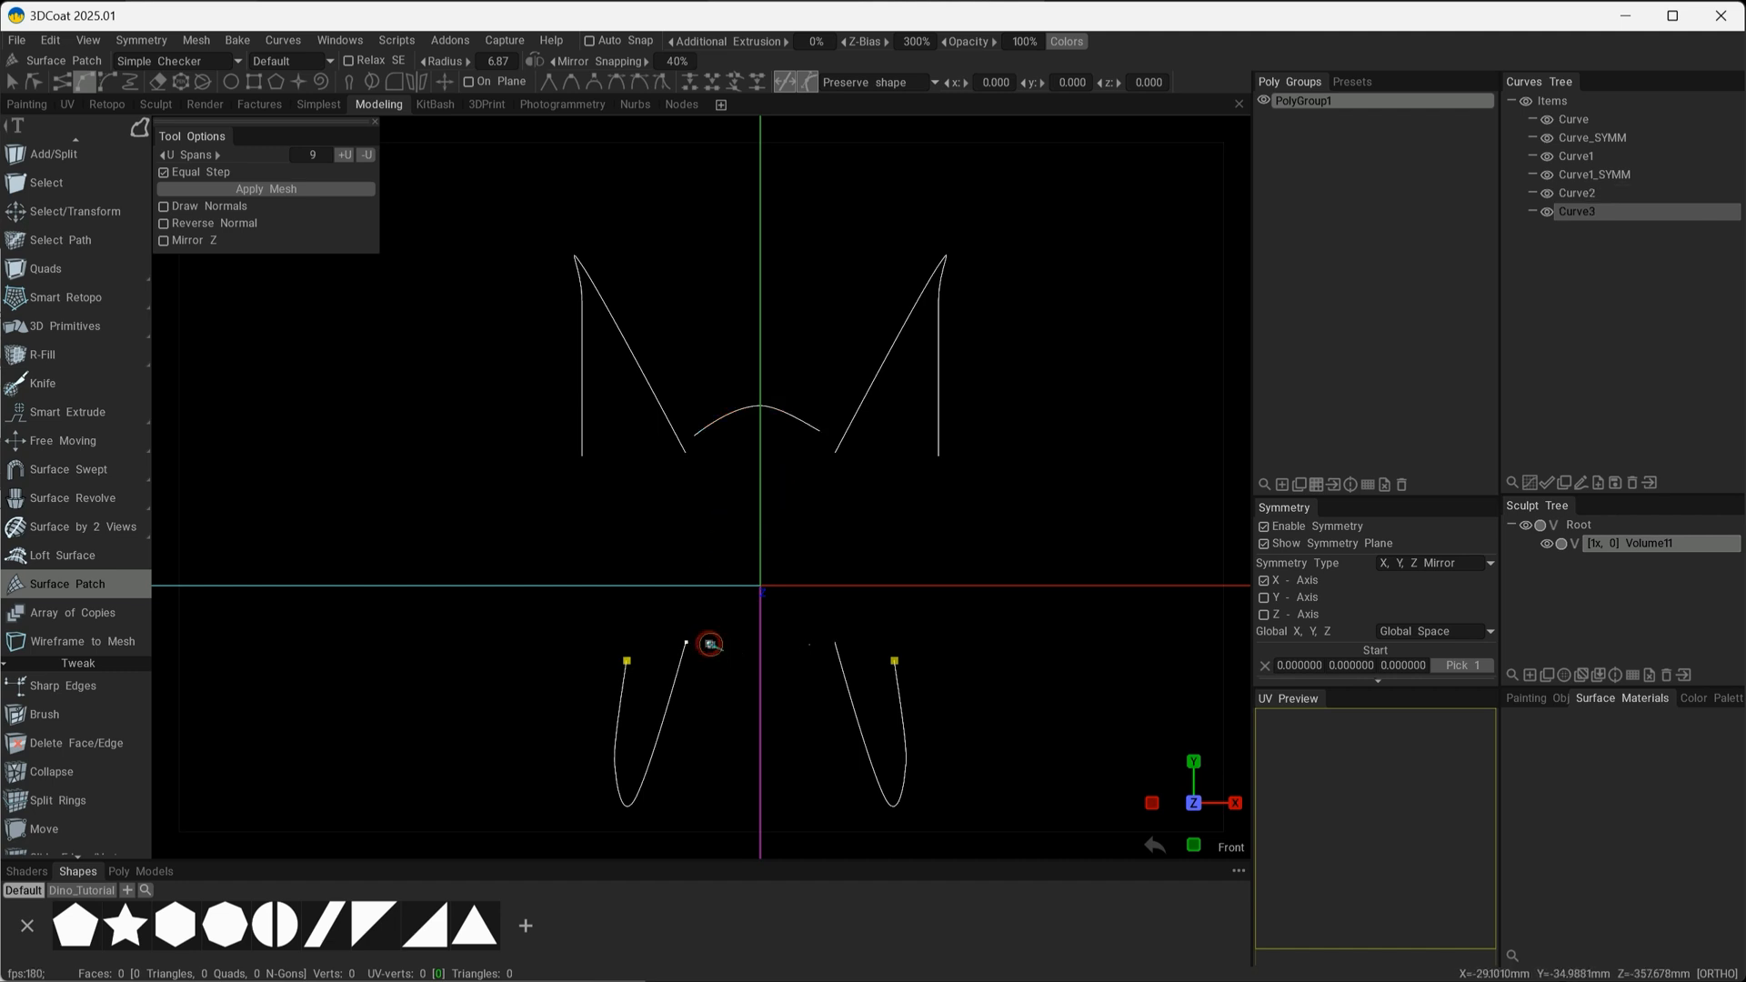
pyautogui.click(761, 672)
pyautogui.click(814, 646)
pyautogui.press('Escape')
pyautogui.keyDown('alt'); pyautogui.moveTo(759, 813); pyautogui.dragTo(810, 659); pyautogui.keyUp('alt')
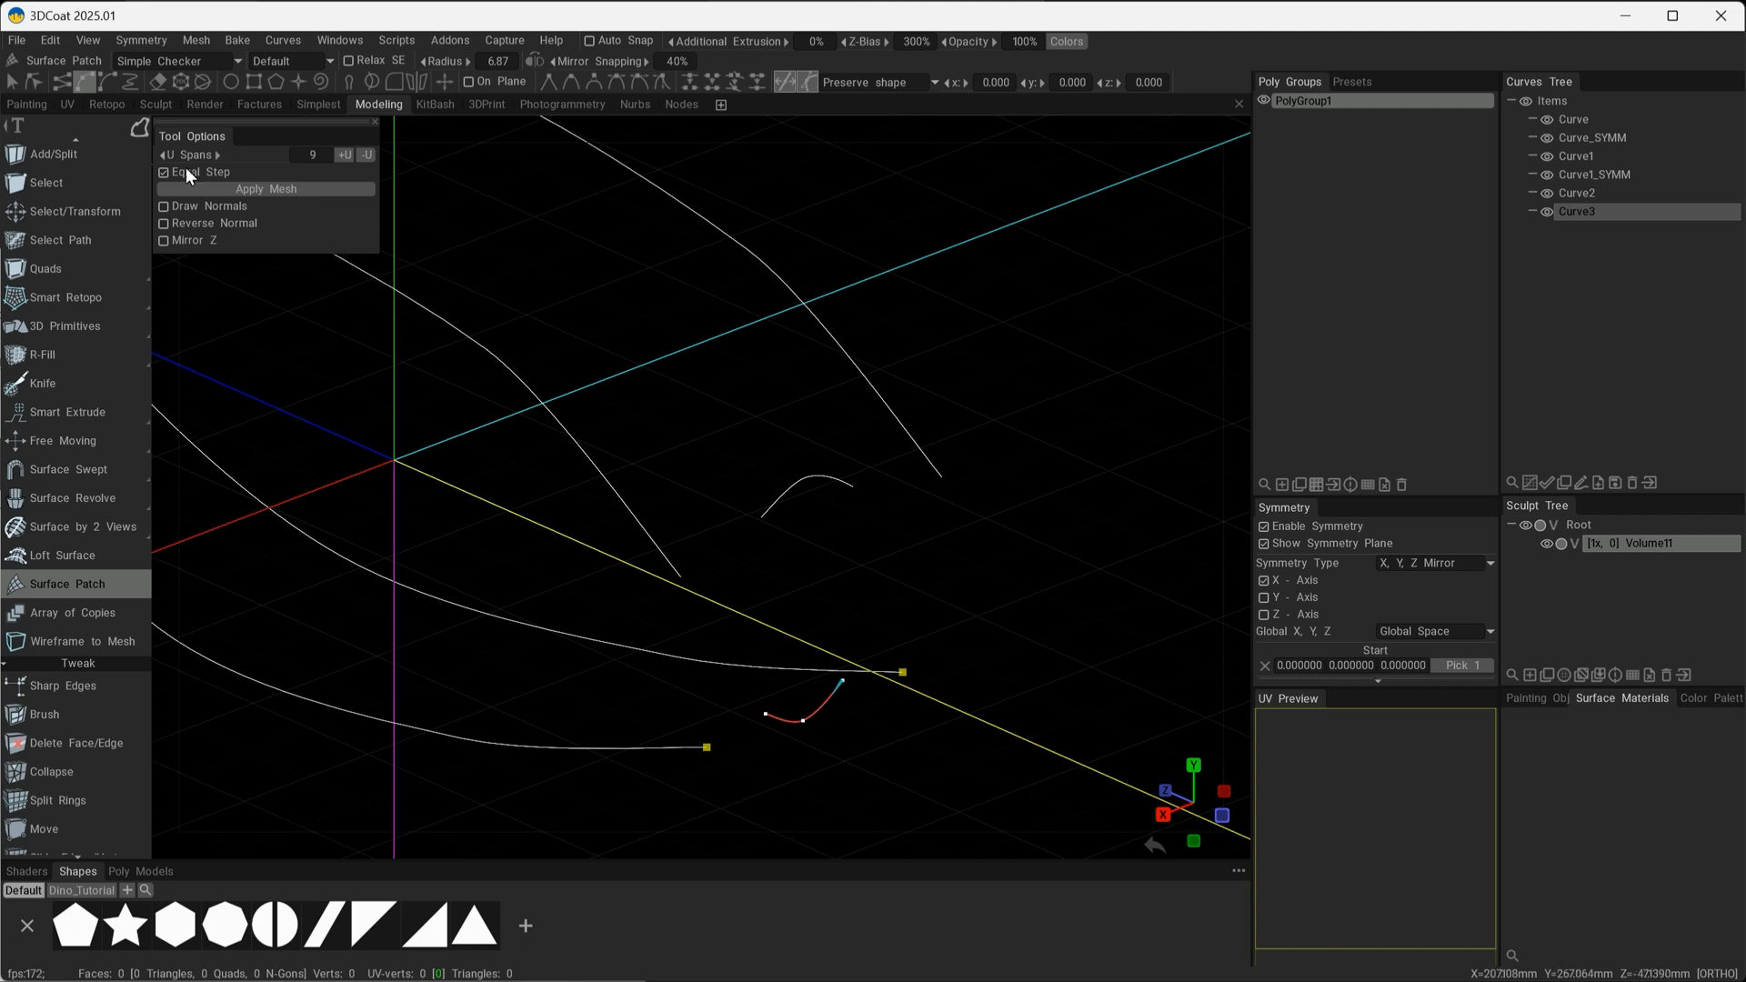
# Switch to curve point editing, keep the Curves options with Snap to Curve Points open beside the viewport, and hide the axis lines.
pyautogui.click(35, 82)
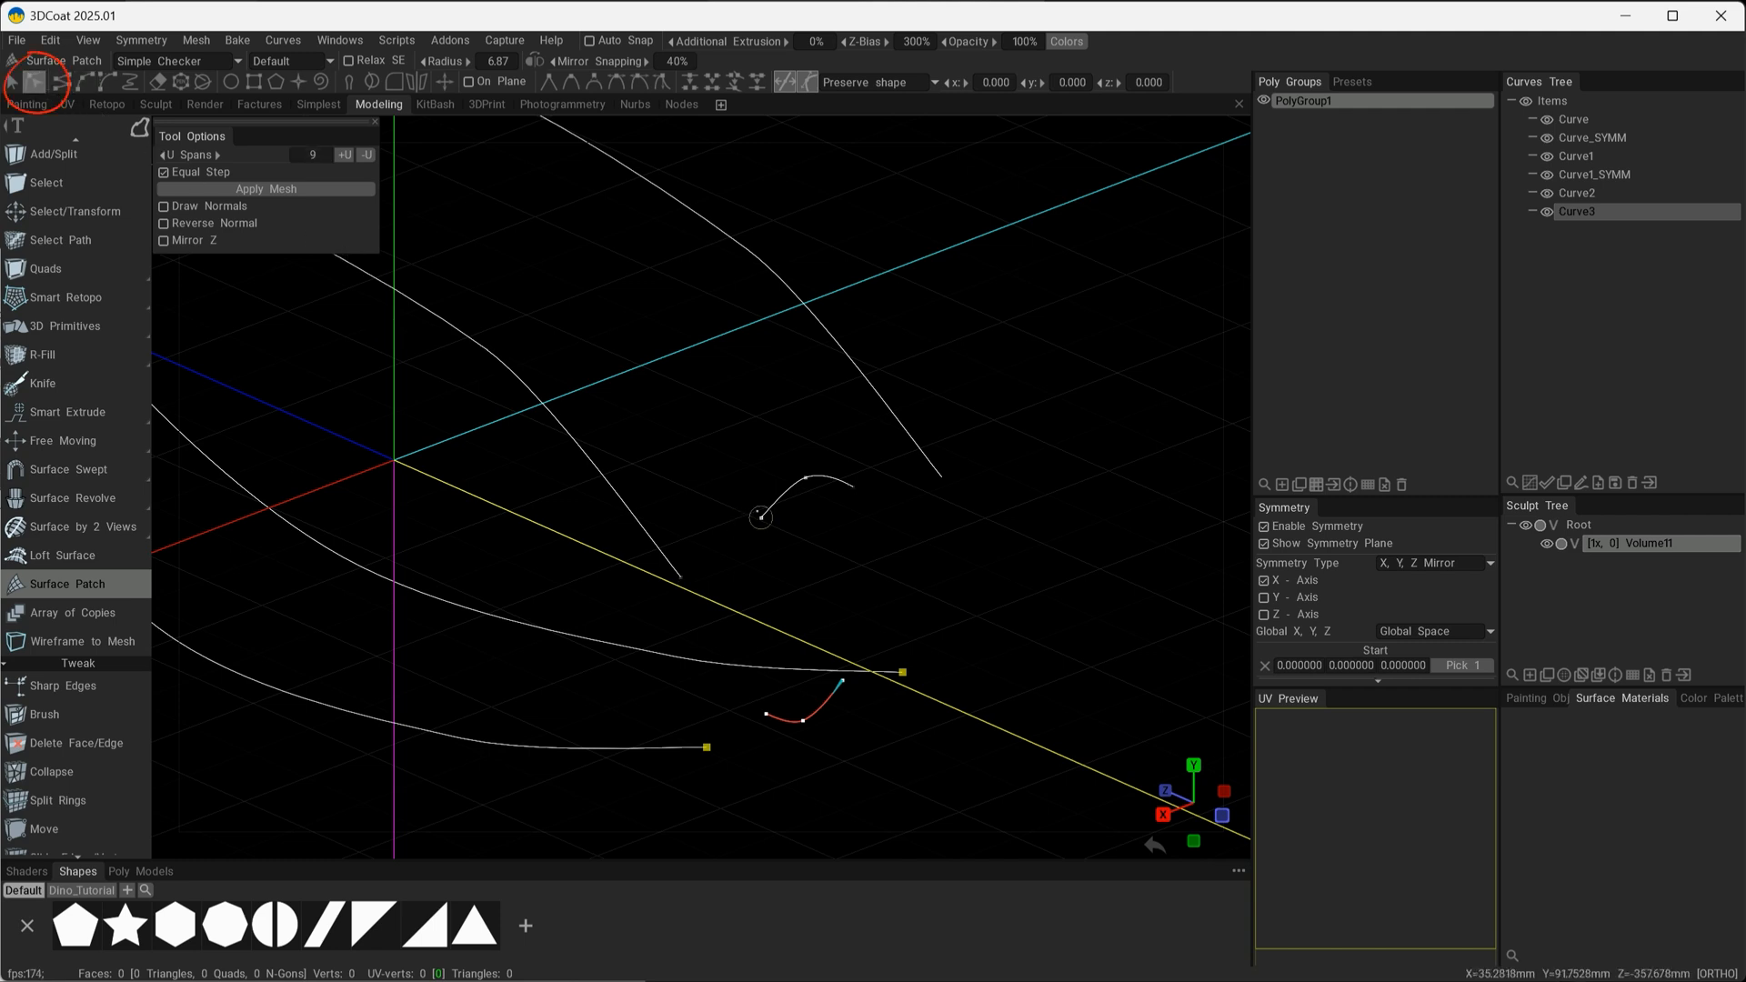
pyautogui.click(282, 41)
pyautogui.moveTo(329, 46)
pyautogui.moveTo(298, 60); pyautogui.dragTo(269, 280)
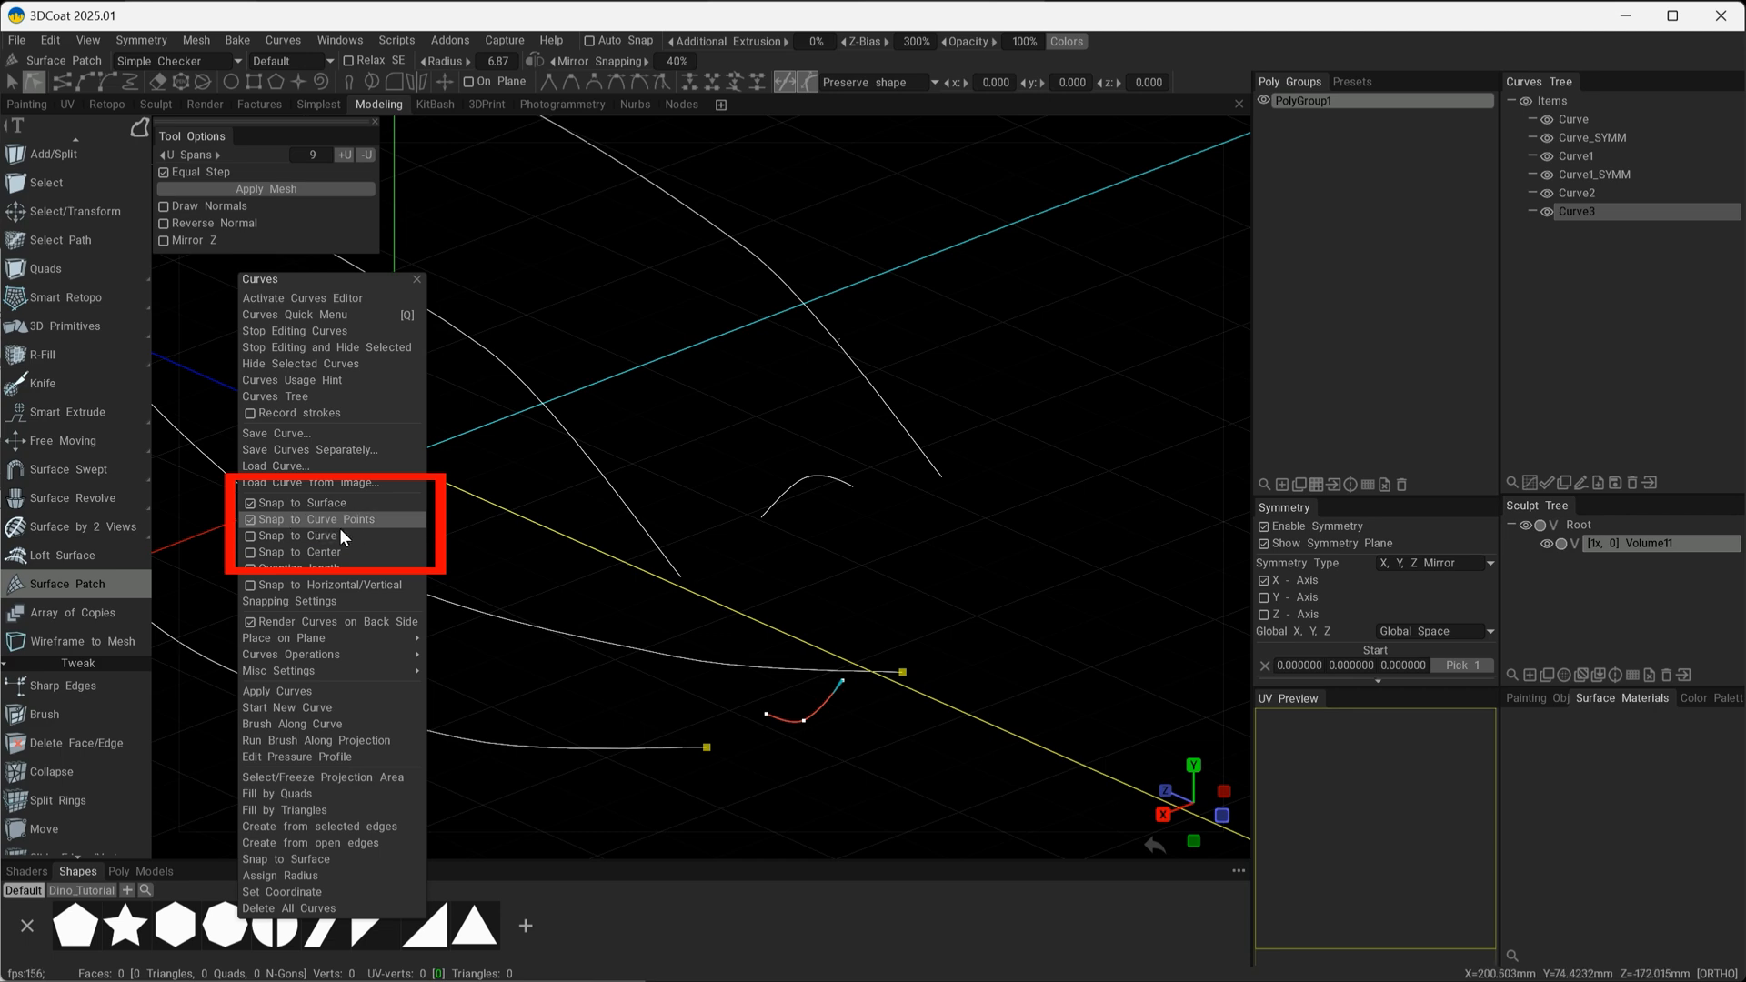
pyautogui.keyDown('alt'); pyautogui.moveTo(923, 578); pyautogui.dragTo(879, 619); pyautogui.keyUp('alt')
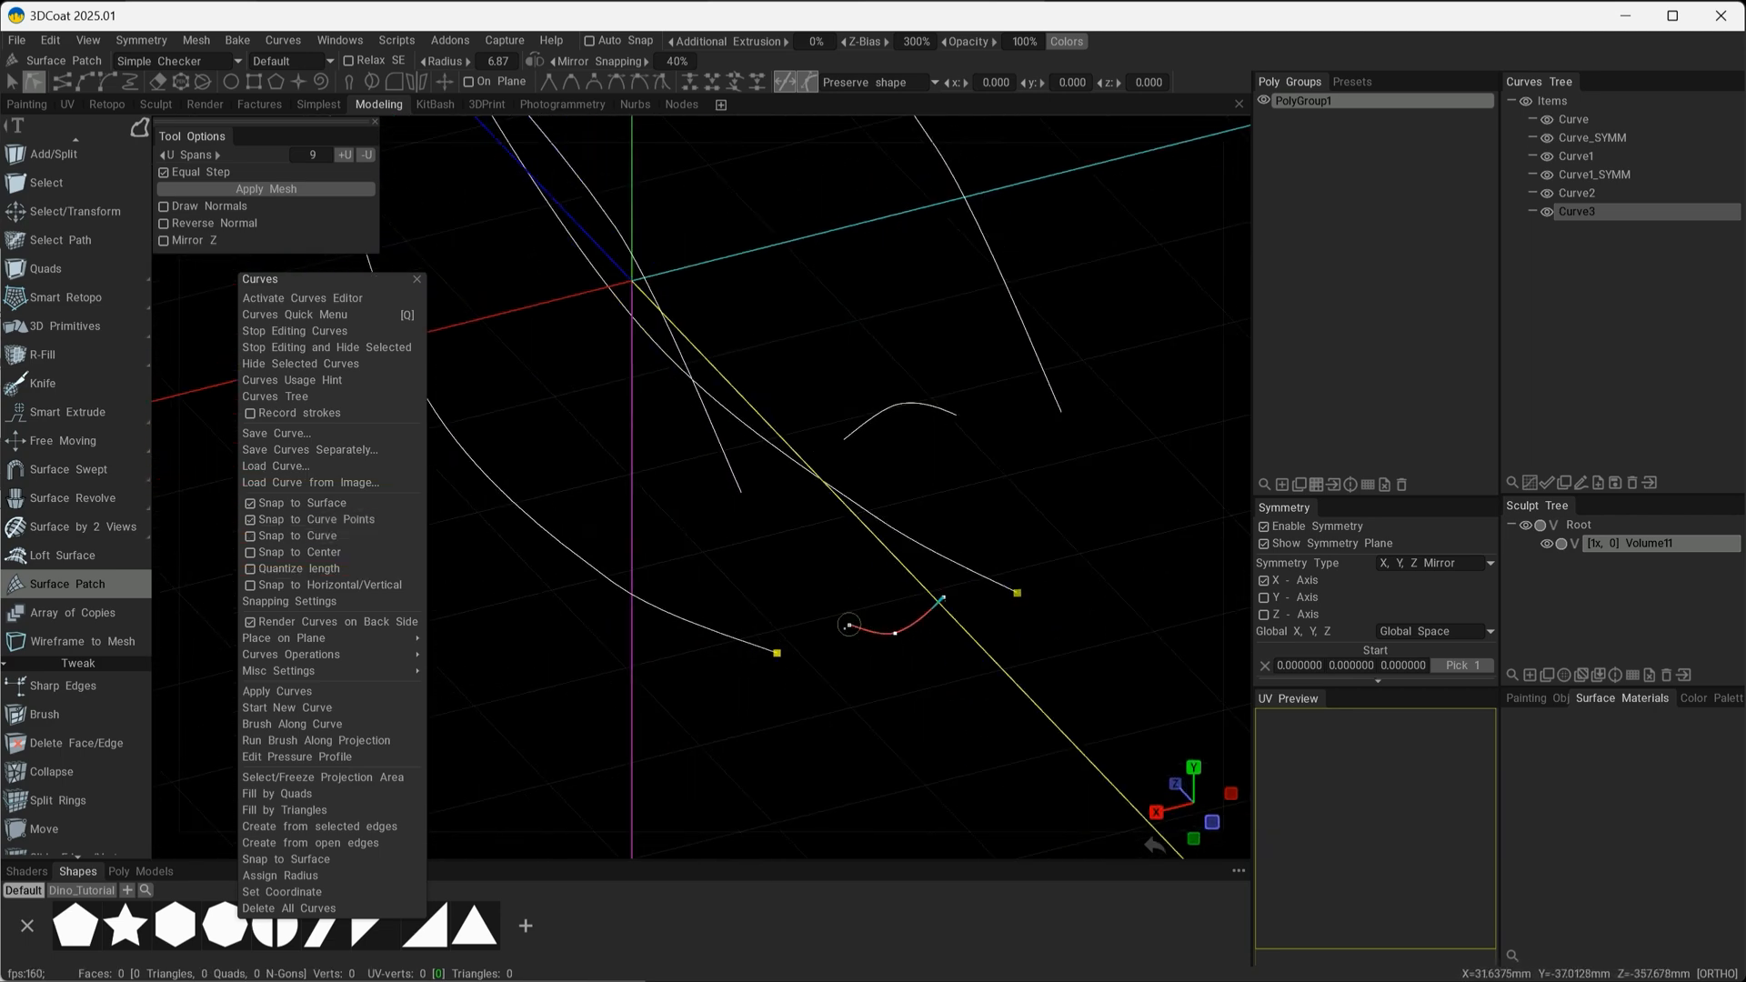
pyautogui.moveTo(858, 706)
pyautogui.keyDown('alt'); pyautogui.mouseDown()
pyautogui.moveTo(883, 742)
pyautogui.moveTo(875, 725)
pyautogui.mouseUp(); pyautogui.keyUp('alt')
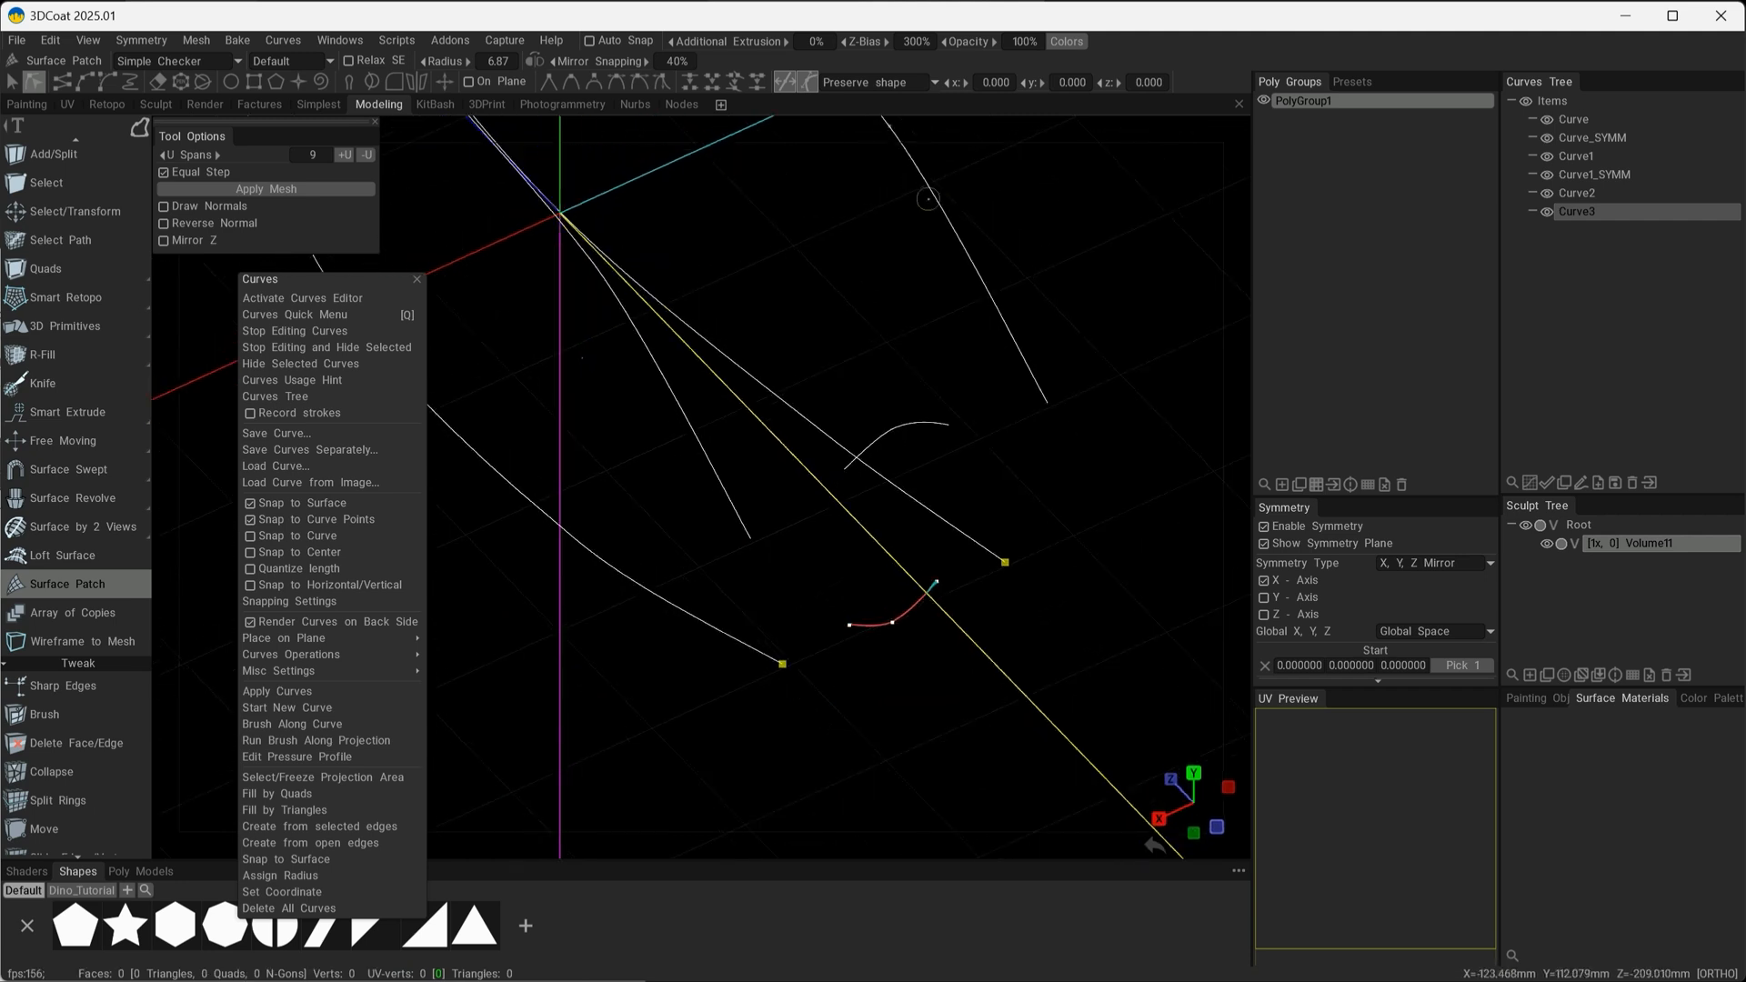
pyautogui.click(1117, 104)
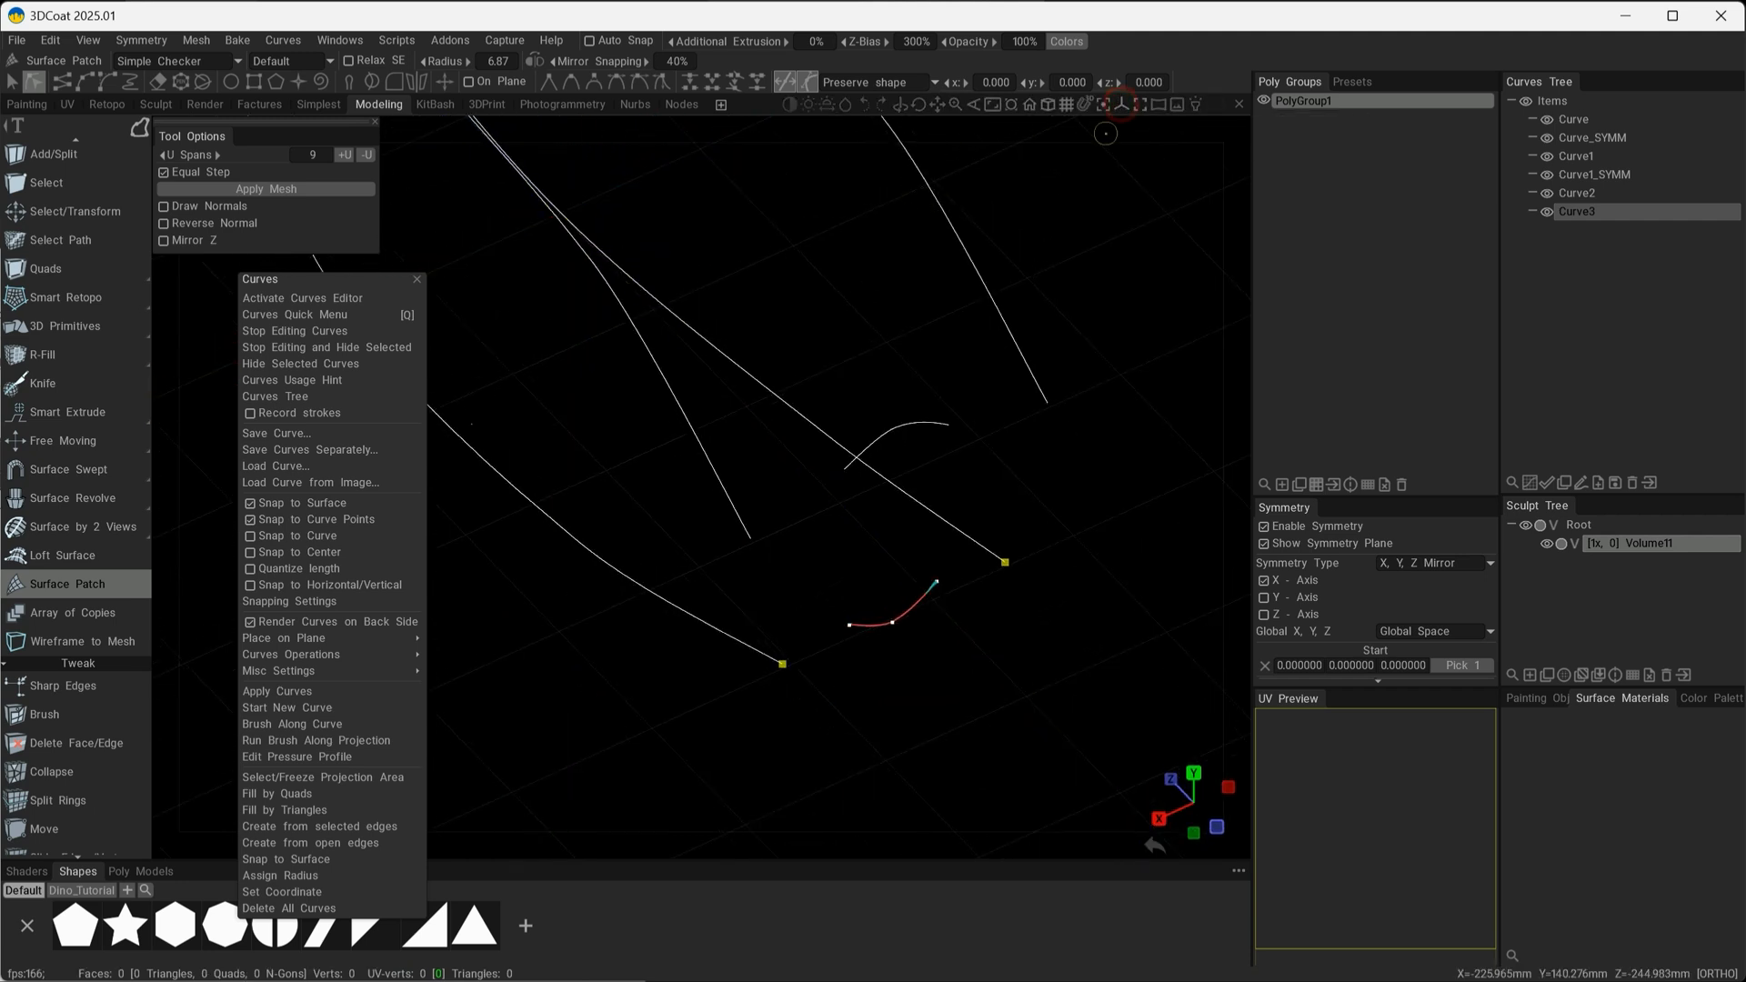
# Snap the end points of the lower and upper cross curves onto the adjacent end points of the side curves.
pyautogui.keyDown('alt'); pyautogui.moveTo(933, 546); pyautogui.dragTo(869, 519); pyautogui.keyUp('alt')
pyautogui.moveTo(836, 648); pyautogui.dragTo(949, 683)
pyautogui.moveTo(839, 446); pyautogui.dragTo(732, 487)
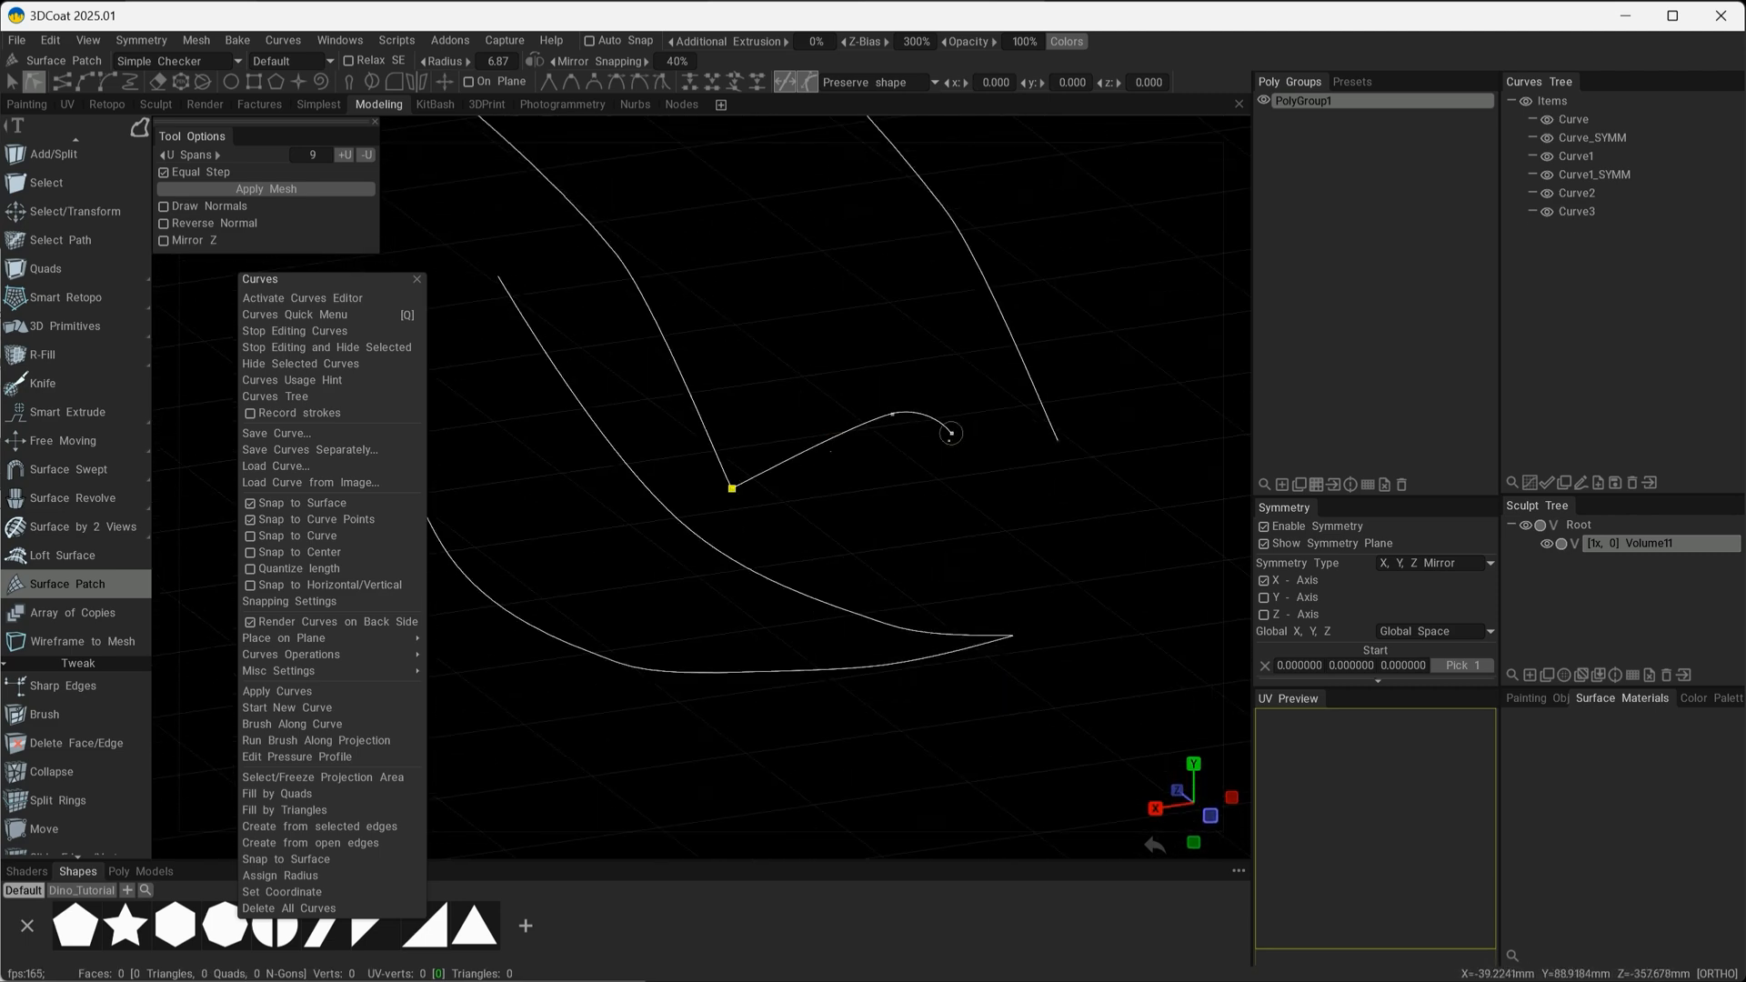
pyautogui.moveTo(951, 433); pyautogui.dragTo(1057, 440)
pyautogui.moveTo(990, 538)
pyautogui.keyDown('alt'); pyautogui.mouseDown()
pyautogui.moveTo(1080, 503)
pyautogui.moveTo(825, 586)
pyautogui.moveTo(932, 624)
pyautogui.moveTo(796, 593)
pyautogui.mouseUp(); pyautogui.keyUp('alt')
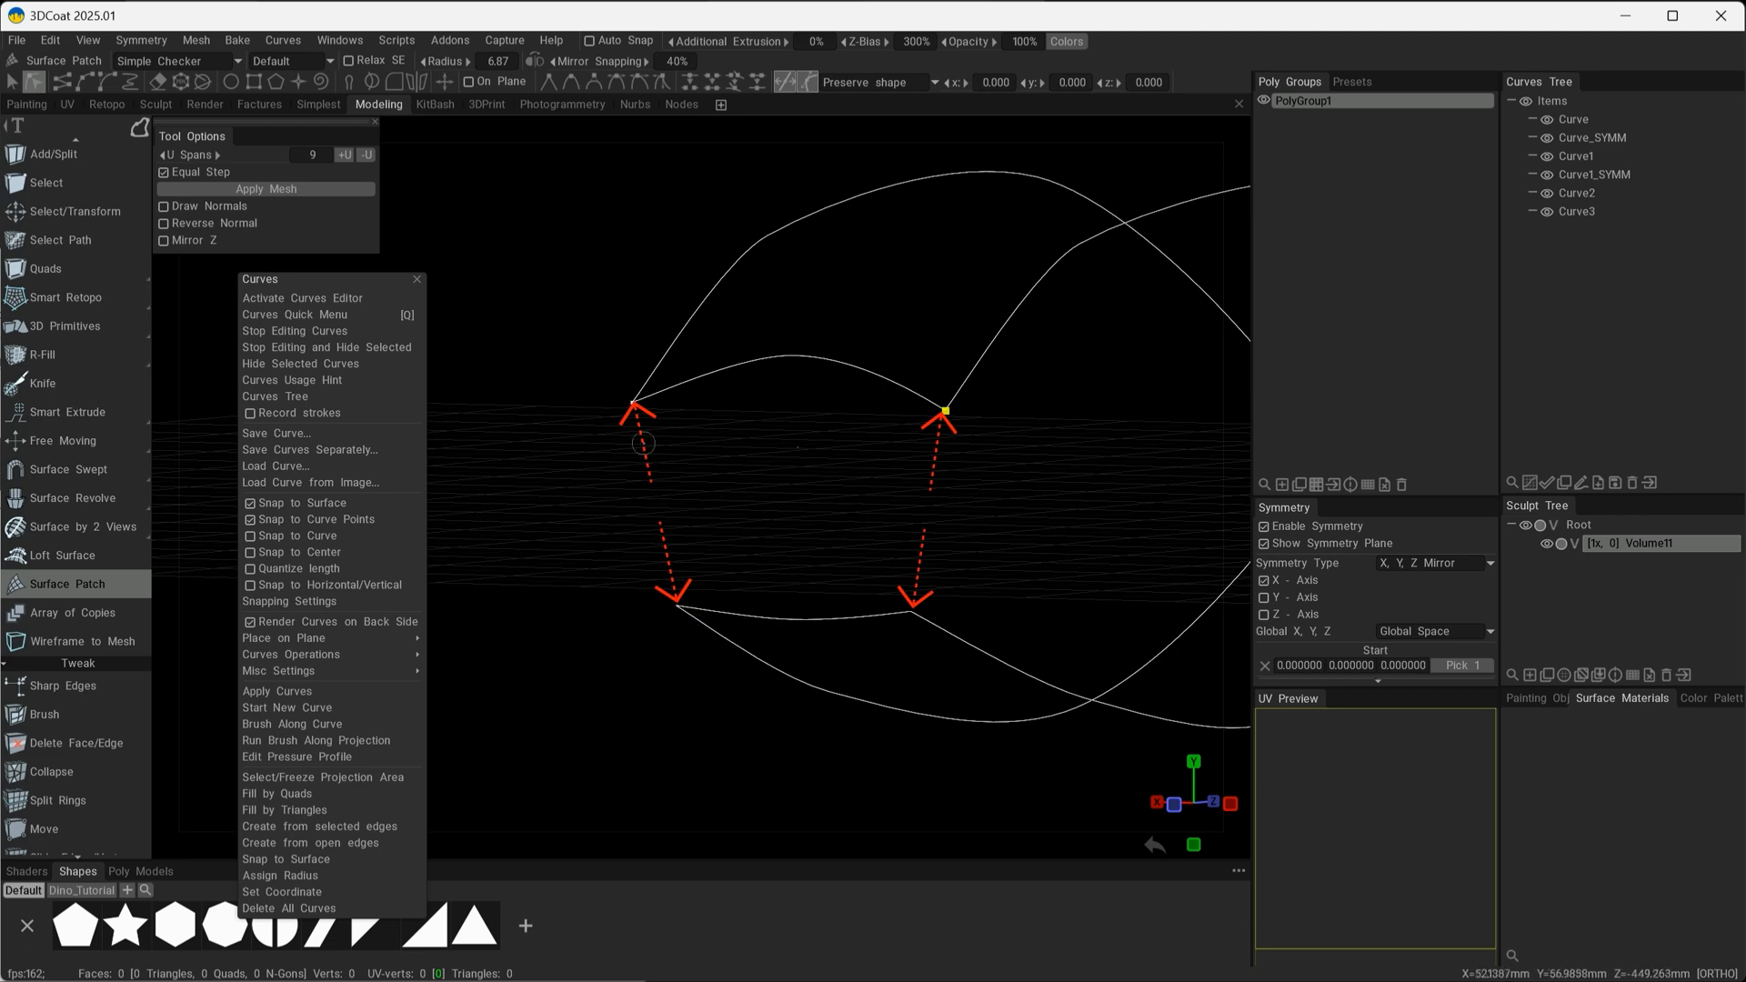
# Draw a three-point vertical connecting curve between the upper and lower side-curve ends on one side.
pyautogui.moveTo(760, 519)
pyautogui.keyDown('alt'); pyautogui.mouseDown()
pyautogui.moveTo(729, 526)
pyautogui.moveTo(784, 525)
pyautogui.moveTo(691, 473)
pyautogui.mouseUp(); pyautogui.keyUp('alt')
pyautogui.click(624, 421)
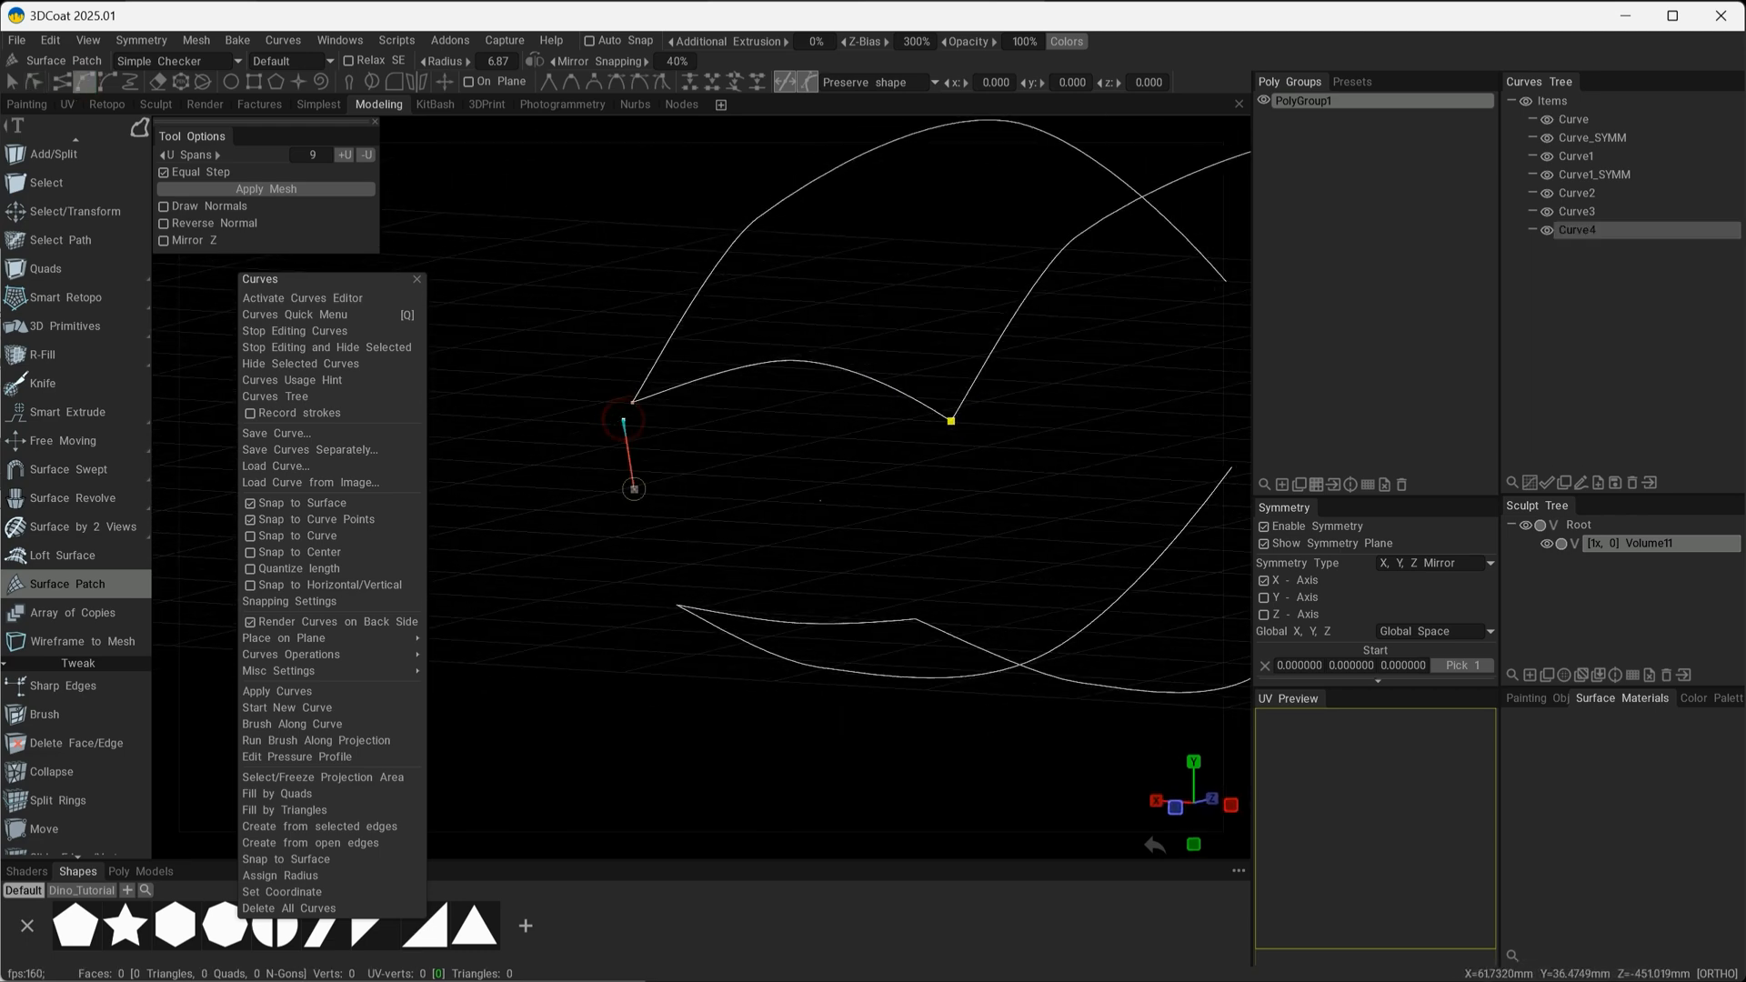
pyautogui.click(656, 593)
pyautogui.keyDown('alt'); pyautogui.moveTo(729, 555); pyautogui.dragTo(846, 510); pyautogui.keyUp('alt')
pyautogui.keyDown('alt'); pyautogui.moveTo(845, 510); pyautogui.dragTo(1064, 557, button='middle'); pyautogui.keyUp('alt')
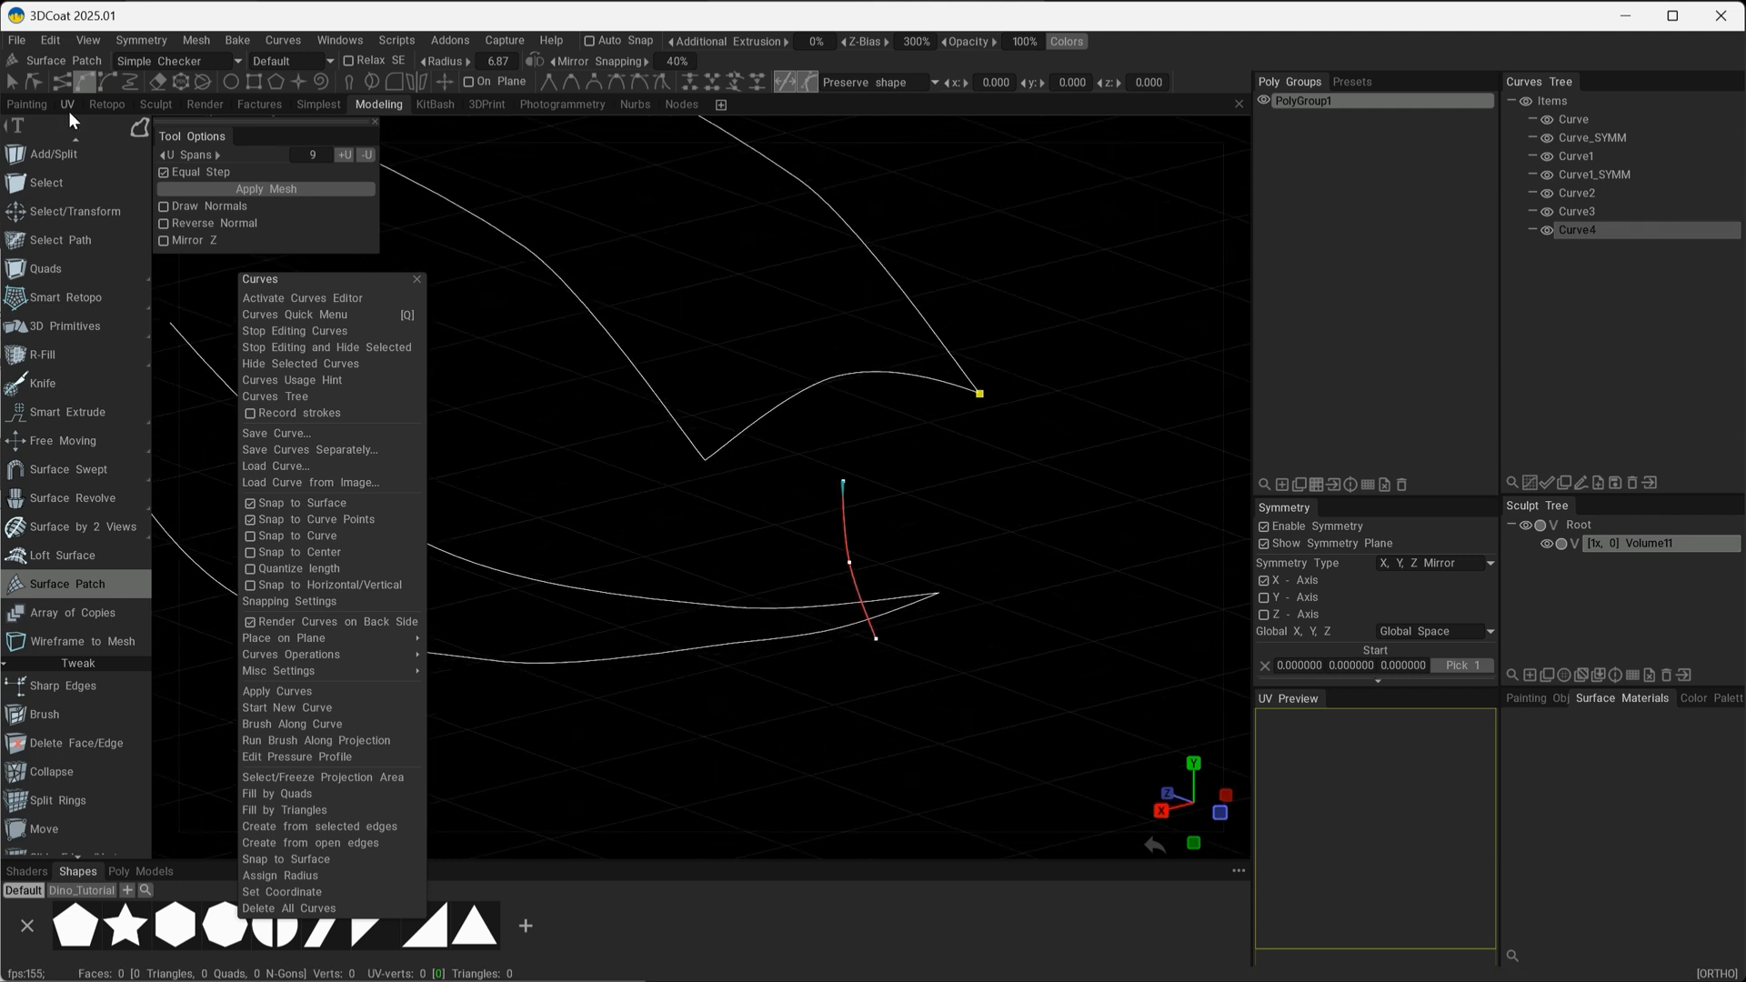
# Snap the vertical curve's ends onto the upper and lower corner points and move its middle point outward in the Back view.
pyautogui.click(730, 467)
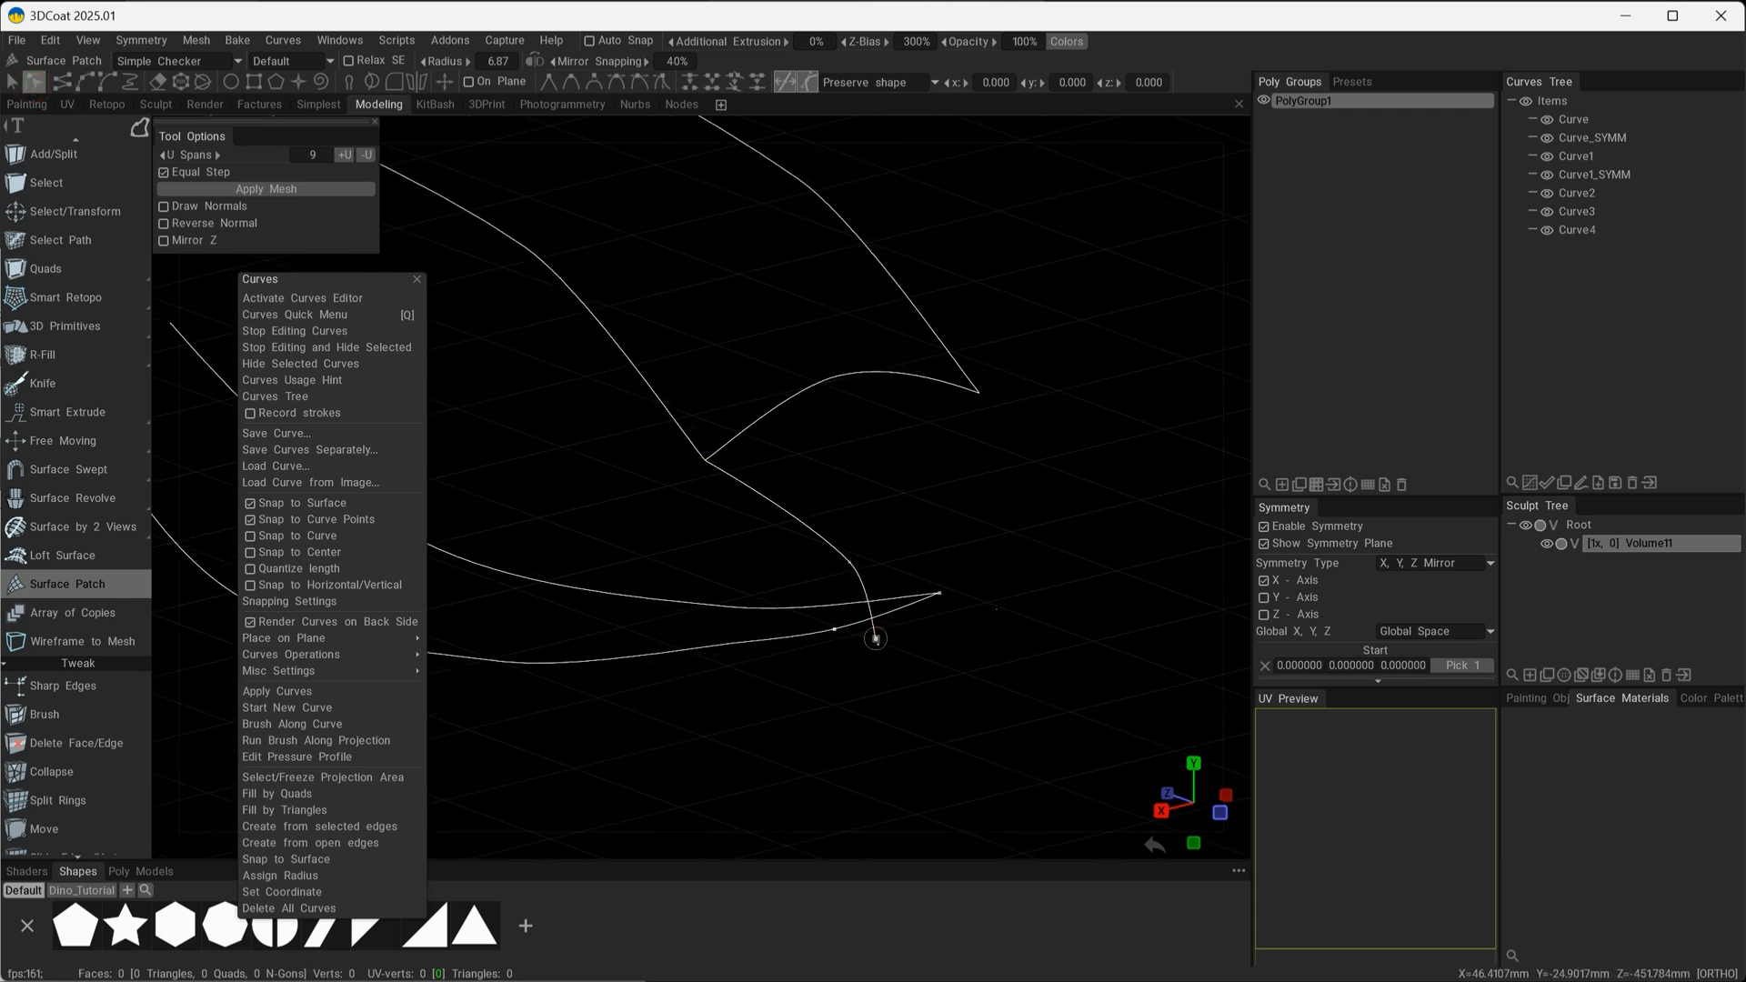
pyautogui.moveTo(876, 639); pyautogui.dragTo(957, 561)
pyautogui.click(898, 522)
pyautogui.keyDown('alt'); pyautogui.moveTo(846, 557); pyautogui.dragTo(678, 609); pyautogui.keyUp('alt')
pyautogui.keyDown('alt'); pyautogui.moveTo(869, 519); pyautogui.dragTo(642, 388); pyautogui.keyUp('alt')
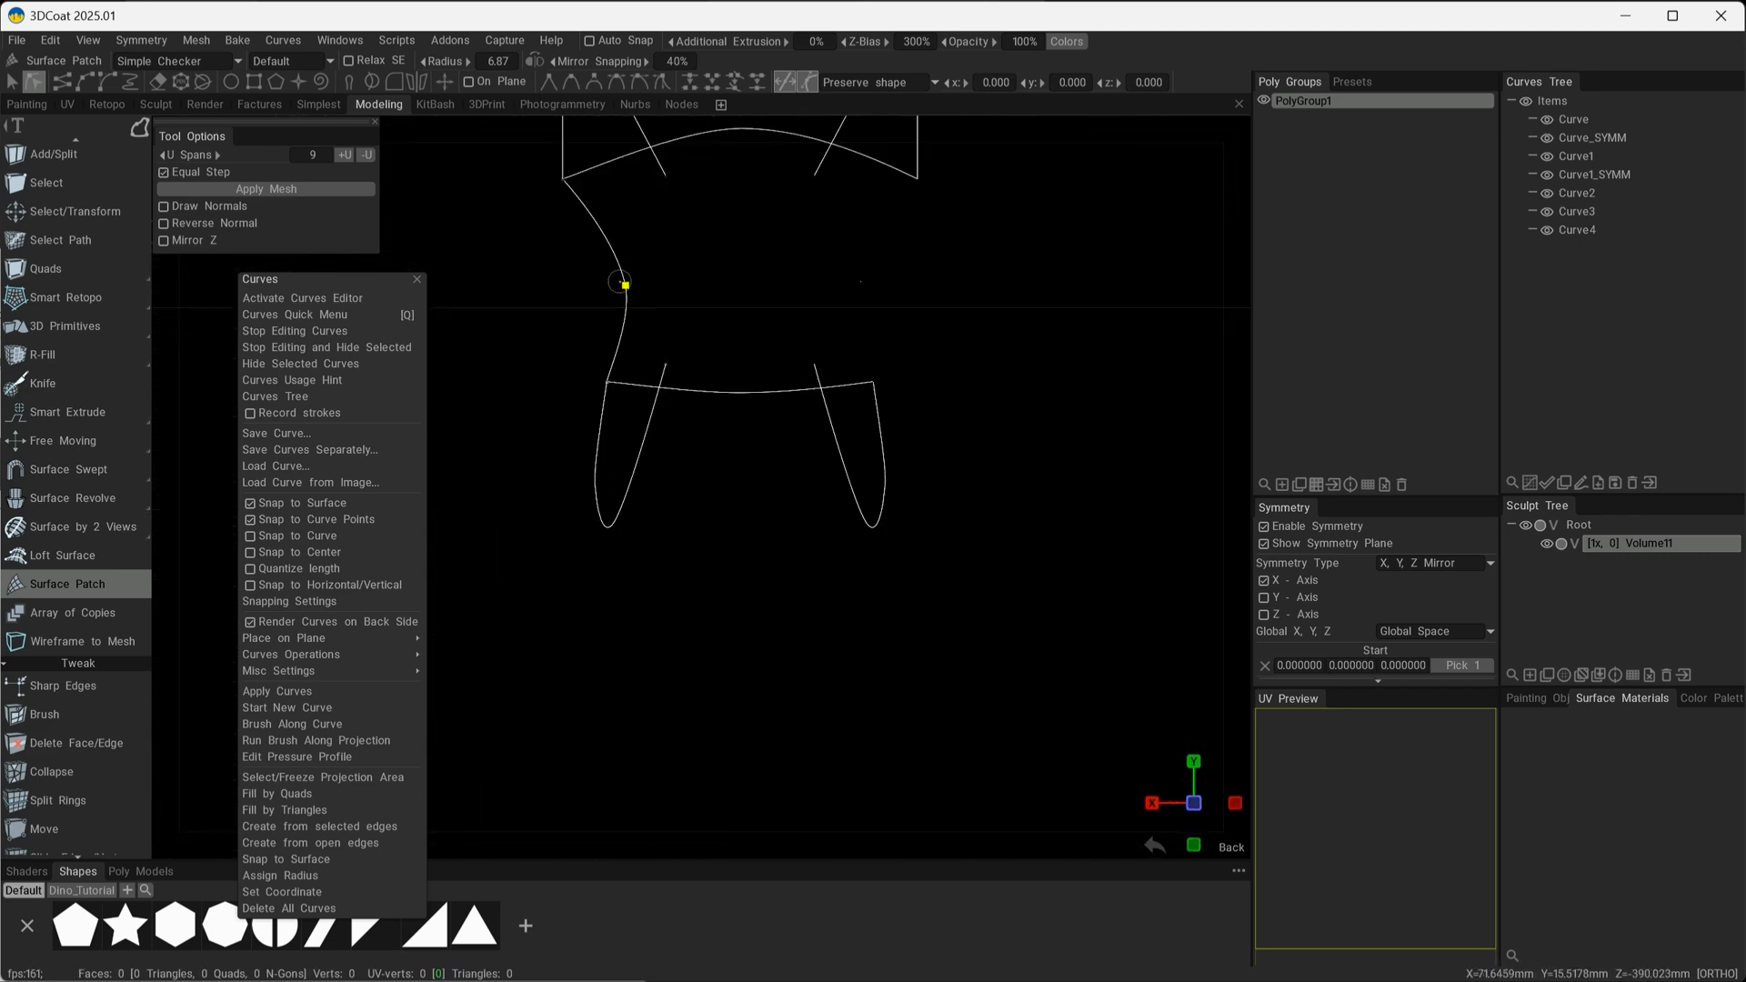
pyautogui.moveTo(625, 285); pyautogui.dragTo(558, 285)
pyautogui.keyDown('alt'); pyautogui.moveTo(838, 394); pyautogui.dragTo(911, 463); pyautogui.keyUp('alt')
# Select the vertical connecting curve and create its mirrored copy across X.
pyautogui.click(13, 81)
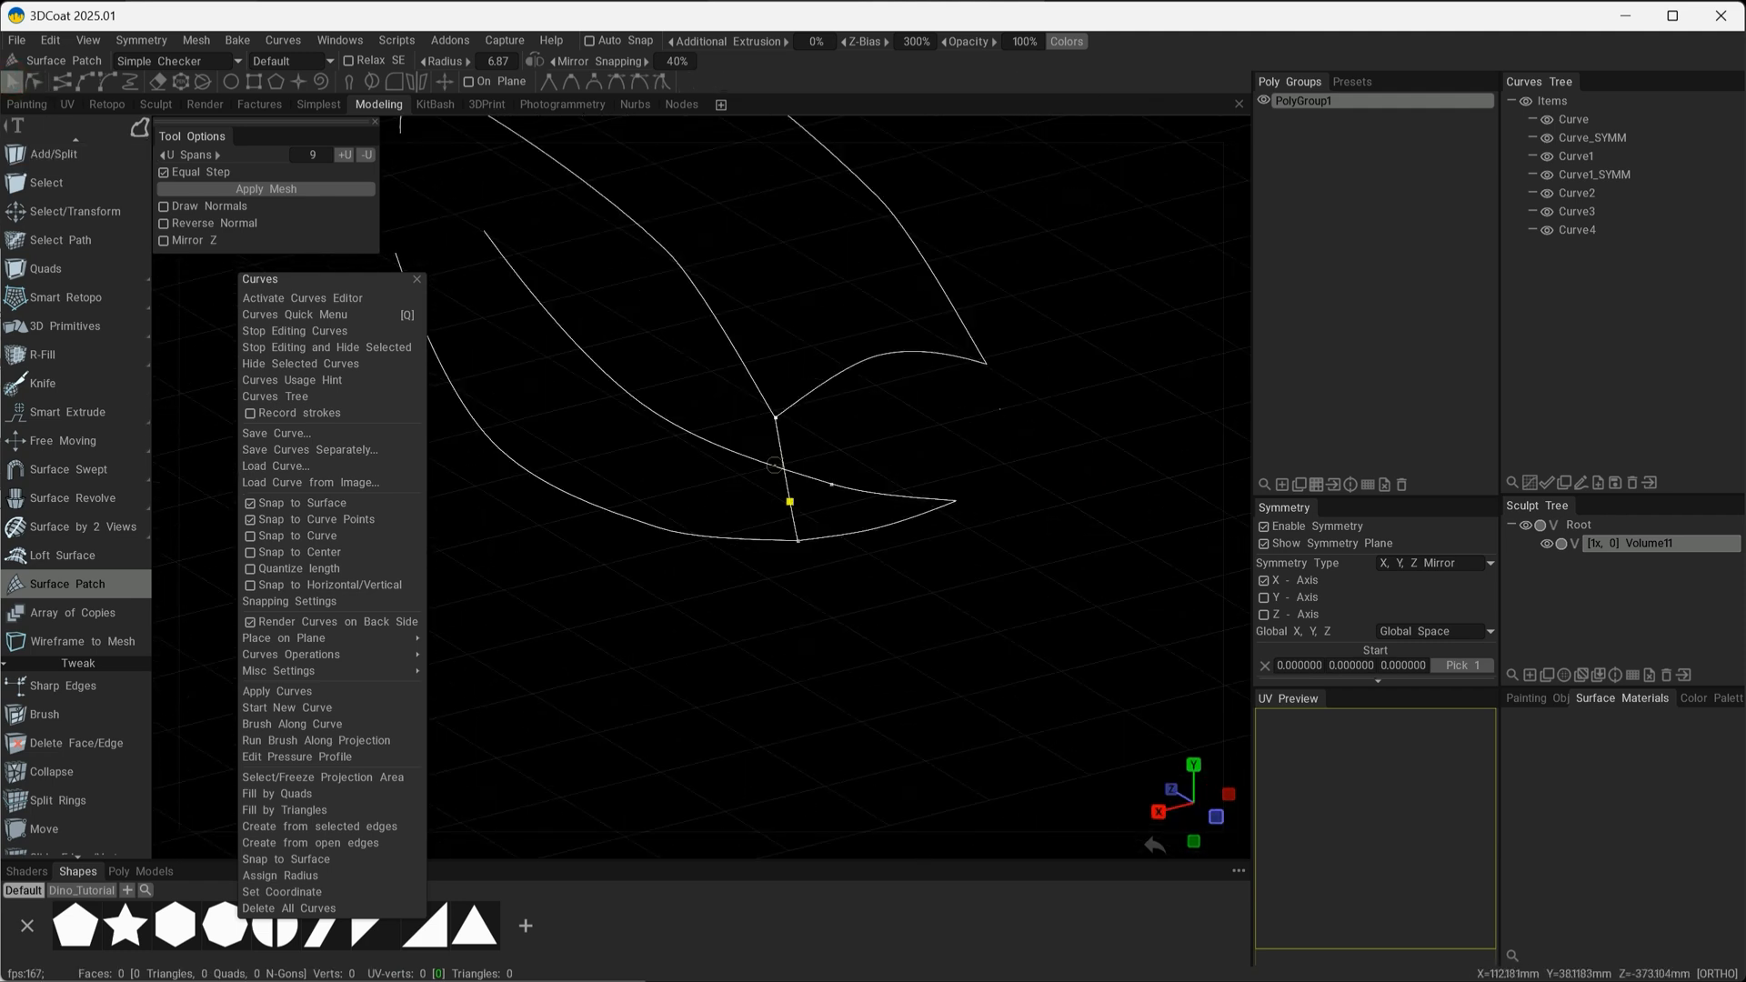
pyautogui.click(781, 448)
pyautogui.keyDown('alt'); pyautogui.moveTo(861, 624); pyautogui.dragTo(559, 155); pyautogui.keyUp('alt')
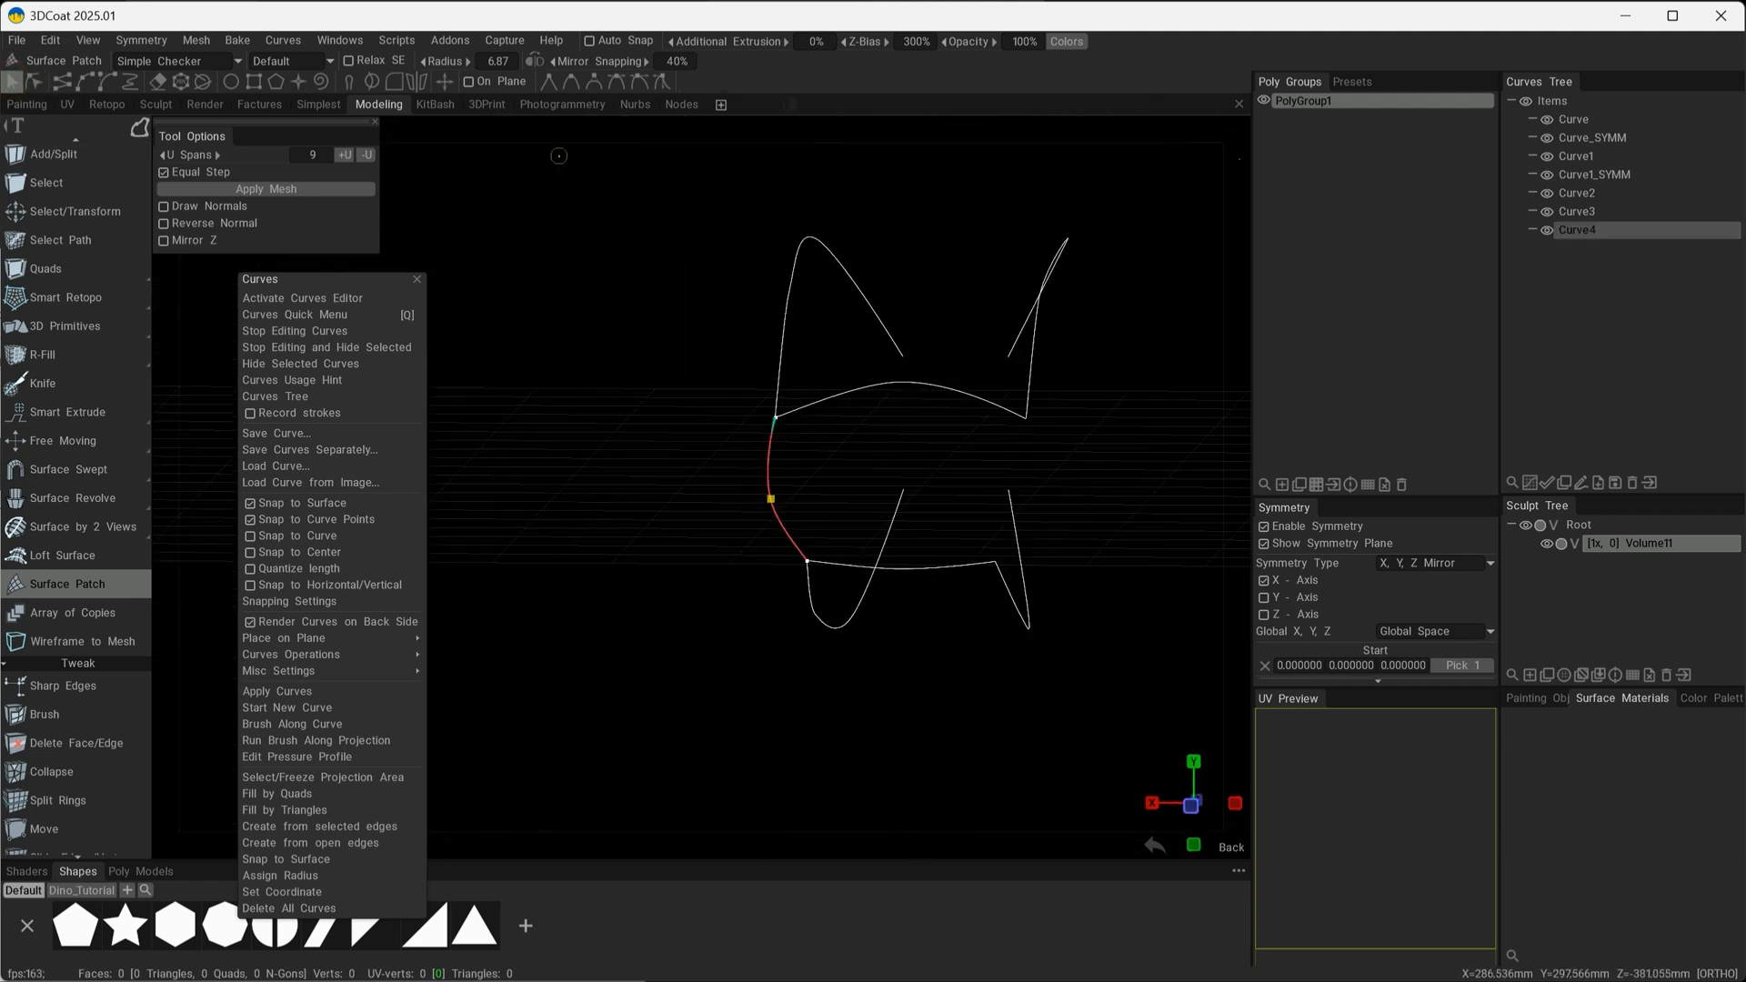
pyautogui.click(413, 85)
# Draw a three-point upward-arched cross curve between the upper side curves at the cage's opposite, still open end.
pyautogui.keyDown('alt'); pyautogui.moveTo(970, 729); pyautogui.dragTo(938, 654); pyautogui.keyUp('alt')
pyautogui.keyDown('alt'); pyautogui.moveTo(908, 657); pyautogui.dragTo(1019, 756, button='middle'); pyautogui.keyUp('alt')
pyautogui.keyDown('alt'); pyautogui.moveTo(1019, 763); pyautogui.dragTo(776, 626); pyautogui.keyUp('alt')
pyautogui.keyDown('alt'); pyautogui.moveTo(776, 626); pyautogui.dragTo(764, 537, button='right'); pyautogui.keyUp('alt')
pyautogui.moveTo(764, 537)
pyautogui.keyDown('alt'); pyautogui.mouseDown()
pyautogui.moveTo(745, 503)
pyautogui.moveTo(784, 509)
pyautogui.moveTo(682, 433)
pyautogui.moveTo(655, 340)
pyautogui.mouseUp(); pyautogui.keyUp('alt')
pyautogui.click(84, 83)
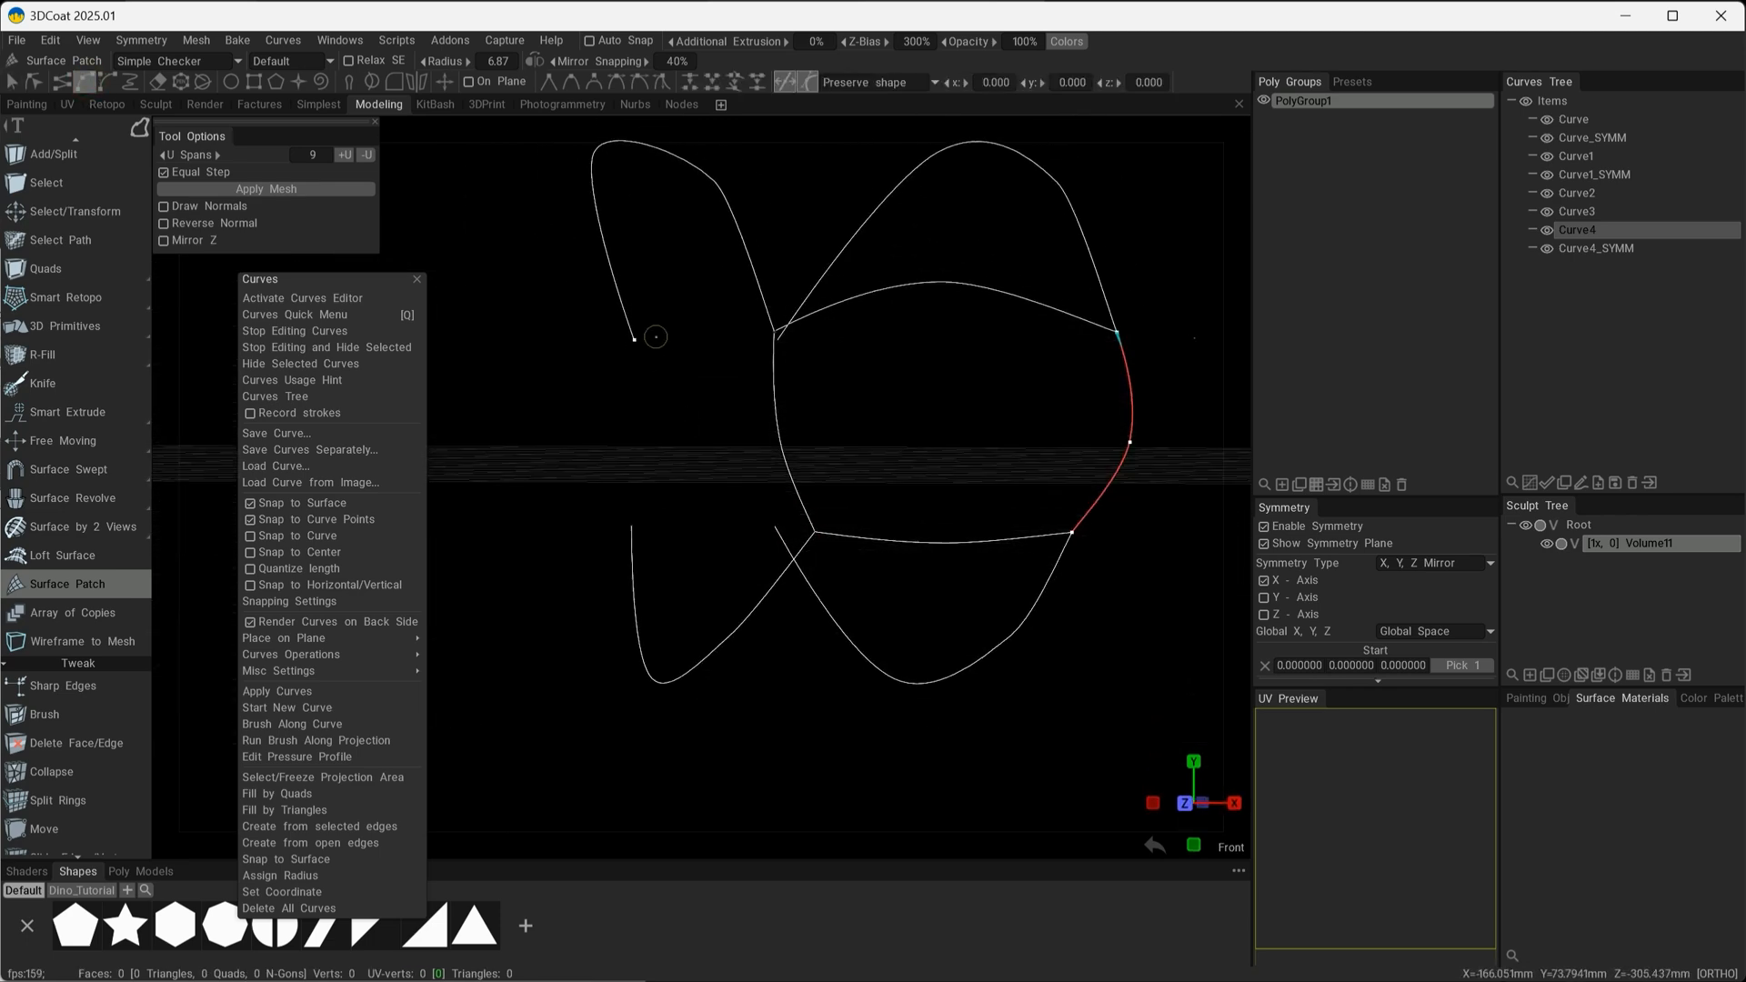
pyautogui.click(655, 337)
pyautogui.click(740, 297)
pyautogui.keyDown('alt'); pyautogui.moveTo(733, 264); pyautogui.dragTo(756, 445); pyautogui.keyUp('alt')
pyautogui.keyDown('alt'); pyautogui.moveTo(865, 351); pyautogui.dragTo(764, 509); pyautogui.keyUp('alt')
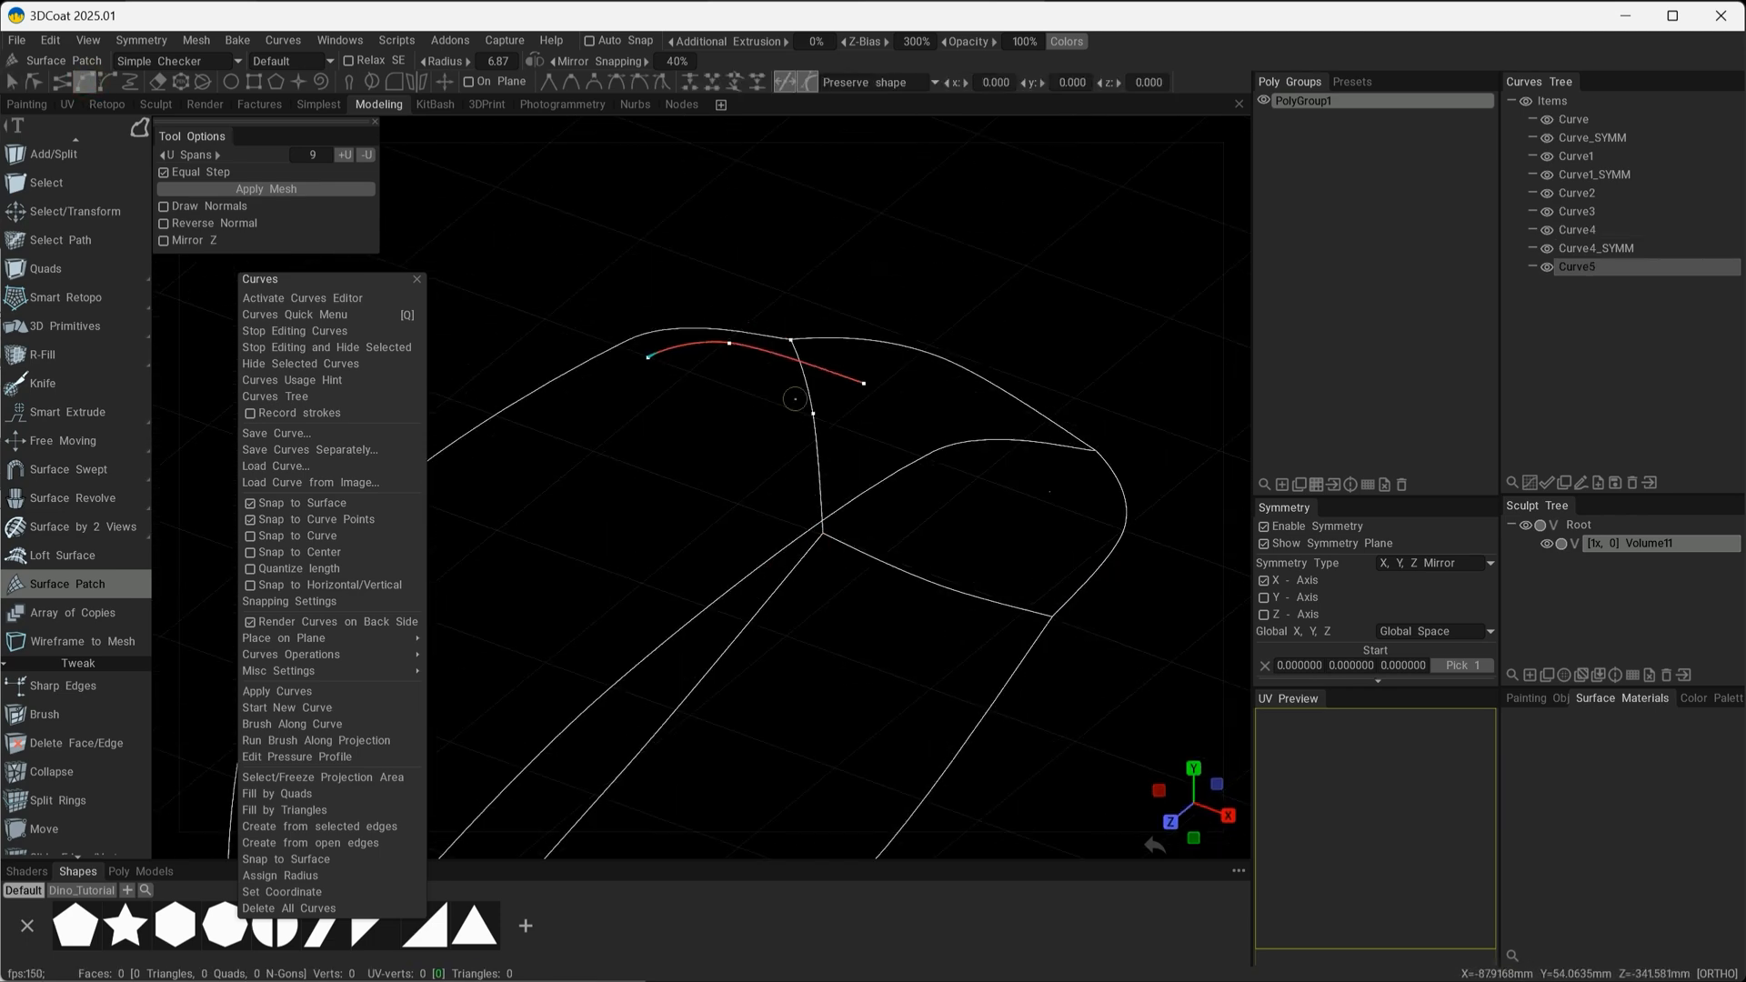
pyautogui.keyDown('alt'); pyautogui.moveTo(764, 509); pyautogui.dragTo(1033, 291, button='middle'); pyautogui.keyUp('alt')
pyautogui.keyDown('alt'); pyautogui.moveTo(586, 731); pyautogui.dragTo(873, 668); pyautogui.keyUp('alt')
pyautogui.press('Escape')
# Snap the new arched curve's end points onto the two upper side-curve ends and adjust its middle point.
pyautogui.moveTo(1219, 237); pyautogui.dragTo(719, 637)
pyautogui.keyDown('alt'); pyautogui.moveTo(773, 637); pyautogui.dragTo(760, 572, button='right'); pyautogui.keyUp('alt')
pyautogui.keyDown('alt'); pyautogui.moveTo(761, 573); pyautogui.dragTo(710, 674); pyautogui.keyUp('alt')
pyautogui.keyDown('alt'); pyautogui.moveTo(709, 674); pyautogui.dragTo(936, 589, button='middle'); pyautogui.keyUp('alt')
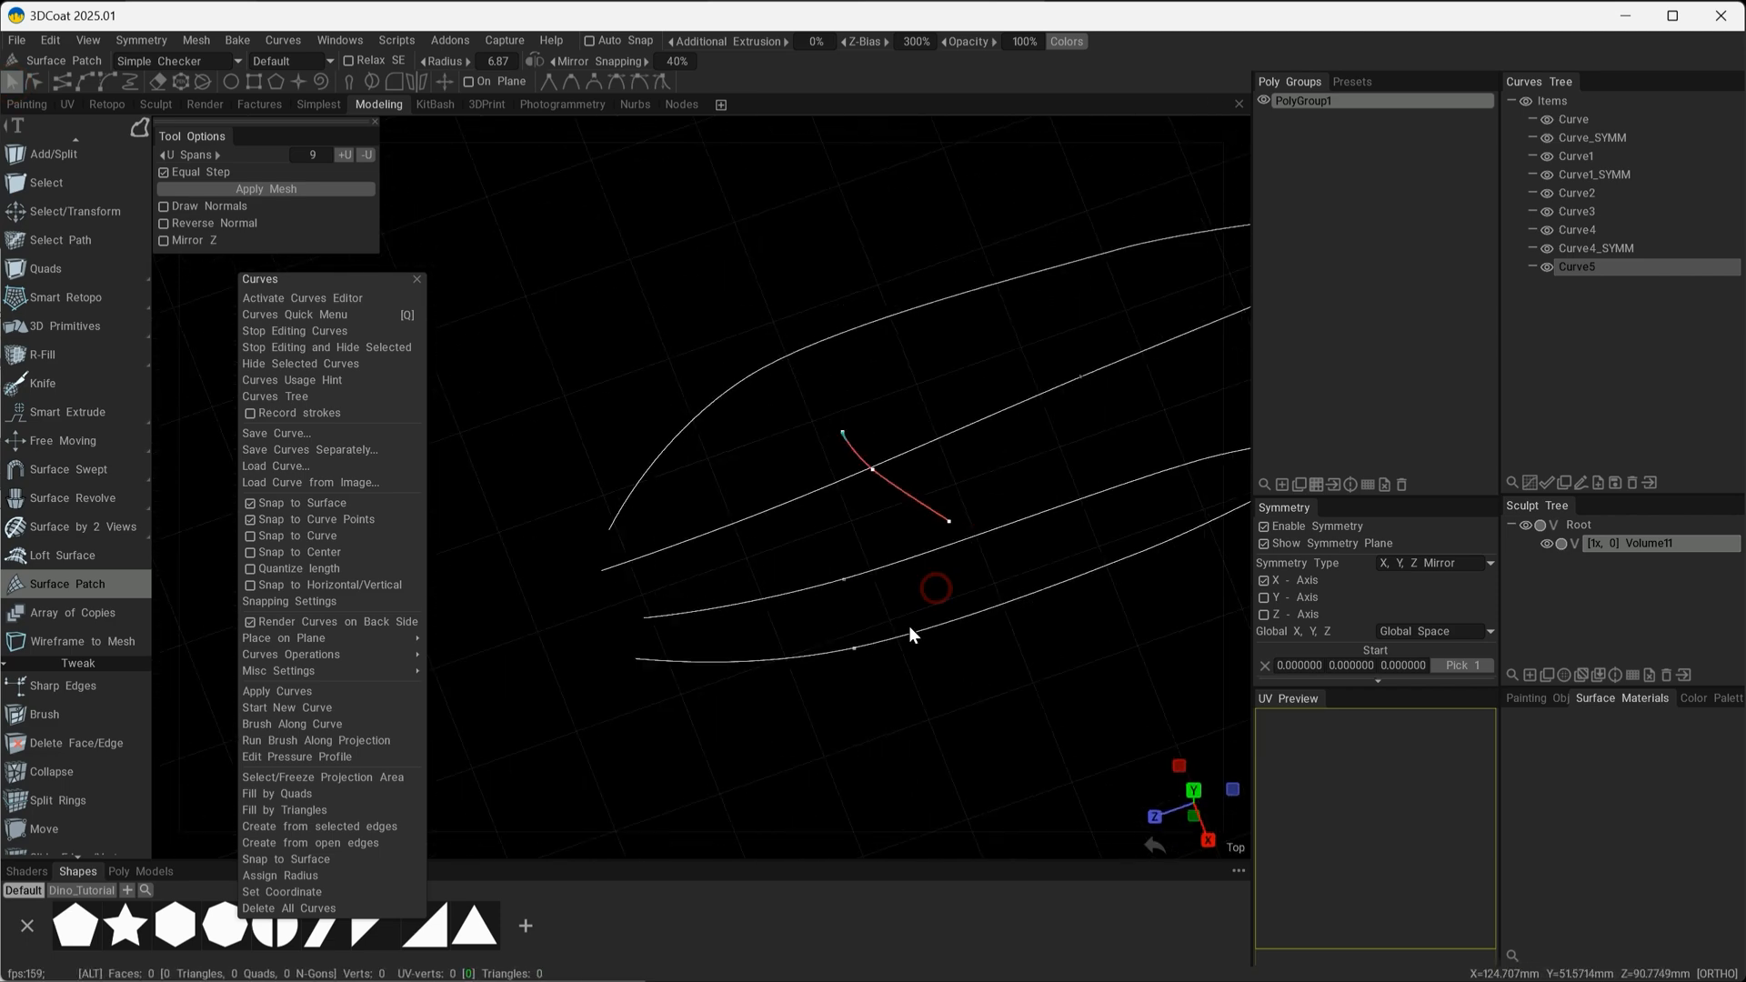
pyautogui.moveTo(909, 495); pyautogui.dragTo(621, 567)
pyautogui.keyDown('alt'); pyautogui.moveTo(621, 567); pyautogui.dragTo(859, 537, button='middle'); pyautogui.keyUp('alt')
pyautogui.keyDown('alt'); pyautogui.moveTo(859, 537); pyautogui.dragTo(979, 641, button='right'); pyautogui.keyUp('alt')
pyautogui.keyDown('alt'); pyautogui.moveTo(979, 642); pyautogui.dragTo(855, 660, button='middle'); pyautogui.keyUp('alt')
pyautogui.keyDown('alt'); pyautogui.moveTo(855, 660); pyautogui.dragTo(881, 682, button='right'); pyautogui.keyUp('alt')
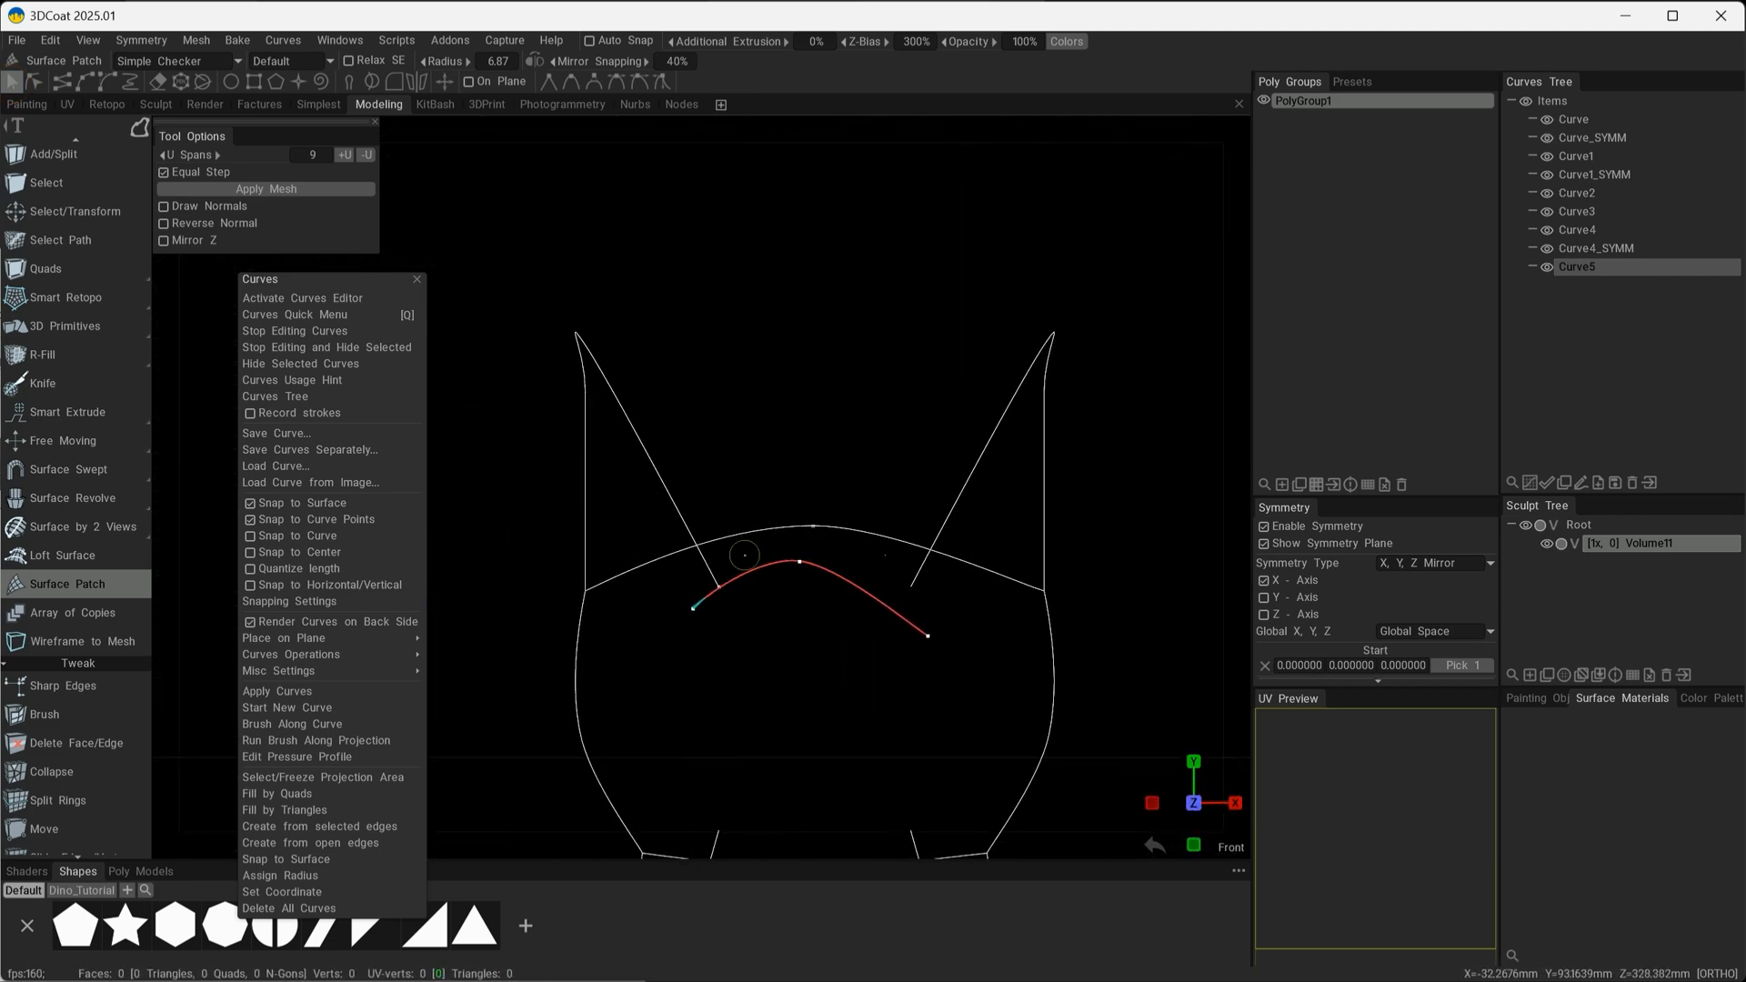
pyautogui.keyDown('alt'); pyautogui.moveTo(655, 427); pyautogui.dragTo(709, 426); pyautogui.keyUp('alt')
pyautogui.click(33, 82)
pyautogui.keyDown('alt'); pyautogui.moveTo(709, 427); pyautogui.dragTo(1069, 459, button='middle'); pyautogui.keyUp('alt')
pyautogui.keyDown('alt'); pyautogui.moveTo(1069, 460); pyautogui.dragTo(726, 576); pyautogui.keyUp('alt')
pyautogui.moveTo(929, 610); pyautogui.dragTo(918, 574)
pyautogui.keyDown('alt'); pyautogui.moveTo(918, 576); pyautogui.dragTo(576, 378); pyautogui.keyUp('alt')
pyautogui.press('Escape')
# Duplicate the arched cross curve, move the copy down to the lower side curves, and flip it to bow downward.
pyautogui.click(1576, 267)
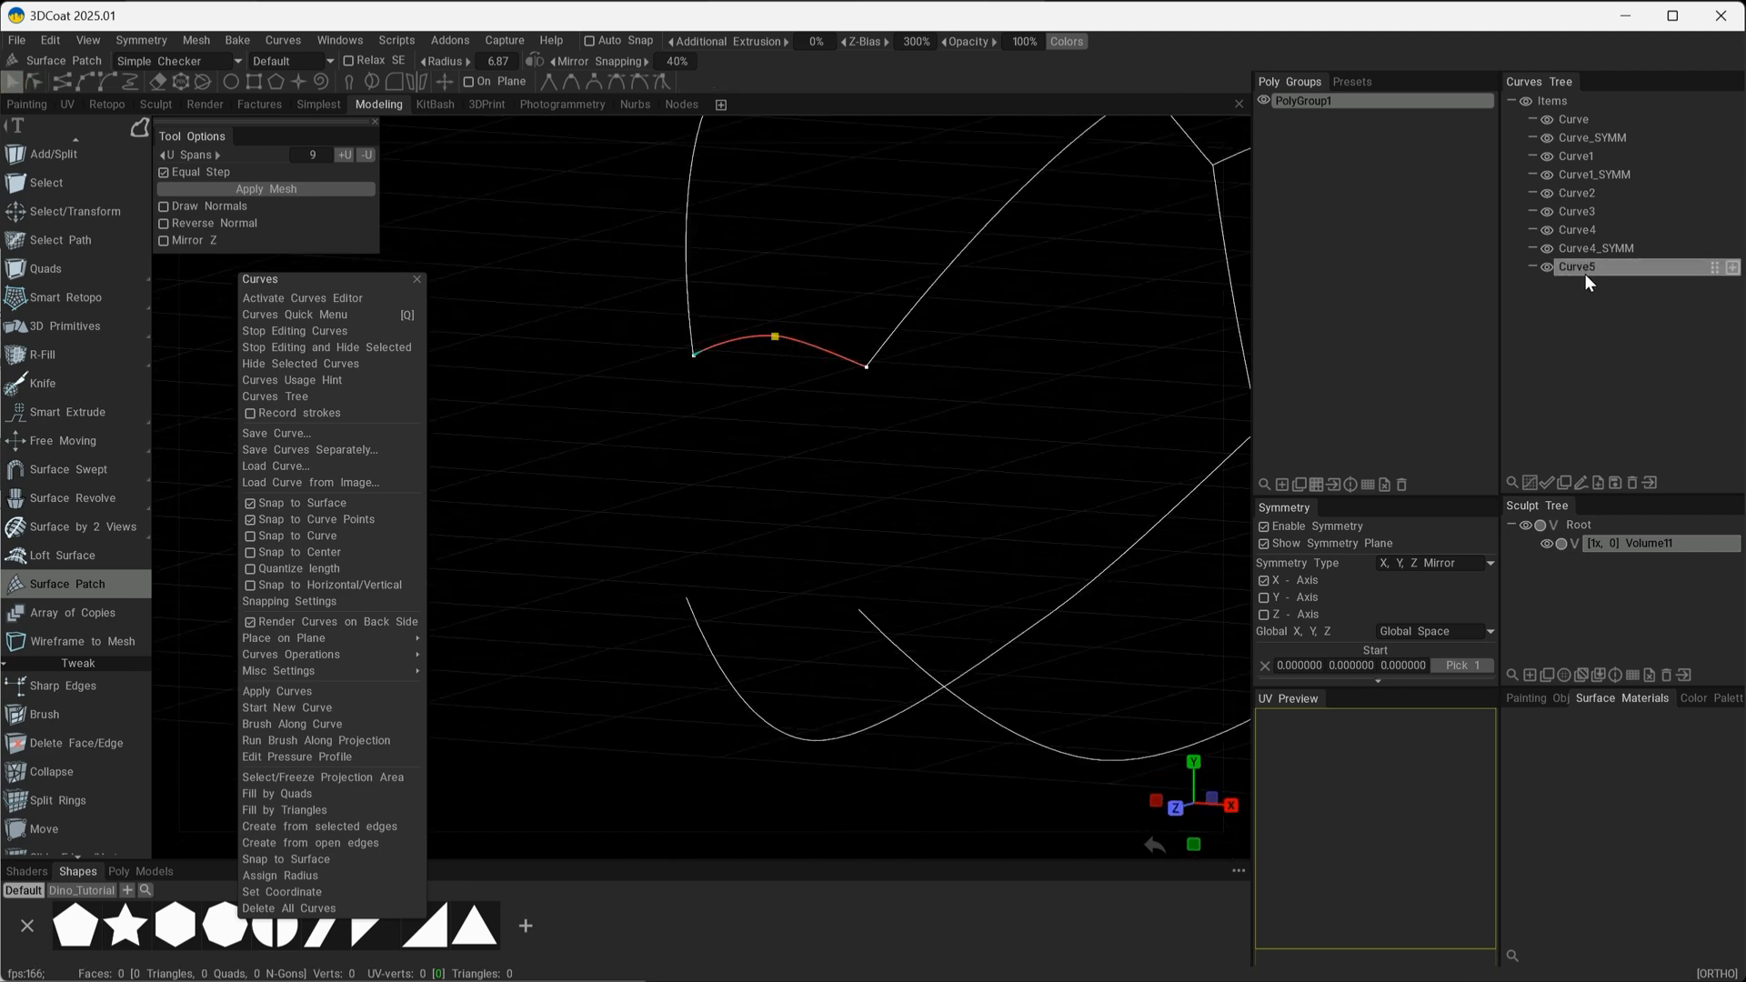
pyautogui.click(1564, 485)
pyautogui.moveTo(778, 244); pyautogui.dragTo(778, 460)
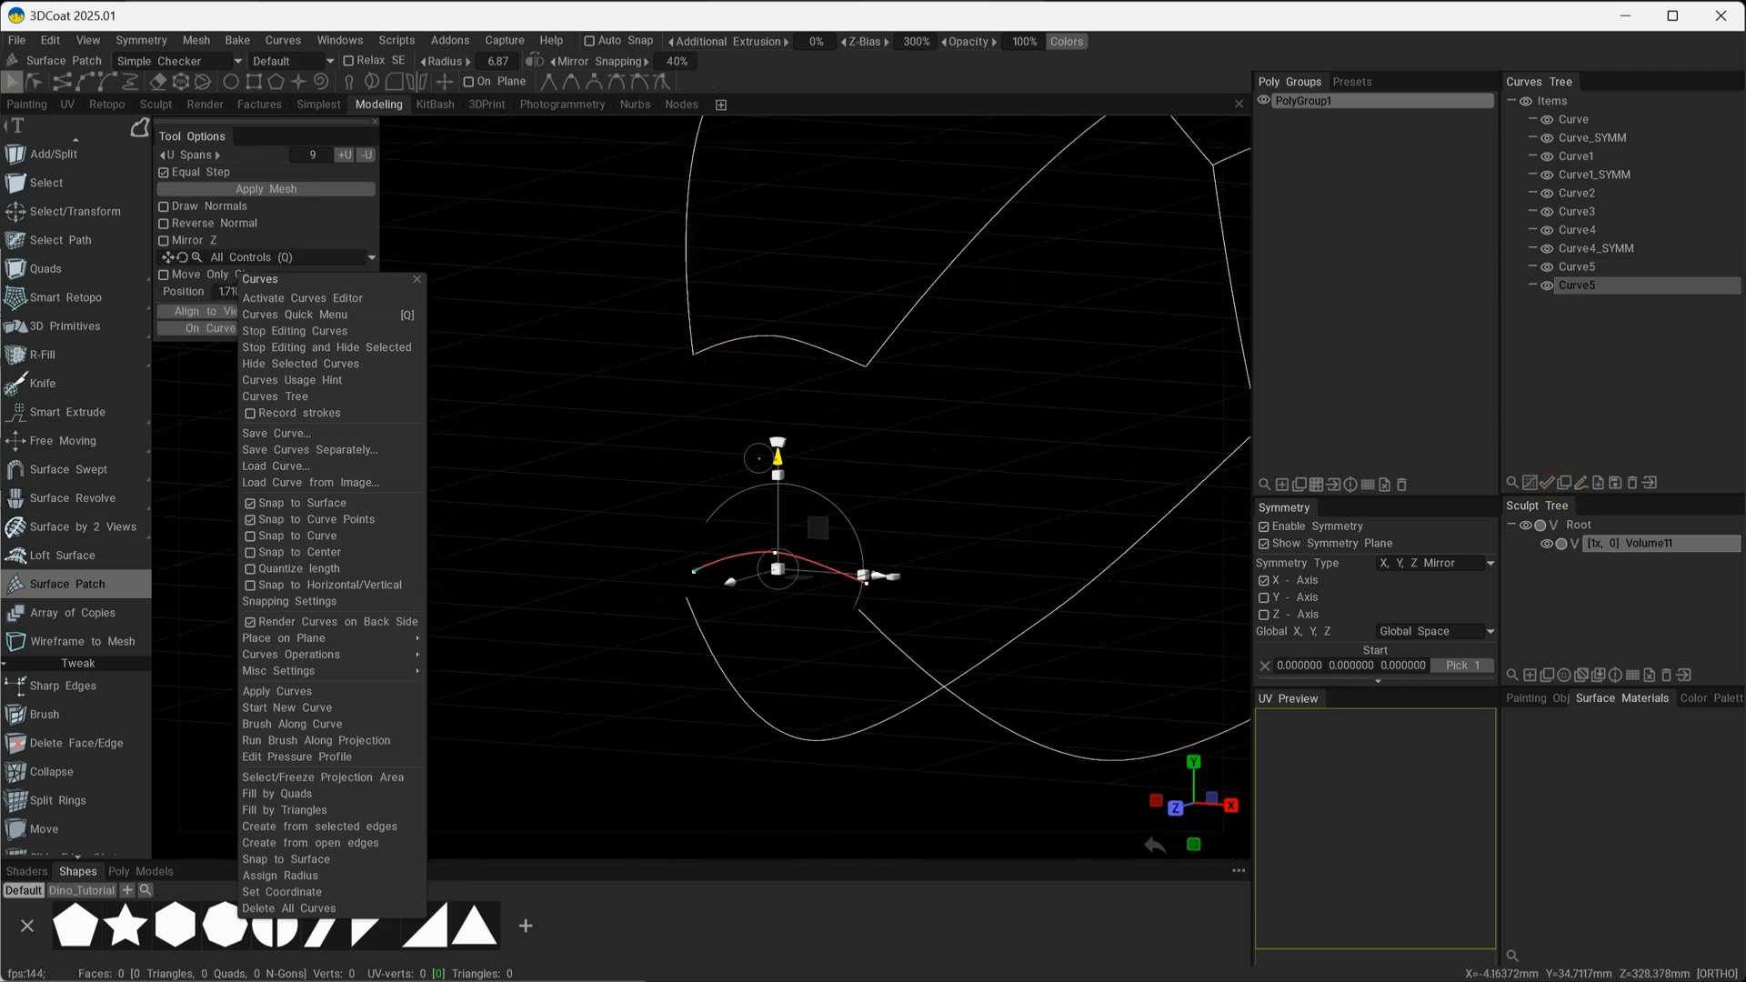
pyautogui.press('KP_6')
pyautogui.moveTo(733, 570); pyautogui.dragTo(875, 701)
pyautogui.keyDown('alt'); pyautogui.moveTo(937, 705); pyautogui.dragTo(790, 536); pyautogui.keyUp('alt')
pyautogui.keyDown('alt'); pyautogui.moveTo(886, 627); pyautogui.dragTo(780, 636); pyautogui.keyUp('alt')
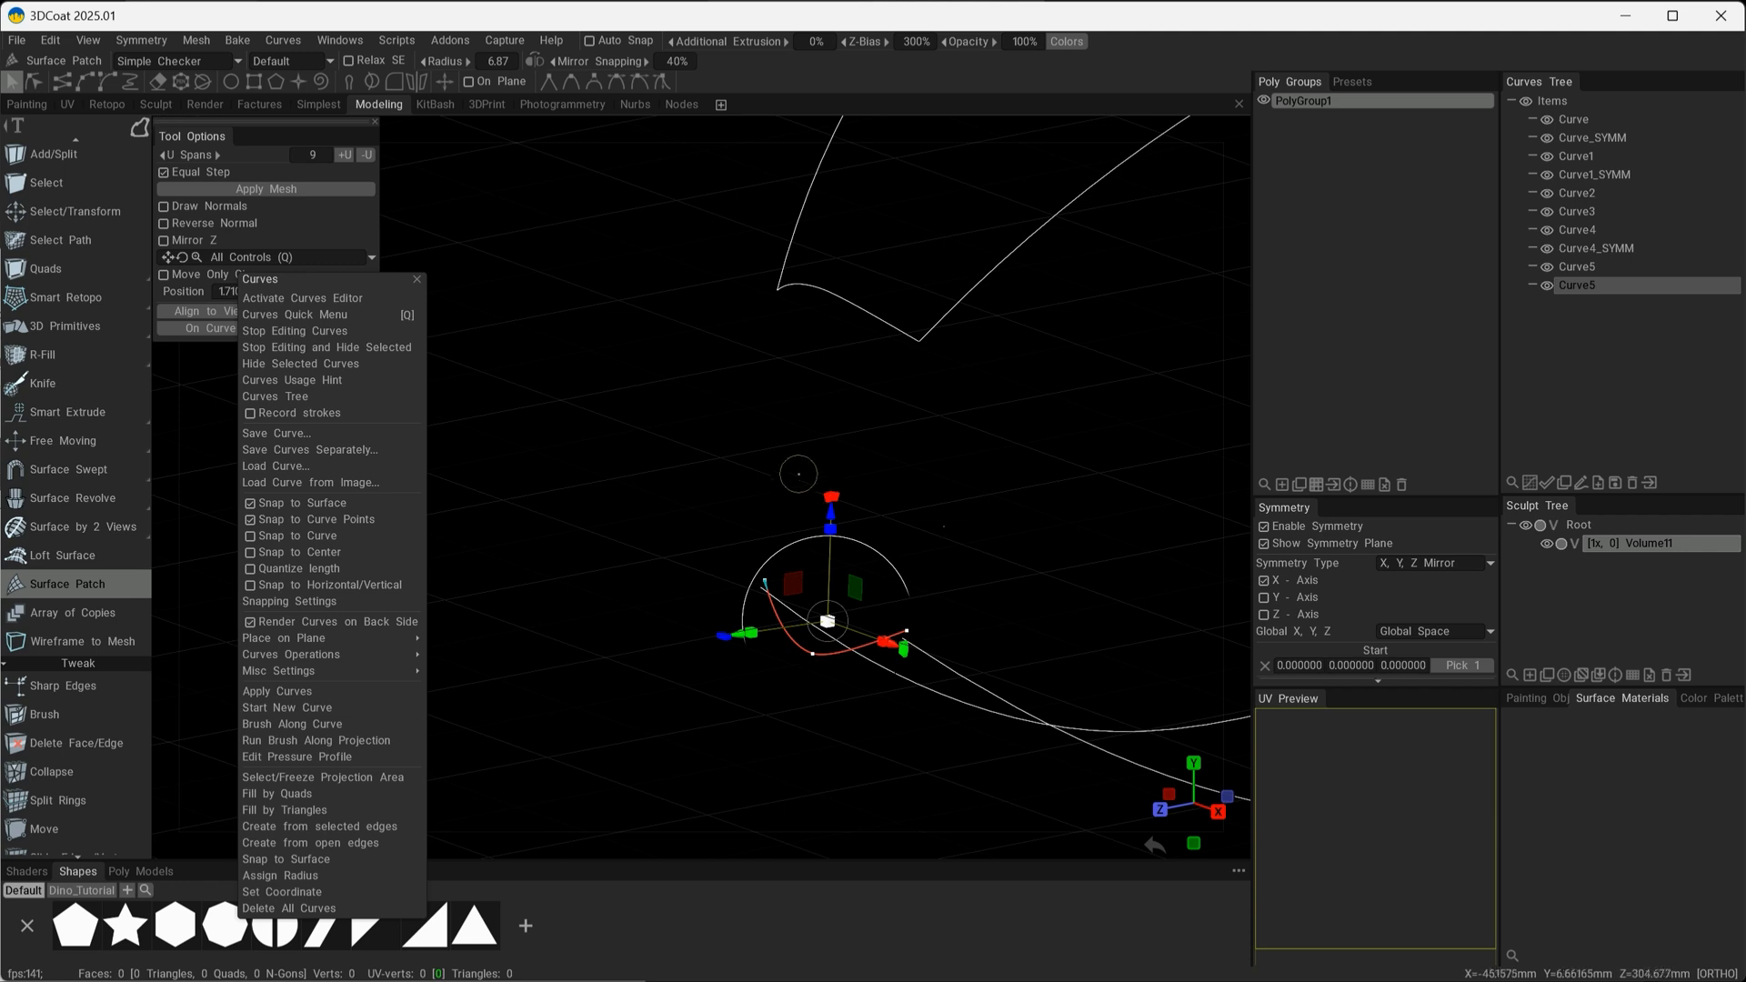
pyautogui.press('space')
pyautogui.click(762, 424)
# Snap the duplicated cross curve's two end points onto the lower side-curve ends.
pyautogui.keyDown('alt'); pyautogui.moveTo(885, 495); pyautogui.dragTo(831, 513); pyautogui.keyUp('alt')
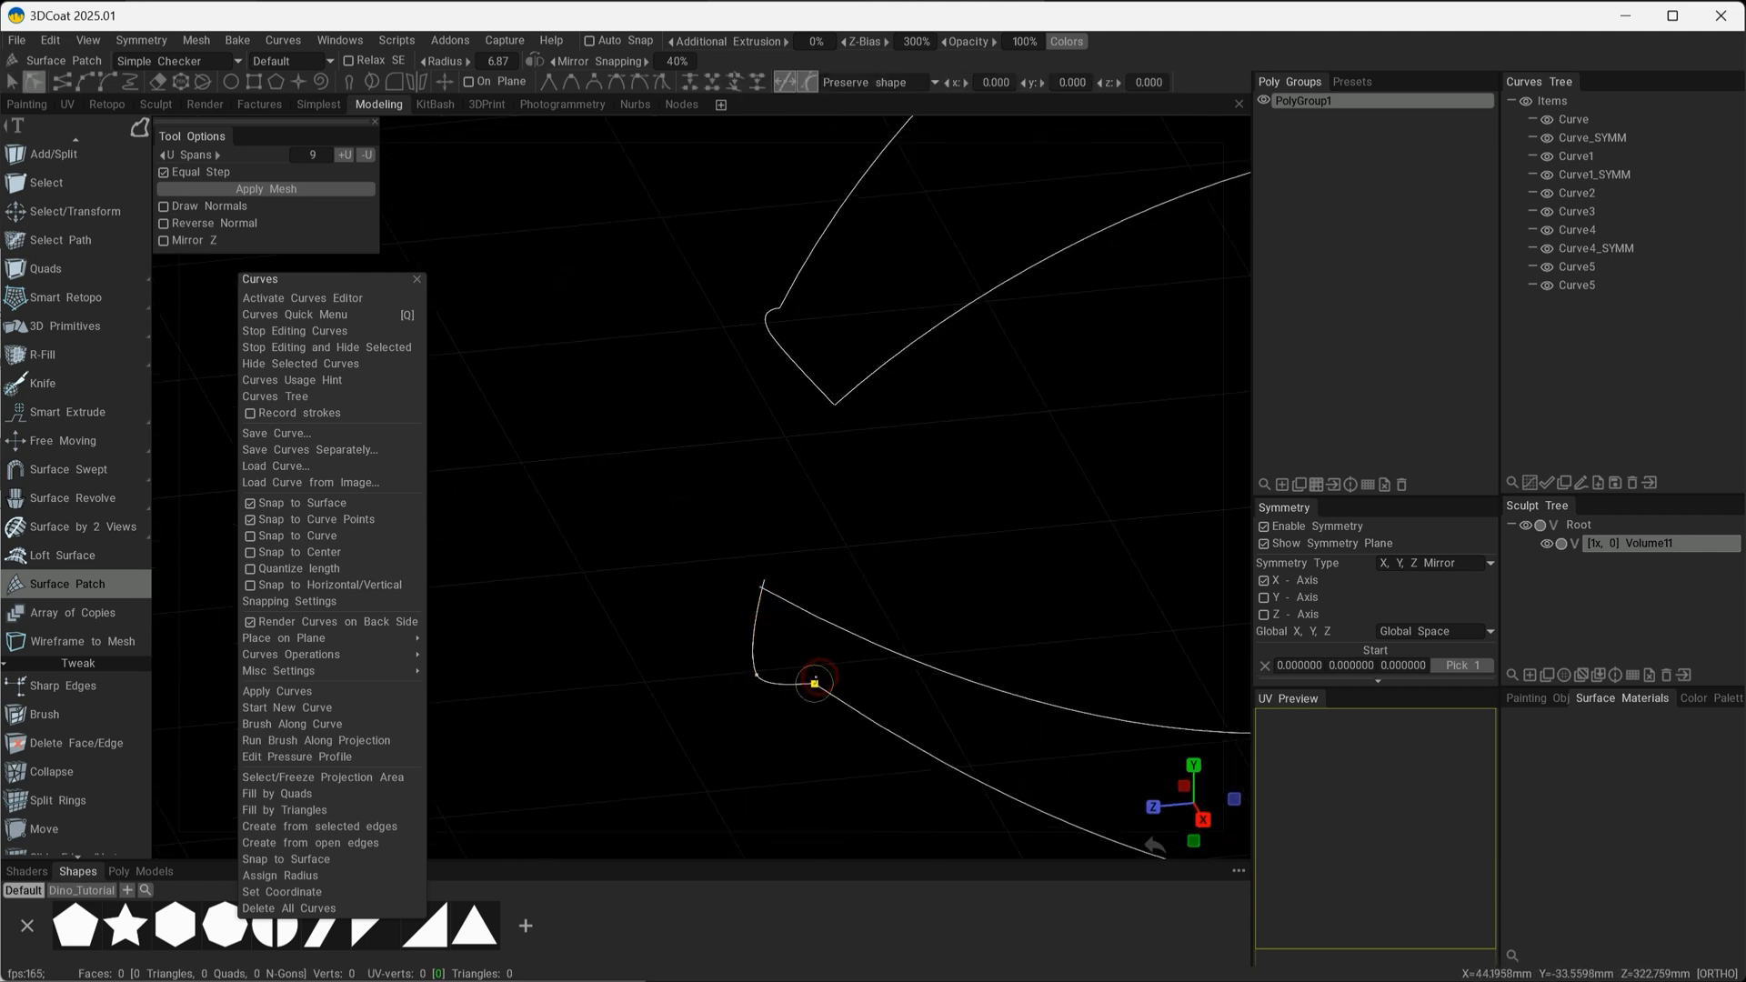
pyautogui.moveTo(817, 682)
pyautogui.keyDown('alt'); pyautogui.mouseDown()
pyautogui.moveTo(786, 687)
pyautogui.moveTo(1066, 693)
pyautogui.mouseUp(); pyautogui.keyUp('alt')
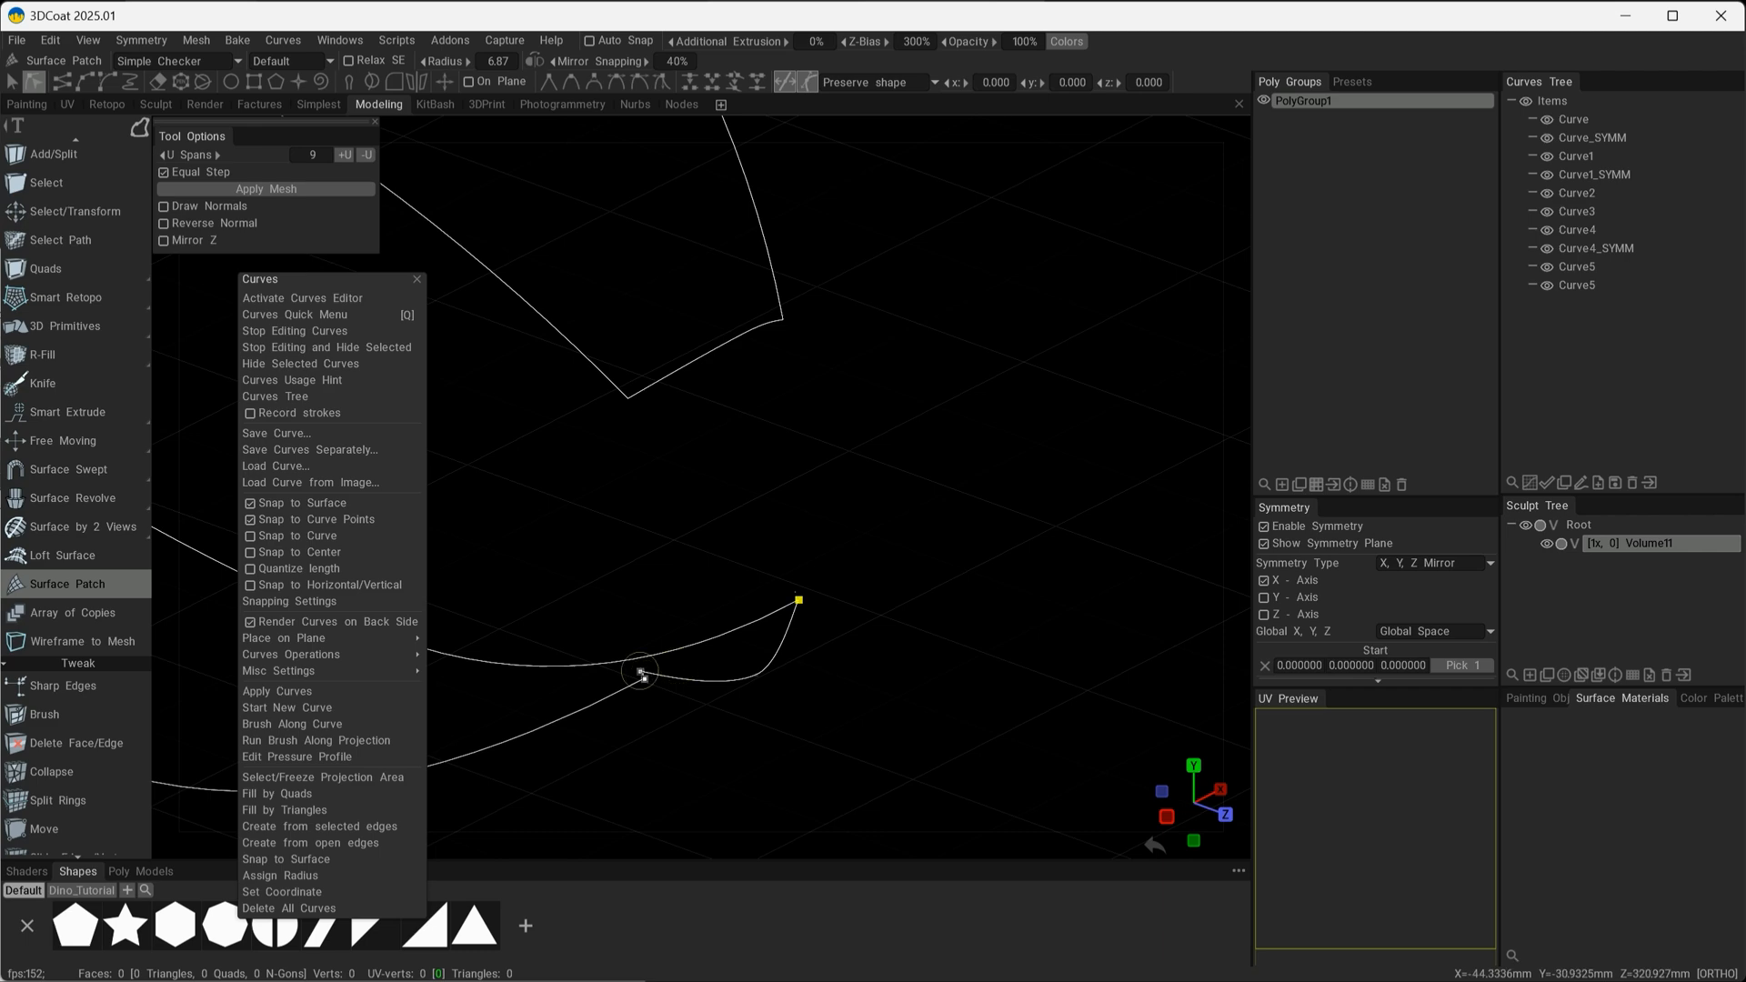
pyautogui.keyDown('alt'); pyautogui.moveTo(646, 677); pyautogui.dragTo(709, 671); pyautogui.keyUp('alt')
pyautogui.keyDown('alt'); pyautogui.moveTo(944, 521); pyautogui.dragTo(891, 521); pyautogui.keyUp('alt')
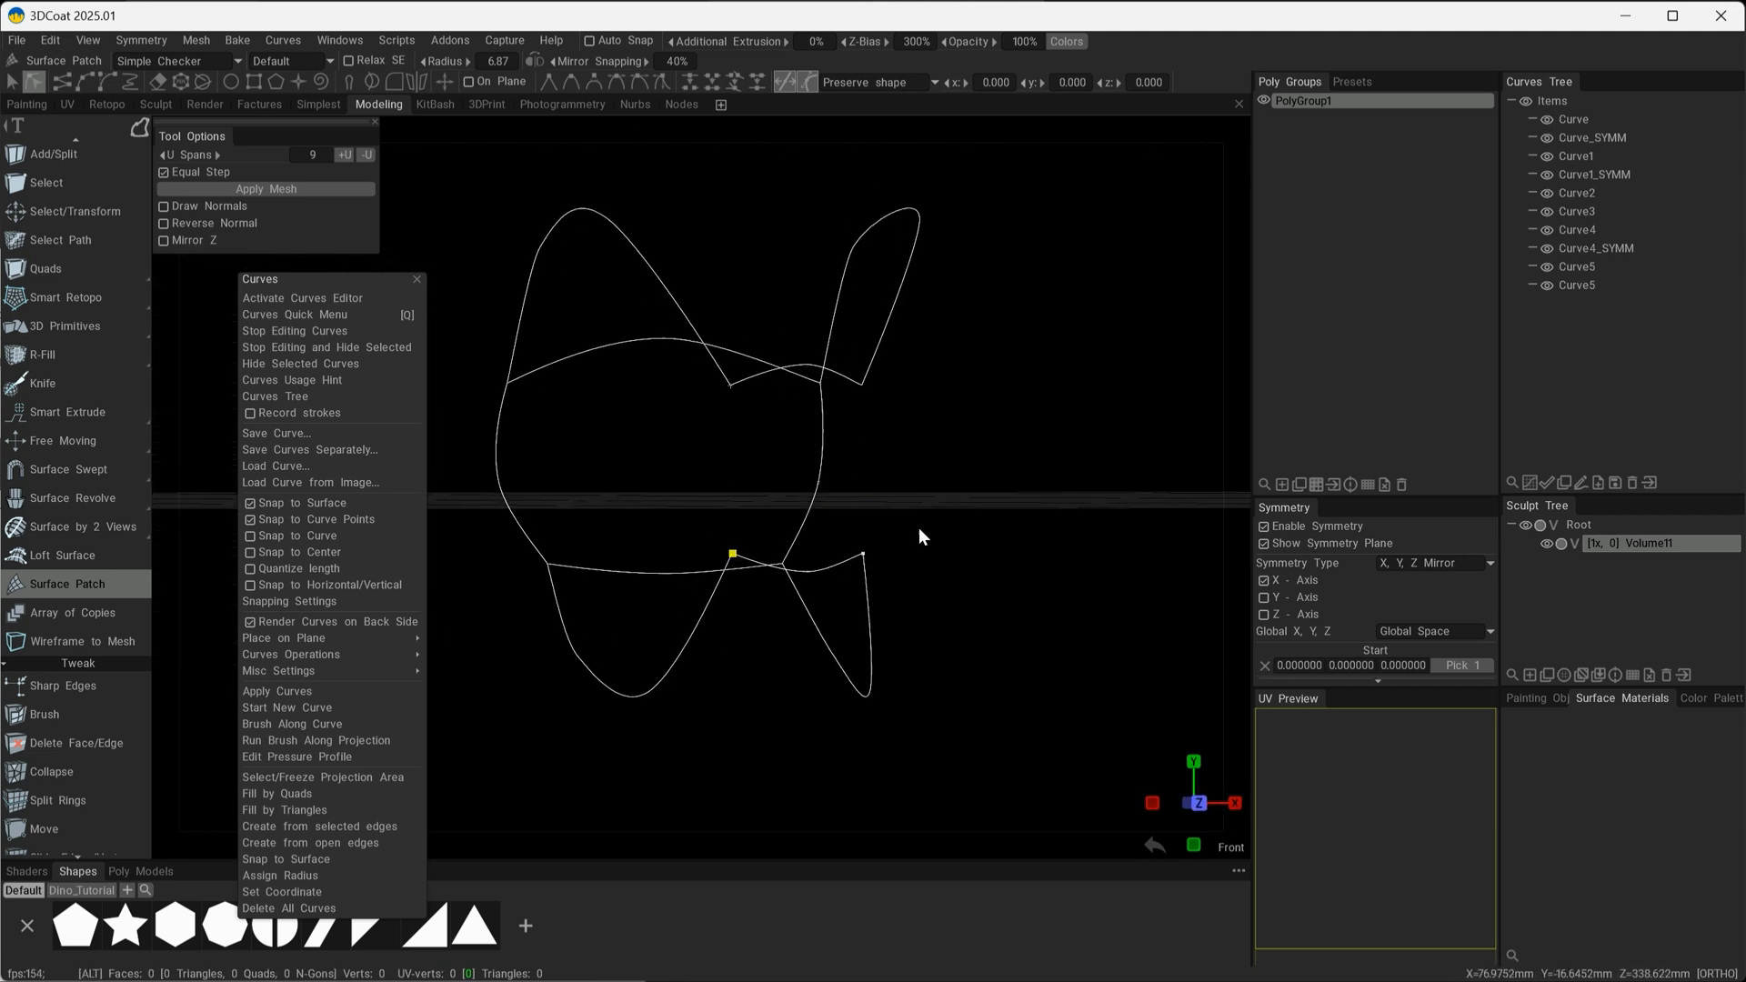
# Draw a three-point outward-bowed vertical curve between the upper and lower cross curves on one side of this end.
pyautogui.keyDown('alt'); pyautogui.moveTo(918, 531); pyautogui.dragTo(1001, 559, button='right'); pyautogui.keyUp('alt')
pyautogui.keyDown('alt'); pyautogui.moveTo(1006, 566); pyautogui.dragTo(1072, 652, button='middle'); pyautogui.keyUp('alt')
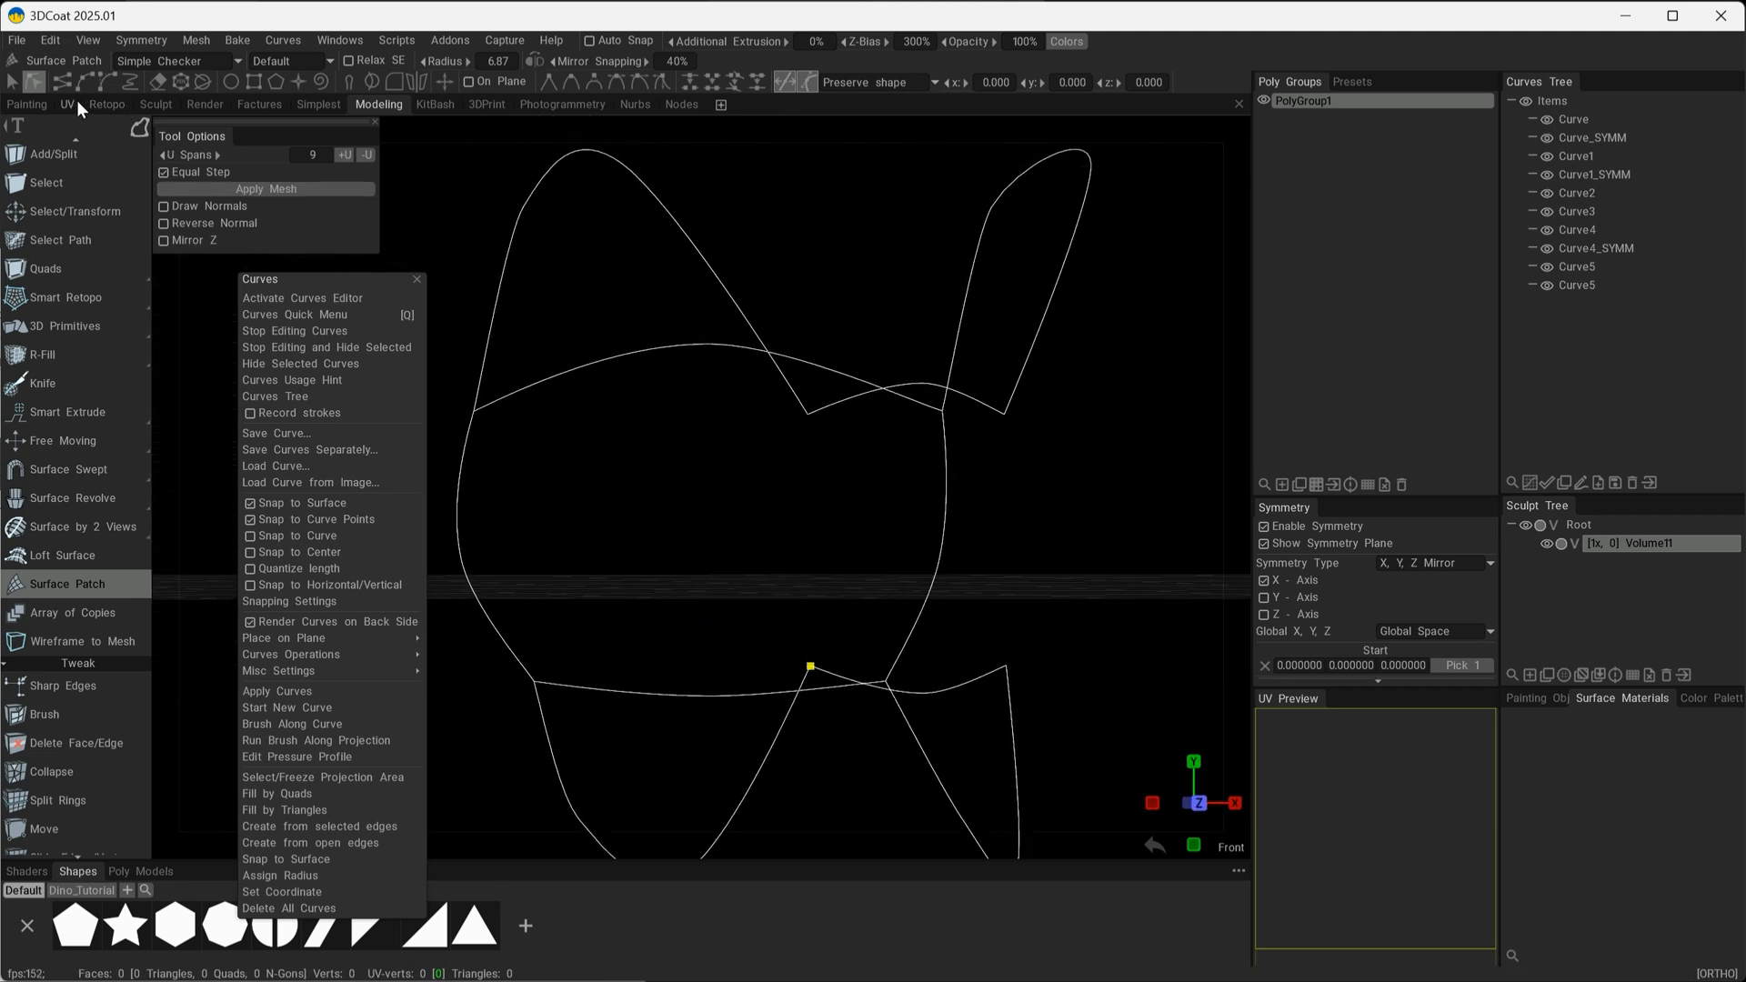
pyautogui.keyDown('alt'); pyautogui.moveTo(755, 543); pyautogui.dragTo(794, 487); pyautogui.keyUp('alt')
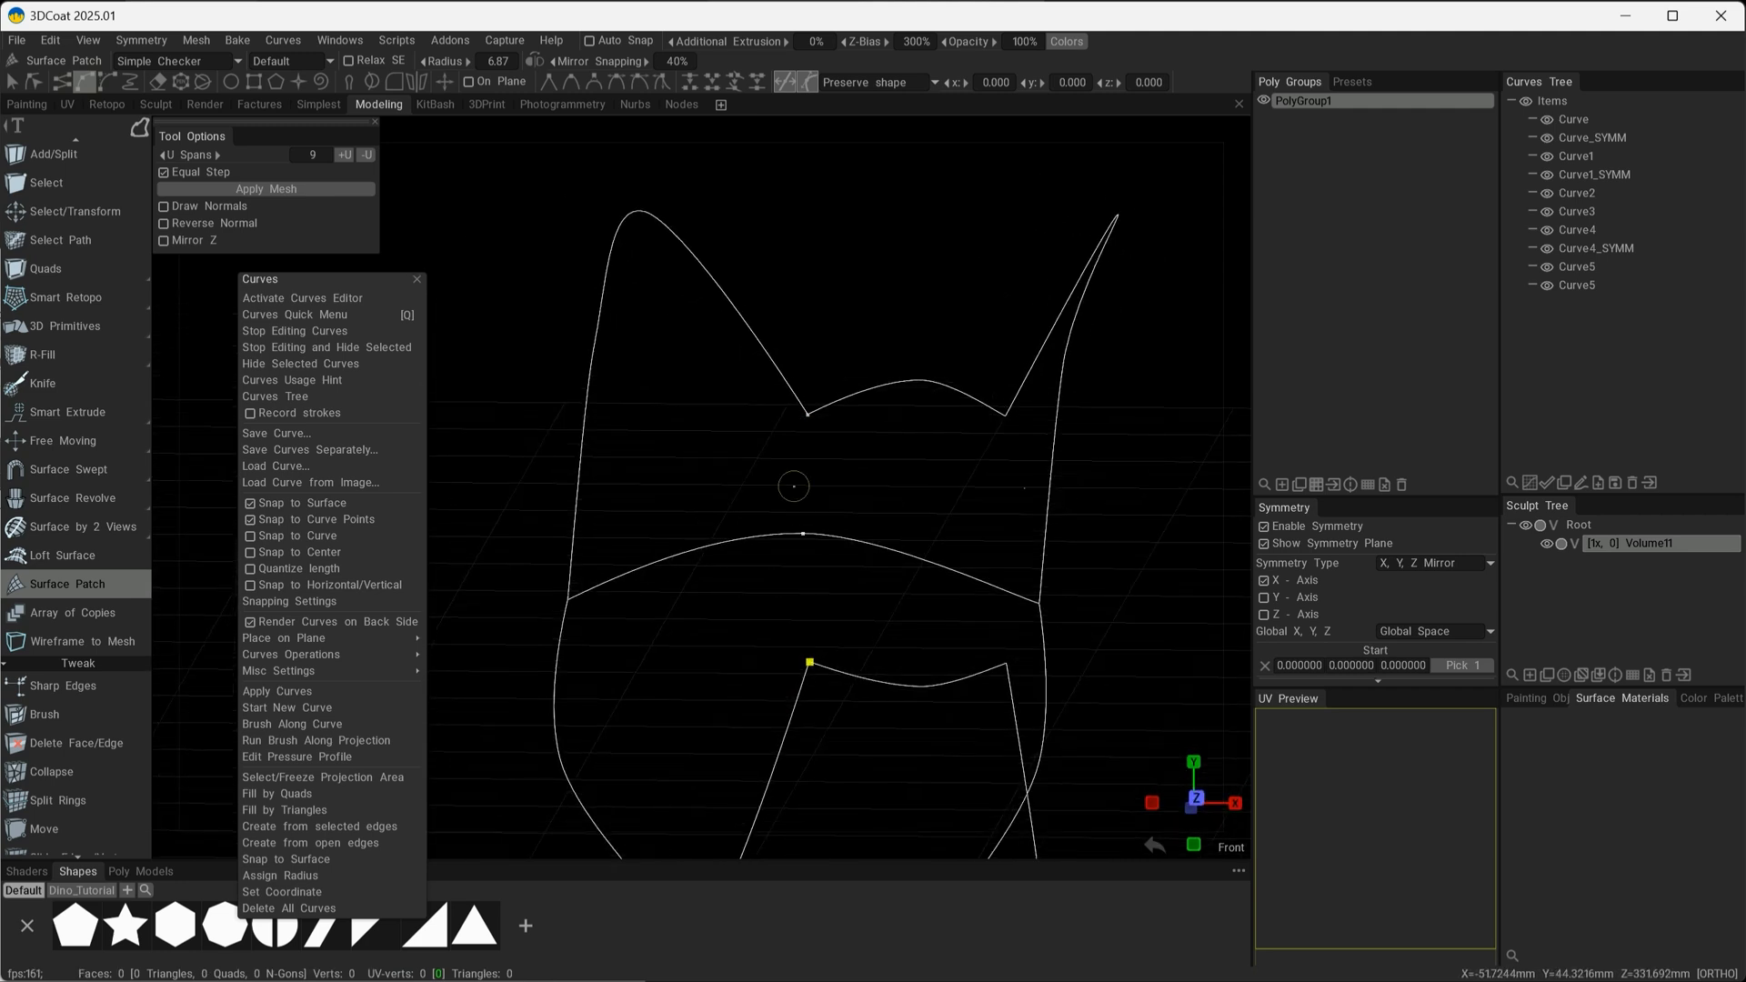
pyautogui.click(795, 435)
pyautogui.click(774, 553)
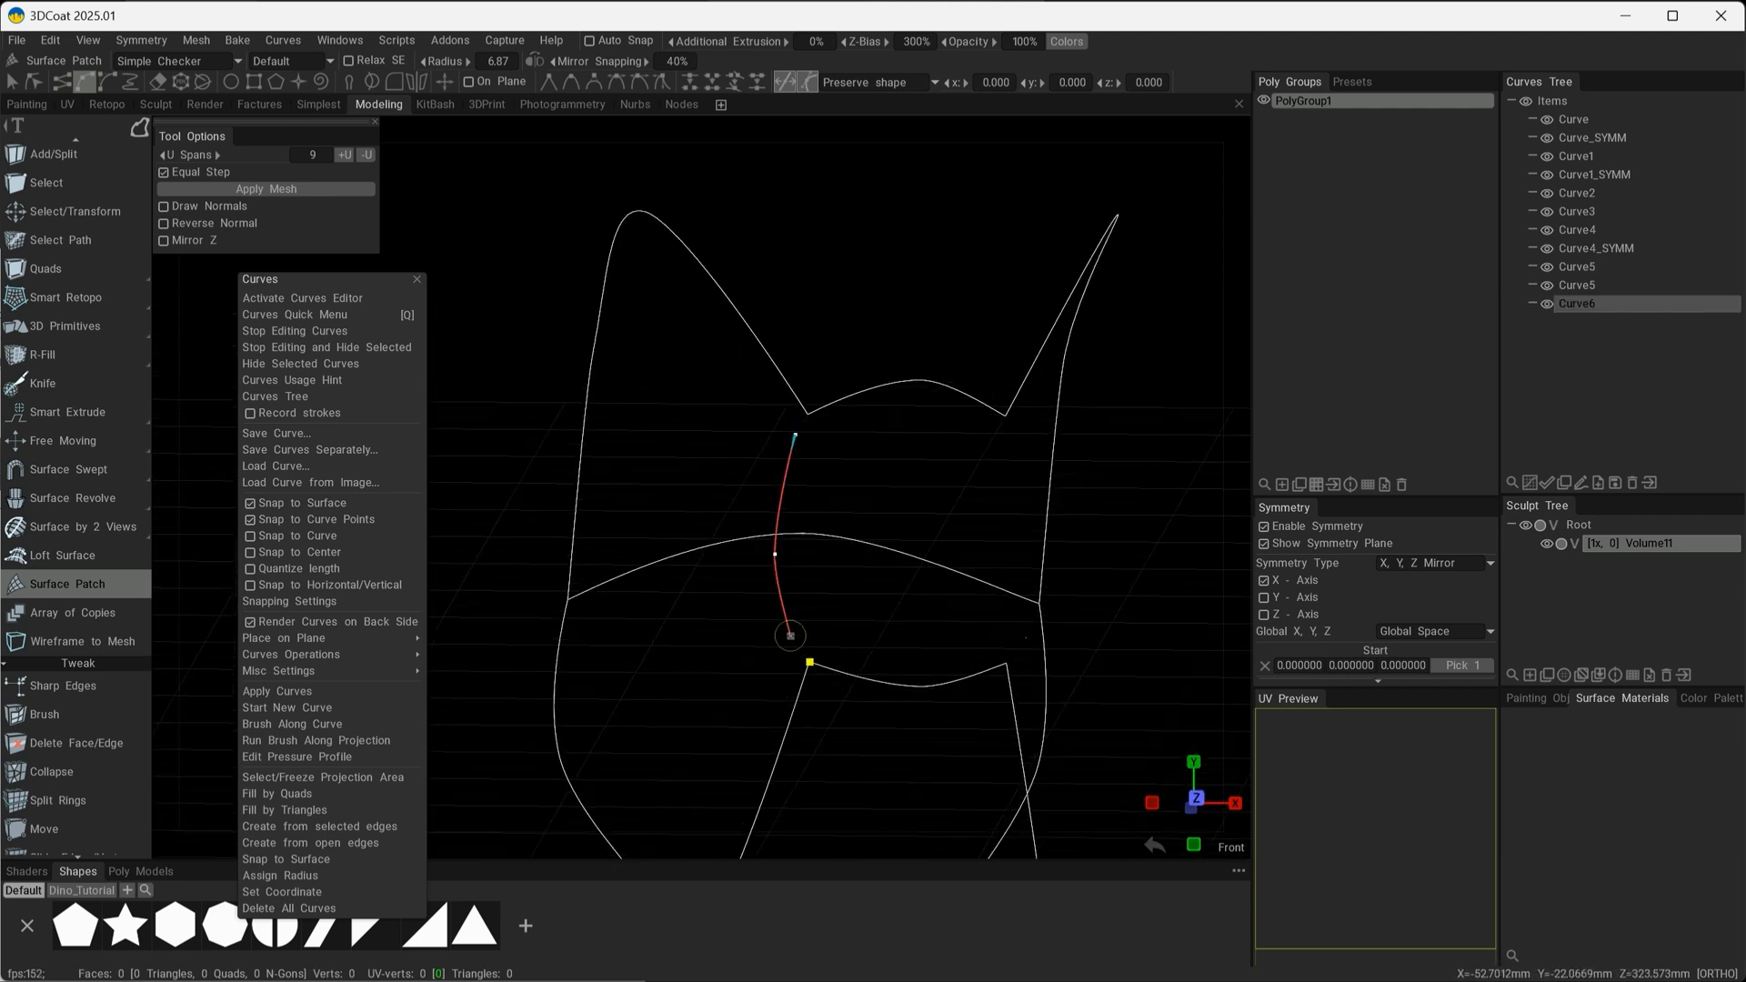
pyautogui.moveTo(829, 616)
pyautogui.keyDown('alt'); pyautogui.mouseDown()
pyautogui.moveTo(842, 663)
pyautogui.moveTo(831, 582)
pyautogui.mouseUp(); pyautogui.keyUp('alt')
# Snap the new vertical curve's end points onto the upper and lower corner points.
pyautogui.click(35, 82)
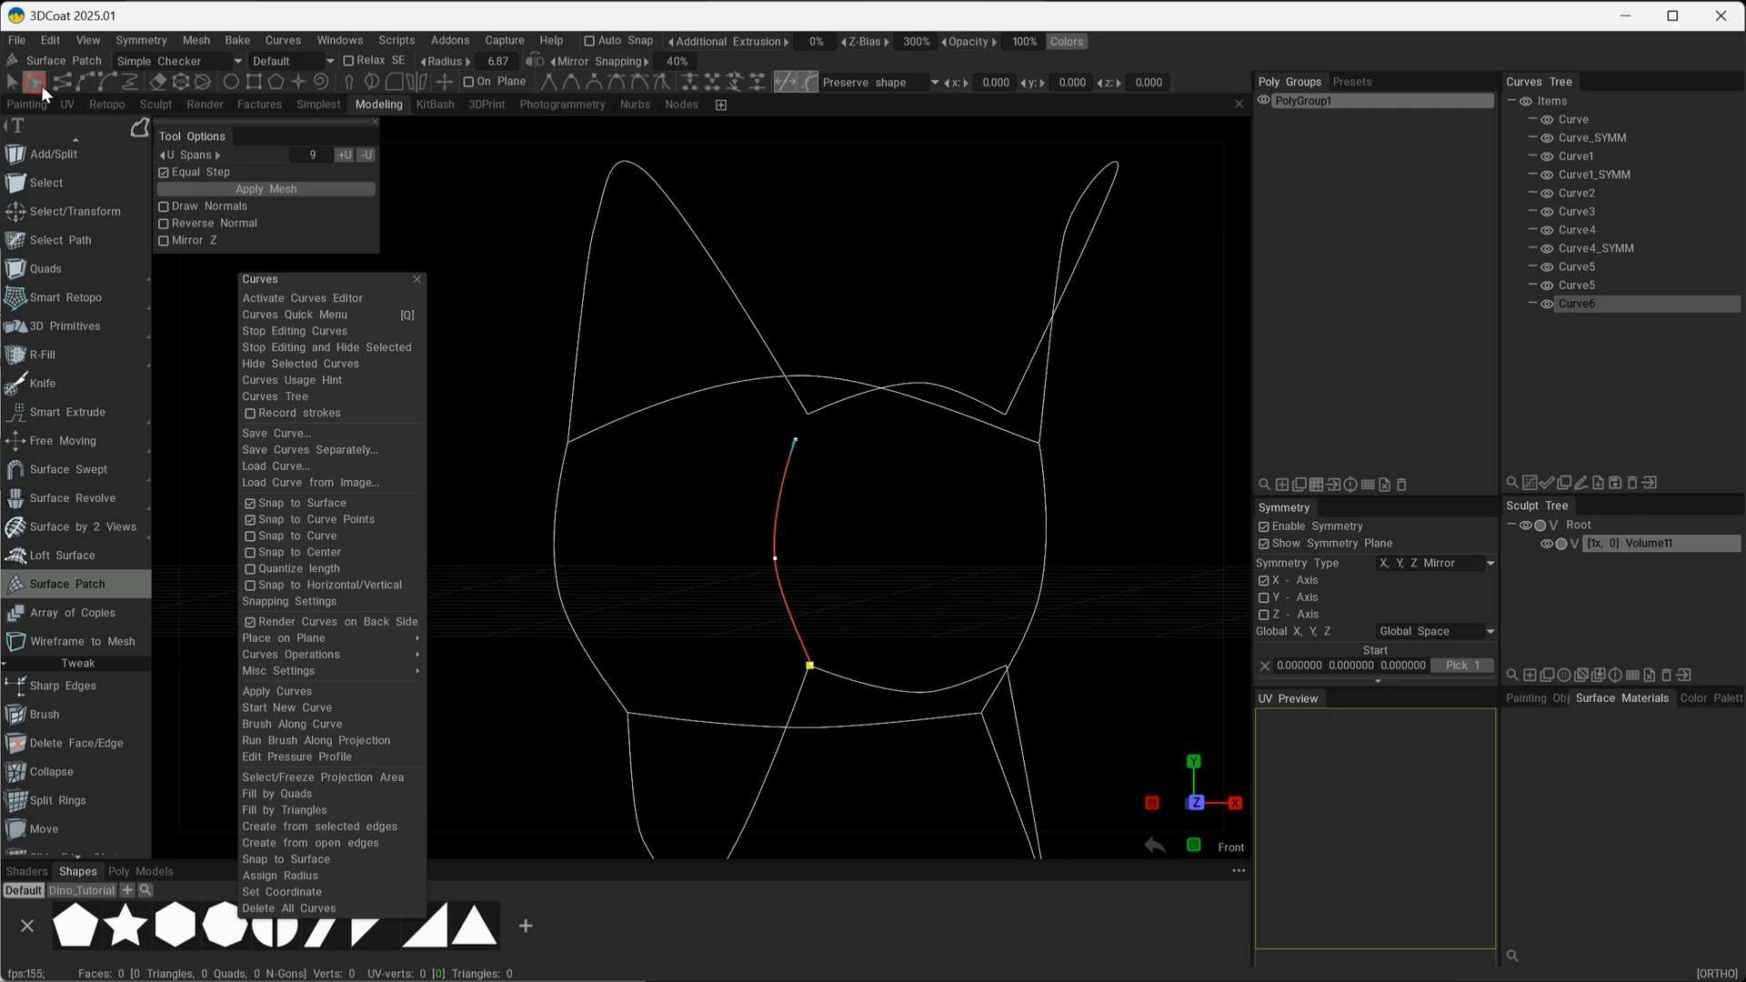
pyautogui.moveTo(795, 434); pyautogui.dragTo(808, 415)
pyautogui.keyDown('alt'); pyautogui.moveTo(809, 666); pyautogui.dragTo(326, 252); pyautogui.keyUp('alt')
# Select the new vertical curve and create its mirrored copy across X to close the curve cage.
pyautogui.click(12, 82)
pyautogui.click(792, 506)
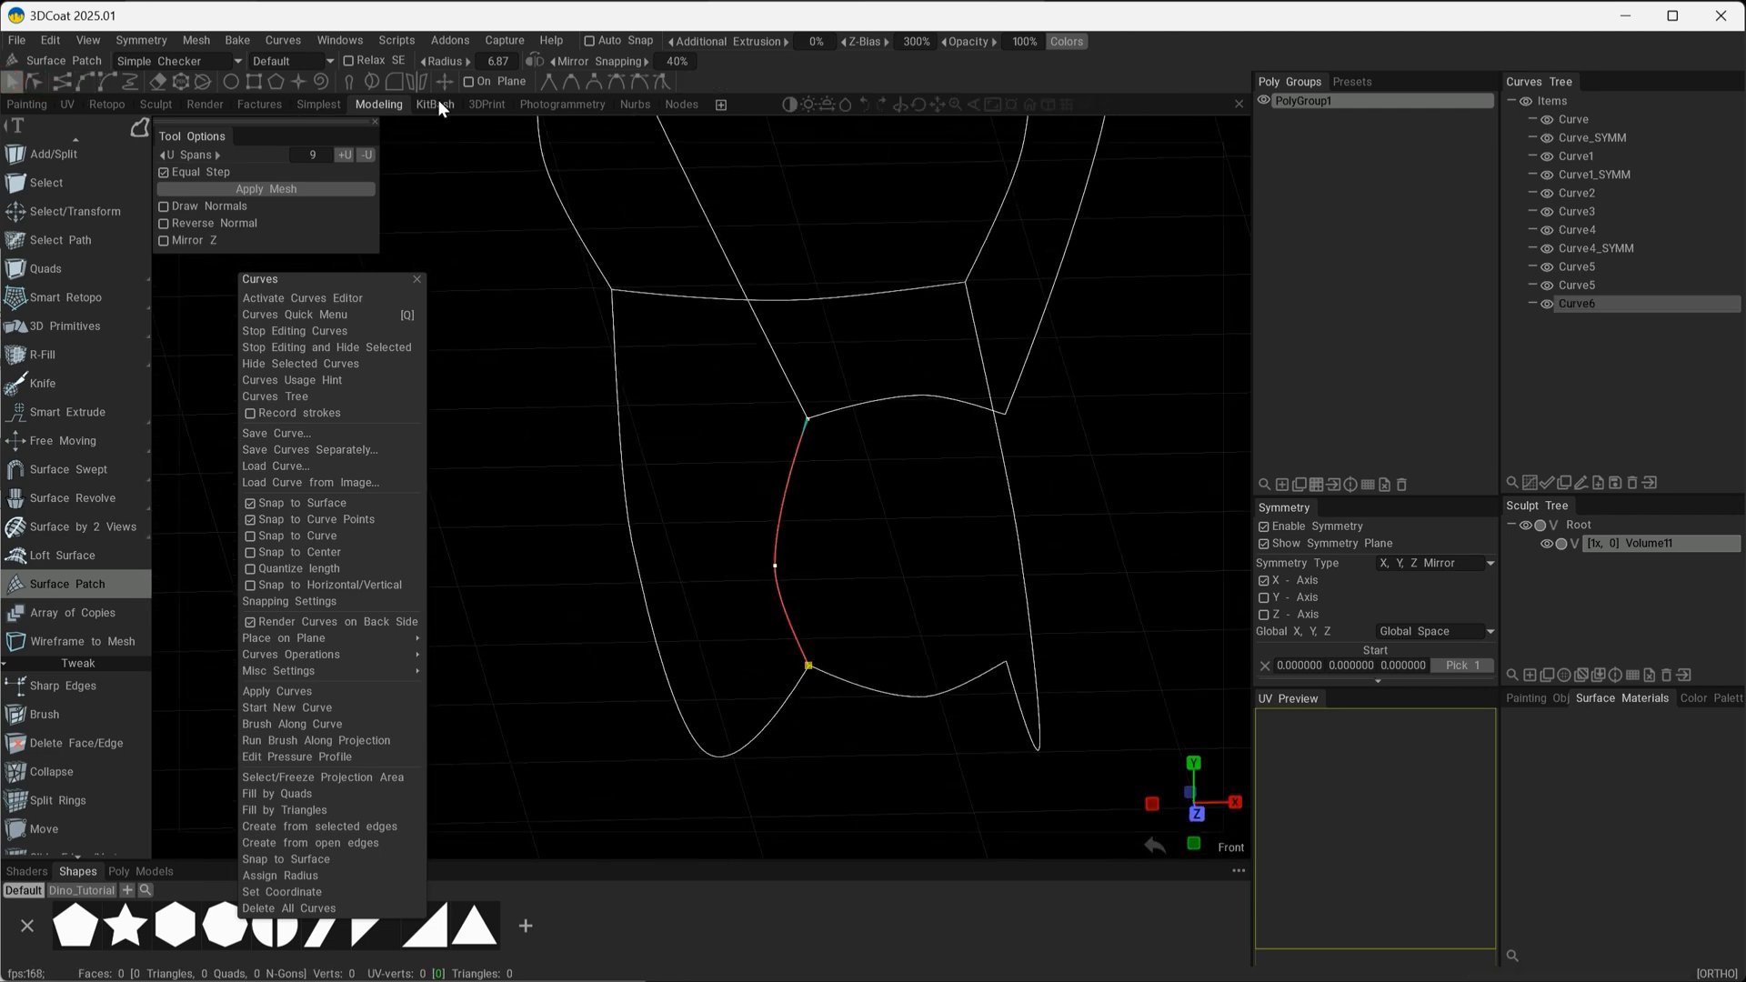
pyautogui.click(417, 83)
pyautogui.scroll(-3, 922, 583)
pyautogui.keyDown('alt'); pyautogui.moveTo(923, 584); pyautogui.dragTo(631, 428); pyautogui.keyUp('alt')
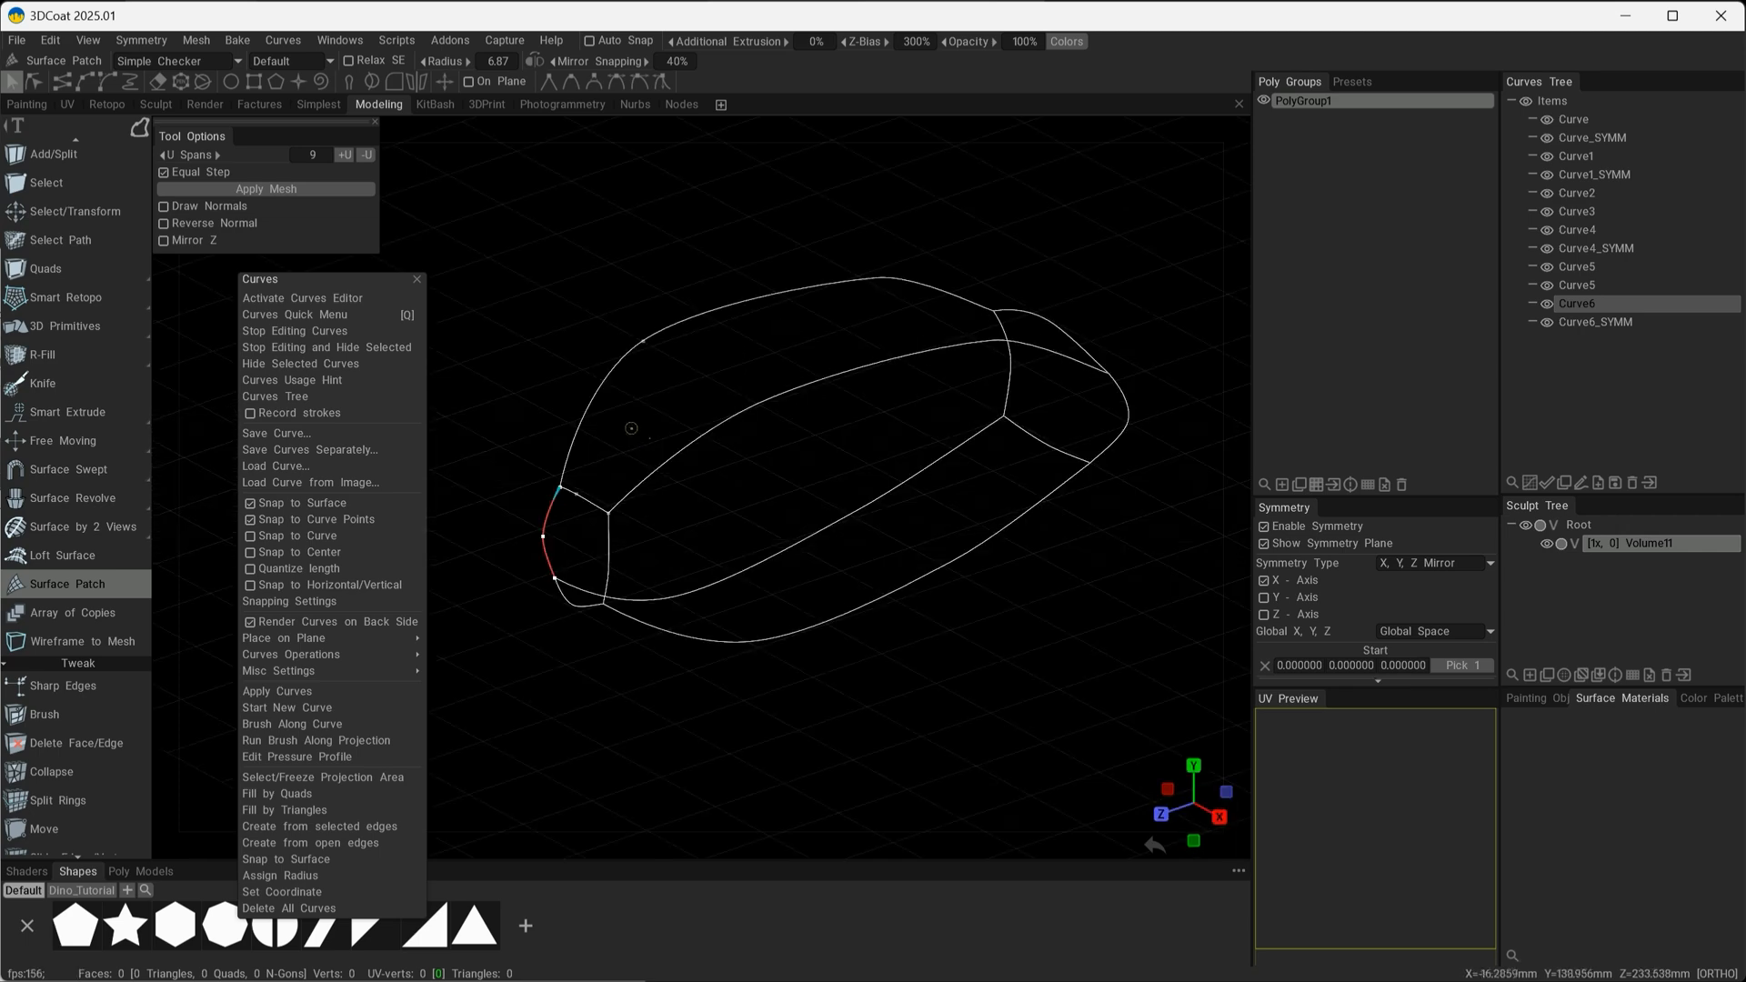
pyautogui.keyDown('alt'); pyautogui.moveTo(791, 510); pyautogui.dragTo(728, 498); pyautogui.keyUp('alt')
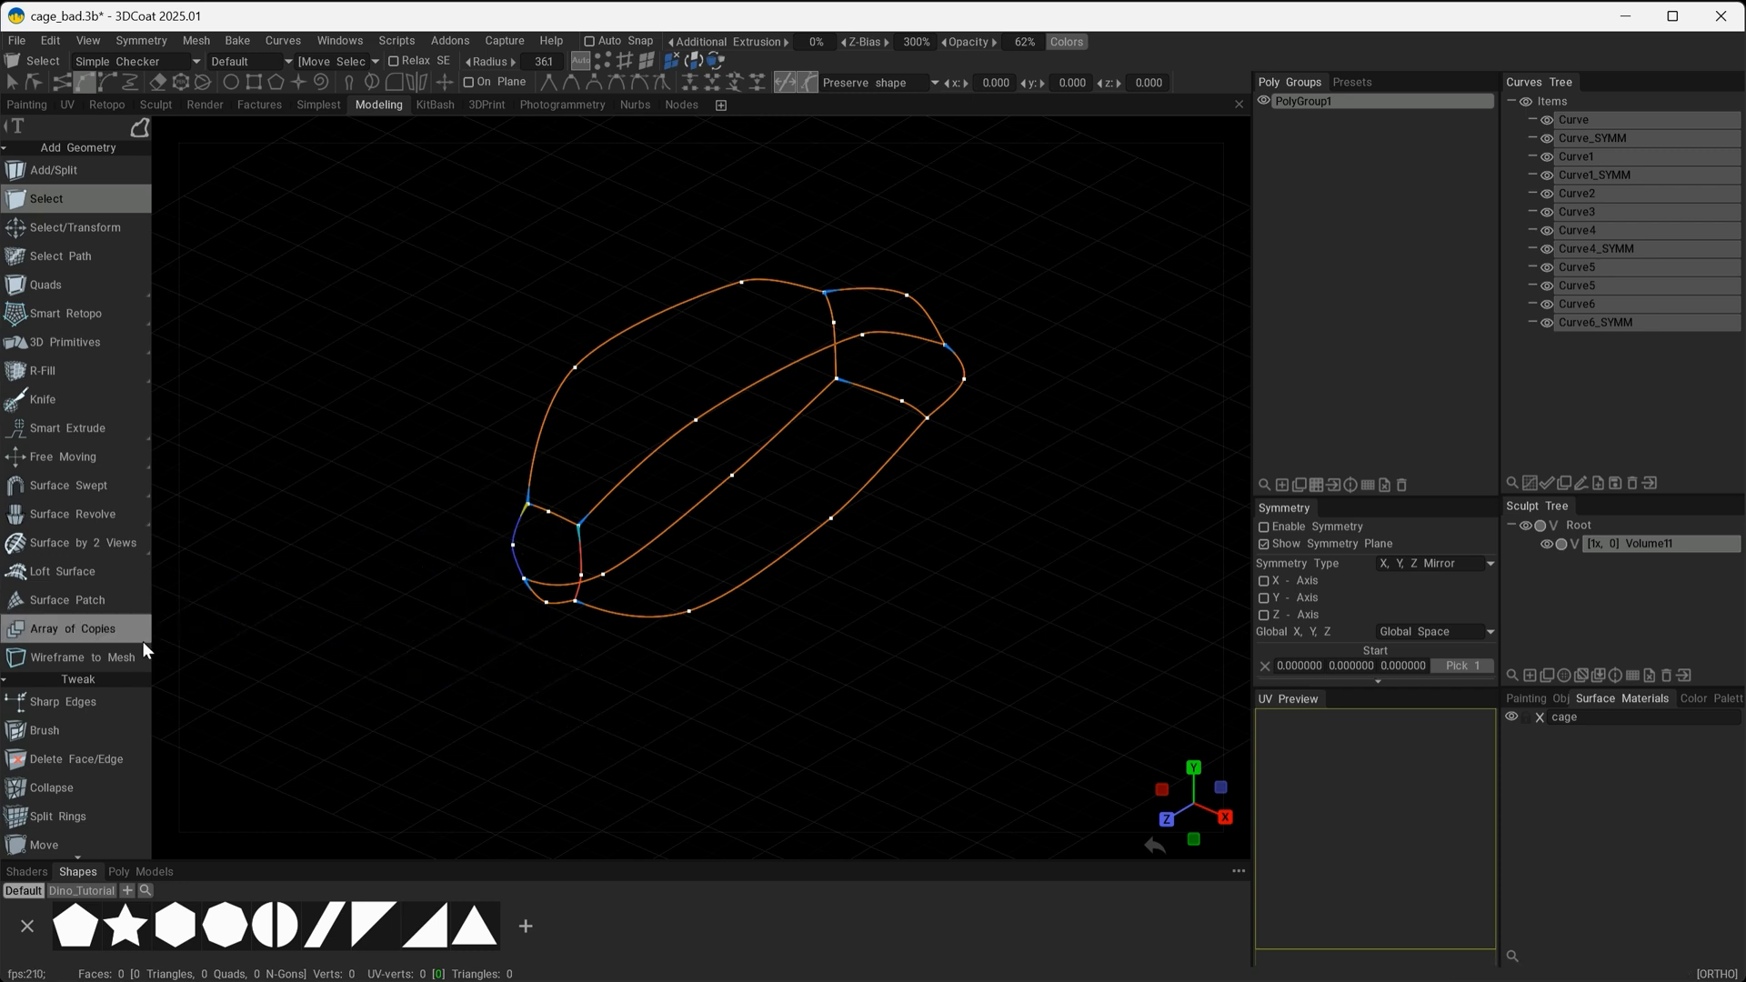
# Try to build a Surface Patch from all the selected cage curves, then return to the Select tool.
pyautogui.click(43, 603)
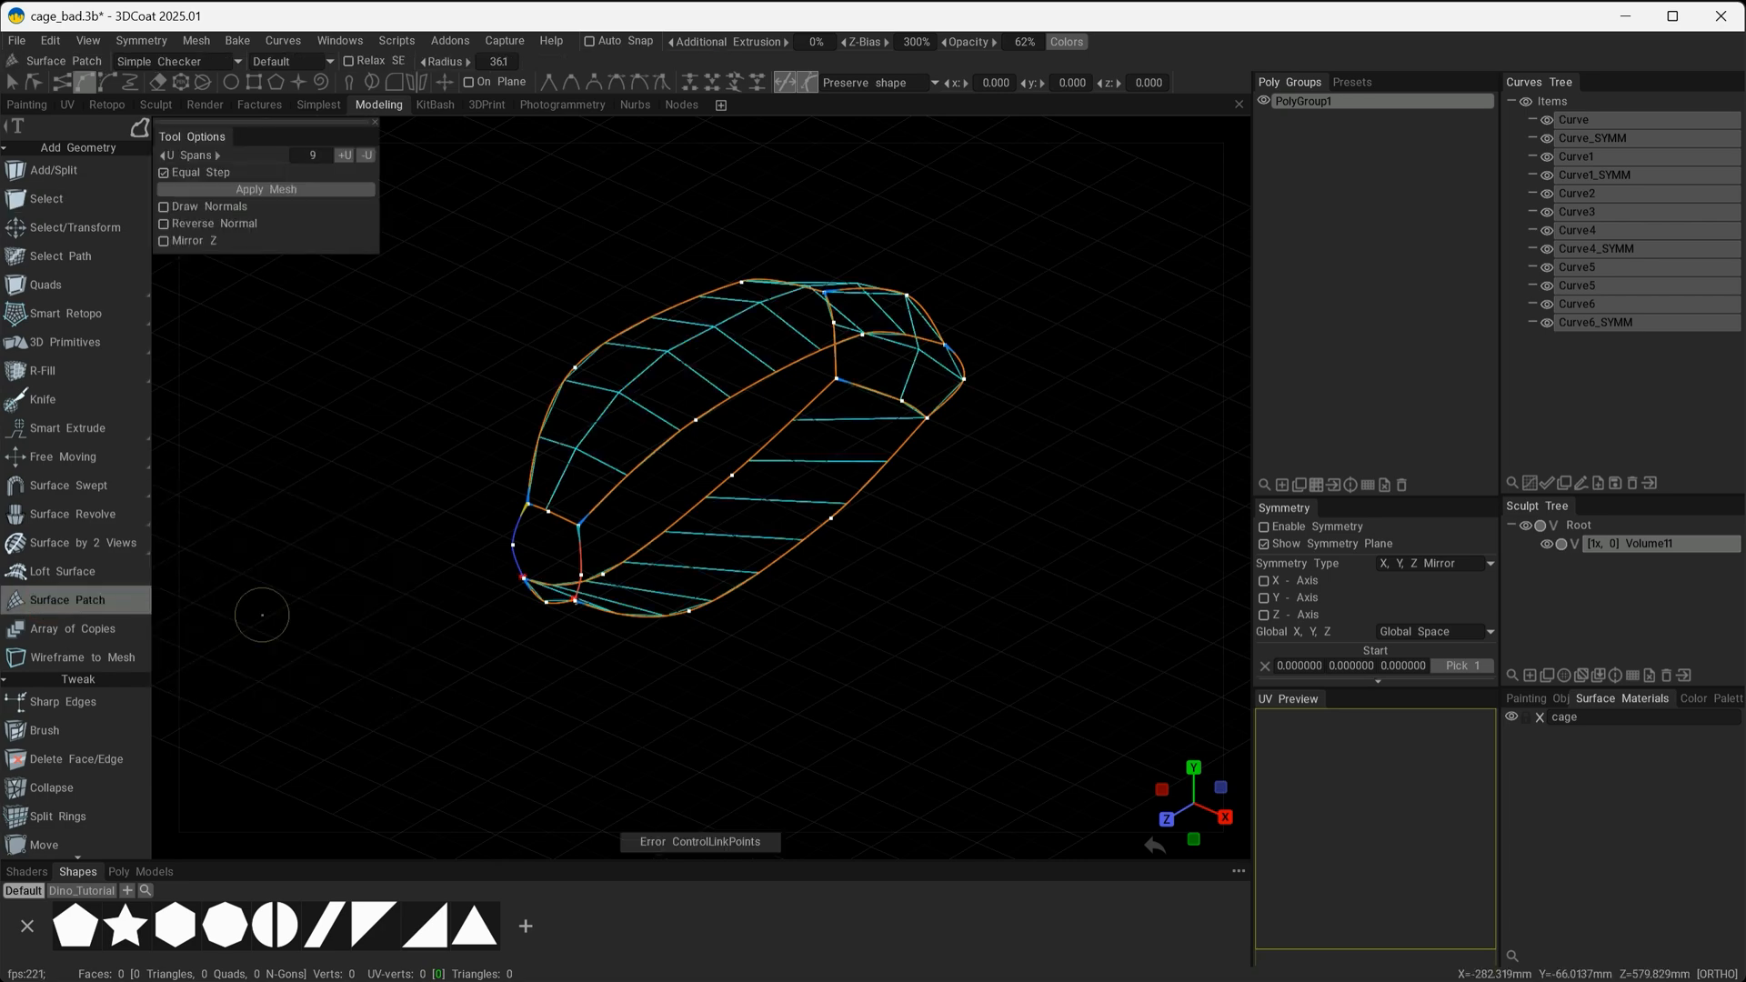
pyautogui.moveTo(764, 680)
pyautogui.keyDown('alt'); pyautogui.mouseDown()
pyautogui.moveTo(913, 655)
pyautogui.moveTo(824, 636)
pyautogui.moveTo(560, 647)
pyautogui.moveTo(753, 645)
pyautogui.moveTo(792, 666)
pyautogui.moveTo(766, 674)
pyautogui.mouseUp(); pyautogui.keyUp('alt')
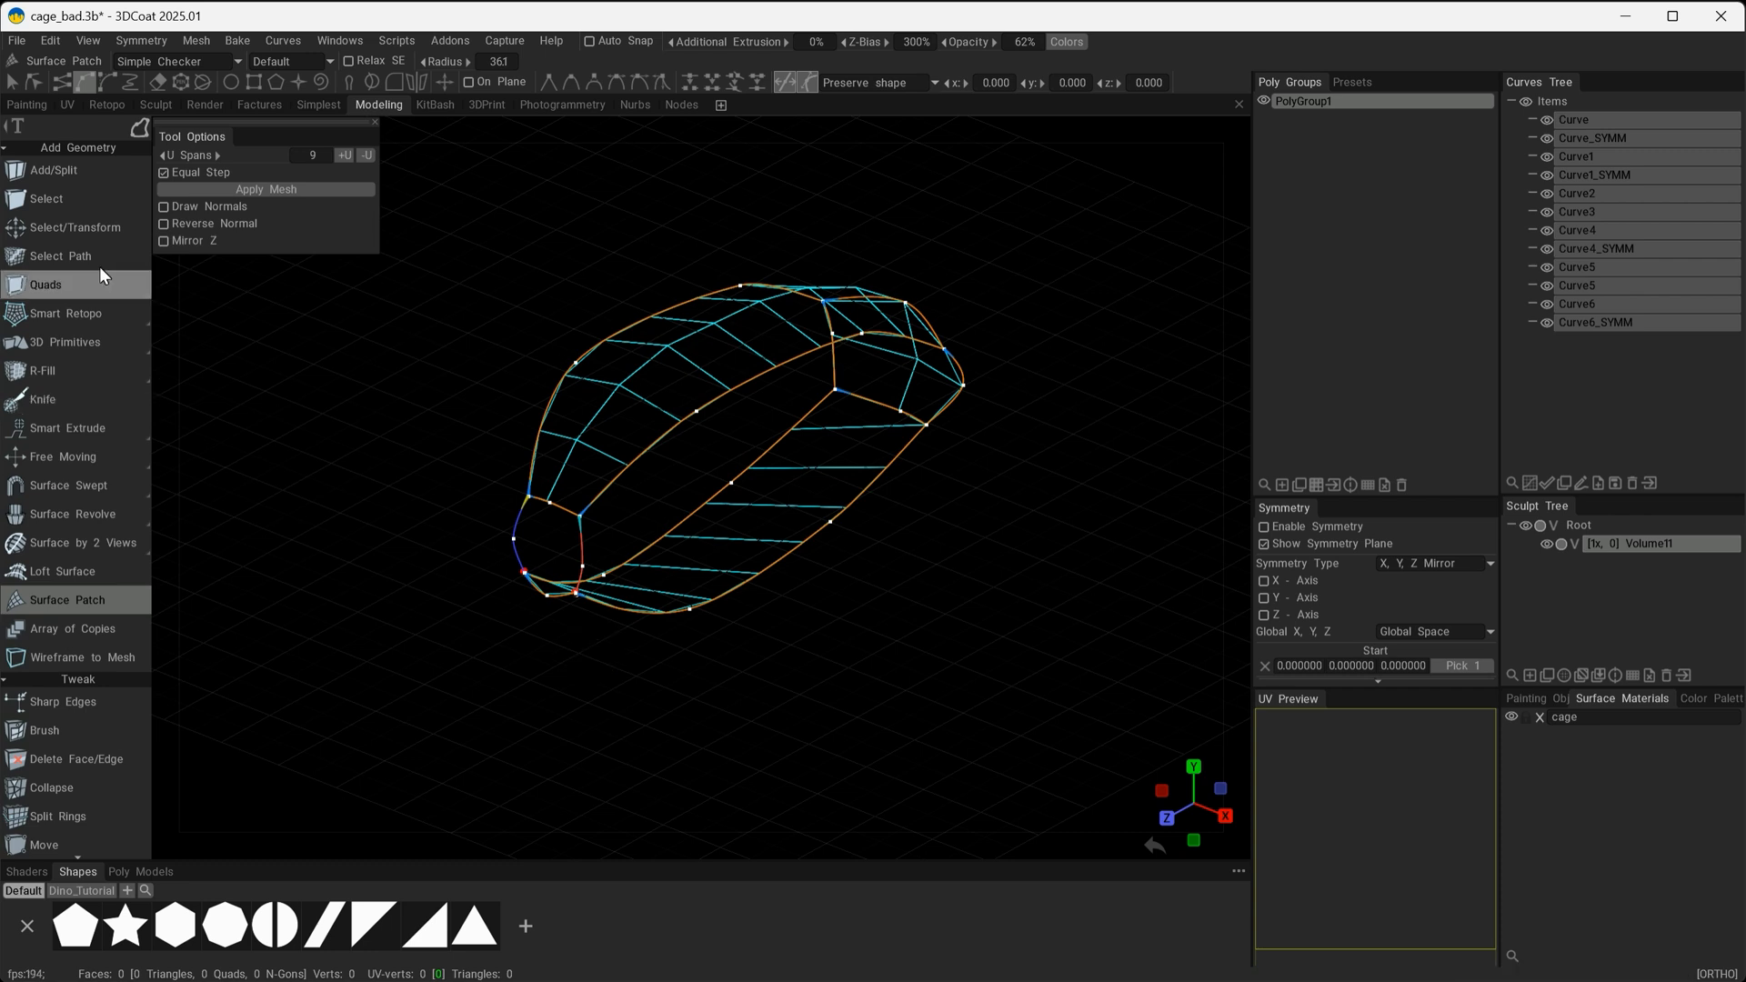
pyautogui.click(51, 199)
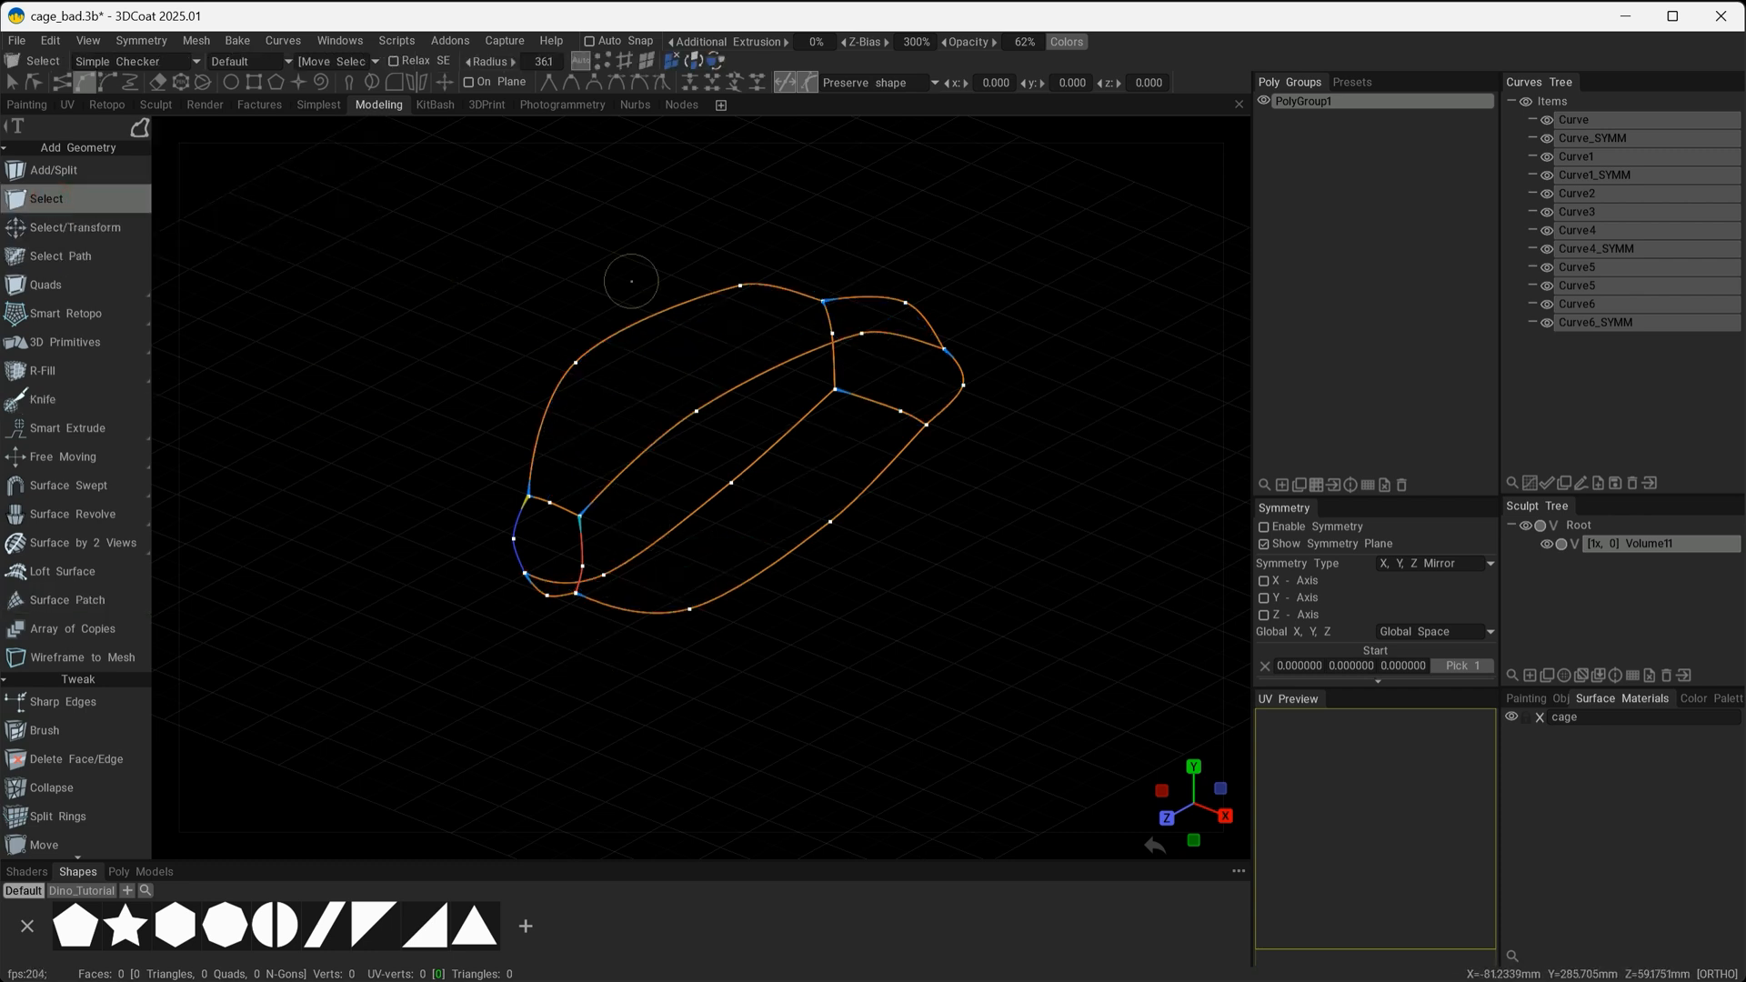
# Clear the curve selection and join the overlapping curve end points at the two upper corners of the cage's near end.
pyautogui.click(1559, 102)
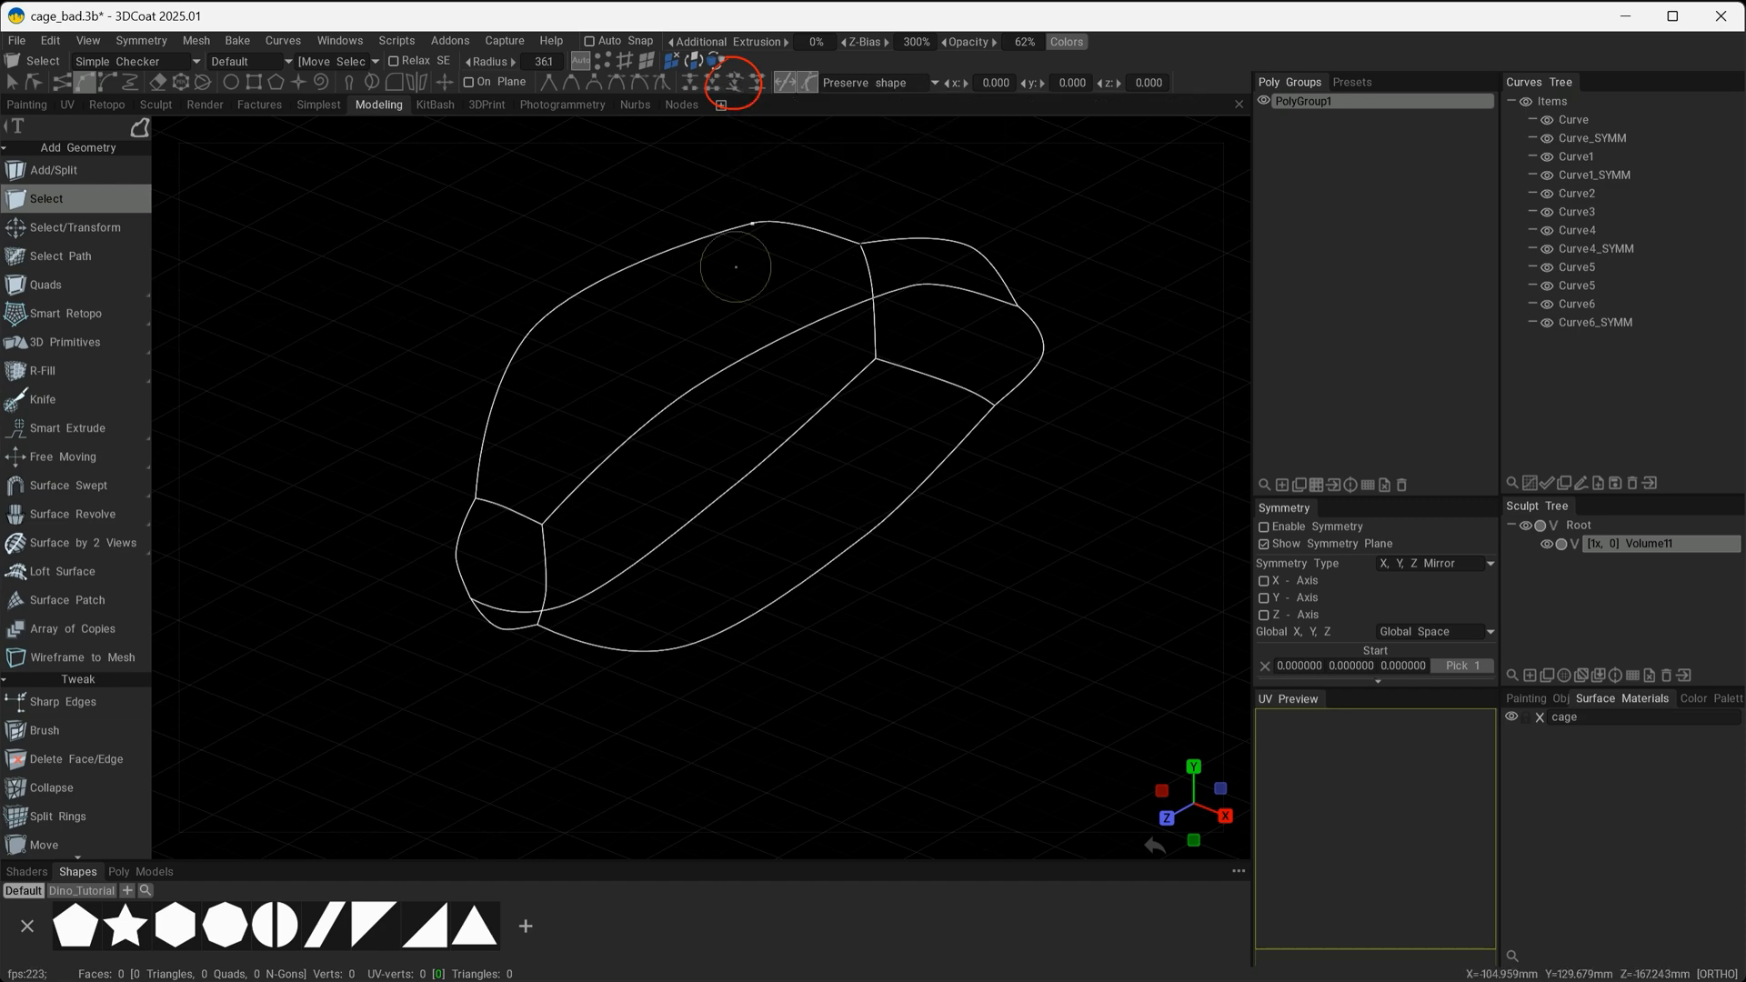
pyautogui.moveTo(566, 634)
pyautogui.keyDown('alt'); pyautogui.mouseDown()
pyautogui.moveTo(793, 597)
pyautogui.moveTo(717, 673)
pyautogui.mouseUp(); pyautogui.keyUp('alt')
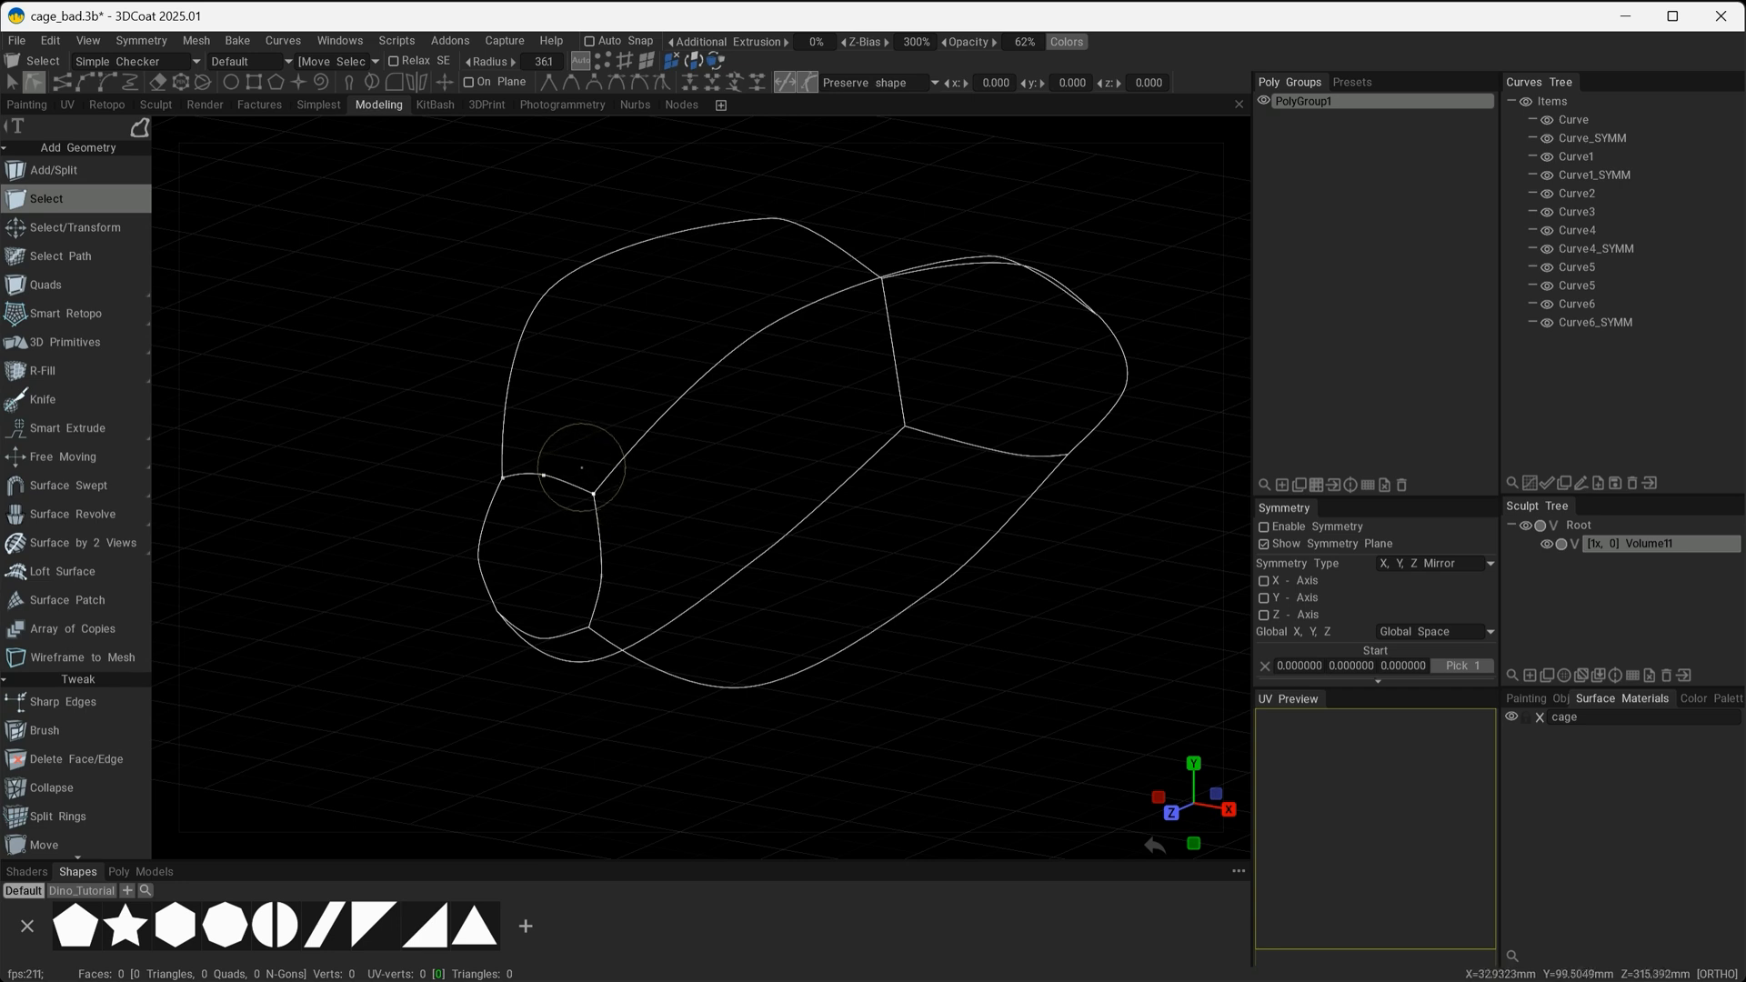
pyautogui.click(578, 467)
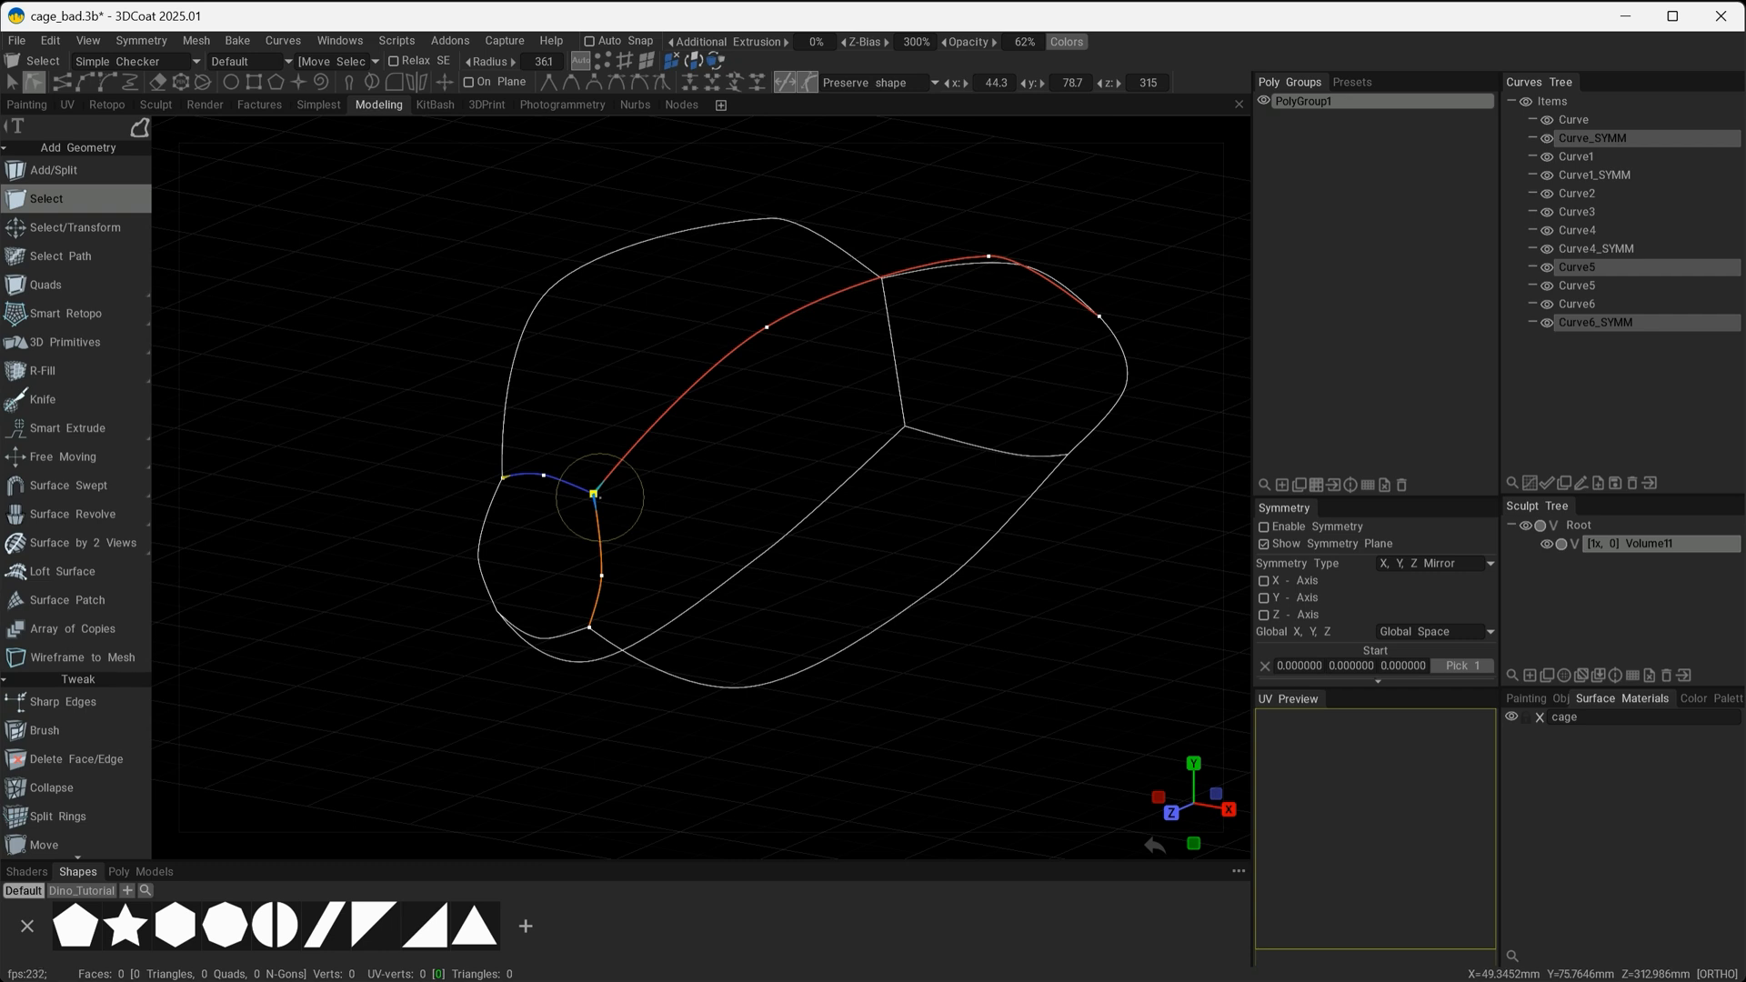
pyautogui.click(465, 441)
pyautogui.moveTo(512, 512); pyautogui.dragTo(445, 446)
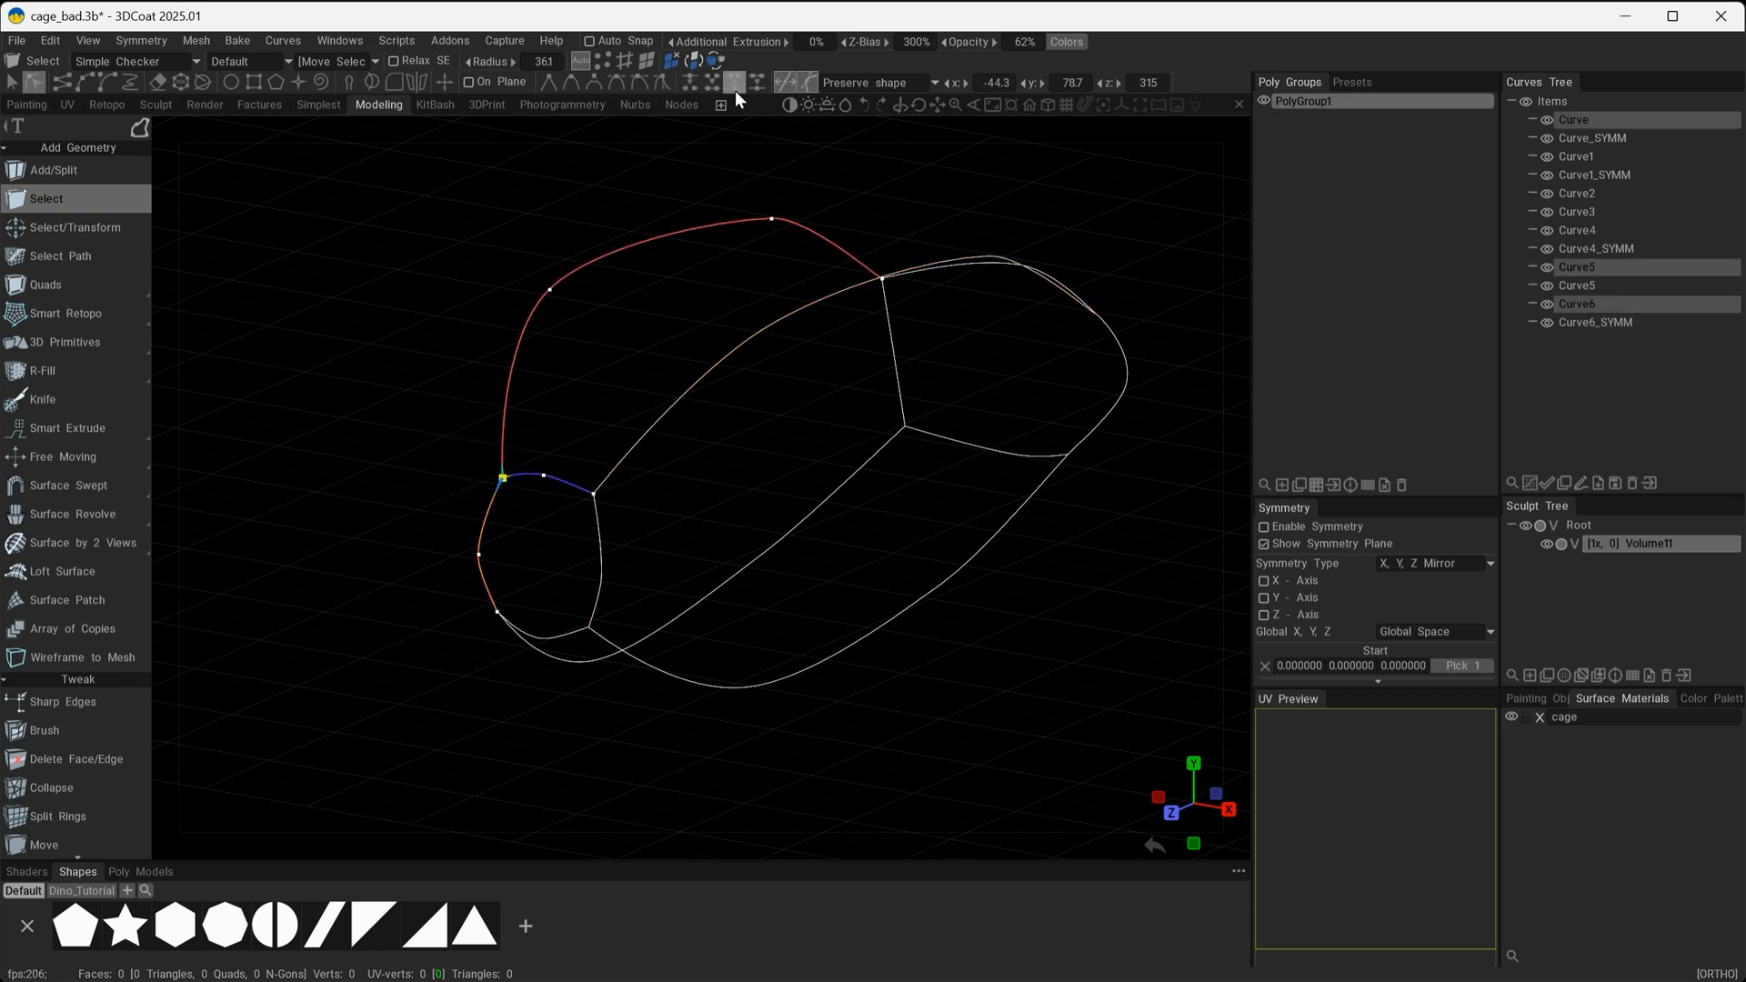
# Join the overlapping curve end points at the two lower corners of the cage's near end.
pyautogui.click(430, 627)
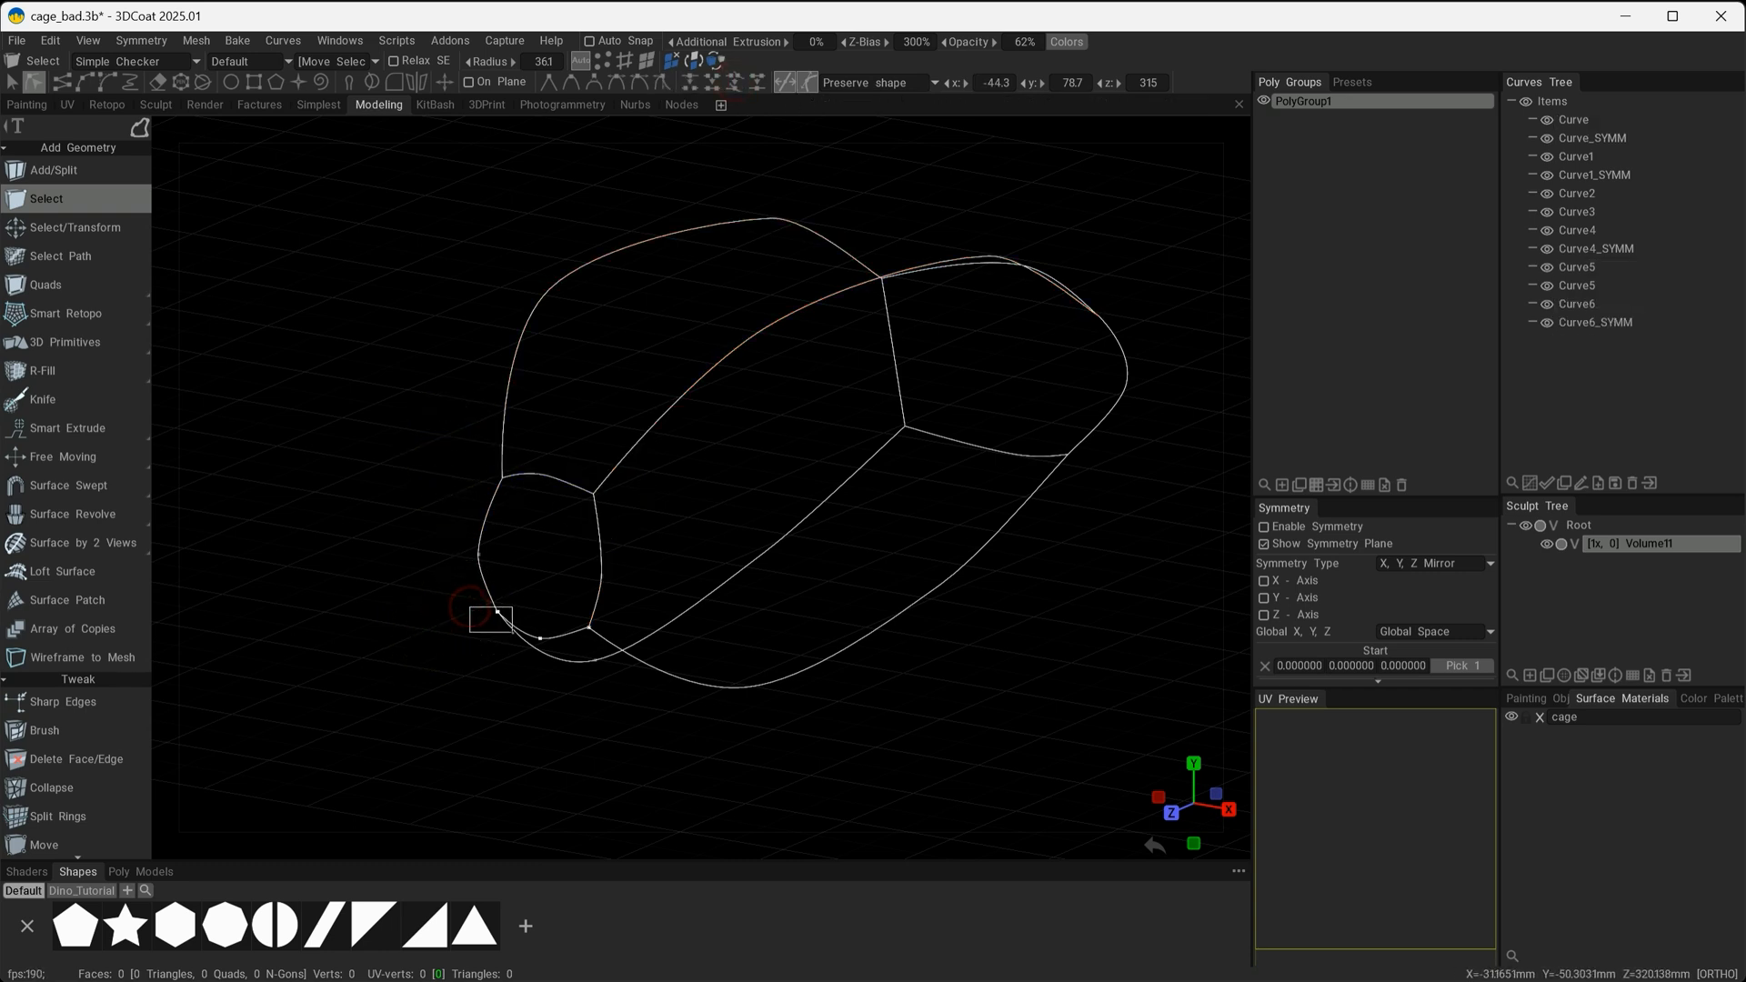
pyautogui.moveTo(470, 607); pyautogui.dragTo(512, 632)
pyautogui.click(735, 85)
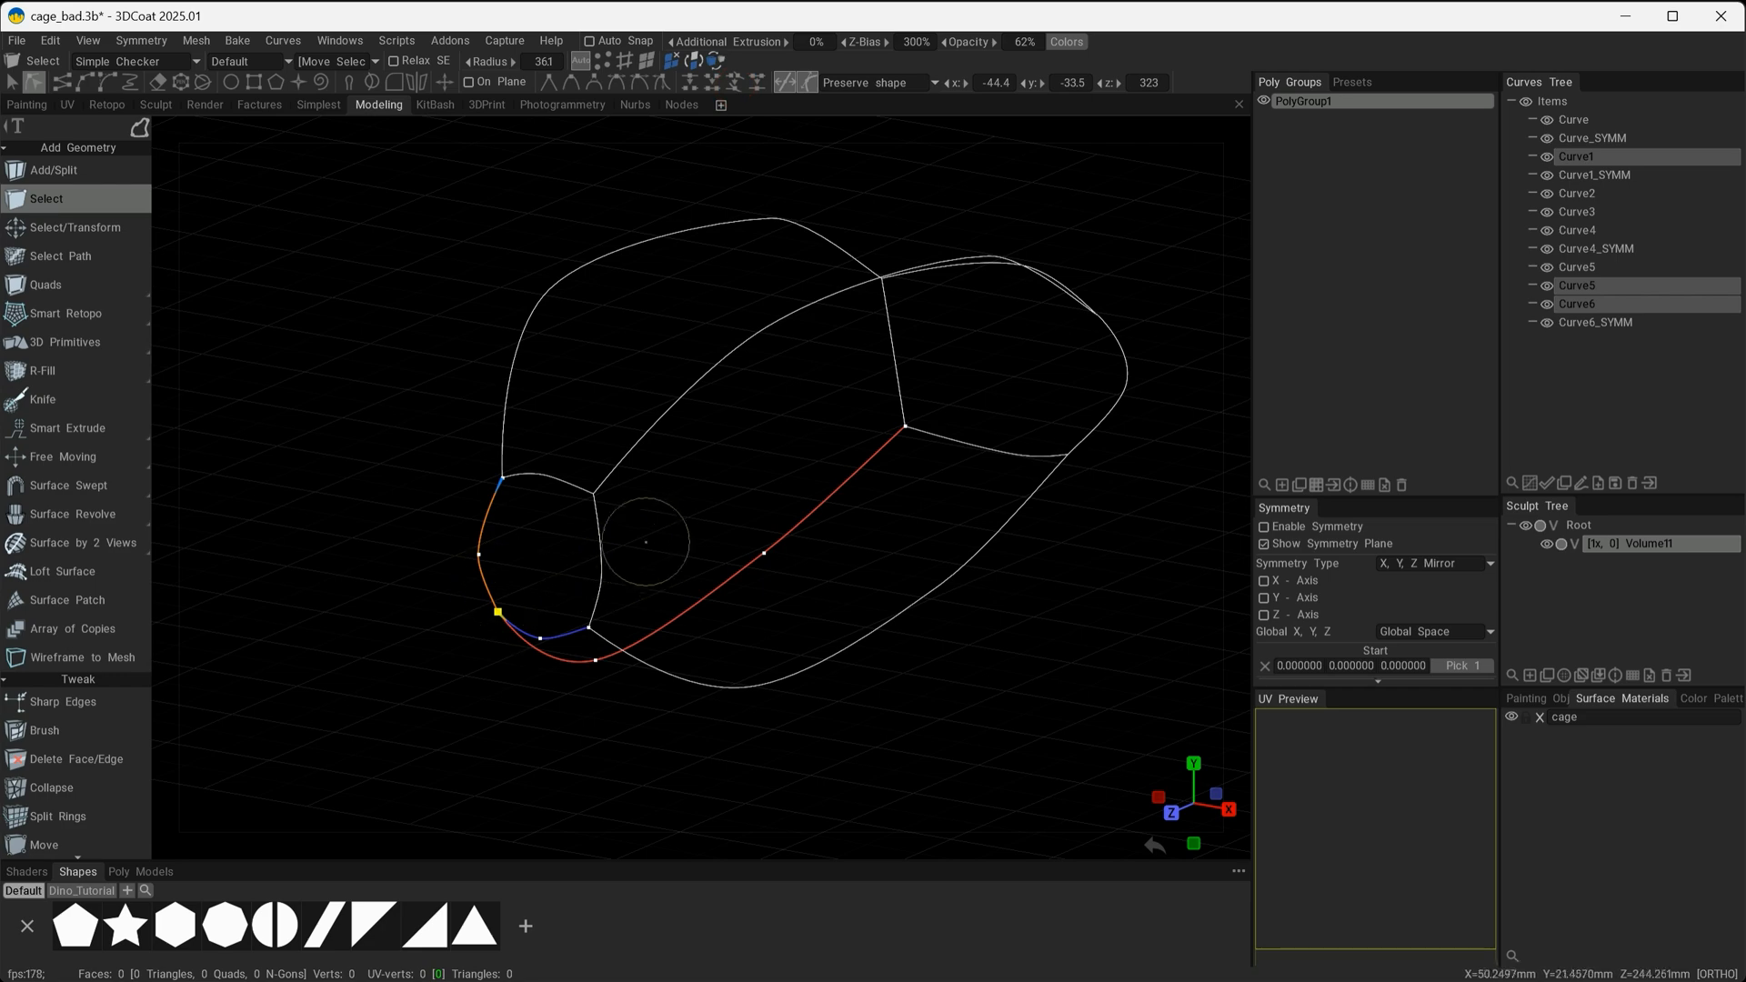
pyautogui.click(671, 527)
pyautogui.moveTo(616, 599); pyautogui.dragTo(615, 600)
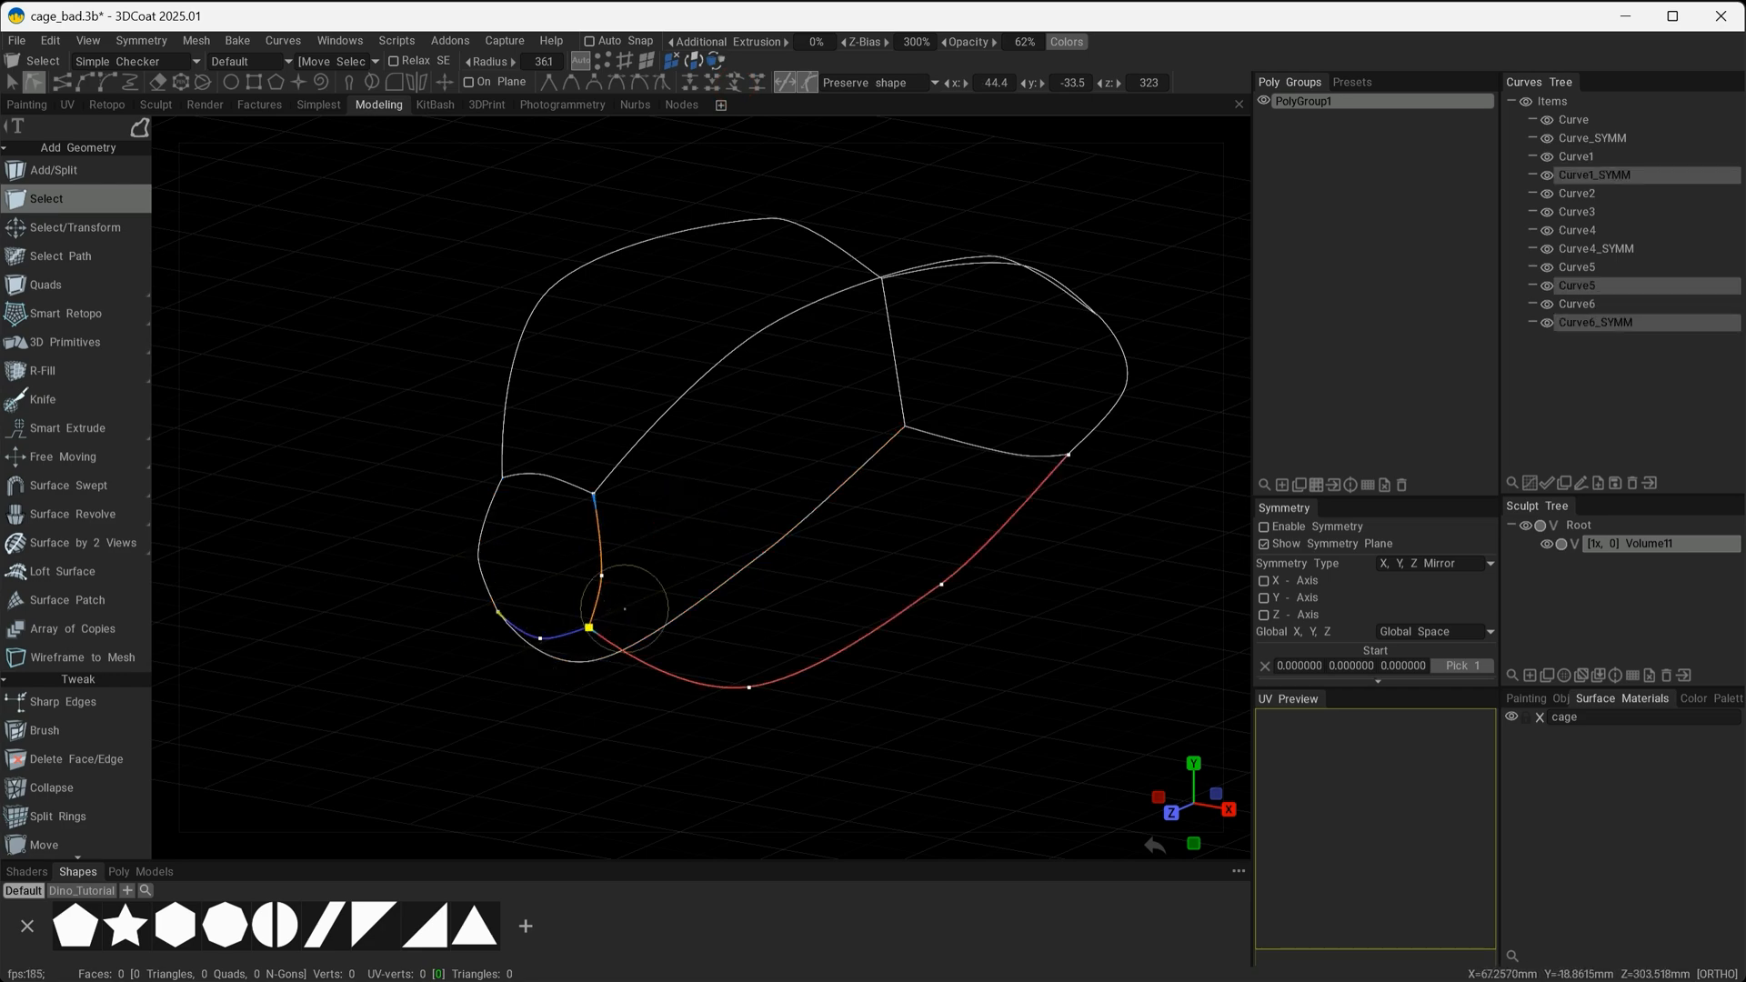
pyautogui.click(731, 83)
# Join the overlapping curve end points at the upper corners of the cage's far end.
pyautogui.click(729, 491)
pyautogui.keyDown('alt'); pyautogui.moveTo(706, 505); pyautogui.dragTo(844, 511); pyautogui.keyUp('alt')
pyautogui.click(733, 84)
pyautogui.keyDown('alt'); pyautogui.moveTo(937, 547); pyautogui.dragTo(887, 514); pyautogui.keyUp('alt')
pyautogui.click(1021, 371)
pyautogui.moveTo(1019, 384); pyautogui.dragTo(972, 437)
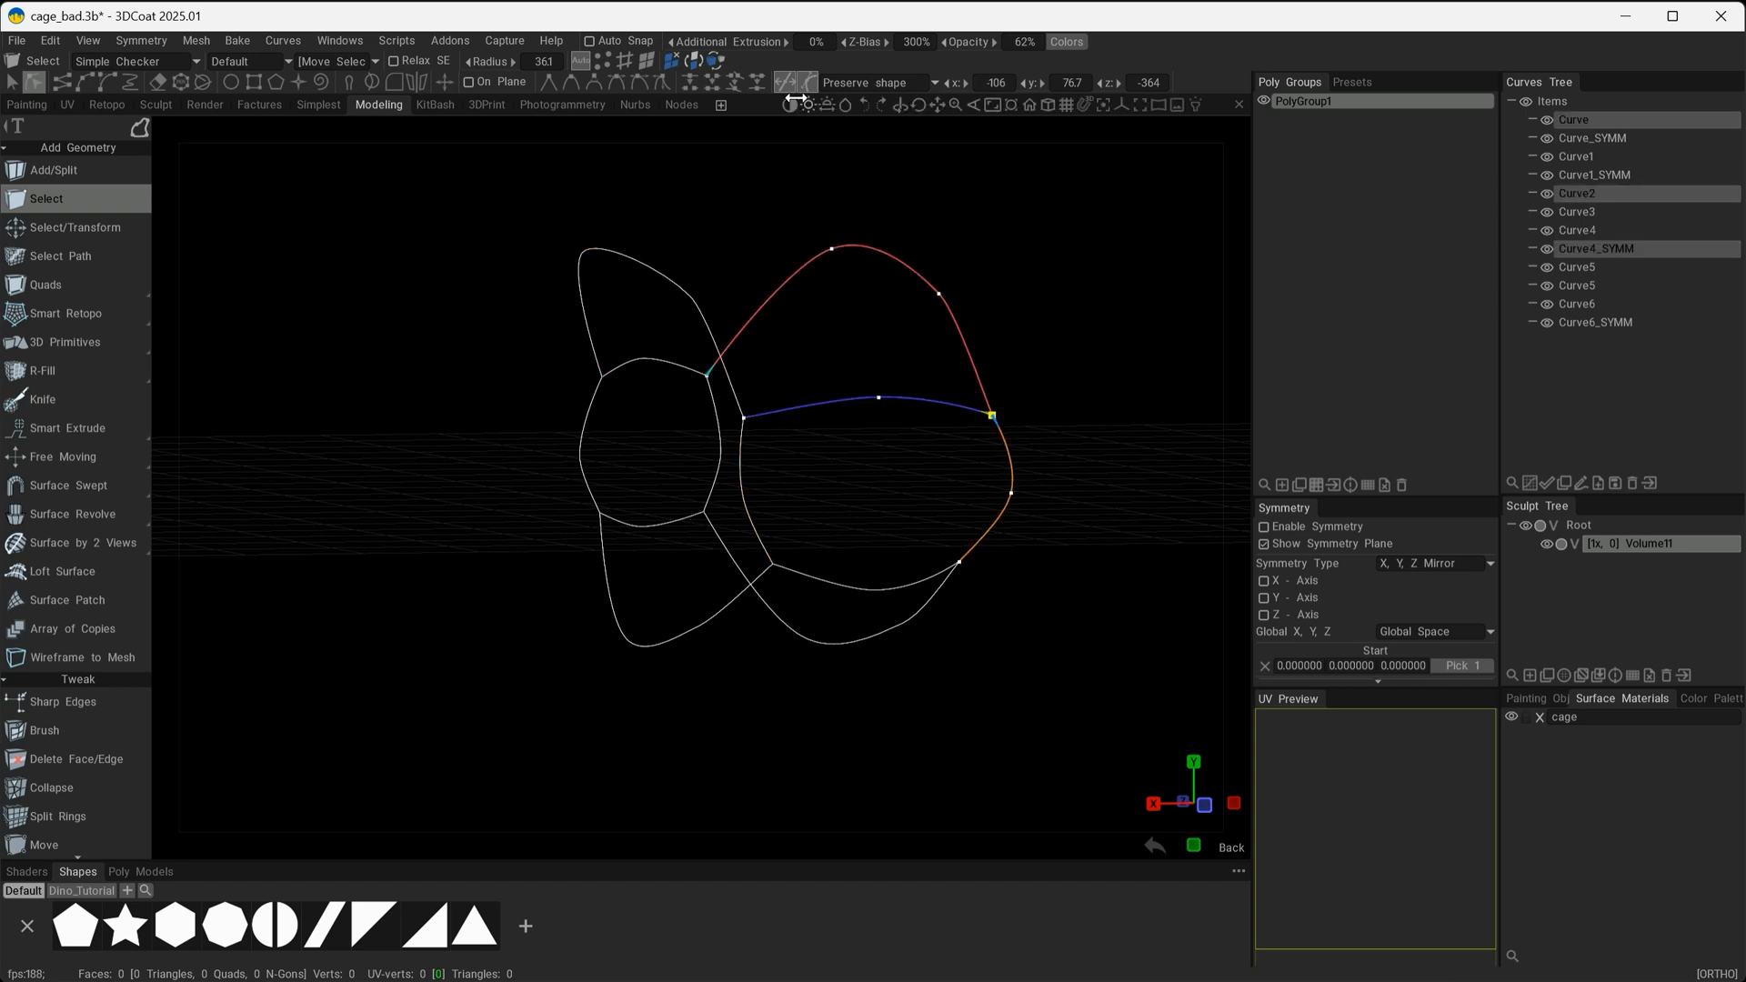
pyautogui.click(734, 83)
# Join the overlapping curve end points at the lower corners of the cage's far end.
pyautogui.moveTo(873, 509)
pyautogui.keyDown('alt'); pyautogui.mouseDown()
pyautogui.moveTo(946, 546)
pyautogui.moveTo(901, 501)
pyautogui.mouseUp(); pyautogui.keyUp('alt')
pyautogui.click(946, 546)
pyautogui.moveTo(904, 499); pyautogui.dragTo(857, 537)
pyautogui.click(734, 83)
pyautogui.click(956, 450)
pyautogui.keyDown('alt'); pyautogui.moveTo(956, 450); pyautogui.dragTo(967, 489); pyautogui.keyUp('alt')
pyautogui.click(734, 83)
# Select all cage curves from Curve to Curve6_SYMM and apply a Surface Patch mesh across them.
pyautogui.moveTo(603, 394)
pyautogui.keyDown('alt'); pyautogui.mouseDown()
pyautogui.moveTo(860, 439)
pyautogui.moveTo(710, 449)
pyautogui.moveTo(690, 480)
pyautogui.moveTo(712, 488)
pyautogui.mouseUp(); pyautogui.keyUp('alt')
pyautogui.click(862, 444)
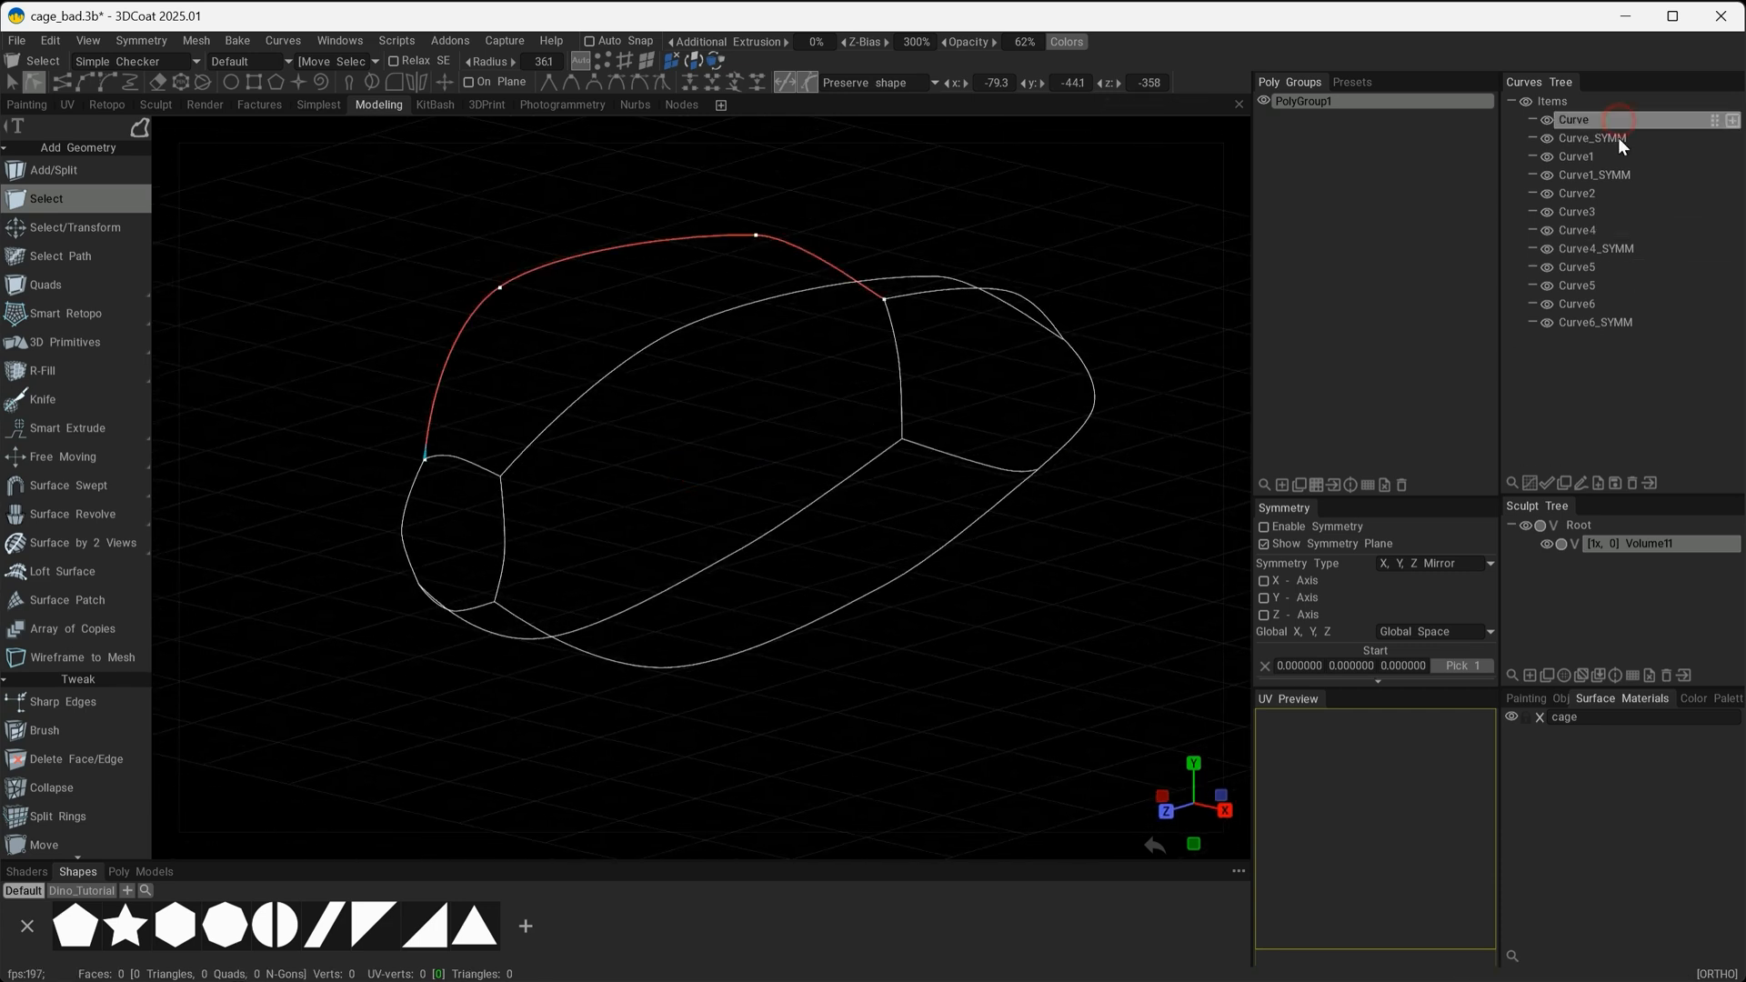
pyautogui.keyDown('shift'); pyautogui.click(1602, 322); pyautogui.keyUp('shift')
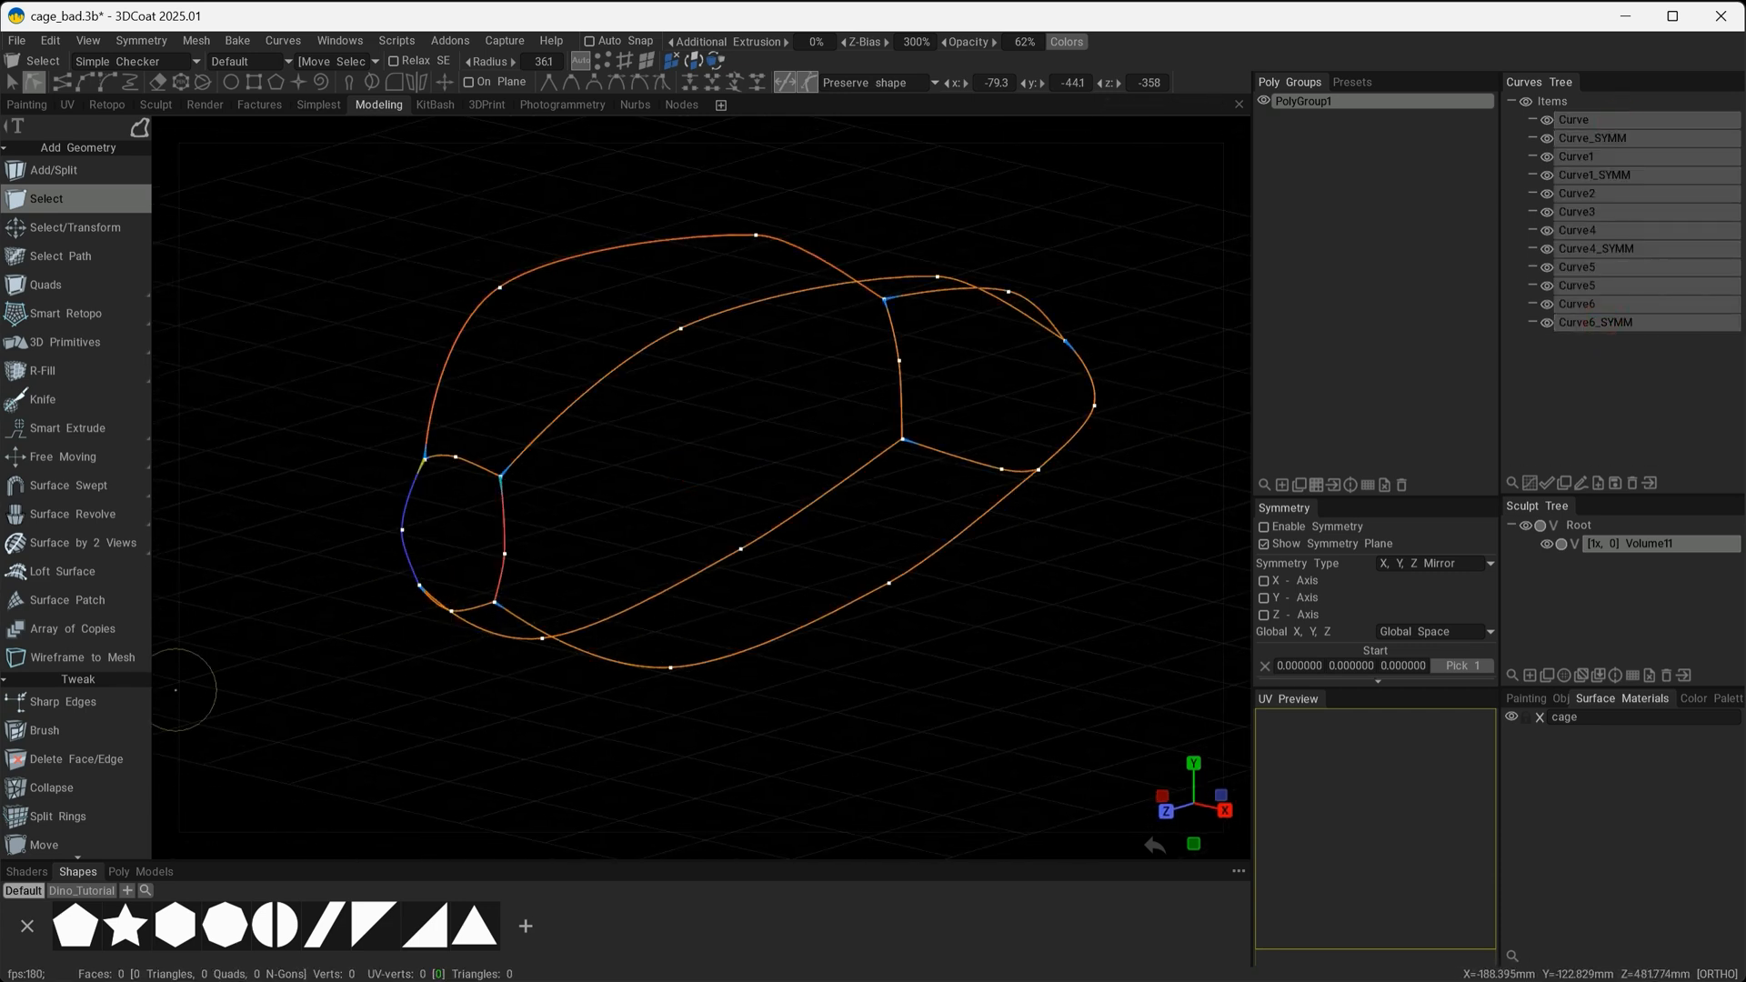
pyautogui.click(49, 602)
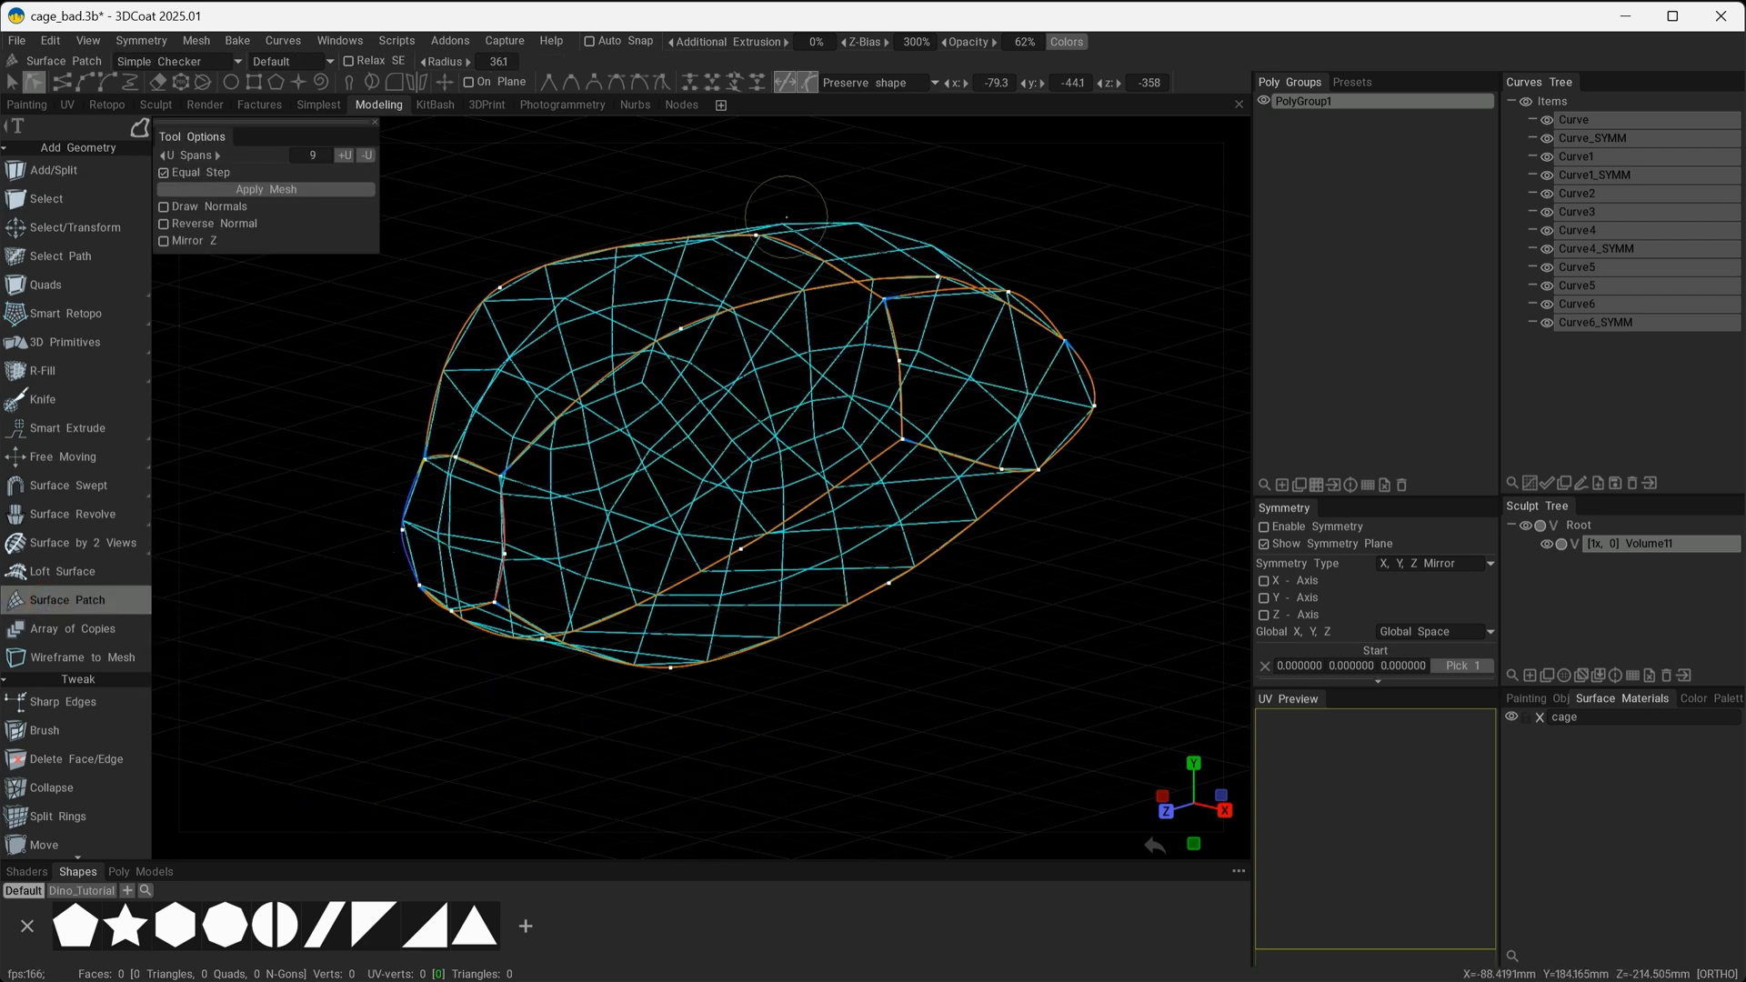
pyautogui.keyDown('alt'); pyautogui.moveTo(628, 678); pyautogui.dragTo(726, 575); pyautogui.keyUp('alt')
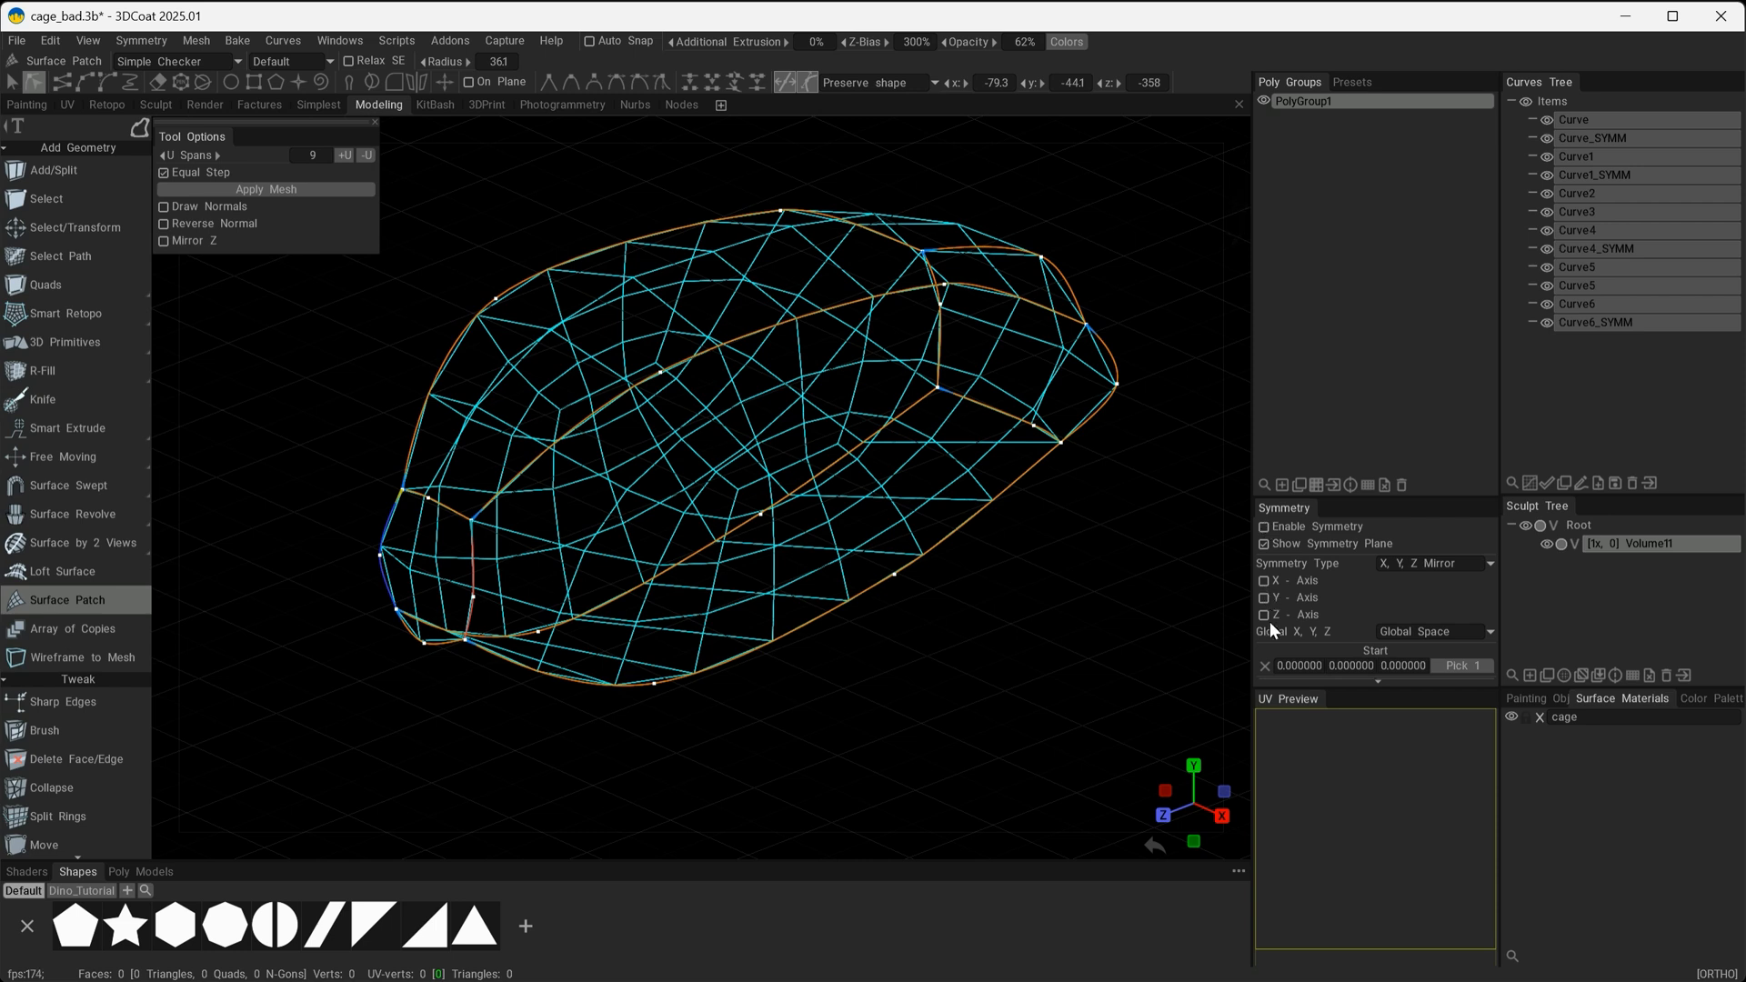
pyautogui.click(222, 188)
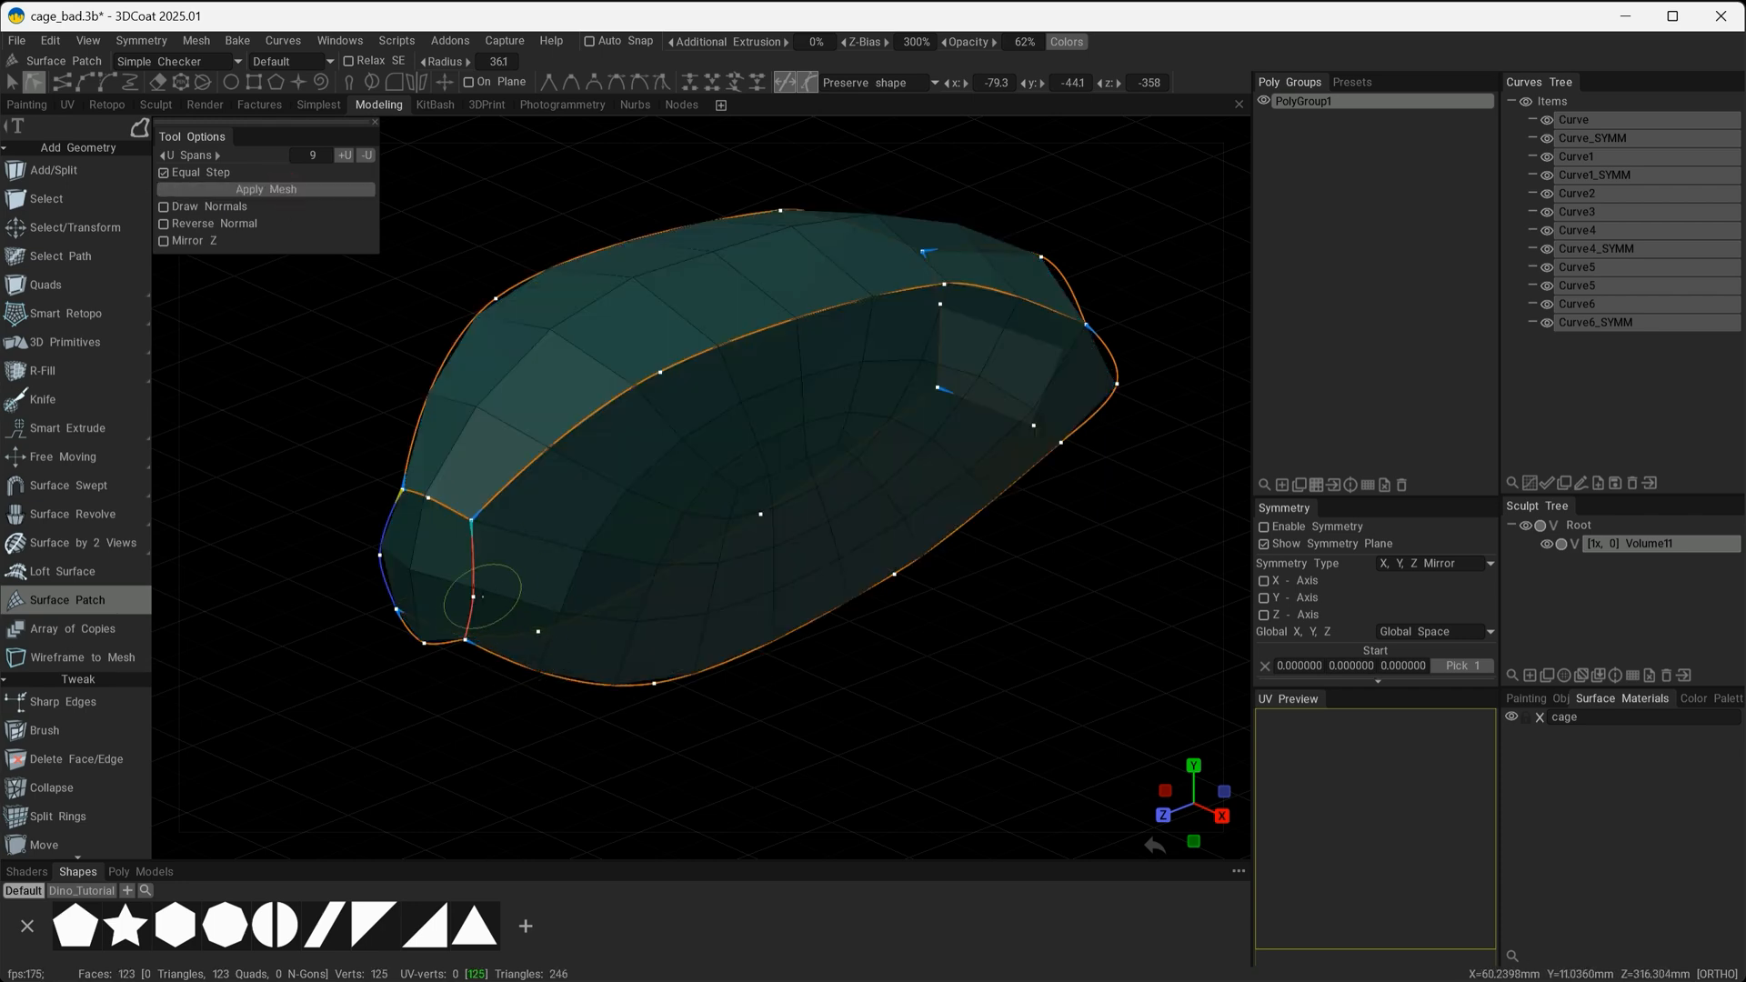
# Hide all the curves and raise the mesh opacity to 100%.
pyautogui.click(1526, 101)
pyautogui.moveTo(1100, 627)
pyautogui.keyDown('alt'); pyautogui.mouseDown()
pyautogui.moveTo(1034, 597)
pyautogui.moveTo(1106, 587)
pyautogui.moveTo(1112, 620)
pyautogui.mouseUp(); pyautogui.keyUp('alt')
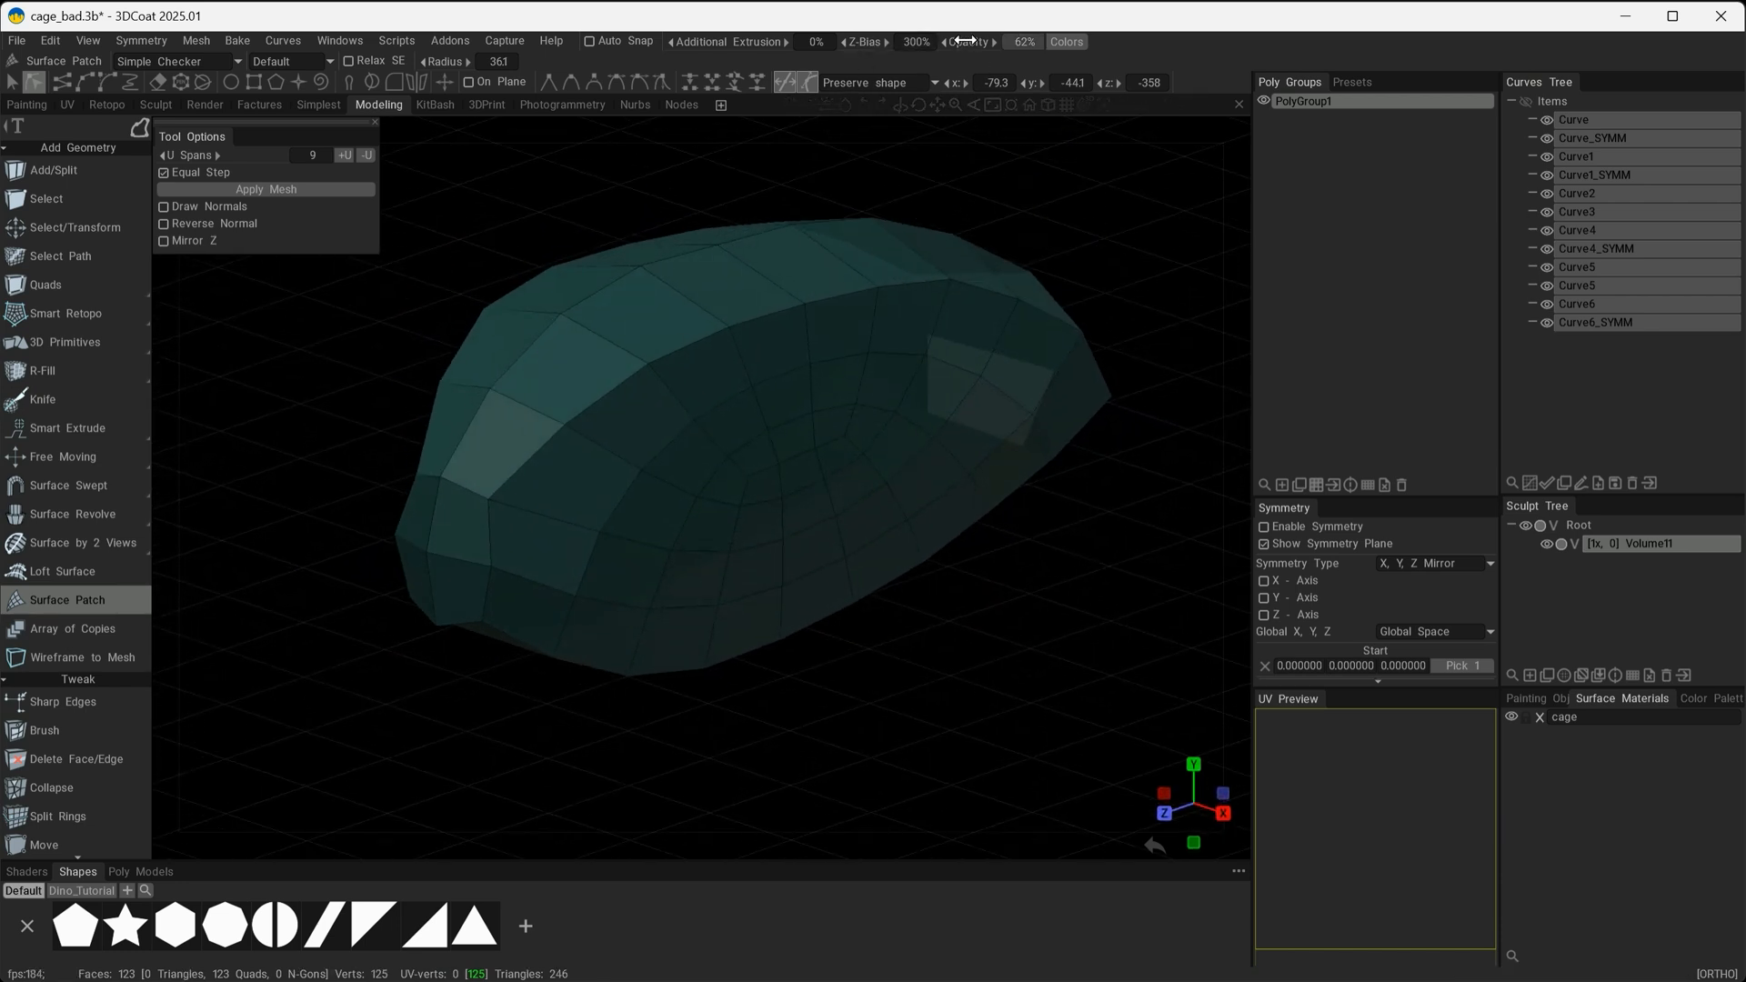
pyautogui.moveTo(966, 41); pyautogui.dragTo(1073, 38)
# Examine the patch mesh's polygon flow on its sides, underside and ends.
pyautogui.keyDown('alt'); pyautogui.moveTo(922, 778); pyautogui.dragTo(777, 610); pyautogui.keyUp('alt')
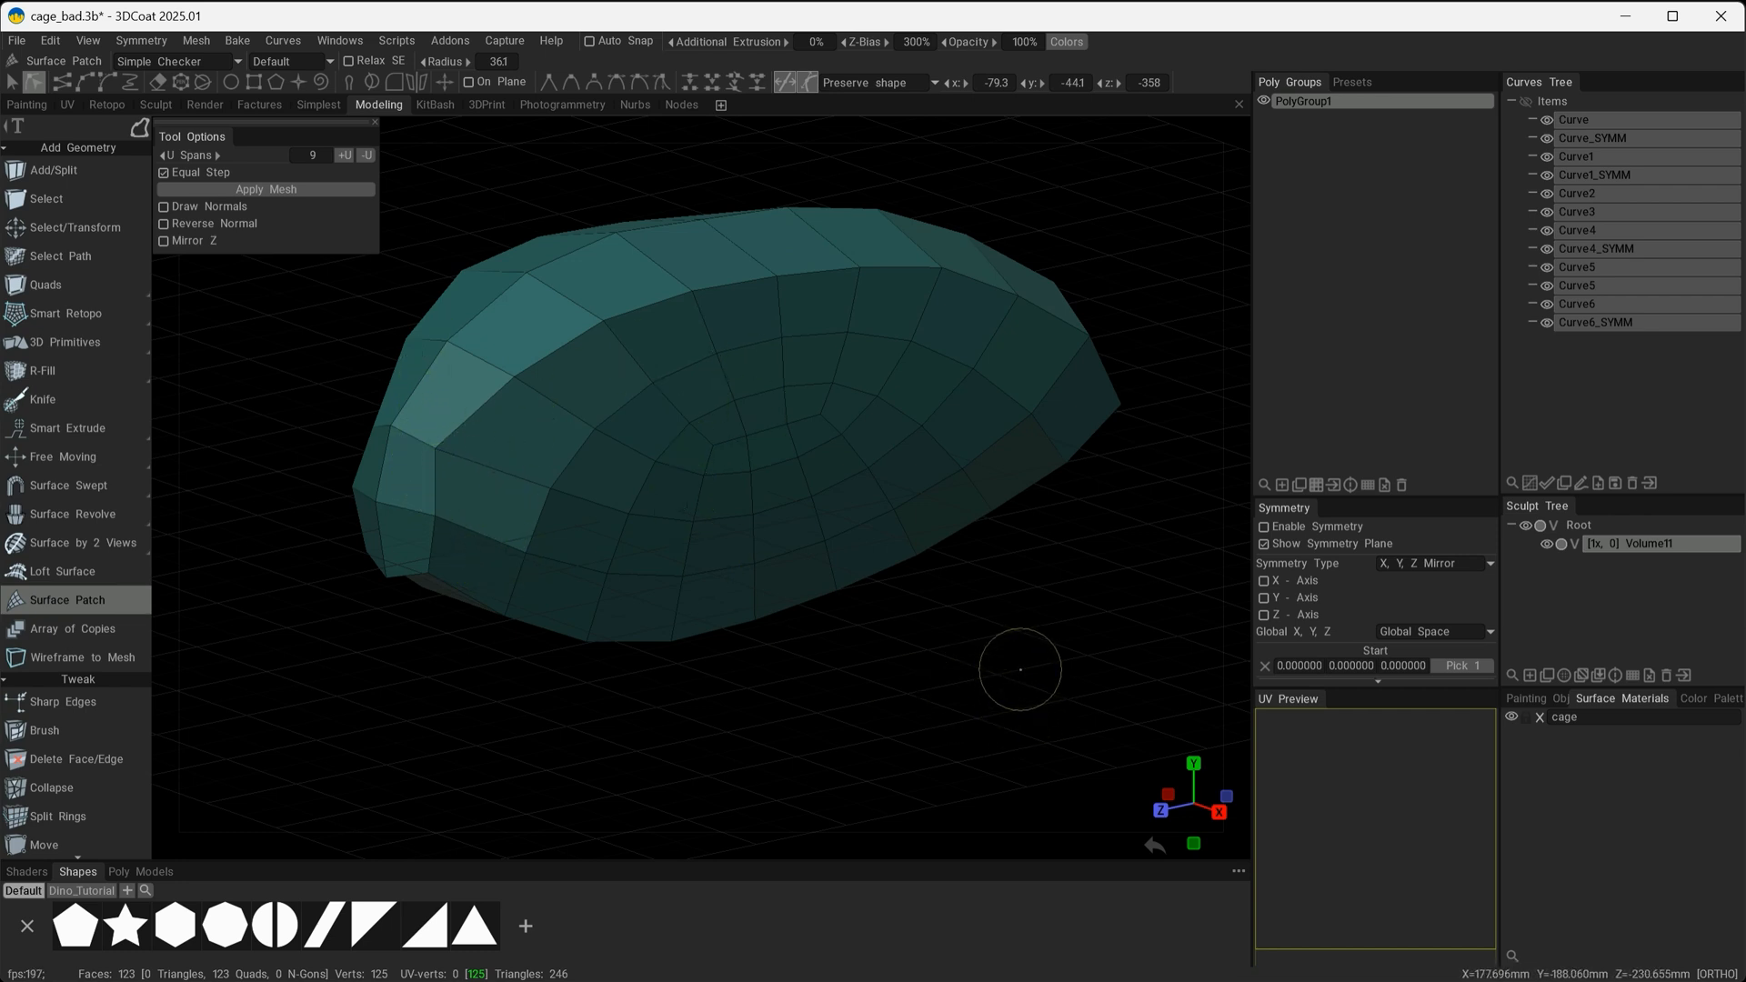
pyautogui.moveTo(958, 648)
pyautogui.keyDown('alt'); pyautogui.mouseDown()
pyautogui.moveTo(977, 631)
pyautogui.moveTo(1062, 652)
pyautogui.moveTo(844, 657)
pyautogui.moveTo(762, 622)
pyautogui.moveTo(978, 644)
pyautogui.moveTo(922, 646)
pyautogui.moveTo(982, 632)
pyautogui.moveTo(914, 433)
pyautogui.moveTo(924, 476)
pyautogui.moveTo(598, 408)
pyautogui.mouseUp(); pyautogui.keyUp('alt')
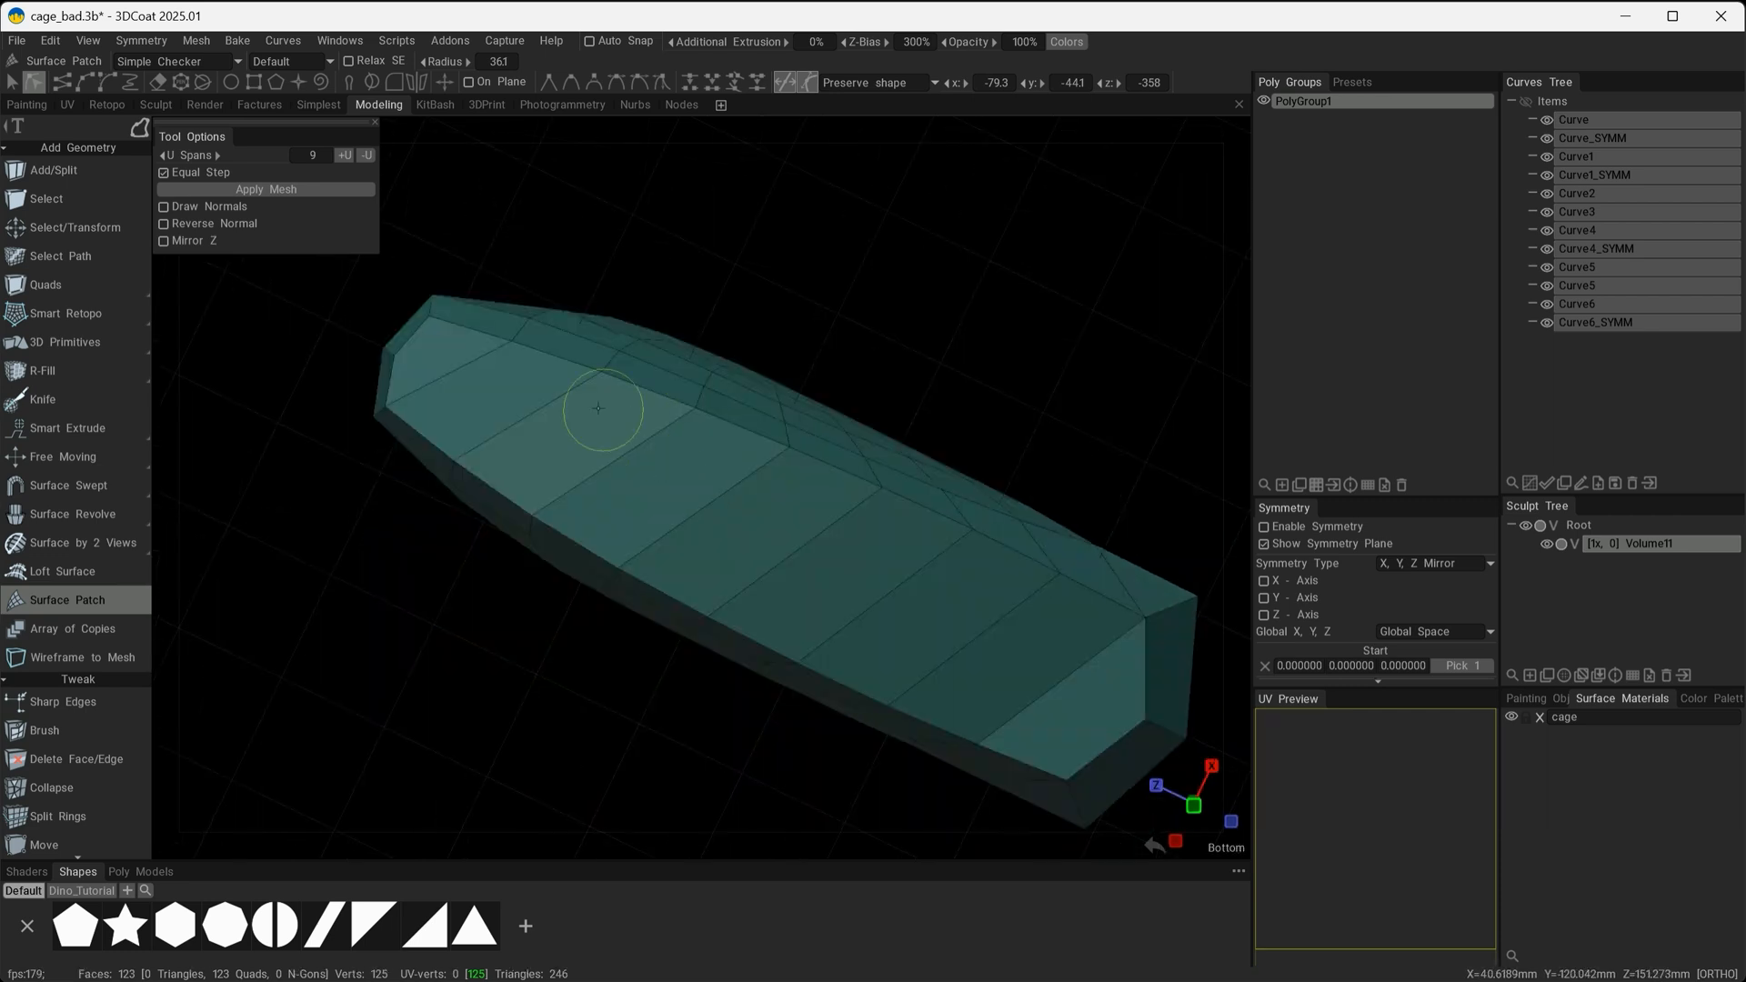
pyautogui.keyDown('alt'); pyautogui.moveTo(747, 438); pyautogui.dragTo(755, 491); pyautogui.keyUp('alt')
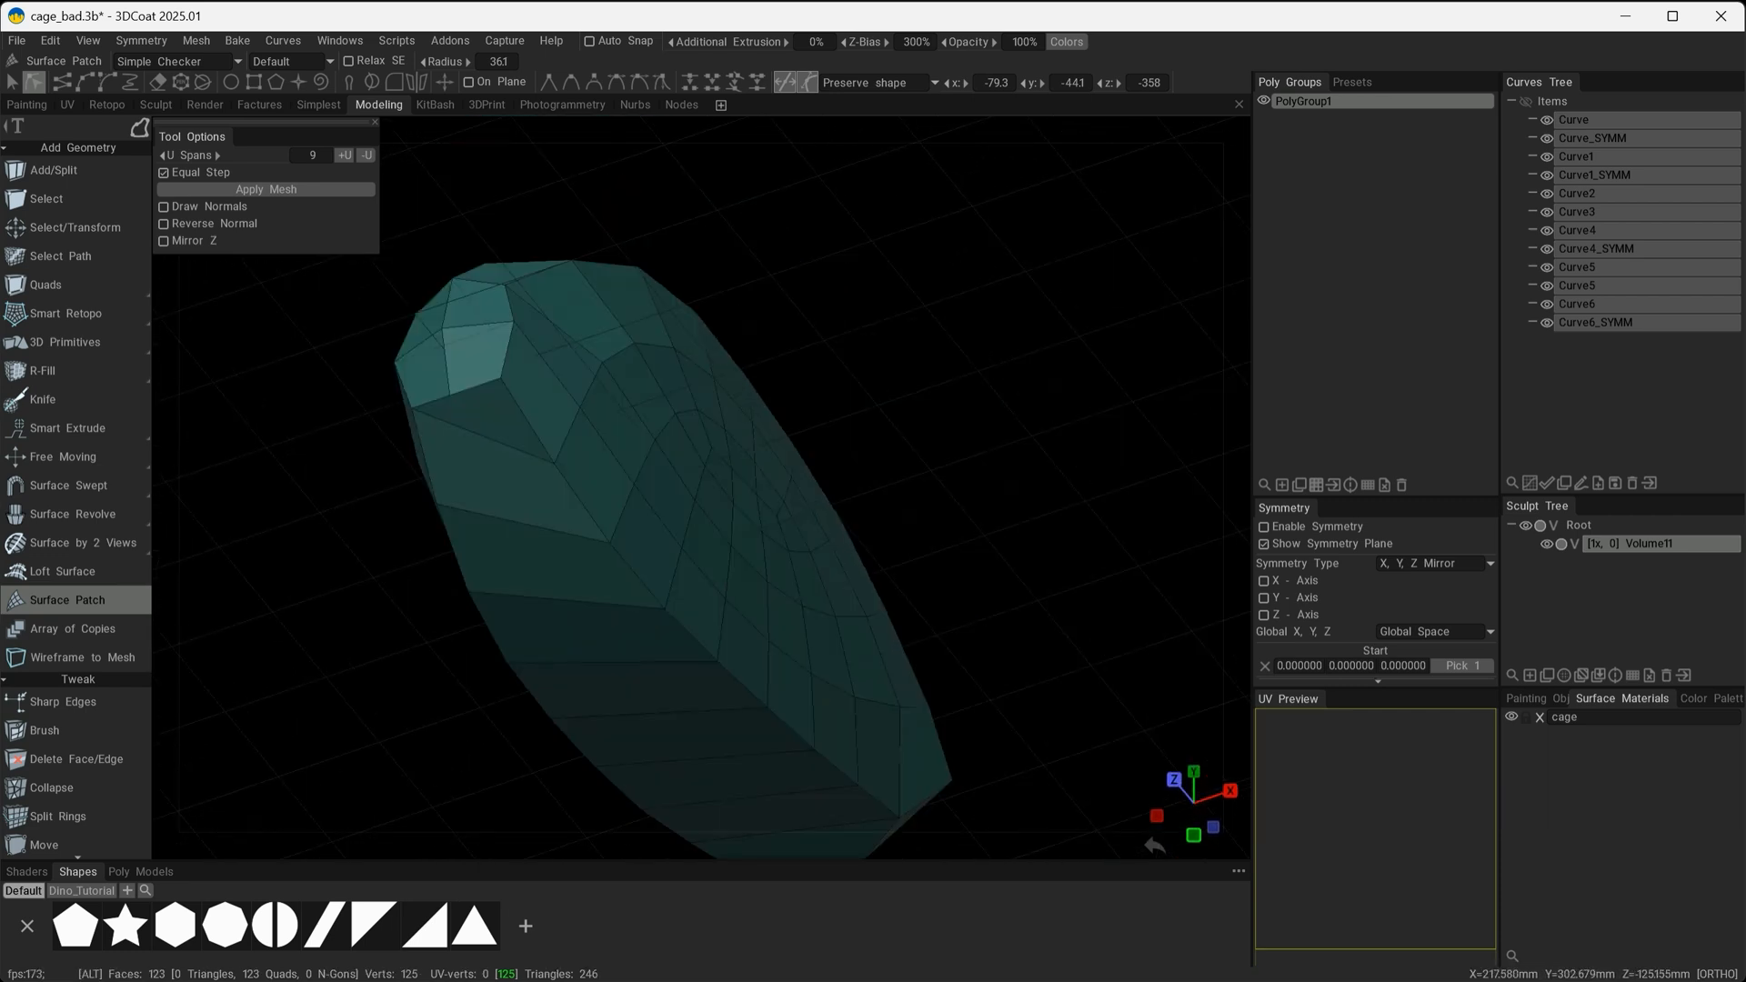
pyautogui.keyDown('alt'); pyautogui.moveTo(779, 304); pyautogui.dragTo(563, 323); pyautogui.keyUp('alt')
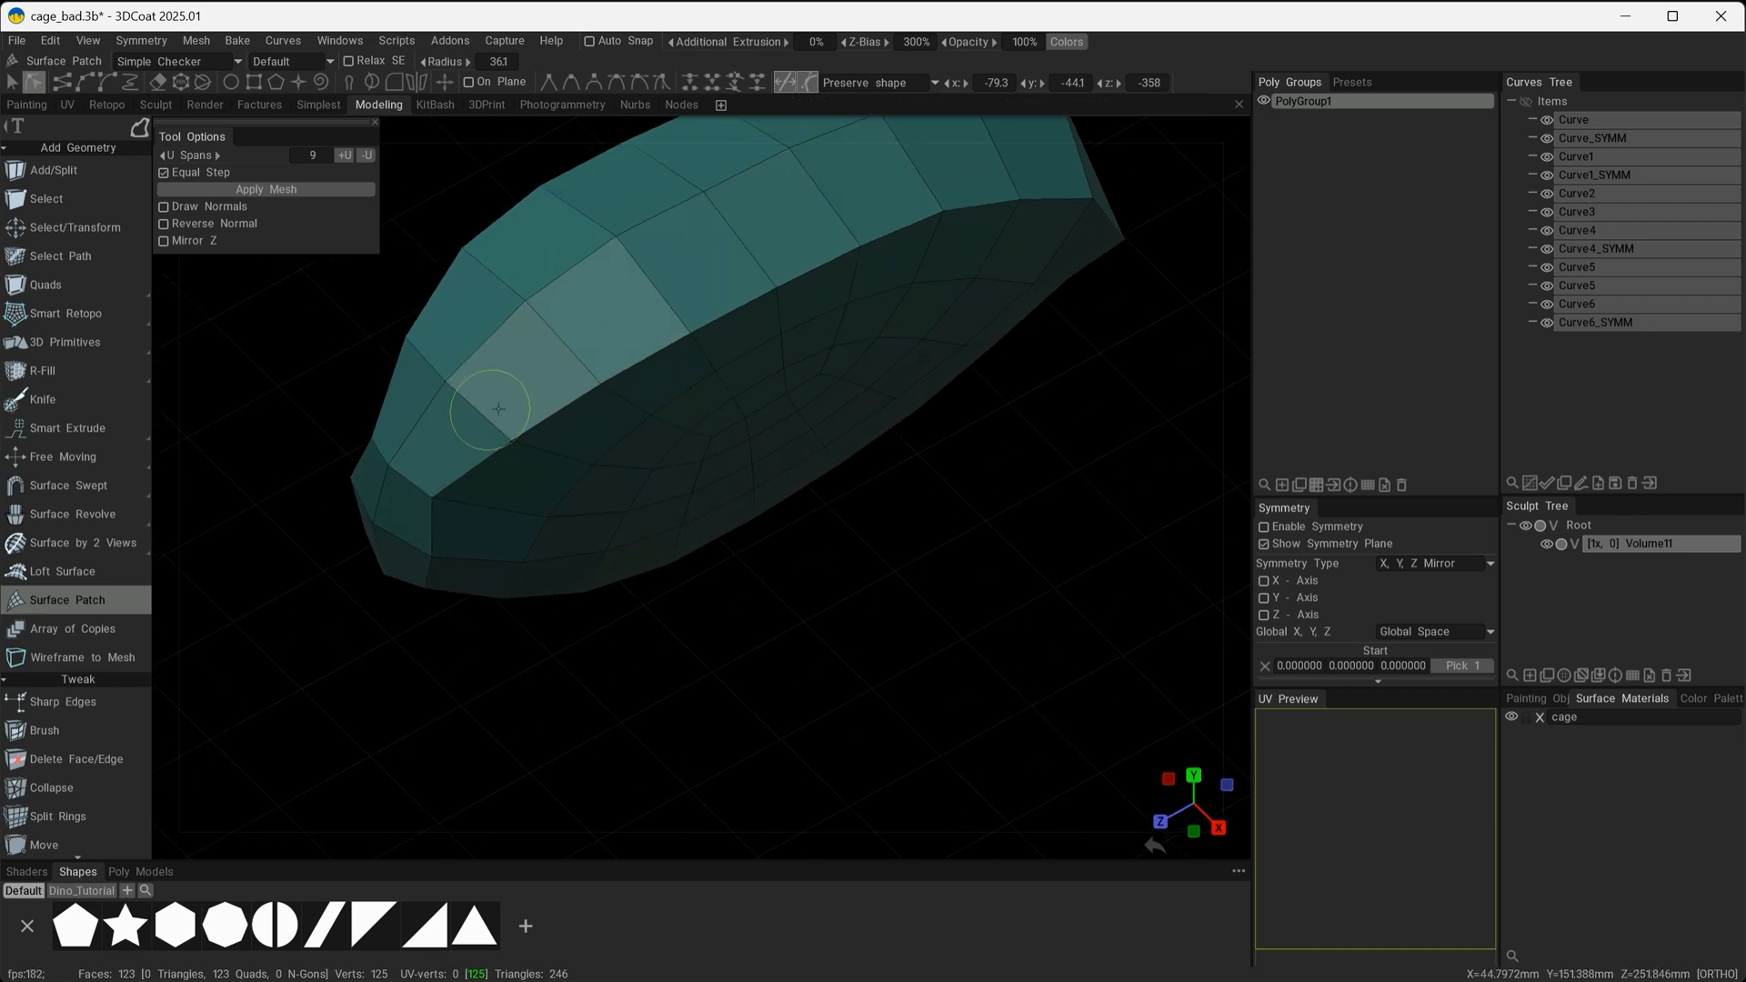
pyautogui.moveTo(498, 408)
pyautogui.keyDown('alt'); pyautogui.mouseDown()
pyautogui.moveTo(776, 597)
pyautogui.moveTo(753, 636)
pyautogui.moveTo(870, 715)
pyautogui.moveTo(919, 475)
pyautogui.moveTo(917, 373)
pyautogui.moveTo(474, 506)
pyautogui.mouseUp(); pyautogui.keyUp('alt')
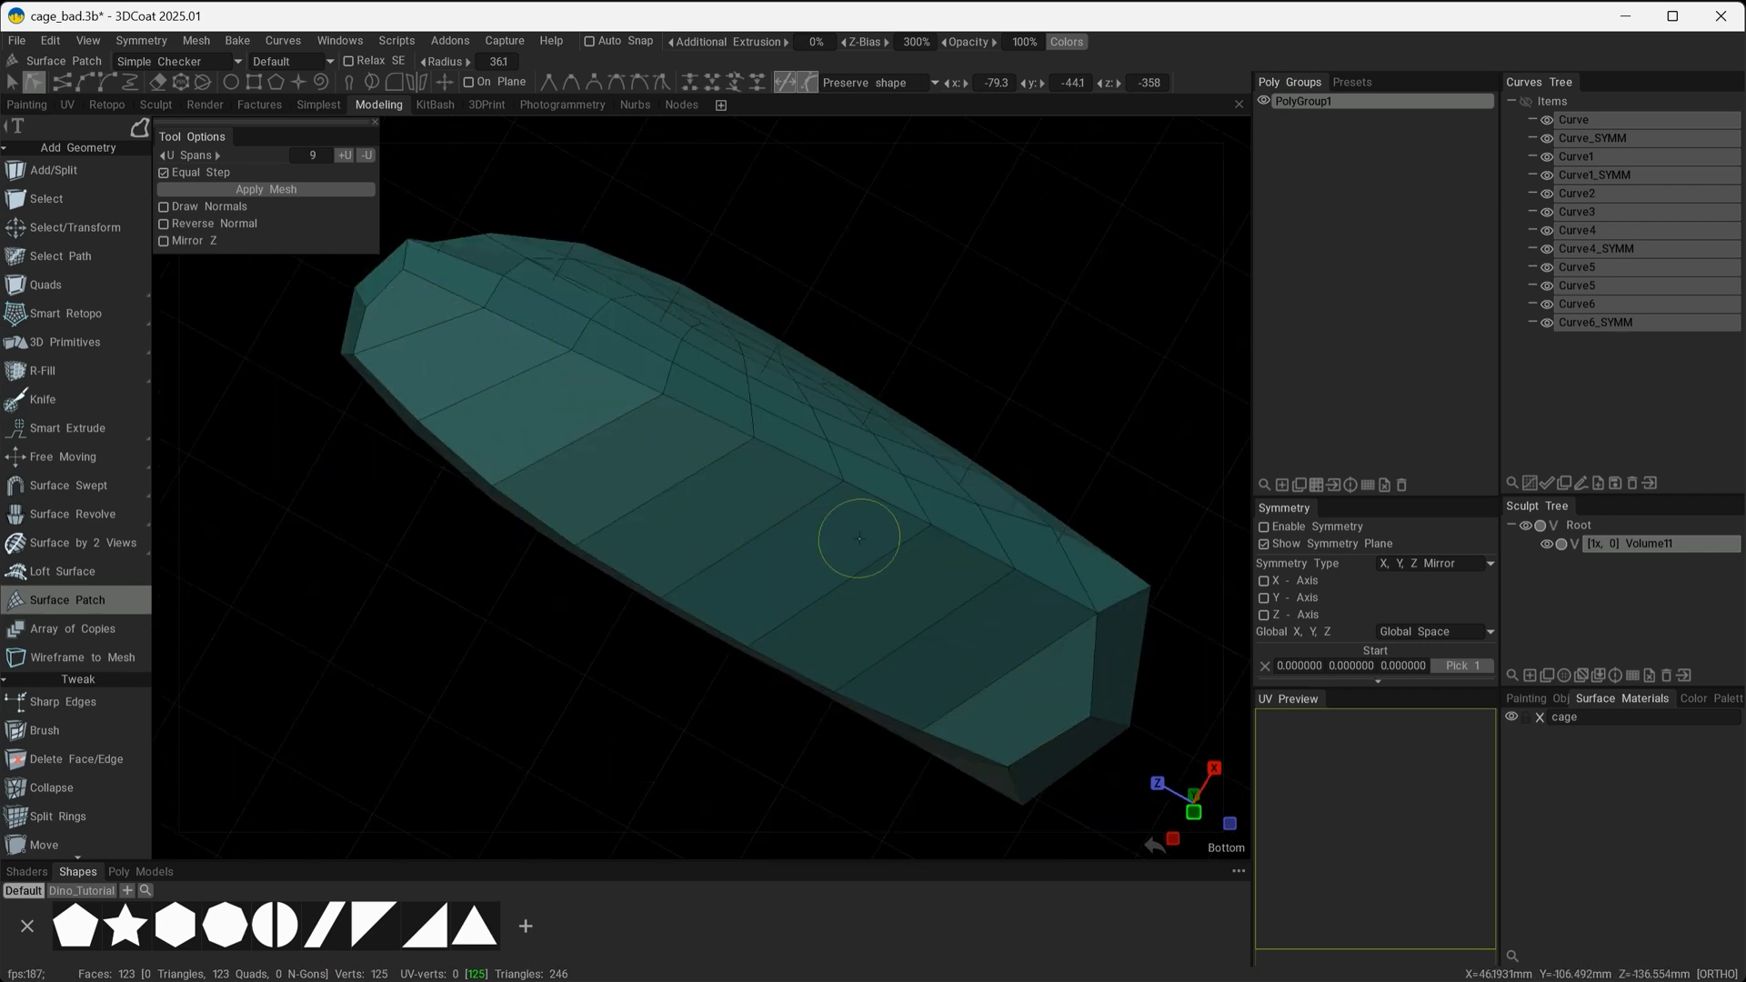
pyautogui.moveTo(859, 539)
pyautogui.keyDown('alt'); pyautogui.mouseDown()
pyautogui.moveTo(855, 351)
pyautogui.moveTo(920, 450)
pyautogui.moveTo(865, 452)
pyautogui.moveTo(919, 436)
pyautogui.mouseUp(); pyautogui.keyUp('alt')
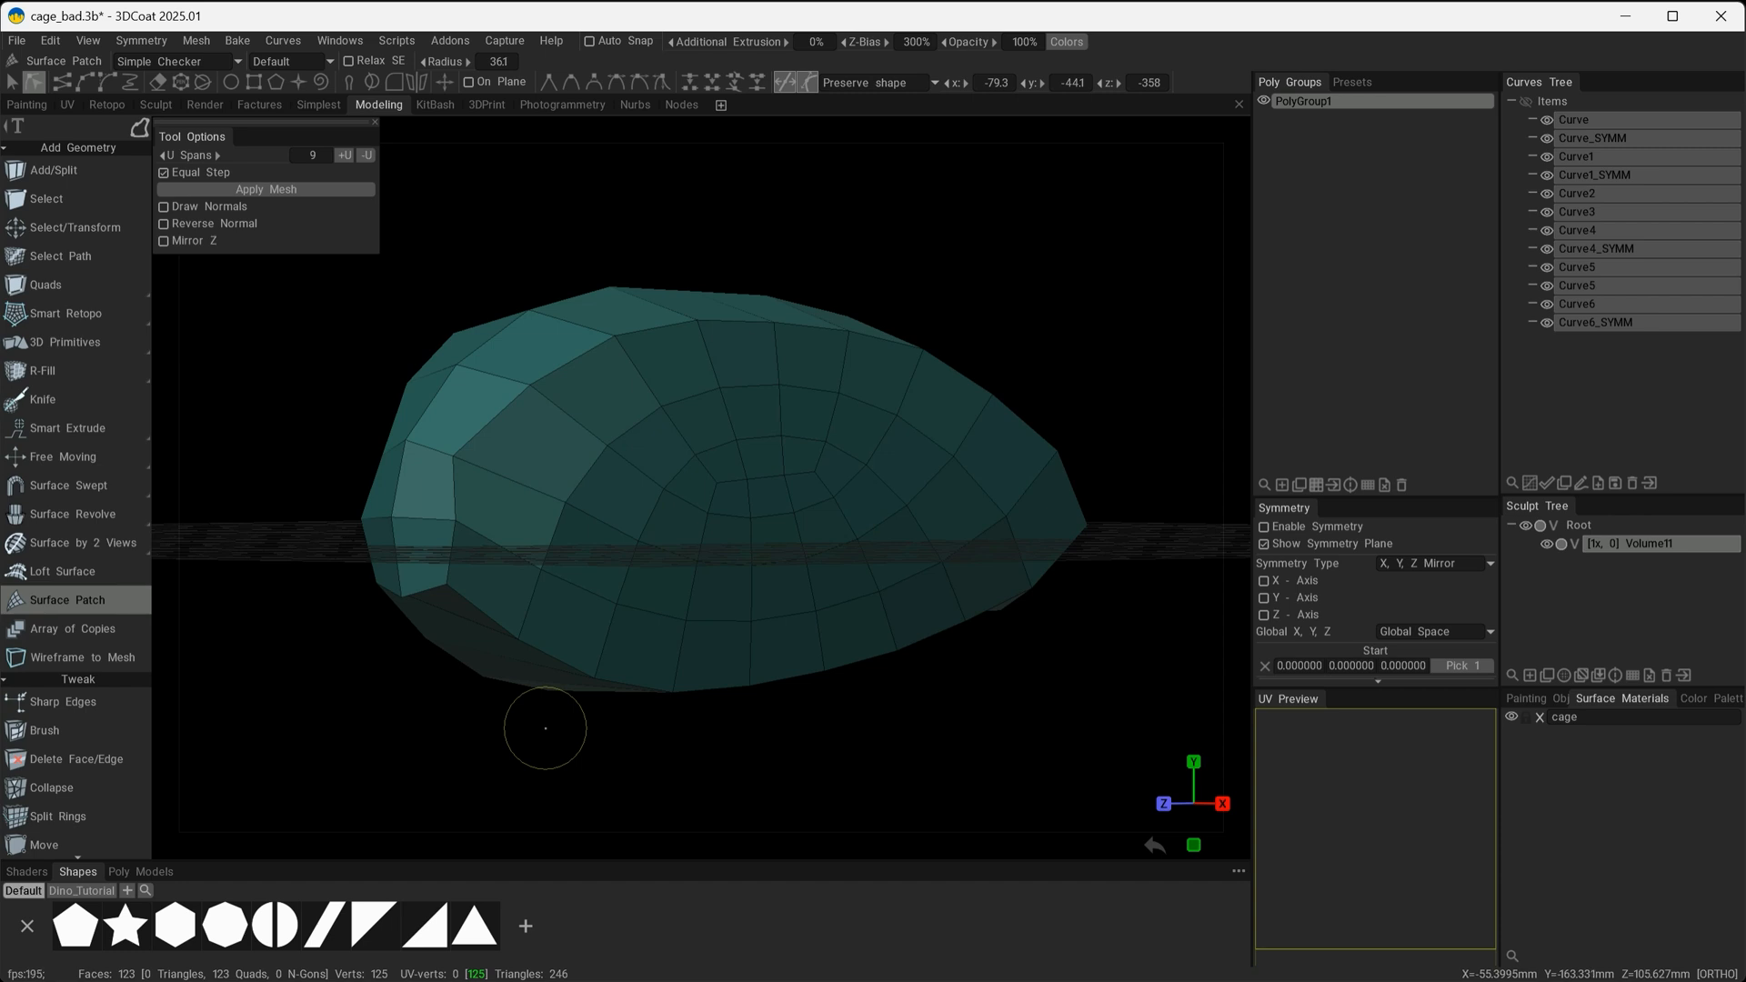
pyautogui.moveTo(546, 728)
pyautogui.keyDown('alt'); pyautogui.mouseDown()
pyautogui.moveTo(662, 495)
pyautogui.moveTo(628, 540)
pyautogui.moveTo(635, 521)
pyautogui.mouseUp(); pyautogui.keyUp('alt')
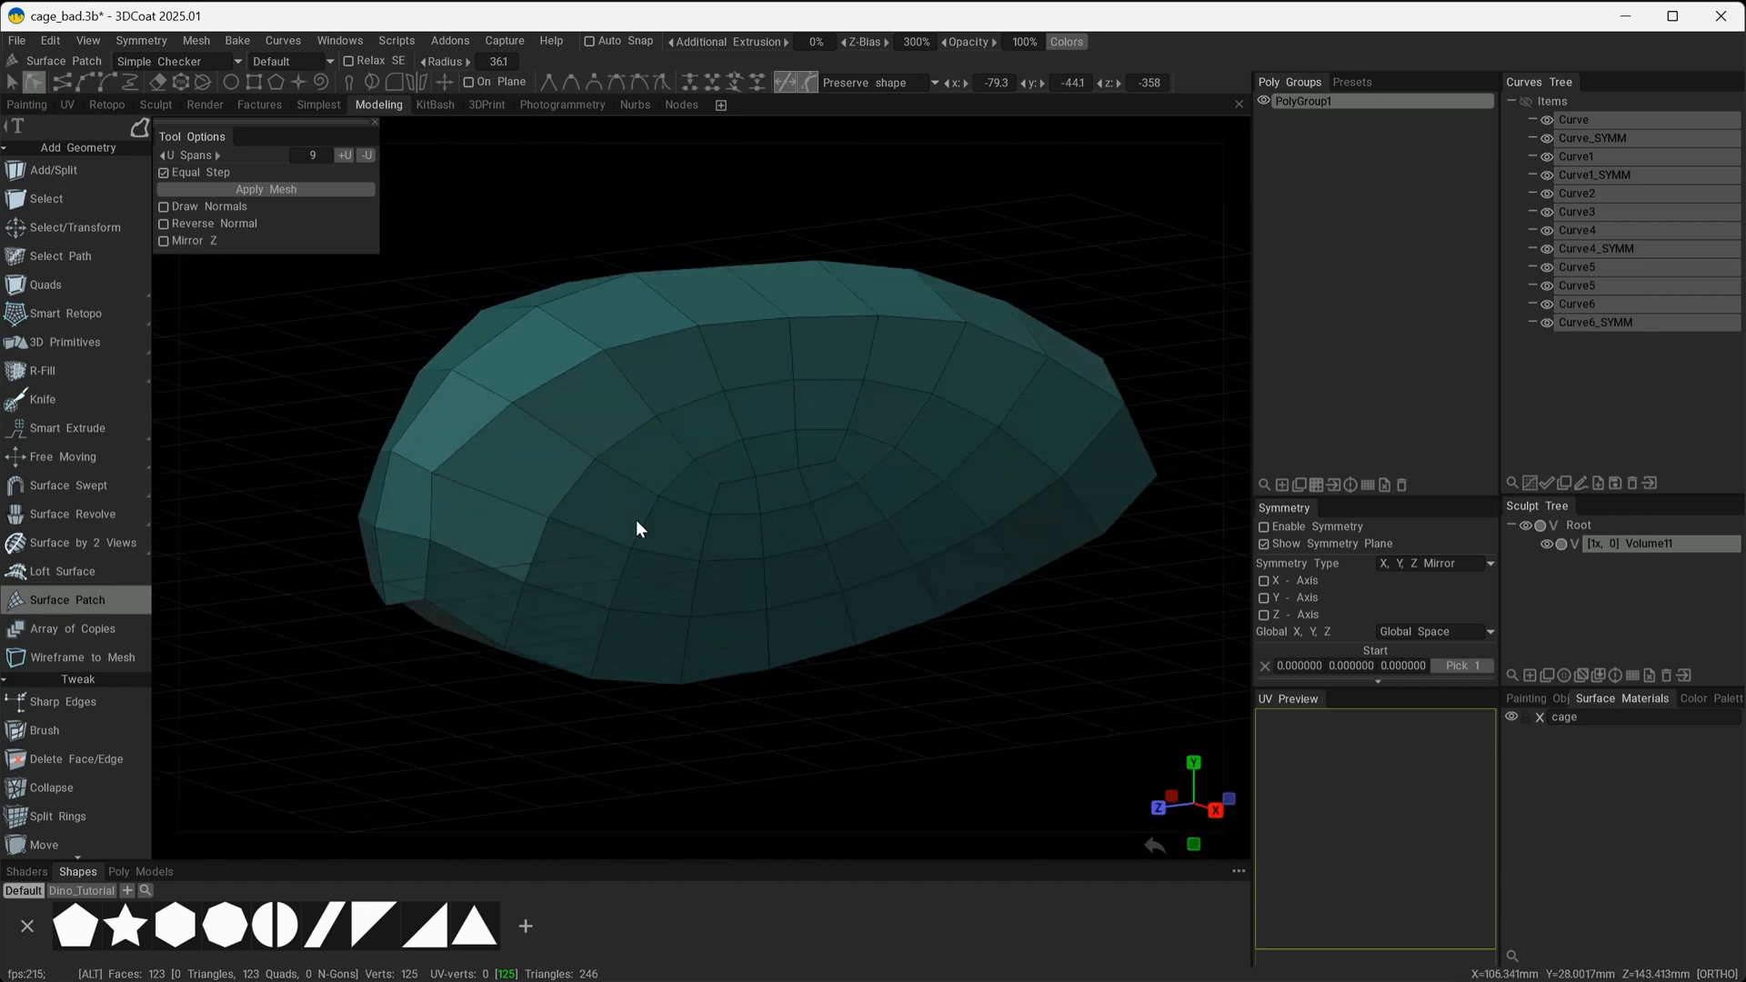
# Clear the patch mesh from the poly group and show the curves again with a fresh Surface Patch preview.
pyautogui.click(1385, 484)
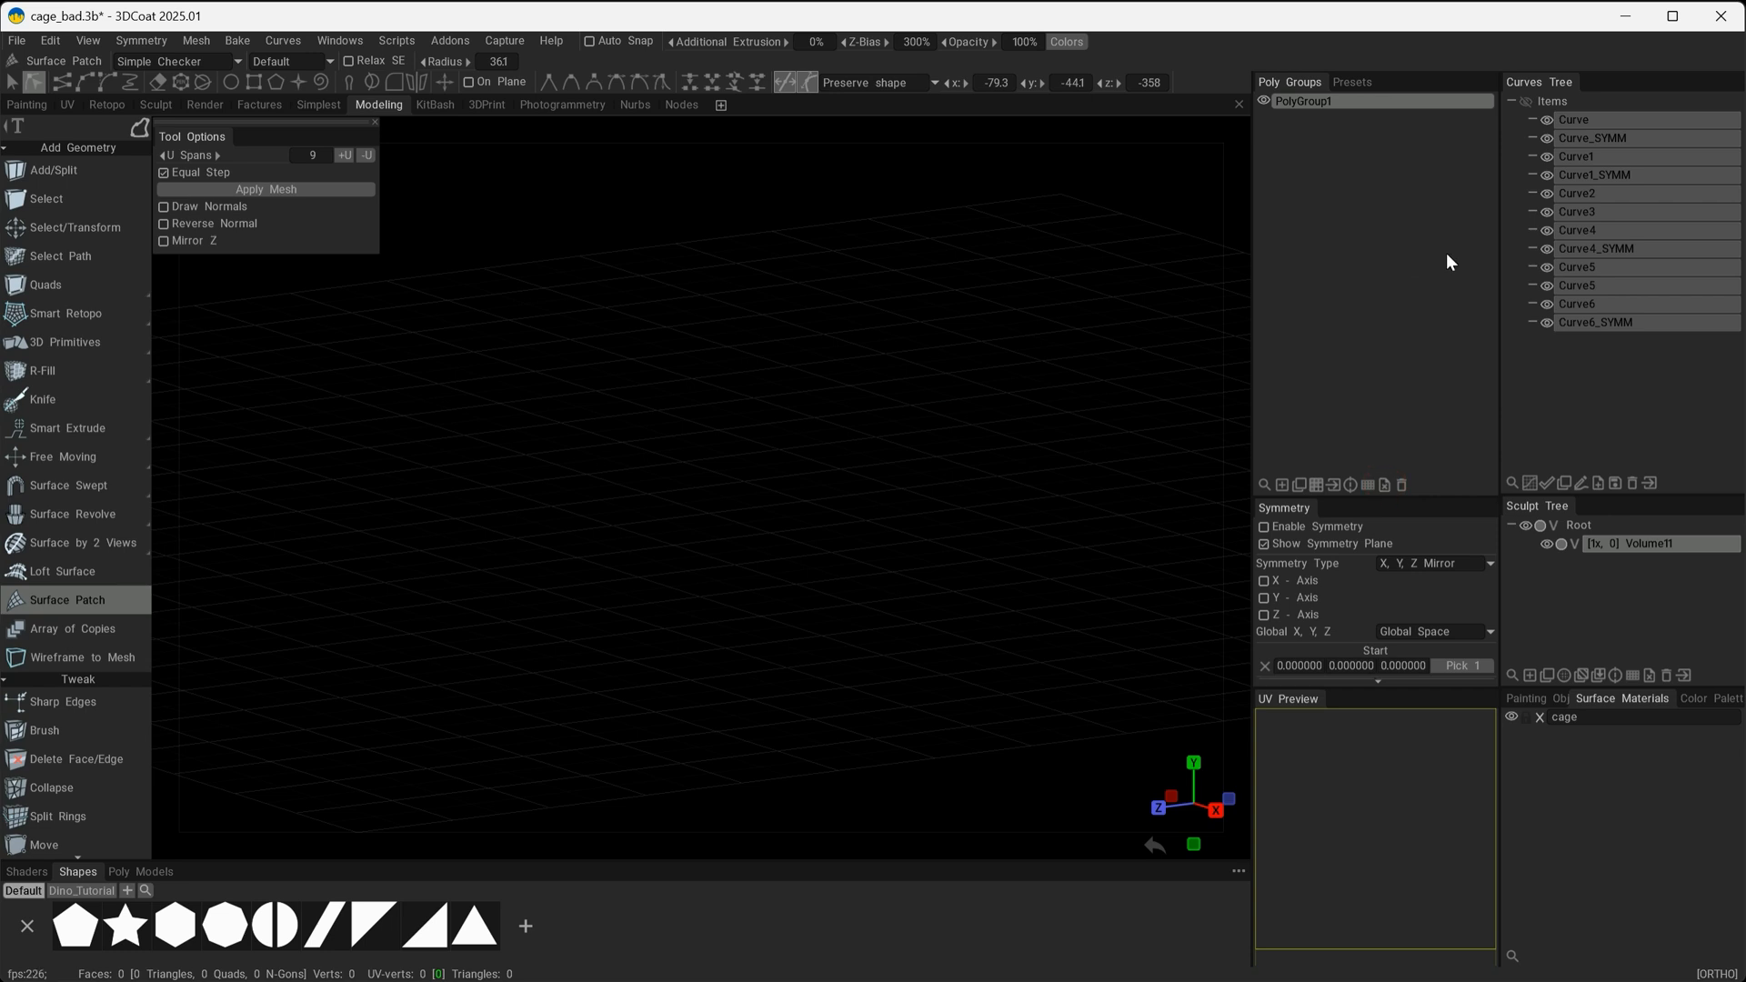
pyautogui.click(1525, 101)
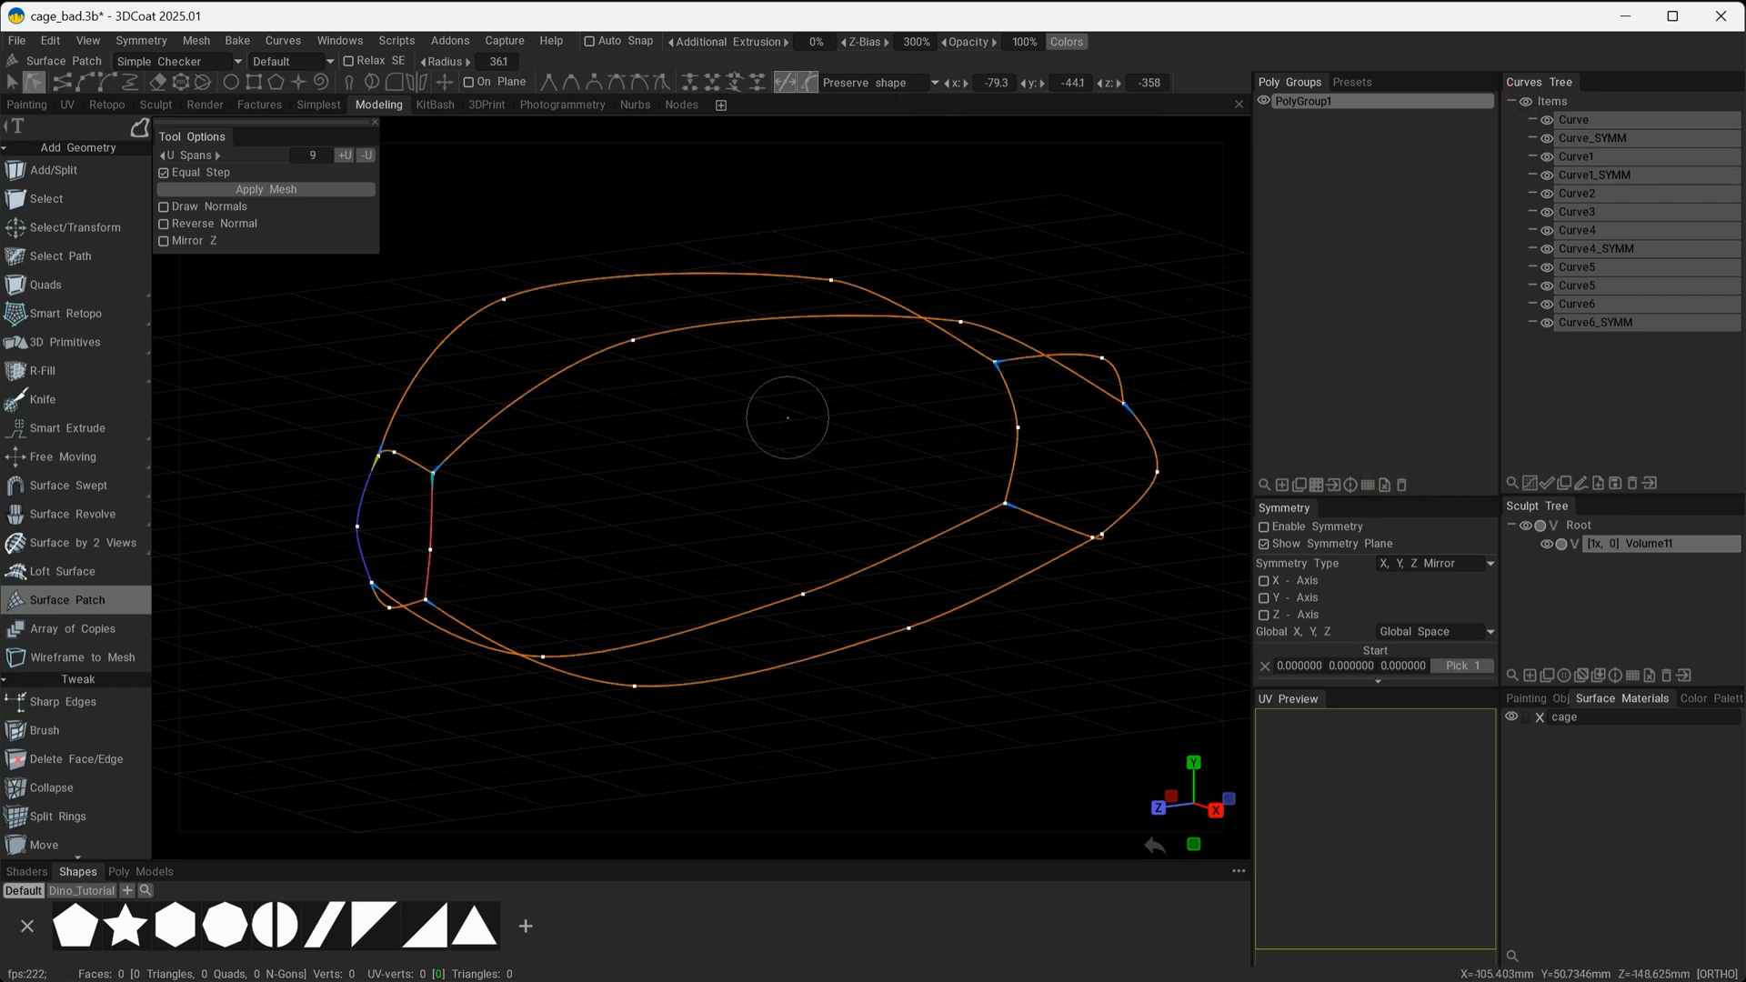
pyautogui.moveTo(739, 443); pyautogui.dragTo(784, 453)
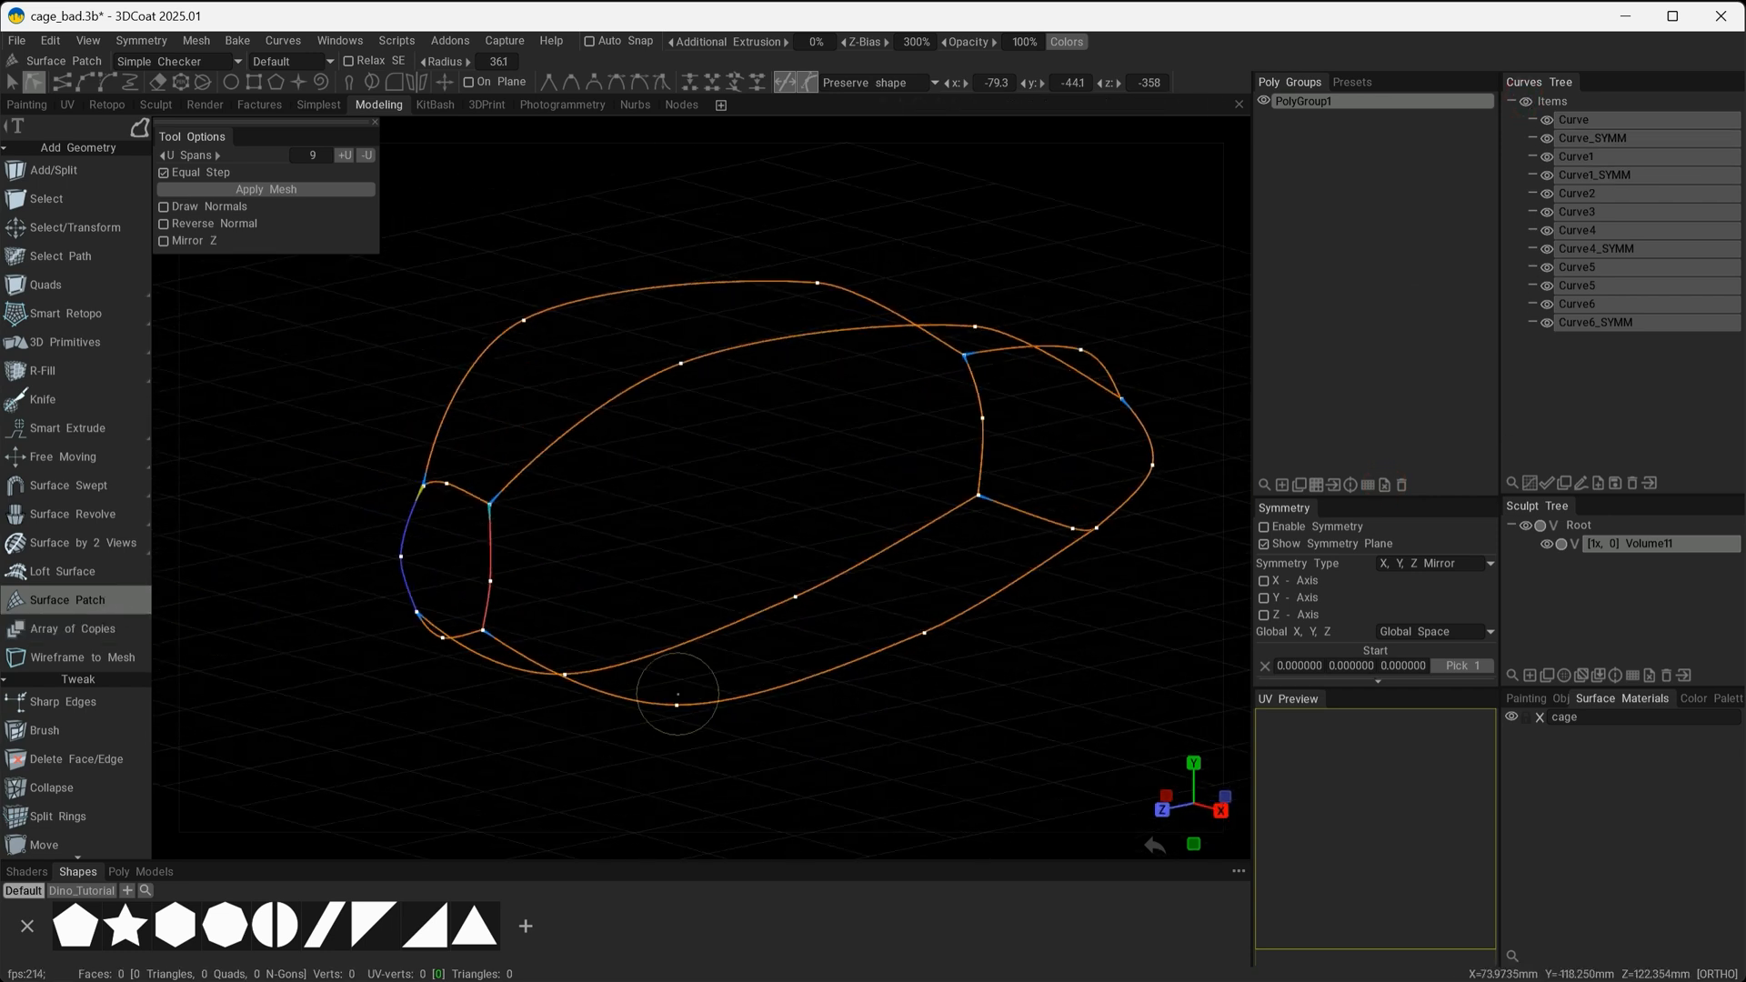
pyautogui.click(46, 603)
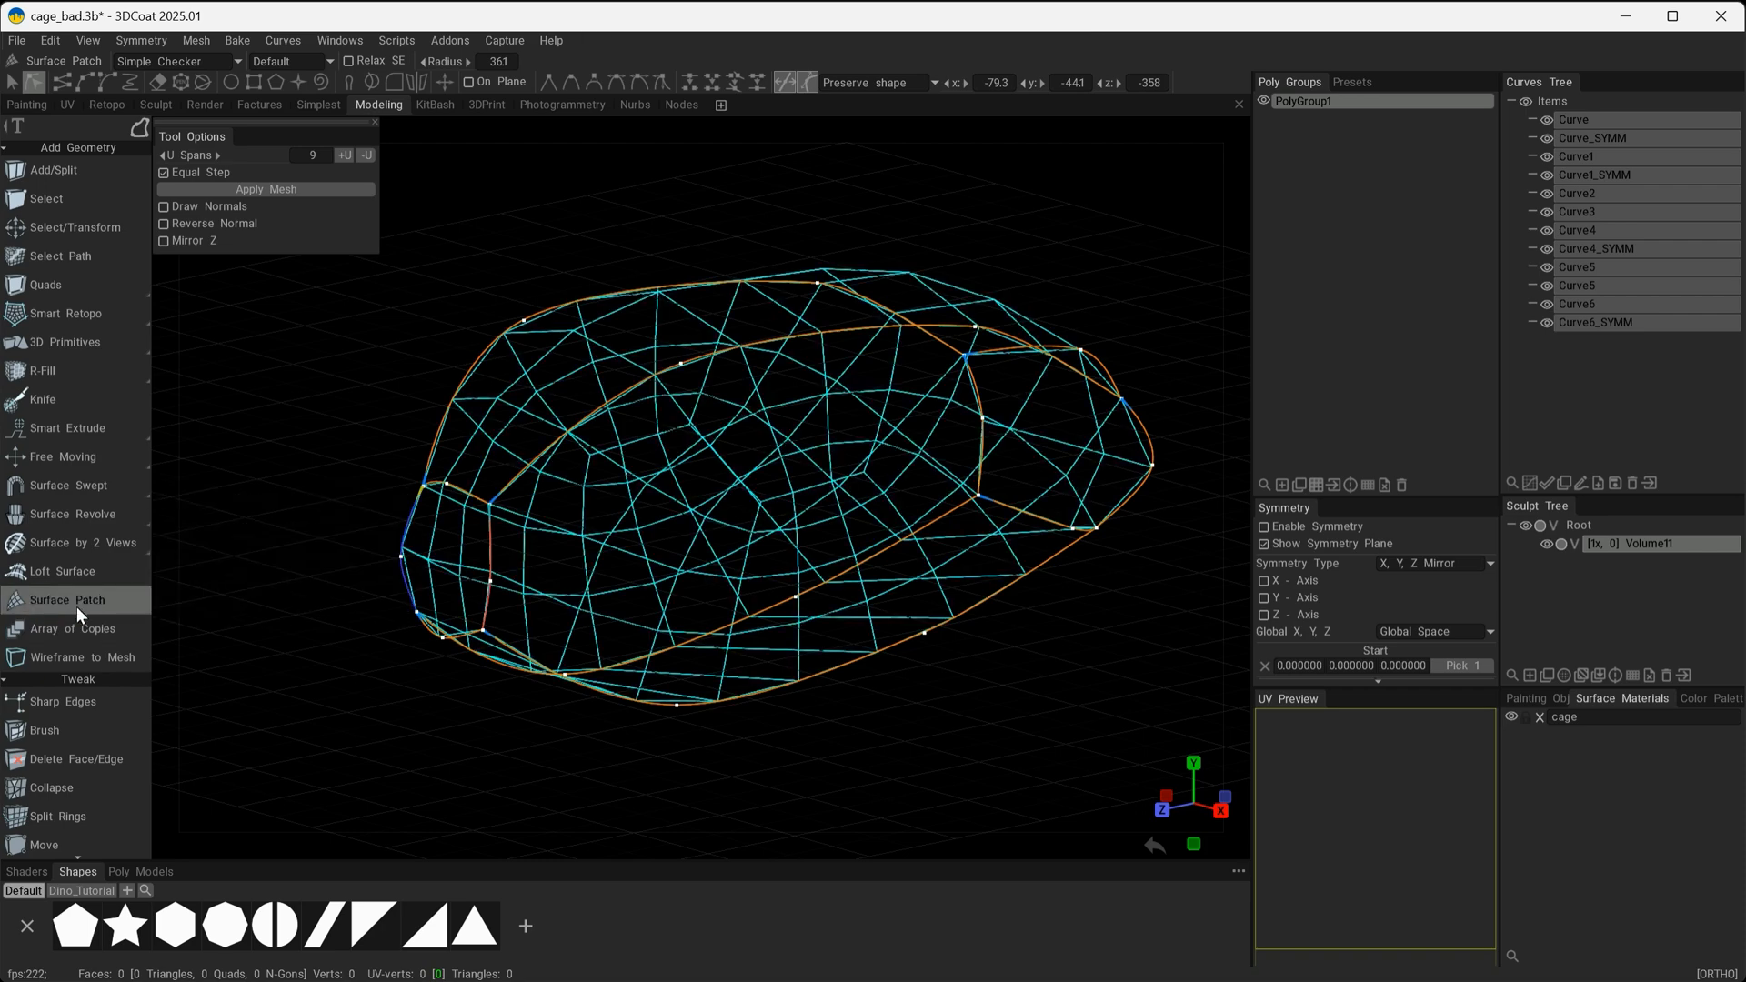
pyautogui.keyDown('alt'); pyautogui.moveTo(265, 651); pyautogui.dragTo(702, 620); pyautogui.keyUp('alt')
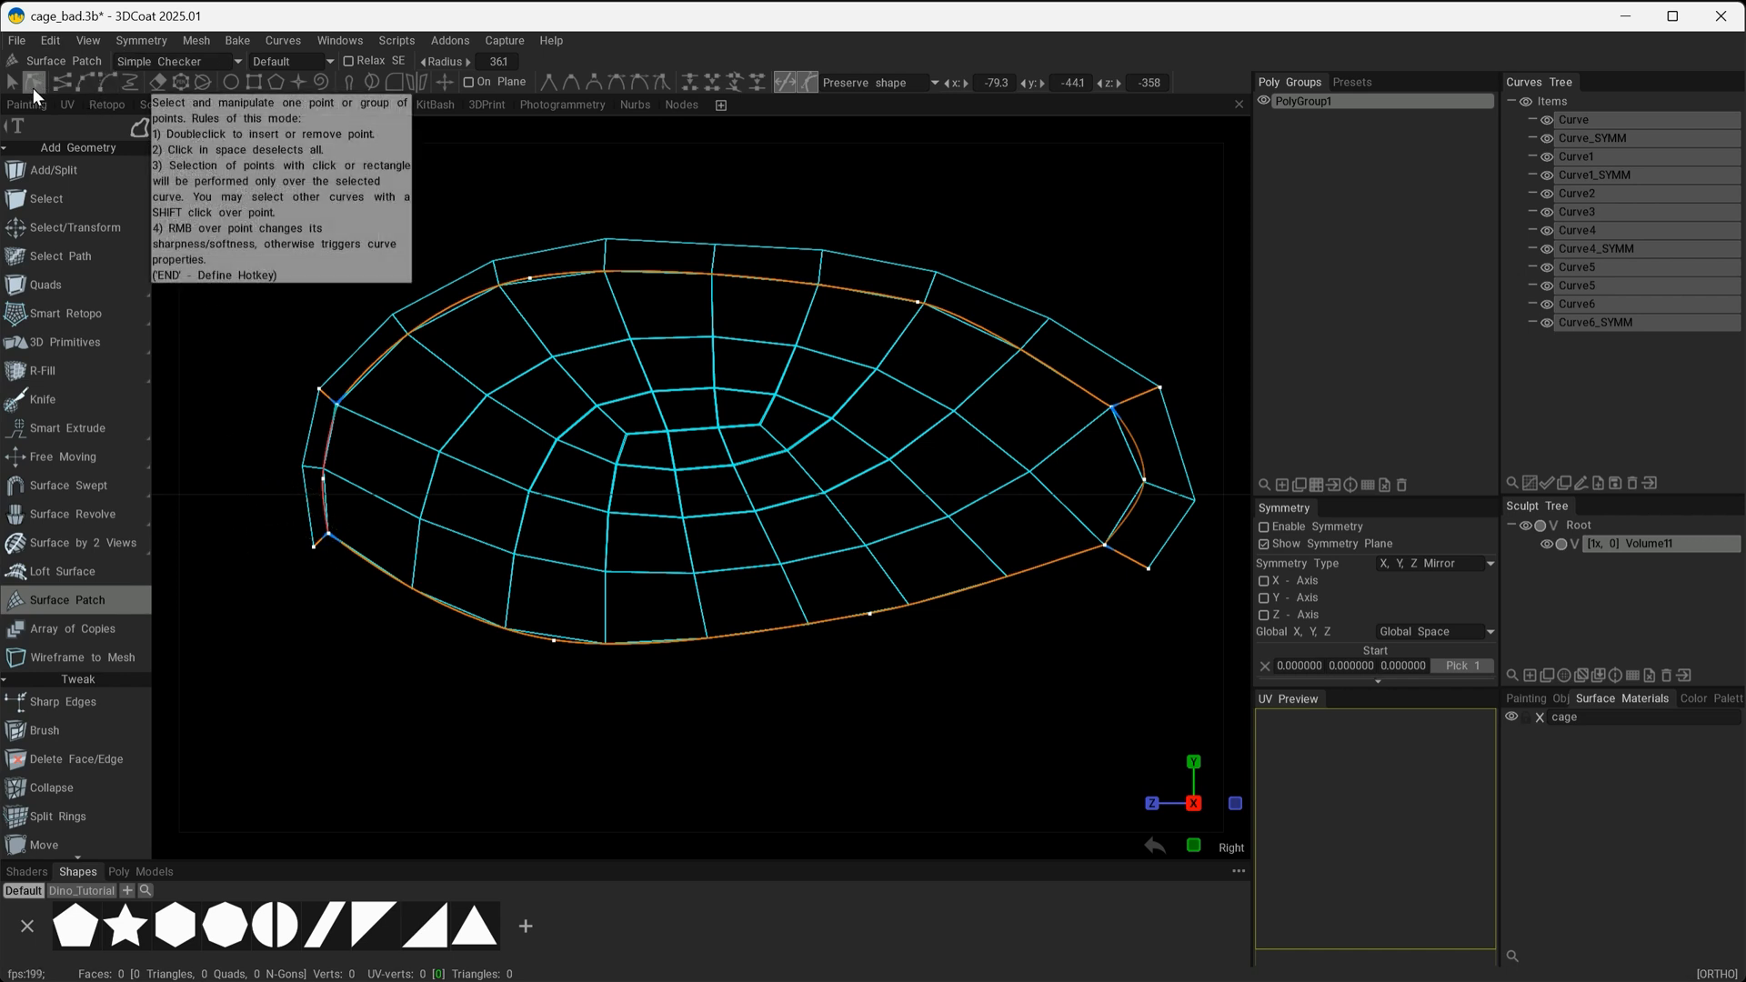
# In the right view, raise the middle points of the lower long curves and pull the far end's centre points slightly inward.
pyautogui.moveTo(494, 750); pyautogui.dragTo(903, 576)
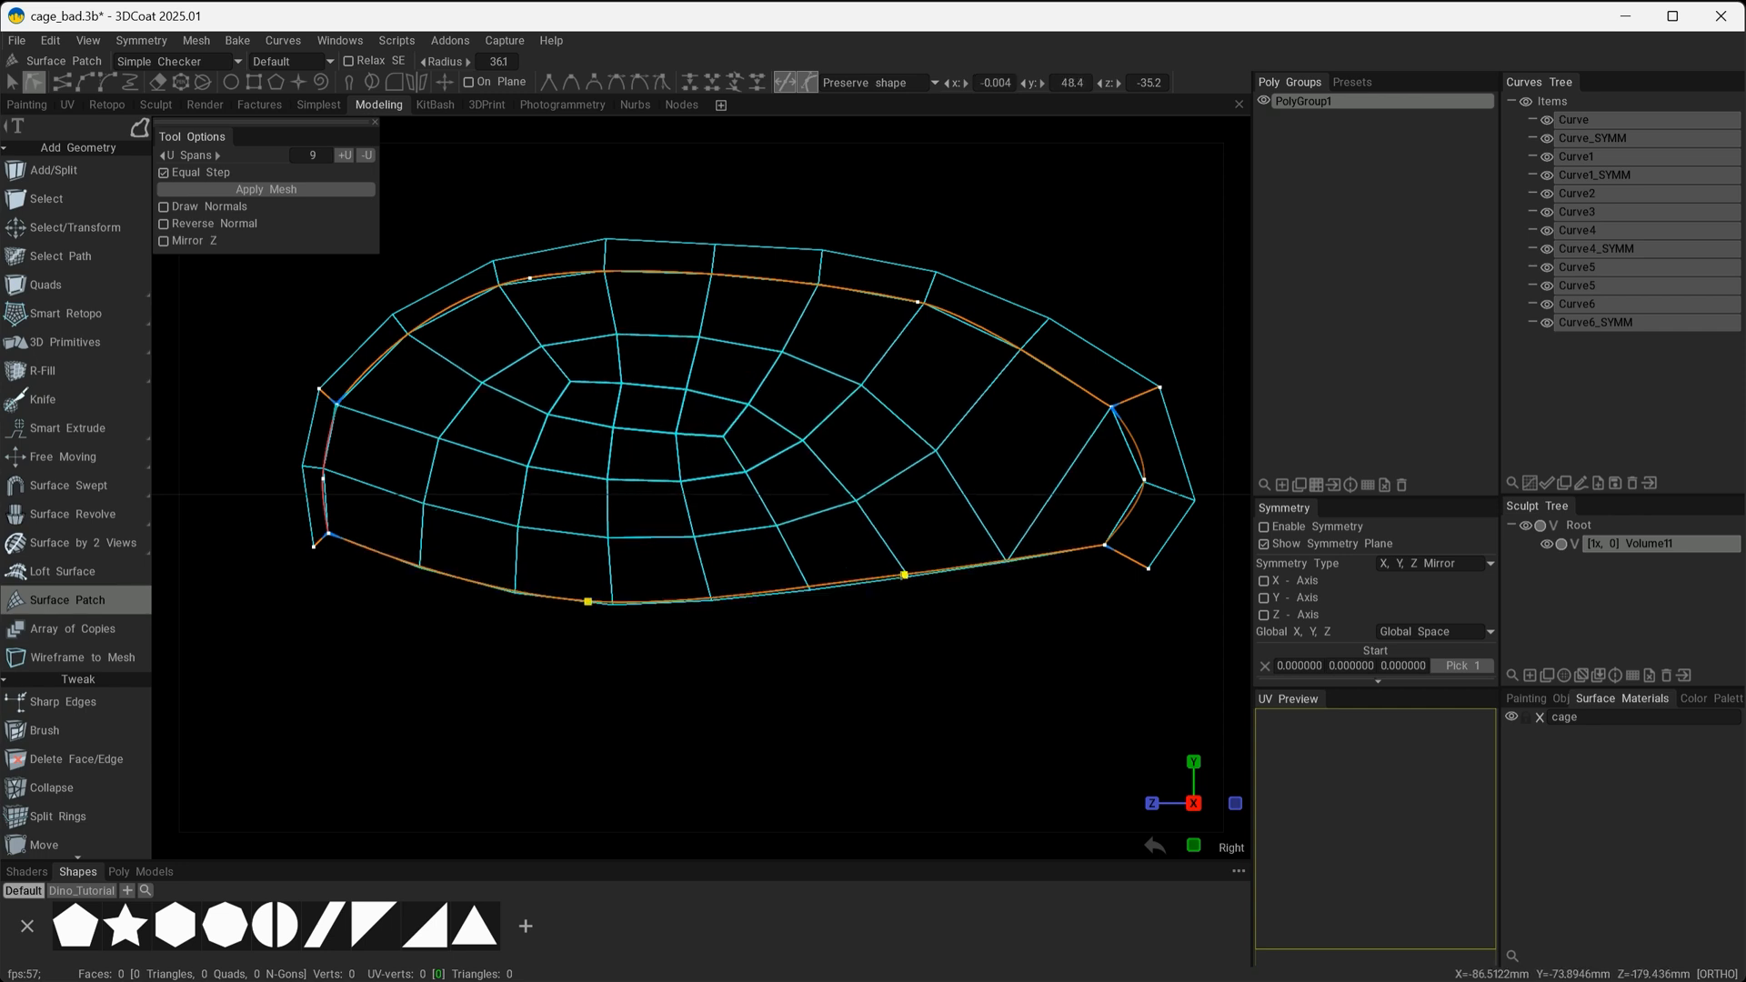
pyautogui.click(1151, 569)
pyautogui.moveTo(1151, 571); pyautogui.dragTo(1145, 552)
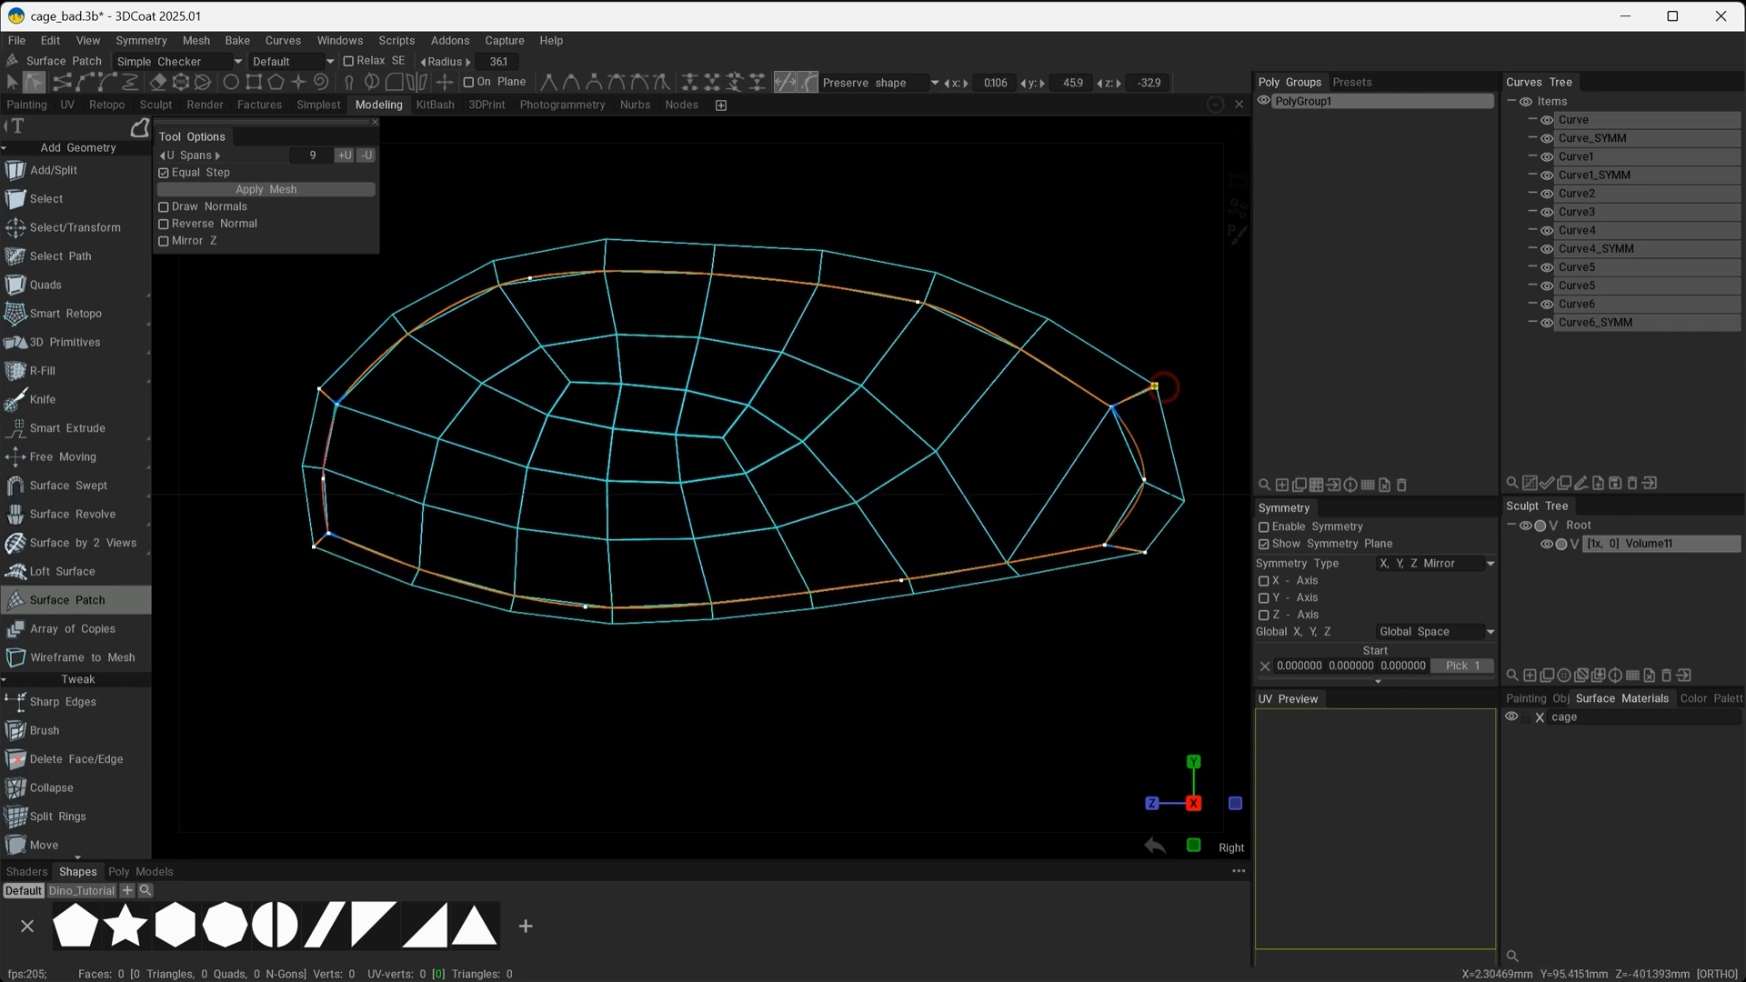
pyautogui.moveTo(1153, 387); pyautogui.dragTo(1153, 391)
# Shift groups of curve points along the cage's long sides and at its far end to reshape the patch preview.
pyautogui.moveTo(633, 619)
pyautogui.keyDown('alt'); pyautogui.mouseDown()
pyautogui.moveTo(646, 469)
pyautogui.moveTo(608, 559)
pyautogui.moveTo(615, 422)
pyautogui.moveTo(613, 449)
pyautogui.mouseUp(); pyautogui.keyUp('alt')
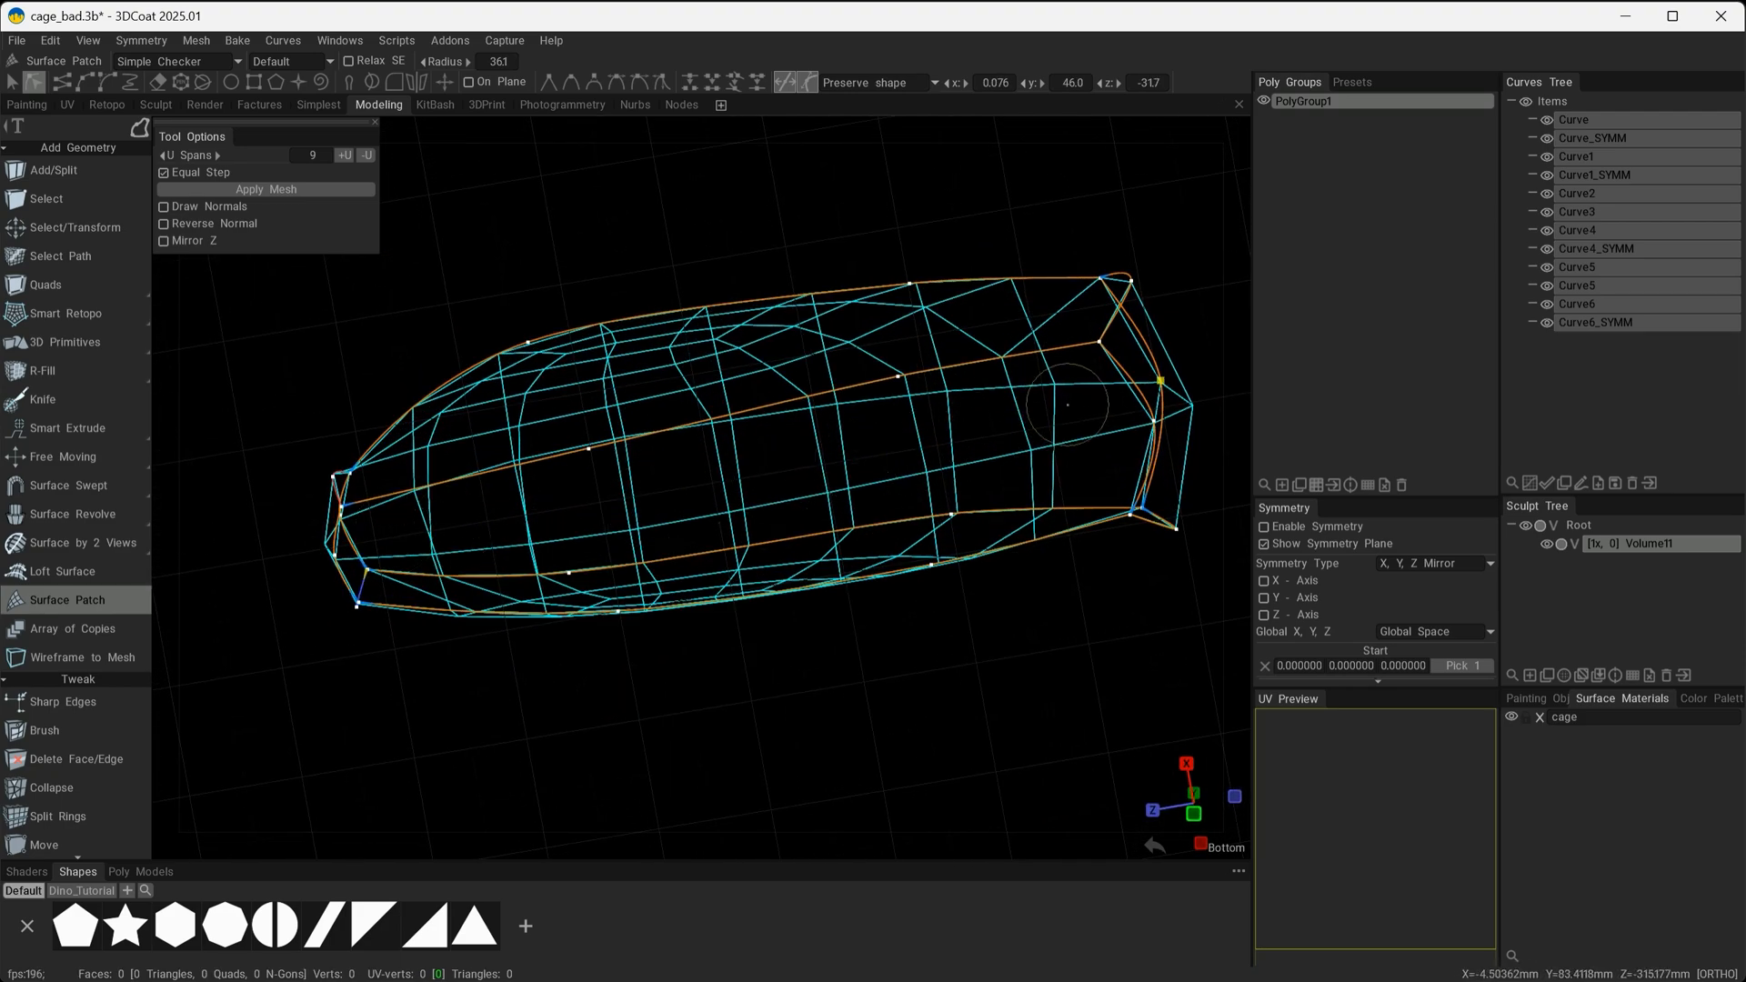
pyautogui.moveTo(1068, 404)
pyautogui.keyDown('alt'); pyautogui.mouseDown()
pyautogui.moveTo(927, 609)
pyautogui.moveTo(1039, 605)
pyautogui.moveTo(1031, 591)
pyautogui.mouseUp(); pyautogui.keyUp('alt')
pyautogui.keyDown('alt'); pyautogui.moveTo(403, 544); pyautogui.dragTo(796, 714); pyautogui.keyUp('alt')
pyautogui.keyDown('alt'); pyautogui.moveTo(796, 708); pyautogui.dragTo(859, 717, button='right'); pyautogui.keyUp('alt')
pyautogui.moveTo(512, 216)
pyautogui.mouseDown()
pyautogui.moveTo(986, 393)
pyautogui.moveTo(926, 375)
pyautogui.moveTo(887, 299)
pyautogui.moveTo(890, 256)
pyautogui.moveTo(916, 353)
pyautogui.moveTo(910, 373)
pyautogui.moveTo(879, 362)
pyautogui.mouseUp()
pyautogui.moveTo(1073, 480); pyautogui.dragTo(1059, 476)
pyautogui.keyDown('alt'); pyautogui.moveTo(846, 646); pyautogui.dragTo(960, 682); pyautogui.keyUp('alt')
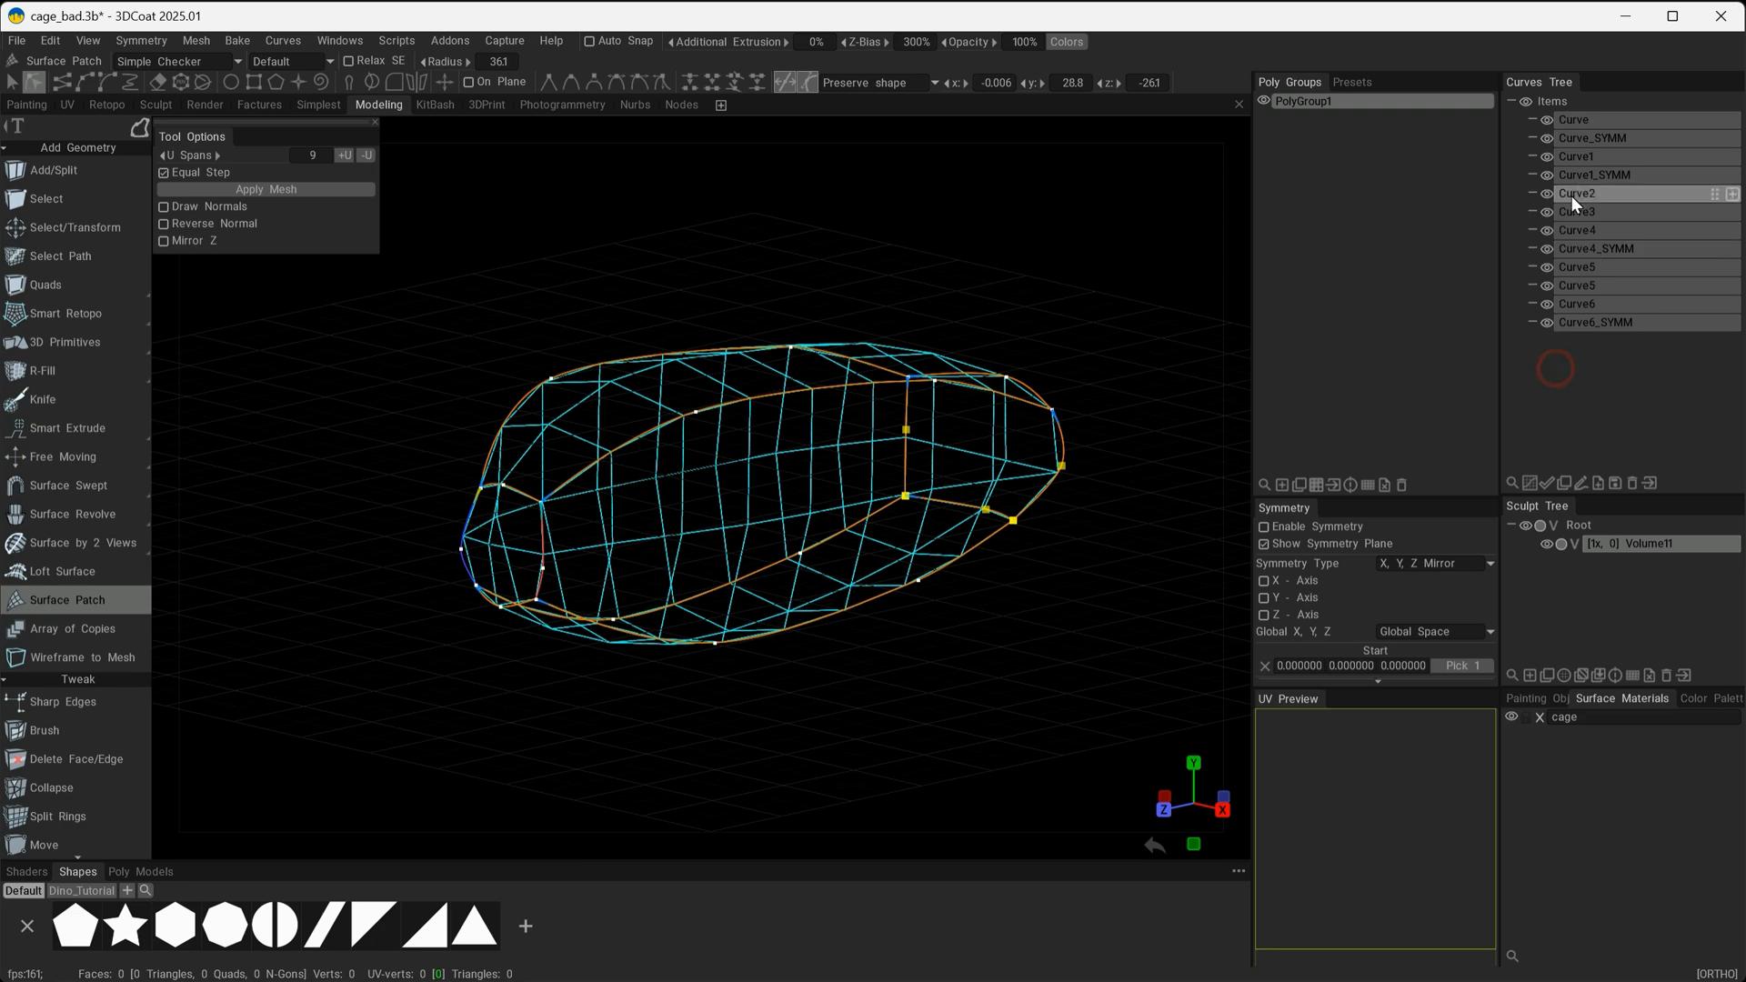
# Leave point editing and apply the reshaped cage's Surface Patch as a mesh.
pyautogui.click(10, 83)
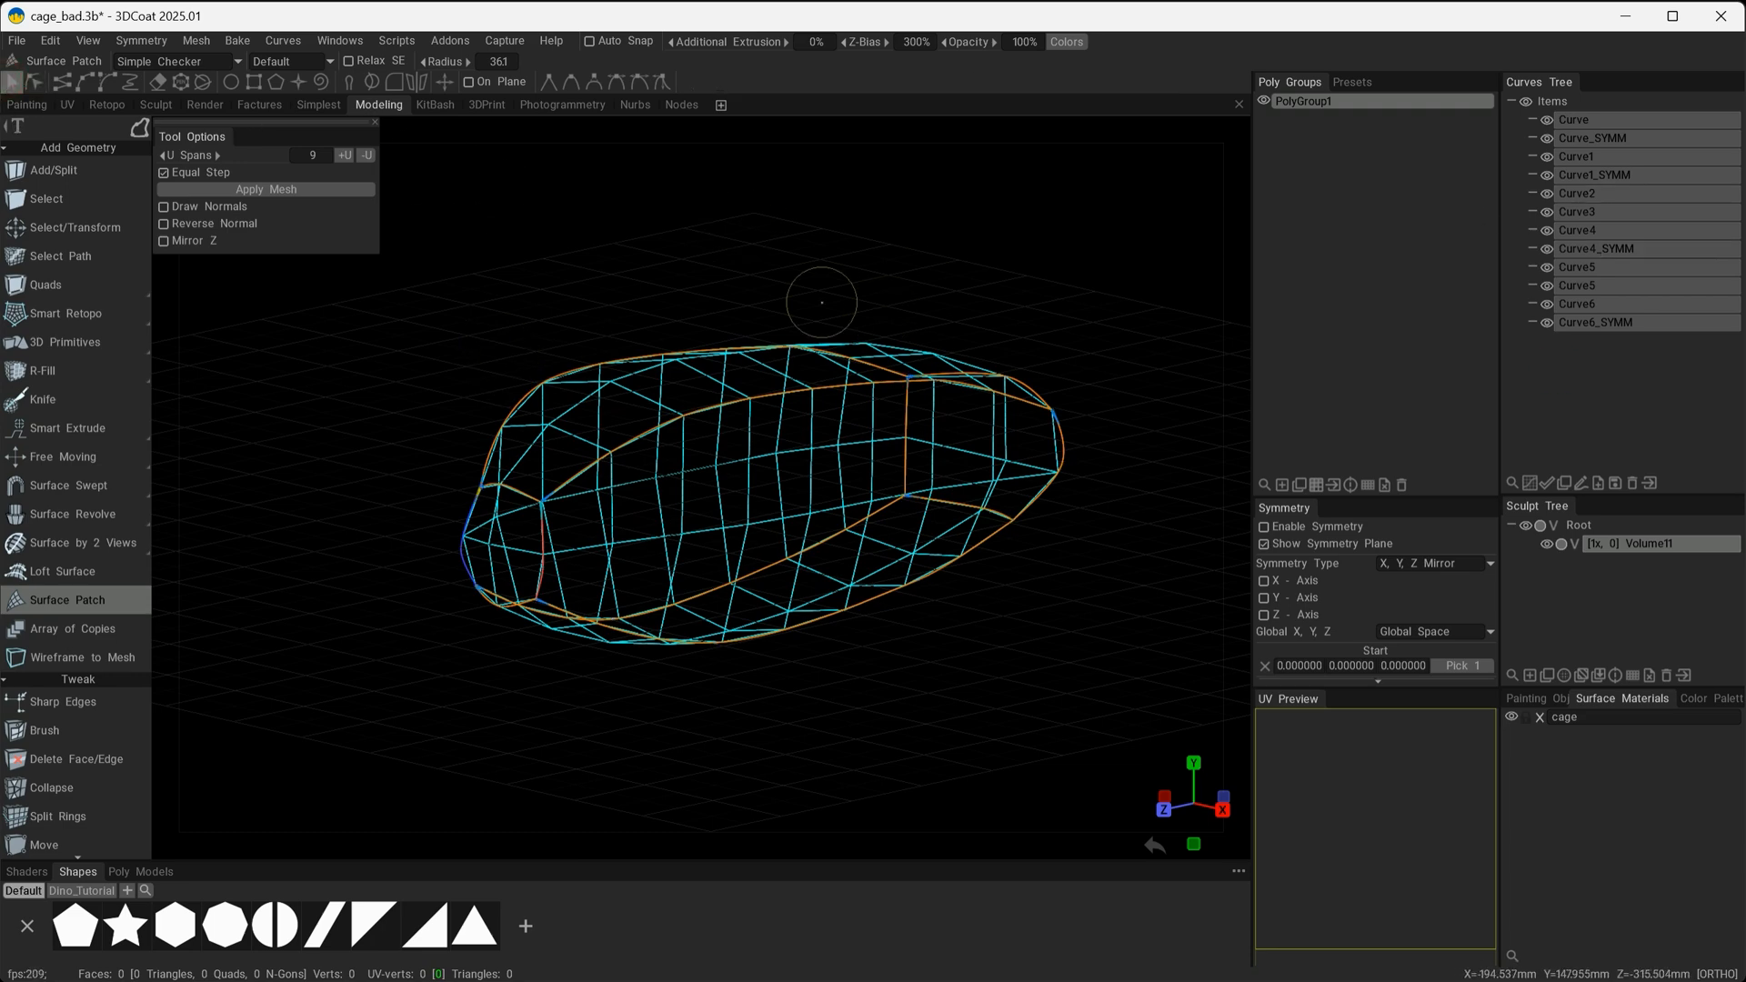
pyautogui.moveTo(1037, 682)
pyautogui.keyDown('alt'); pyautogui.mouseDown()
pyautogui.moveTo(1009, 615)
pyautogui.moveTo(986, 682)
pyautogui.moveTo(1008, 698)
pyautogui.mouseUp(); pyautogui.keyUp('alt')
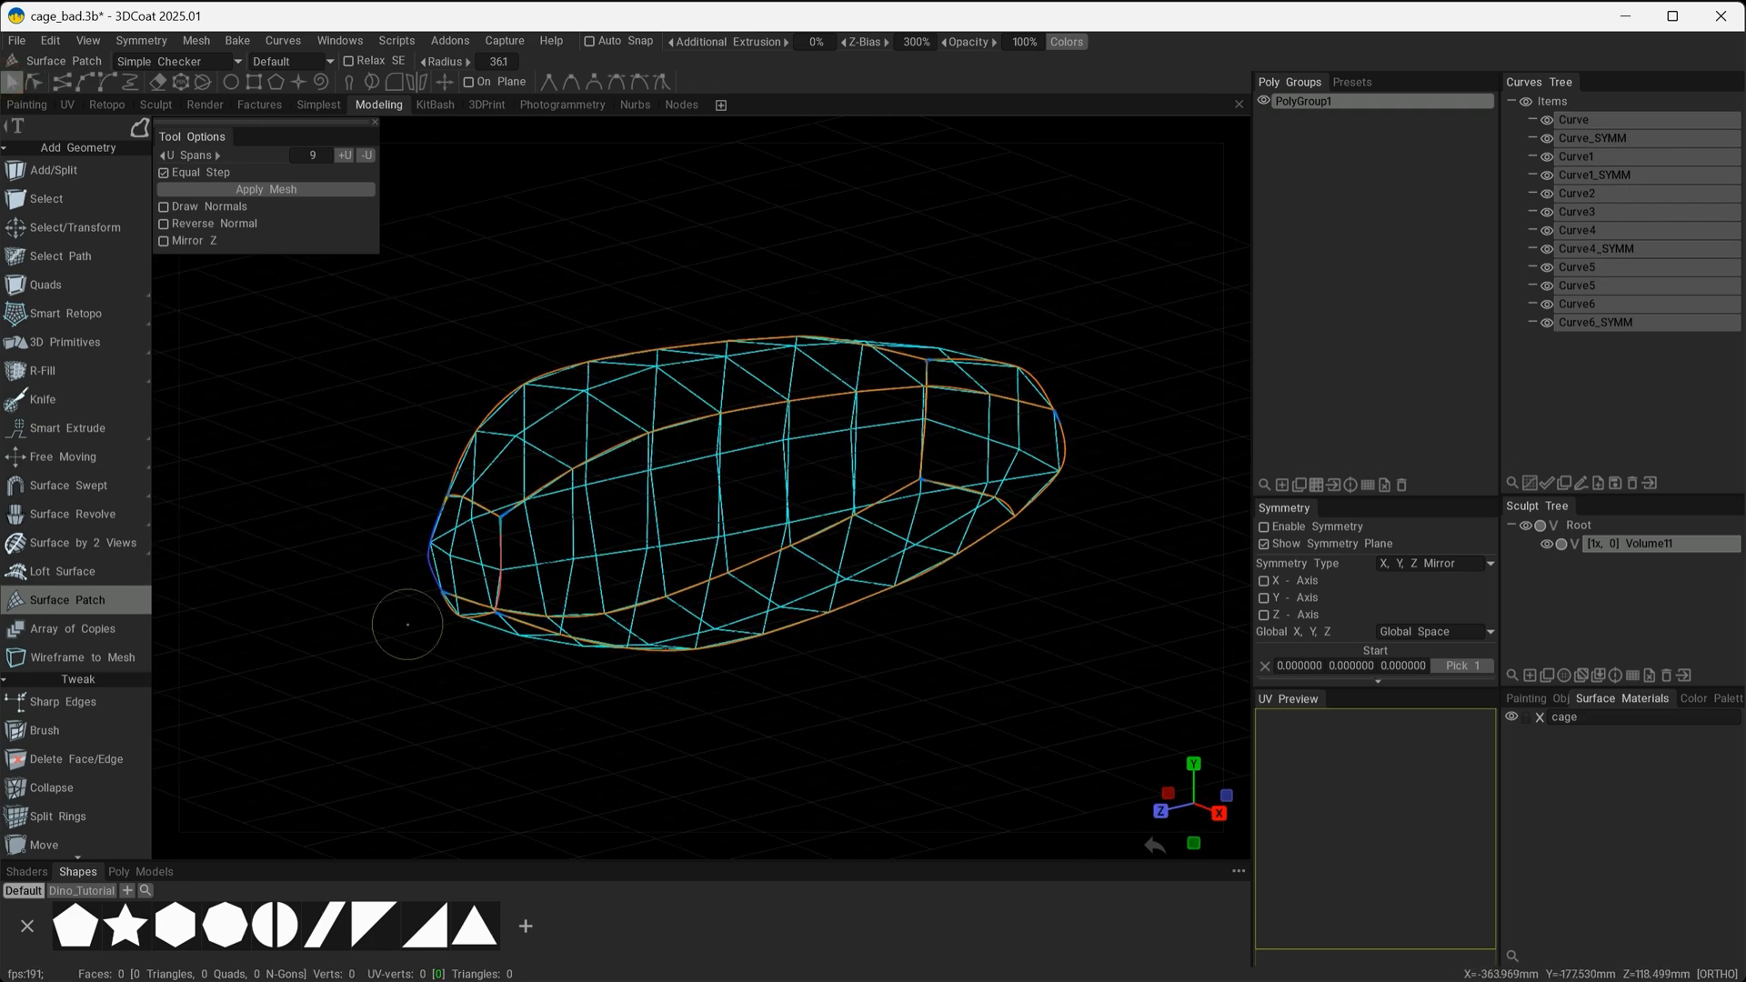
pyautogui.click(276, 189)
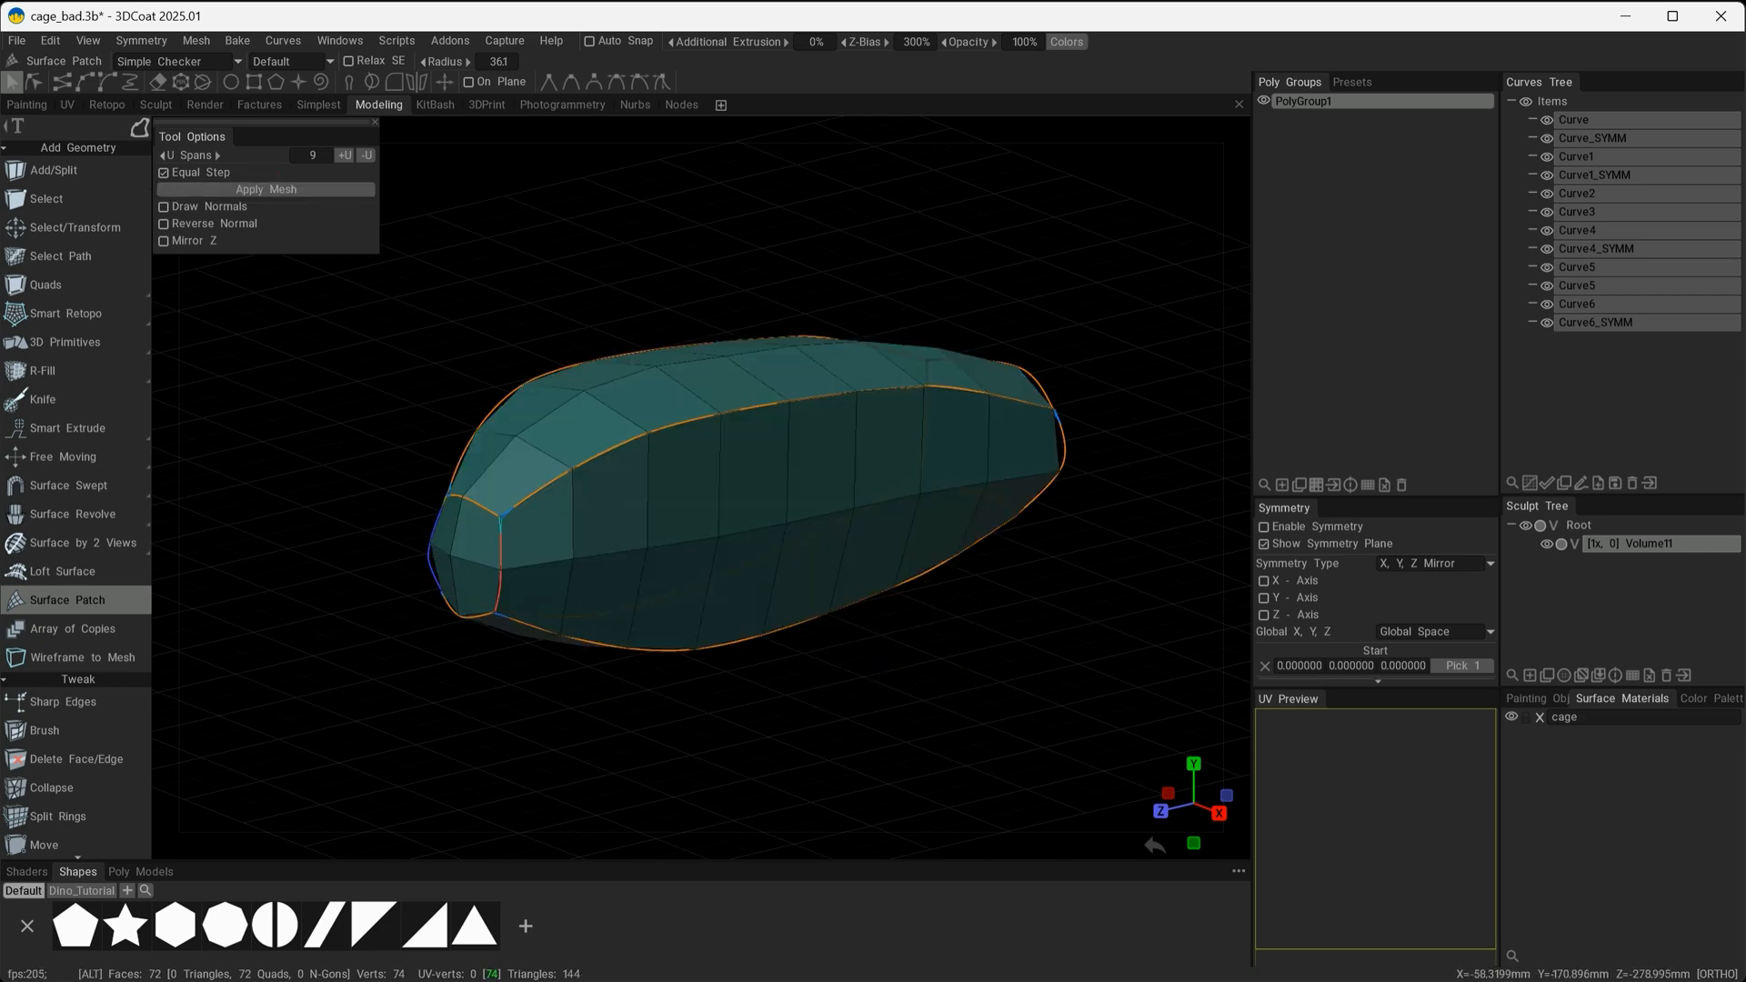
# Switch to the Add/Split tool and hide all the curves to leave only the mesh.
pyautogui.keyDown('alt'); pyautogui.moveTo(841, 675); pyautogui.dragTo(1136, 639); pyautogui.keyUp('alt')
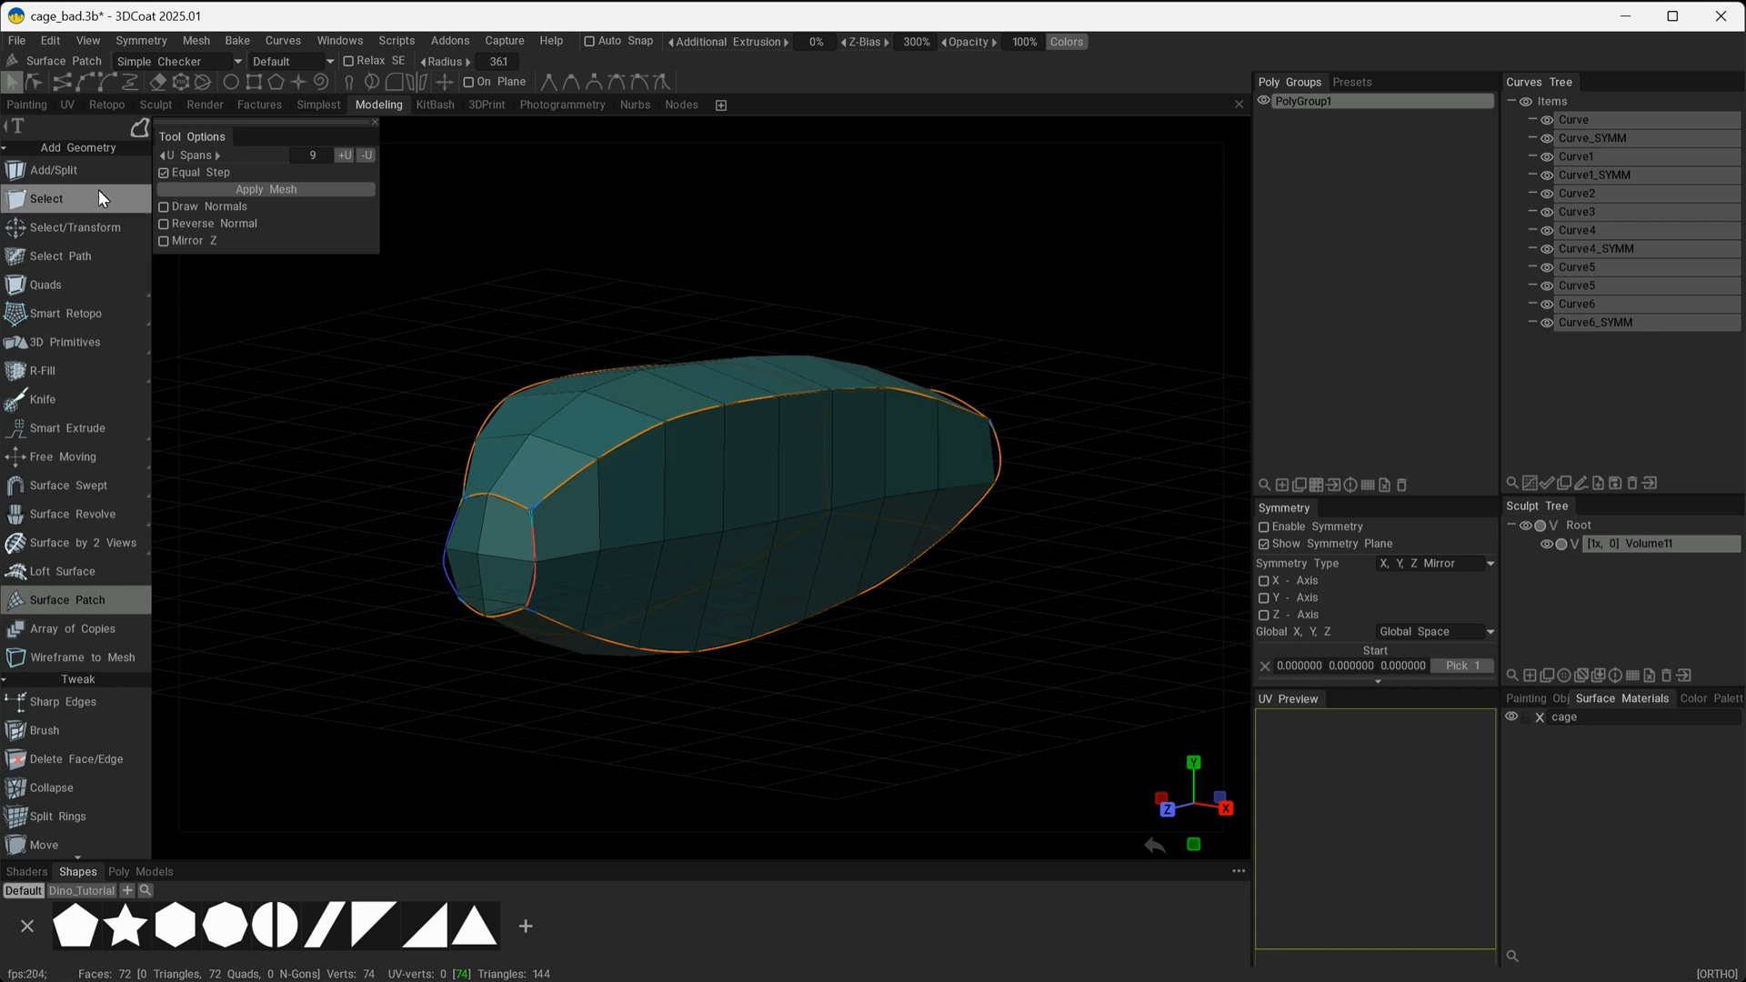
pyautogui.click(46, 170)
pyautogui.click(1526, 101)
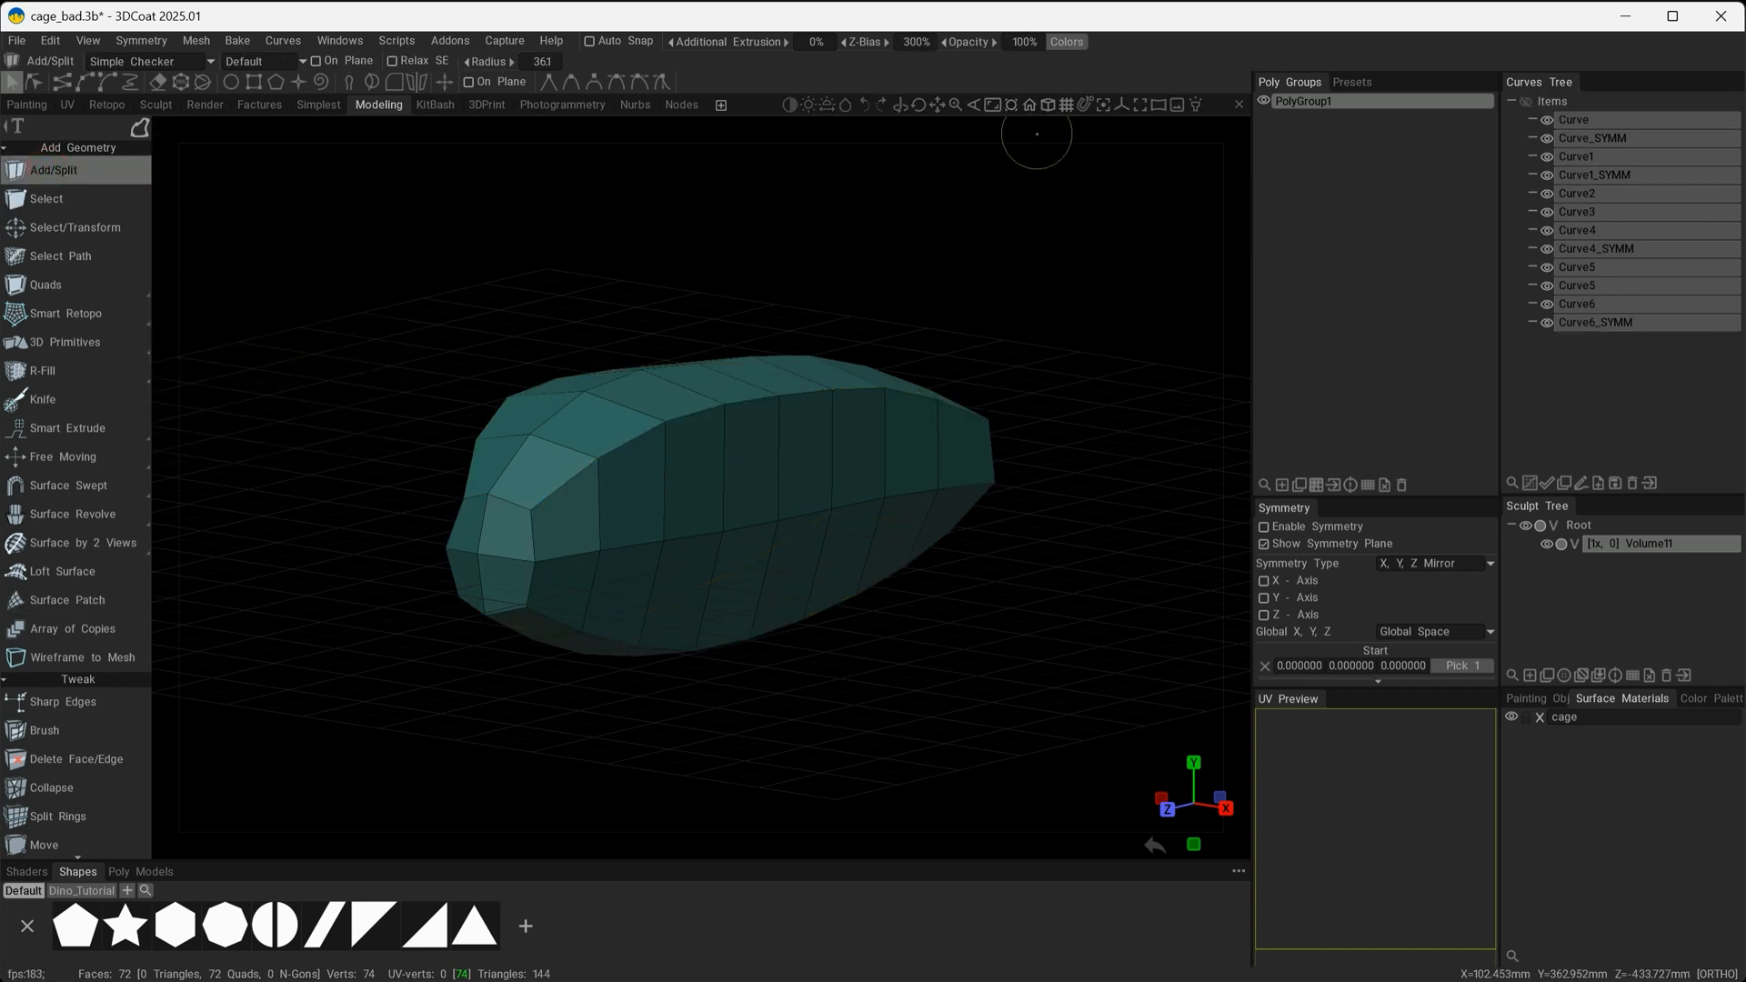
# With X symmetry on and a Brush radius of 266, push the mesh's upper side vertices toward its rounded near end.
pyautogui.keyDown('alt'); pyautogui.moveTo(1028, 400); pyautogui.dragTo(440, 667); pyautogui.keyUp('alt')
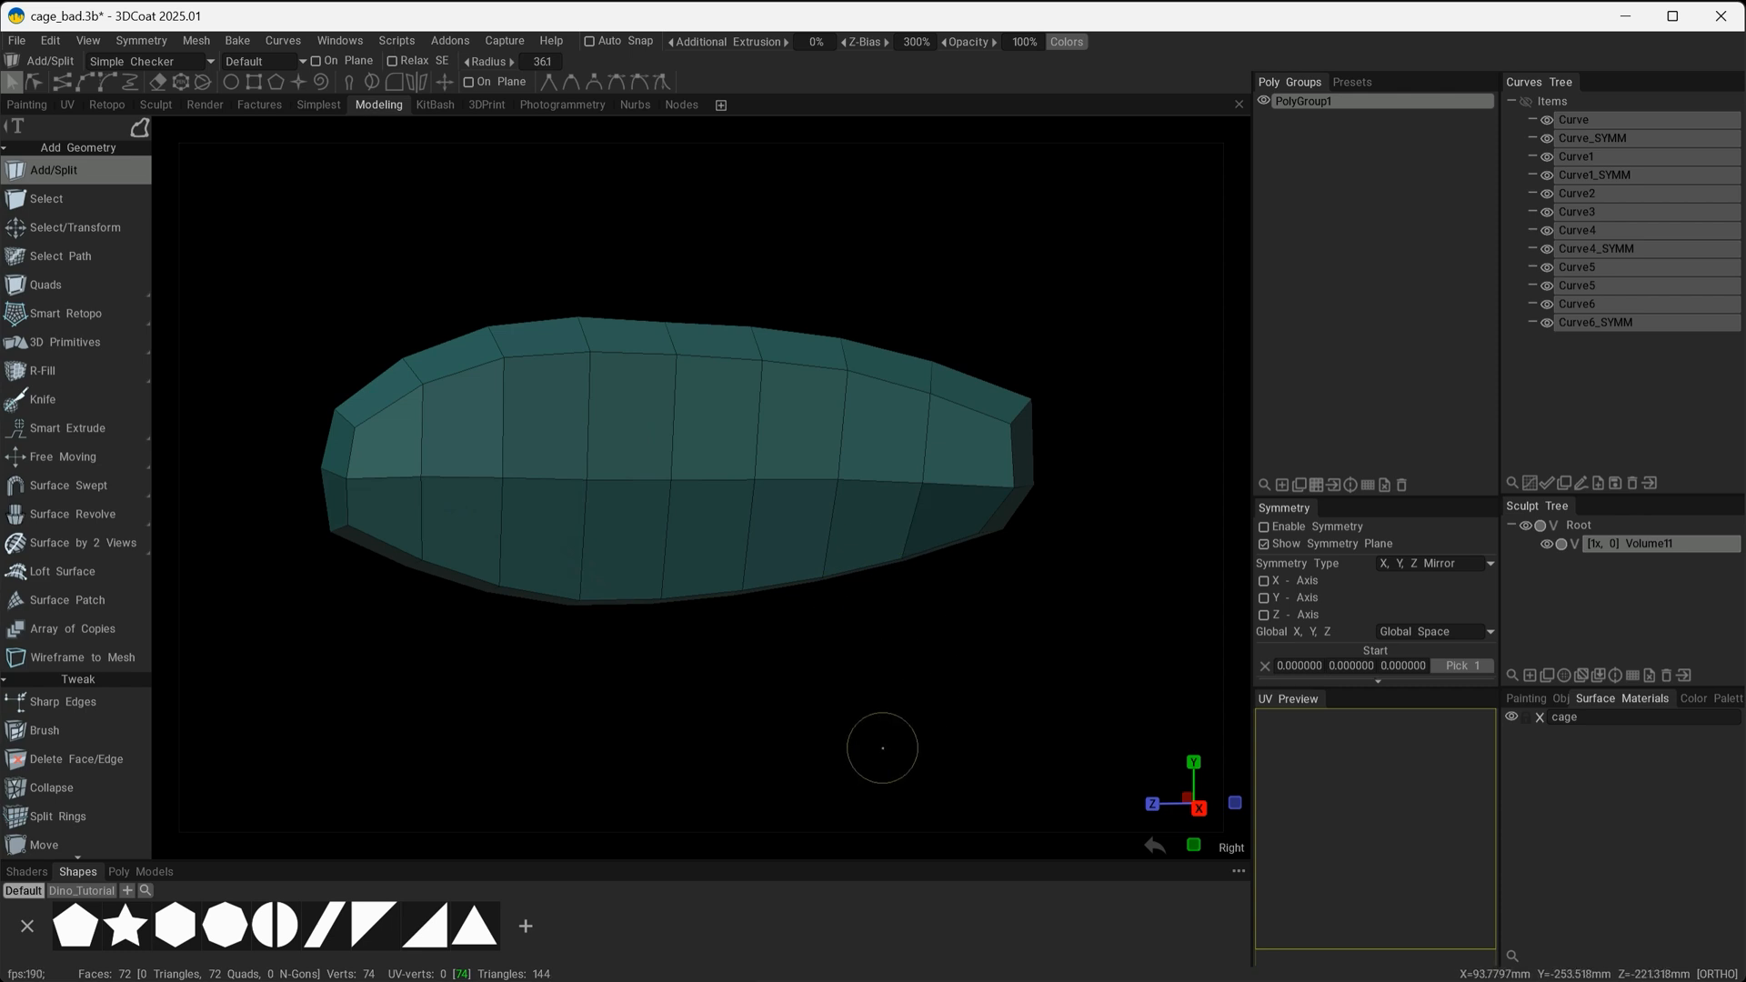
pyautogui.keyDown('alt'); pyautogui.moveTo(920, 667); pyautogui.dragTo(1097, 629); pyautogui.keyUp('alt')
pyautogui.keyDown('alt'); pyautogui.moveTo(1096, 630); pyautogui.dragTo(945, 679); pyautogui.keyUp('alt')
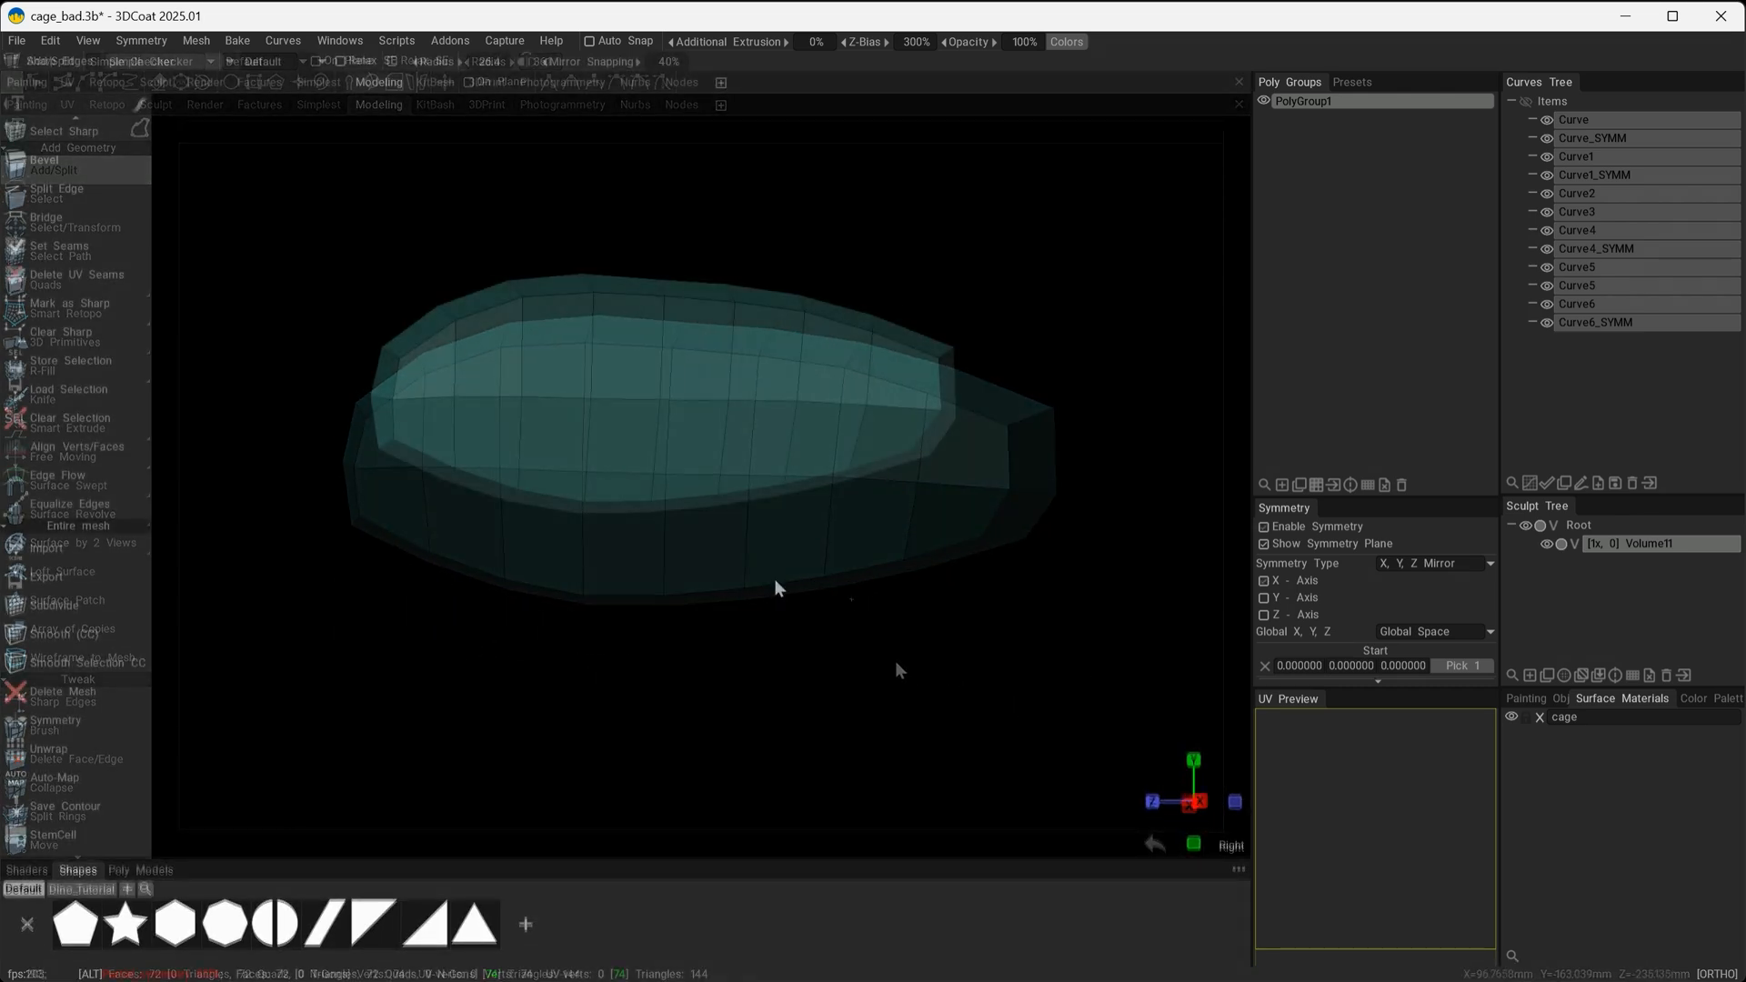
pyautogui.moveTo(773, 579)
pyautogui.keyDown('alt'); pyautogui.mouseDown()
pyautogui.moveTo(740, 570)
pyautogui.moveTo(791, 588)
pyautogui.moveTo(752, 592)
pyautogui.mouseUp(); pyautogui.keyUp('alt')
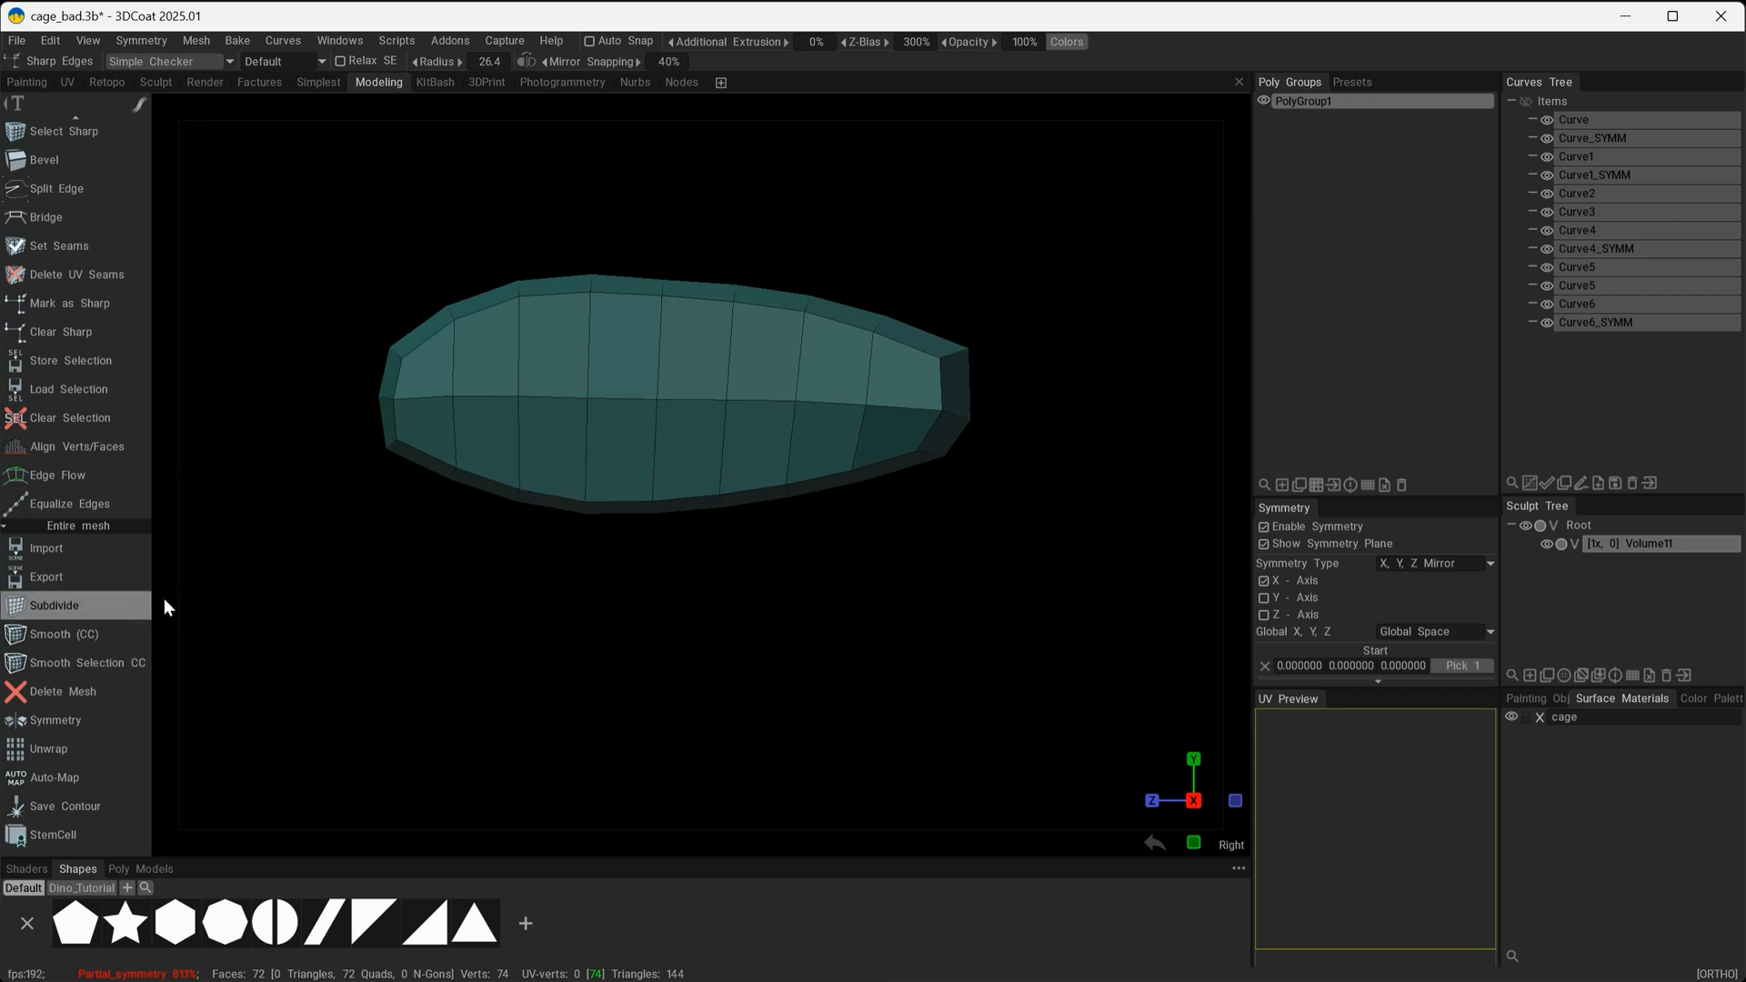
pyautogui.click(51, 522)
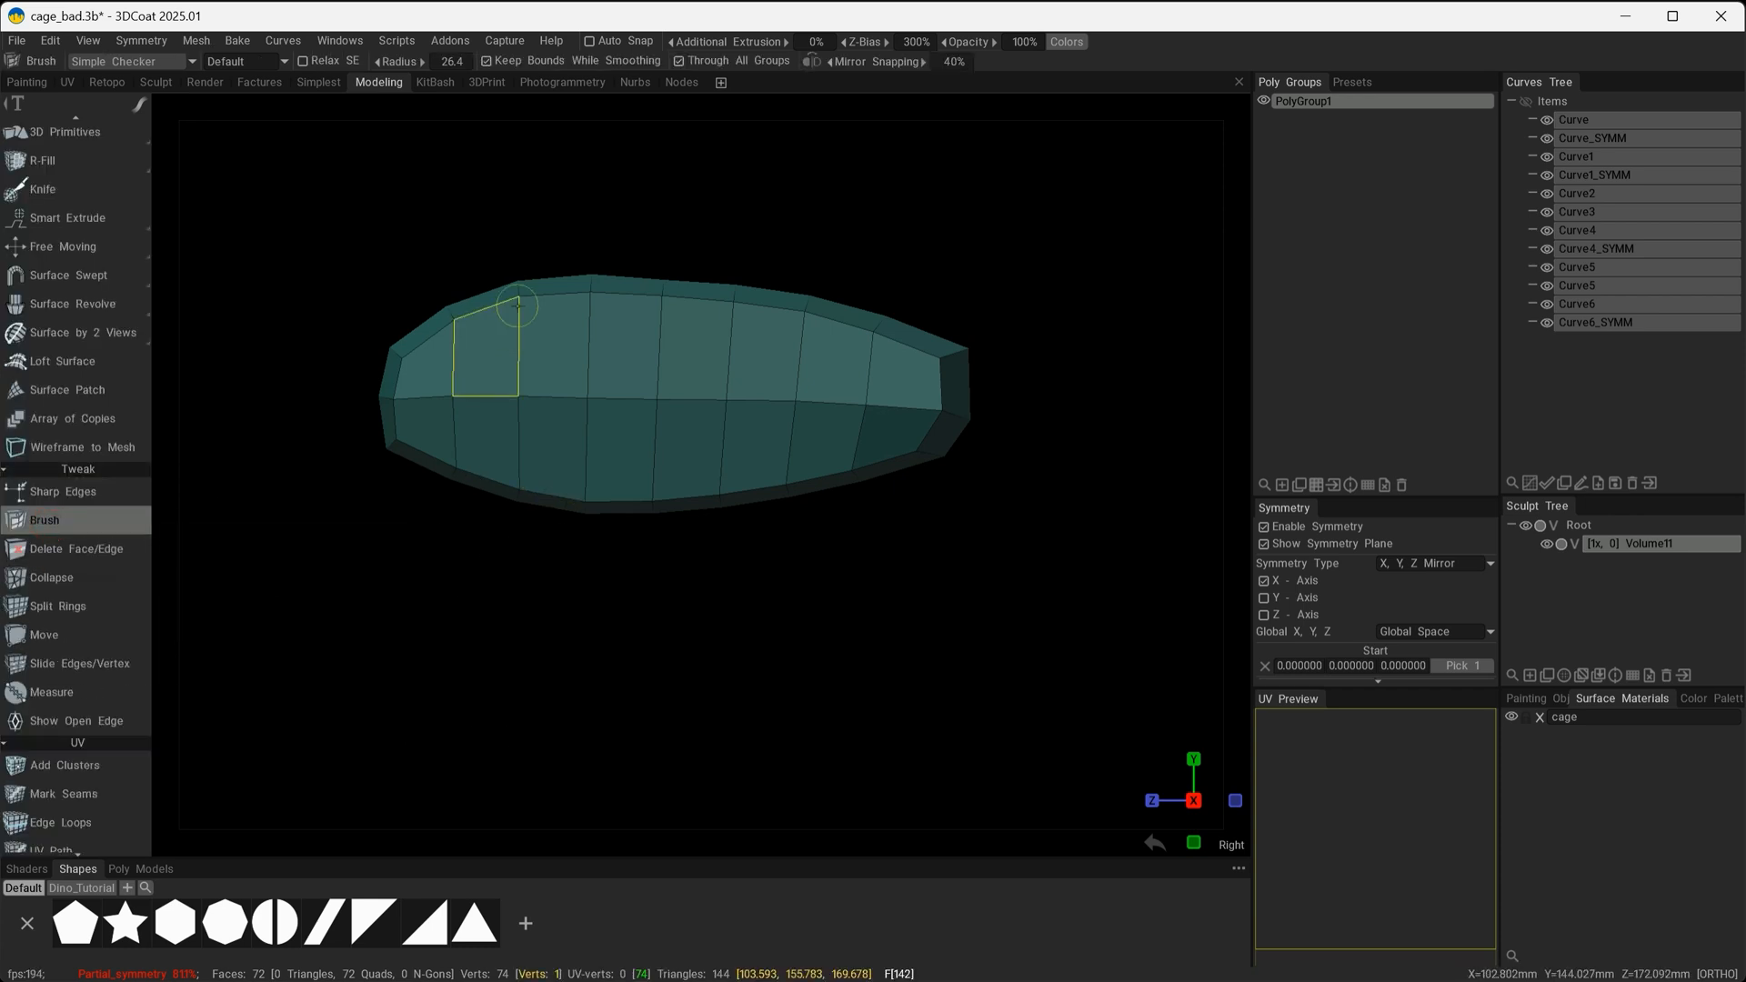
pyautogui.moveTo(548, 350); pyautogui.dragTo(741, 394, button='right')
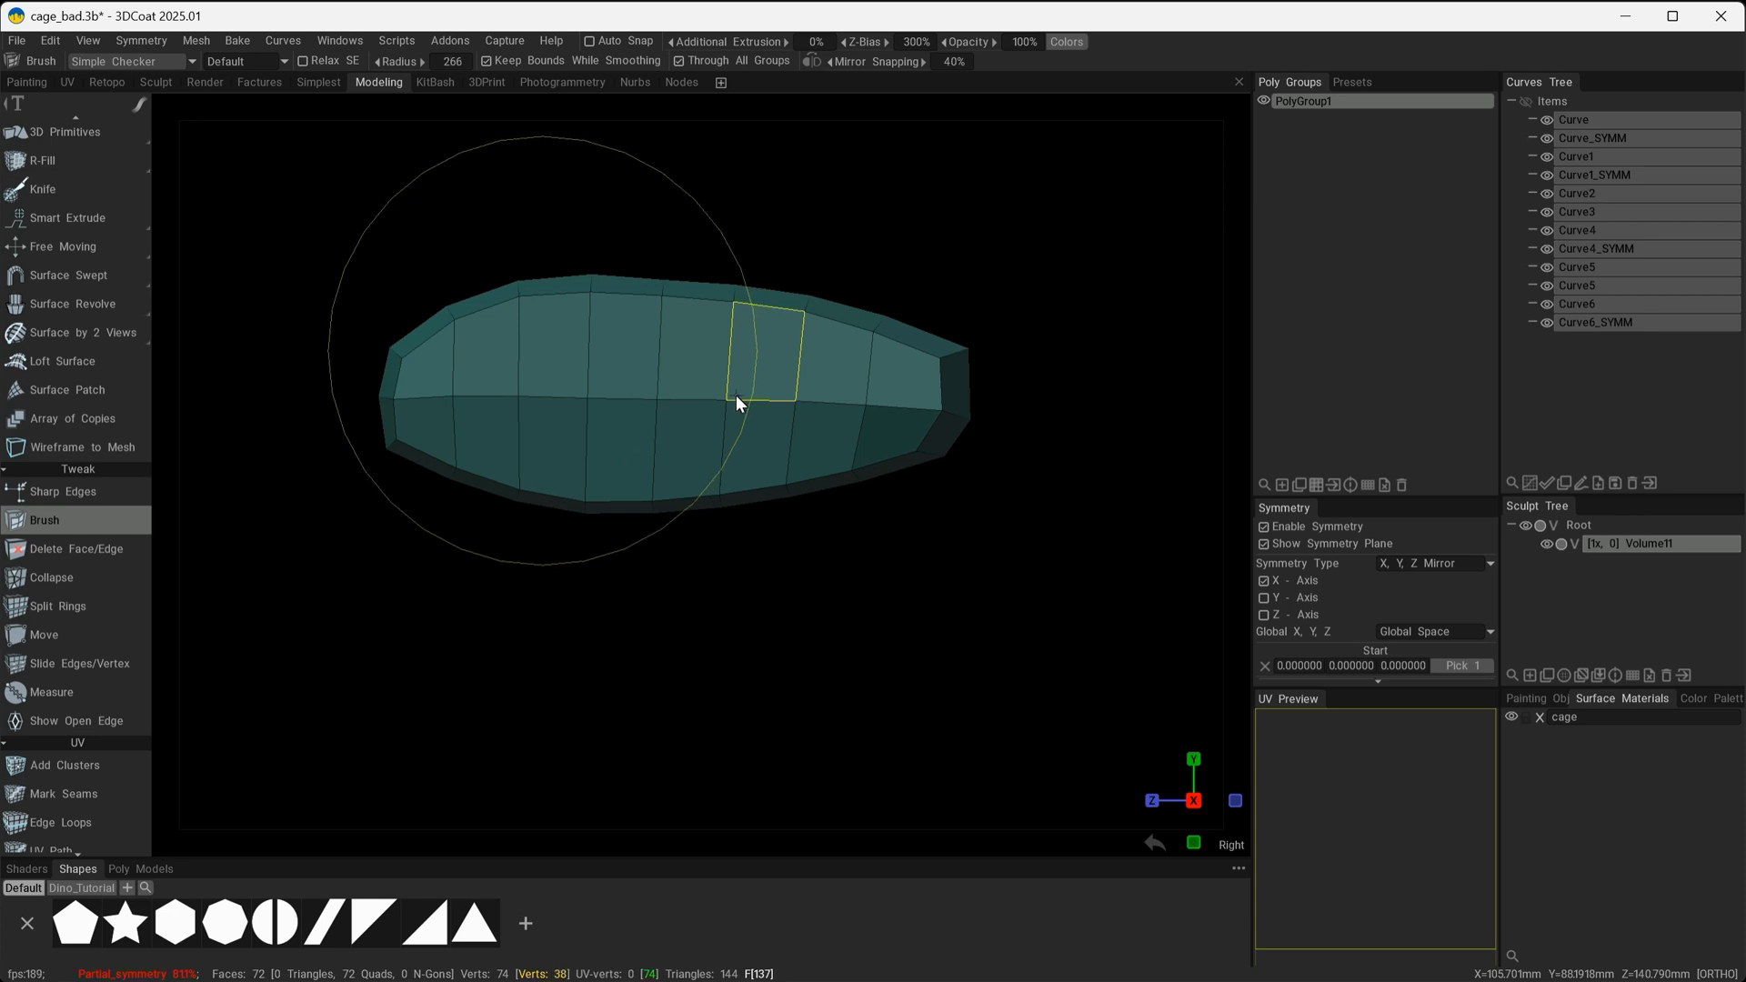
pyautogui.moveTo(526, 294)
pyautogui.mouseDown()
pyautogui.moveTo(515, 261)
pyautogui.moveTo(478, 280)
pyautogui.moveTo(497, 231)
pyautogui.moveTo(515, 307)
pyautogui.moveTo(491, 304)
pyautogui.mouseUp()
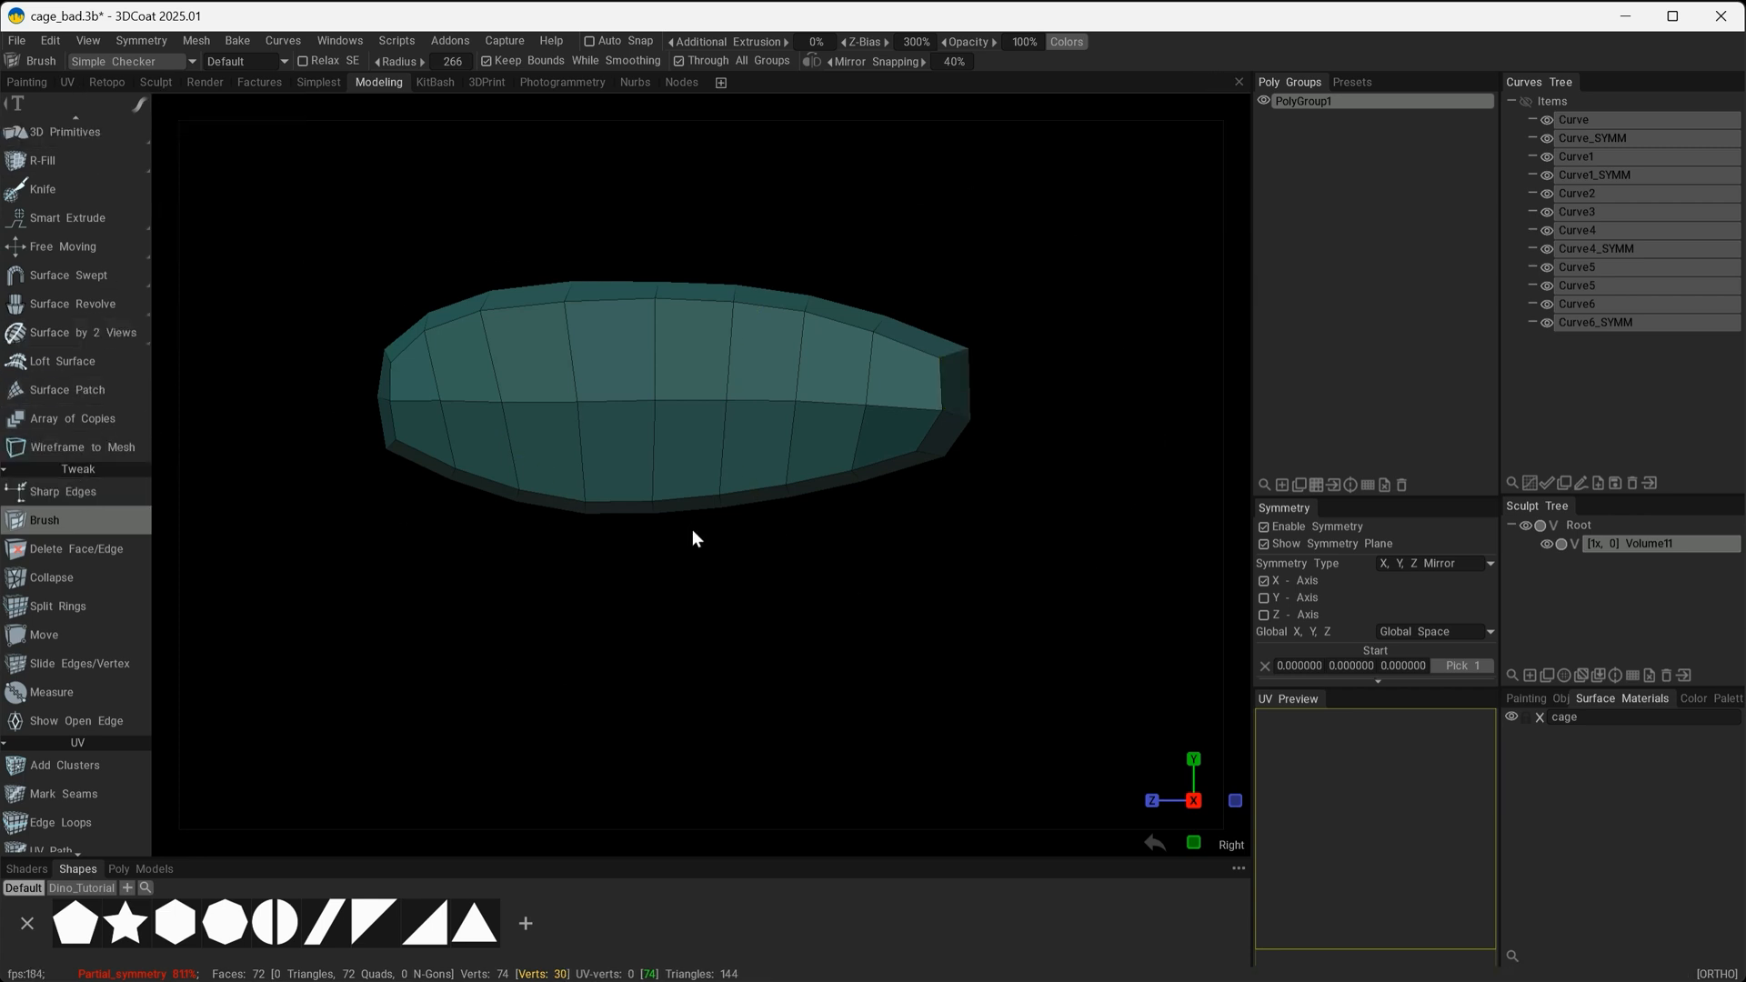
pyautogui.moveTo(691, 583); pyautogui.dragTo(586, 663)
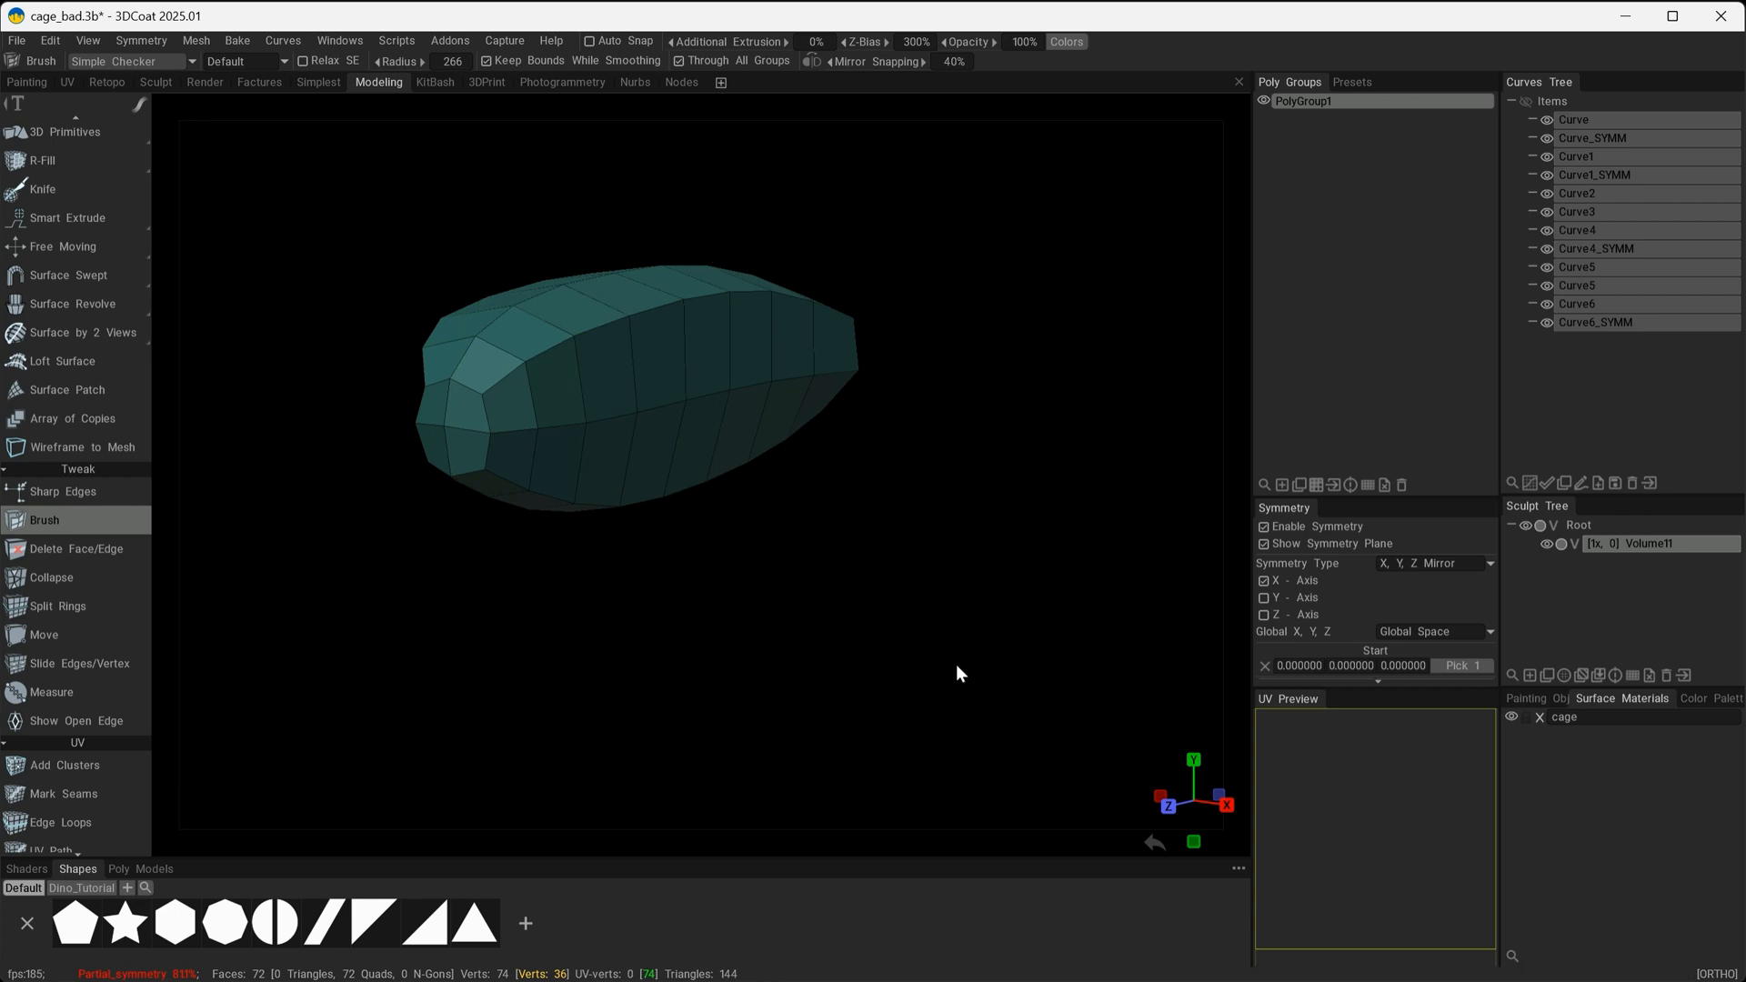
pyautogui.keyDown('alt'); pyautogui.keyDown('shift'); pyautogui.moveTo(930, 663); pyautogui.dragTo(883, 660); pyautogui.keyUp('shift'); pyautogui.keyUp('alt')
# Select the long upper edge loops running along both sides of the mesh.
pyautogui.scroll(-1, 89, 628)
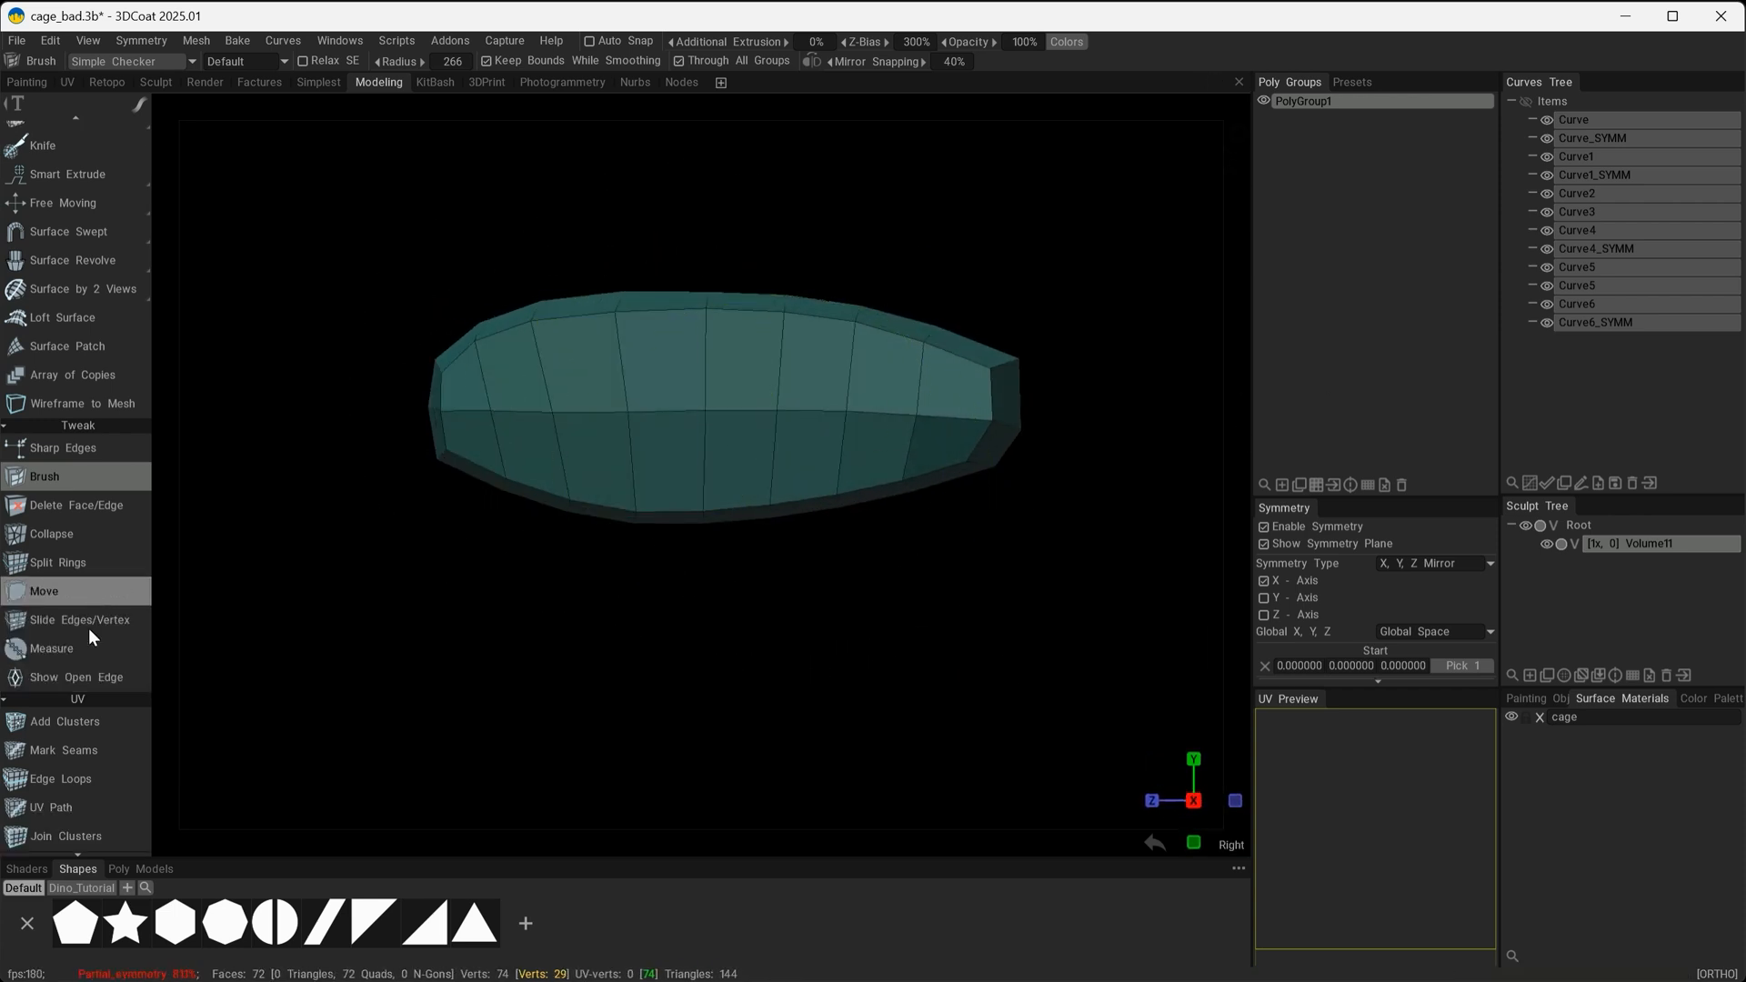
pyautogui.scroll(5, 82, 519)
pyautogui.click(97, 182)
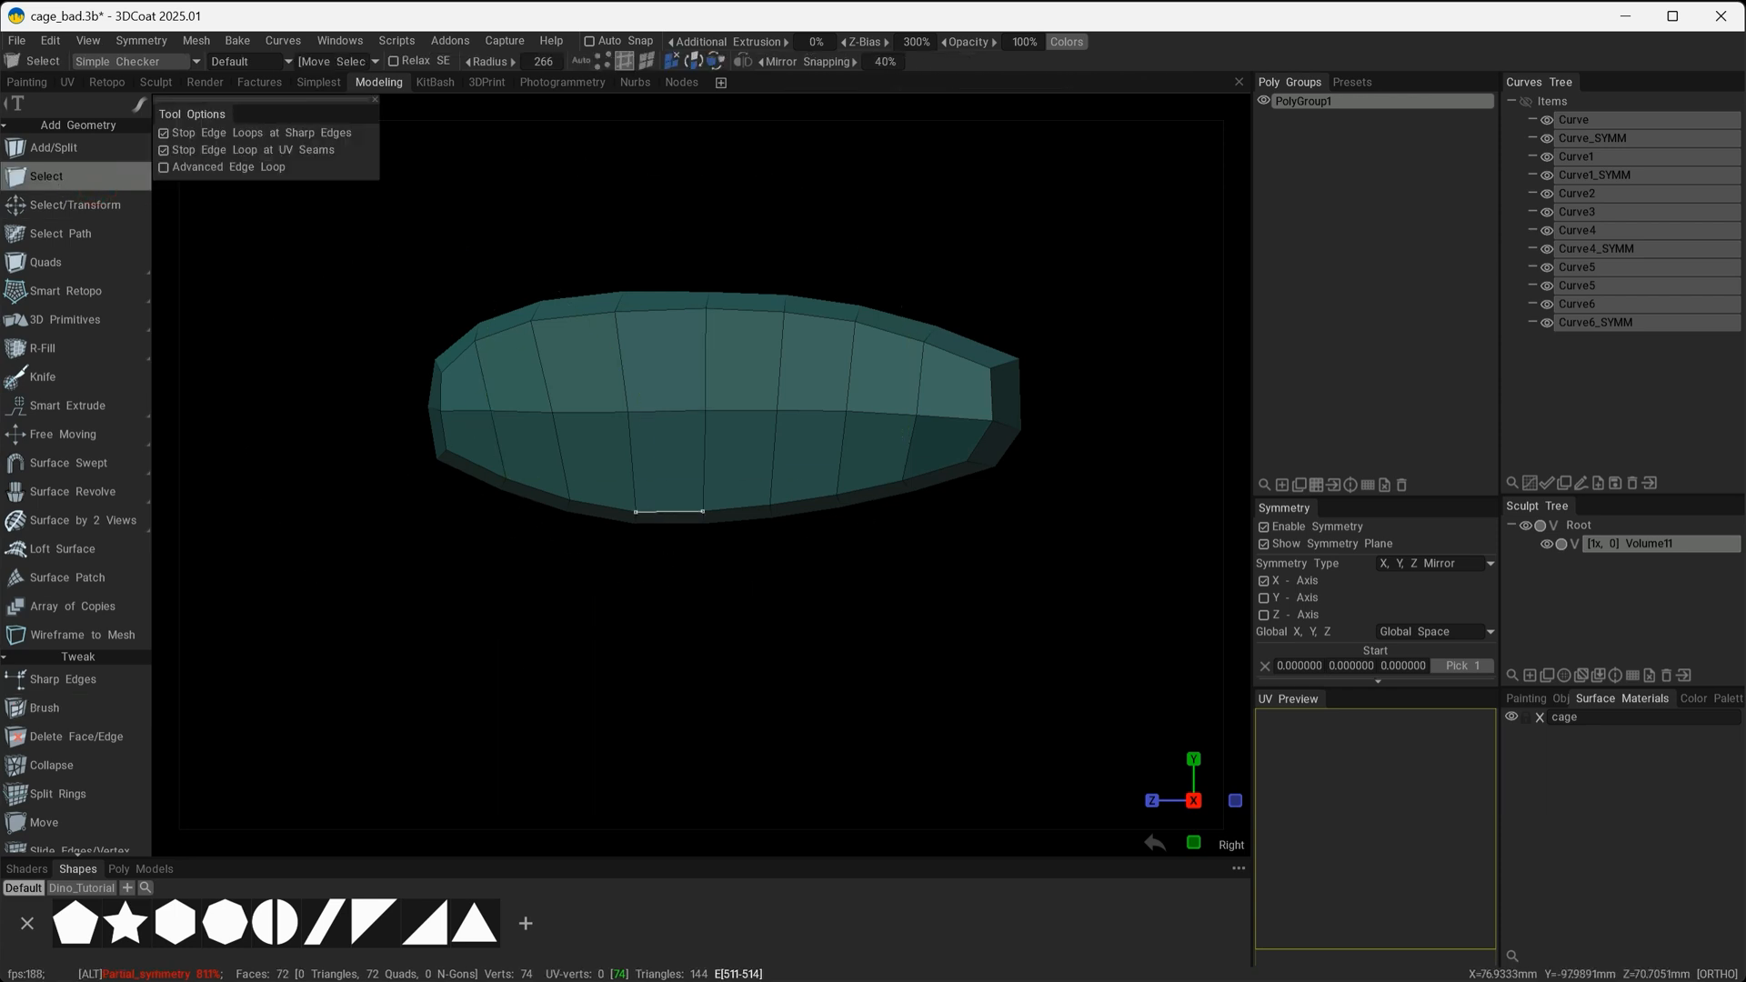
pyautogui.moveTo(649, 429); pyautogui.dragTo(554, 429, button='right')
pyautogui.keyDown('alt'); pyautogui.moveTo(649, 429); pyautogui.dragTo(770, 425); pyautogui.keyUp('alt')
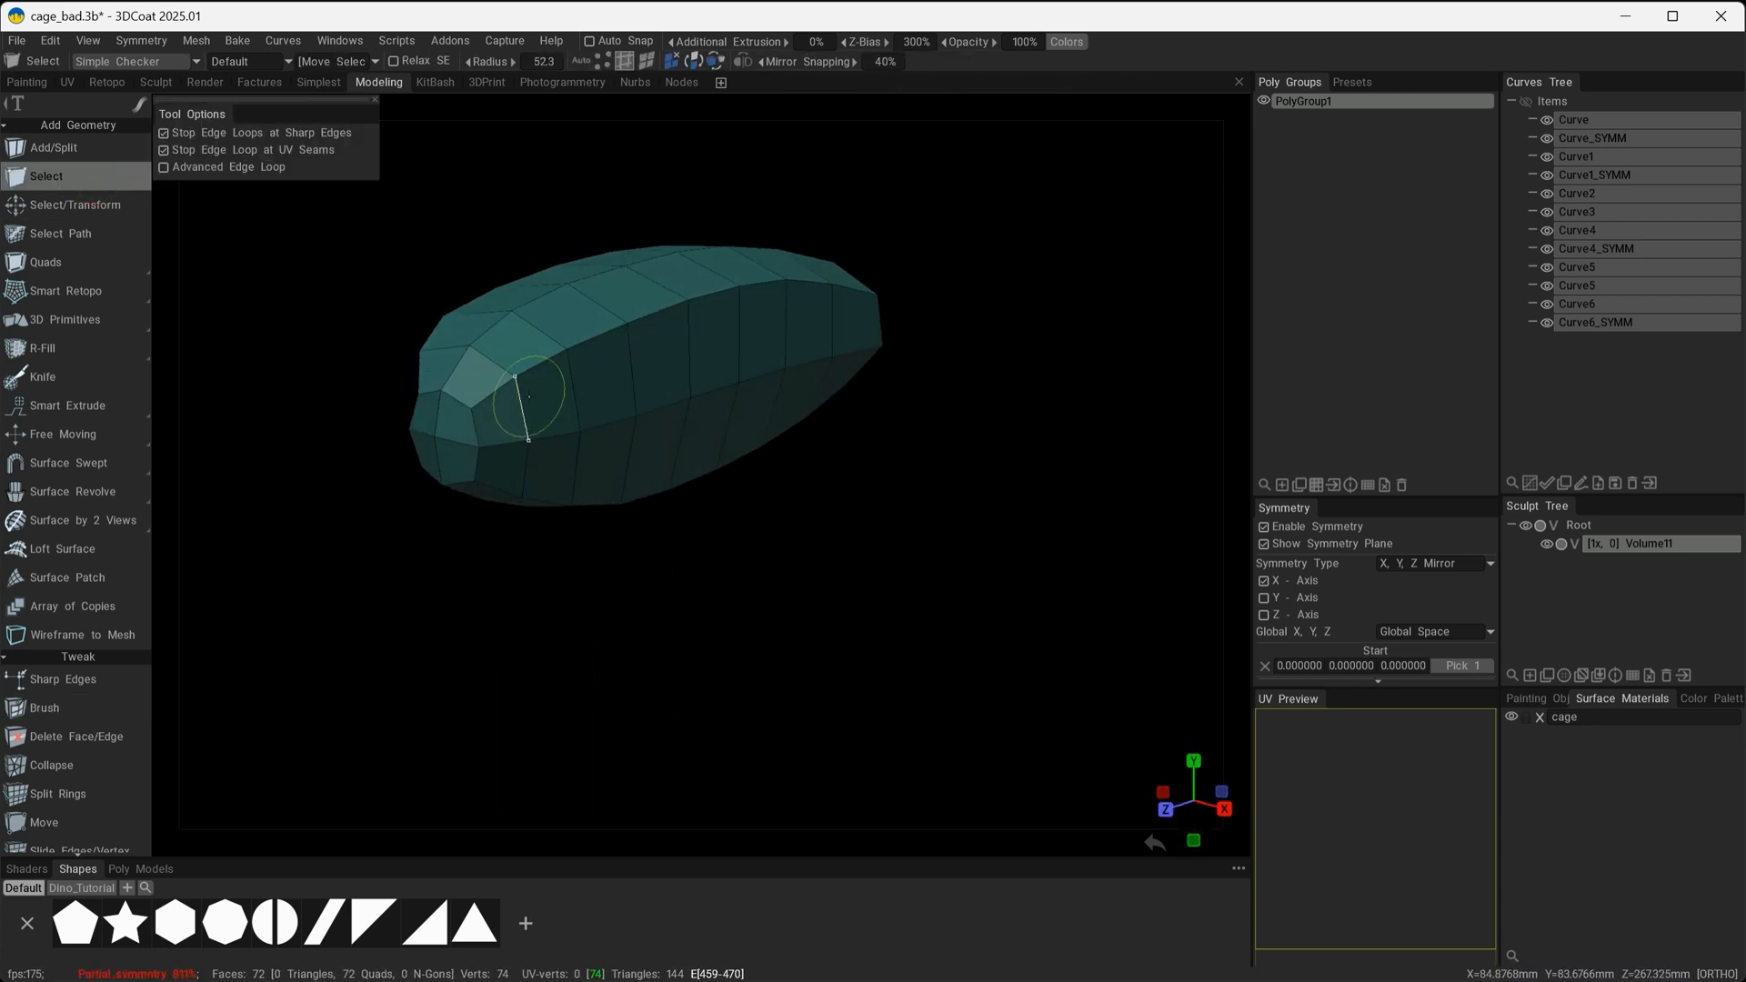
pyautogui.scroll(-1, 515, 388)
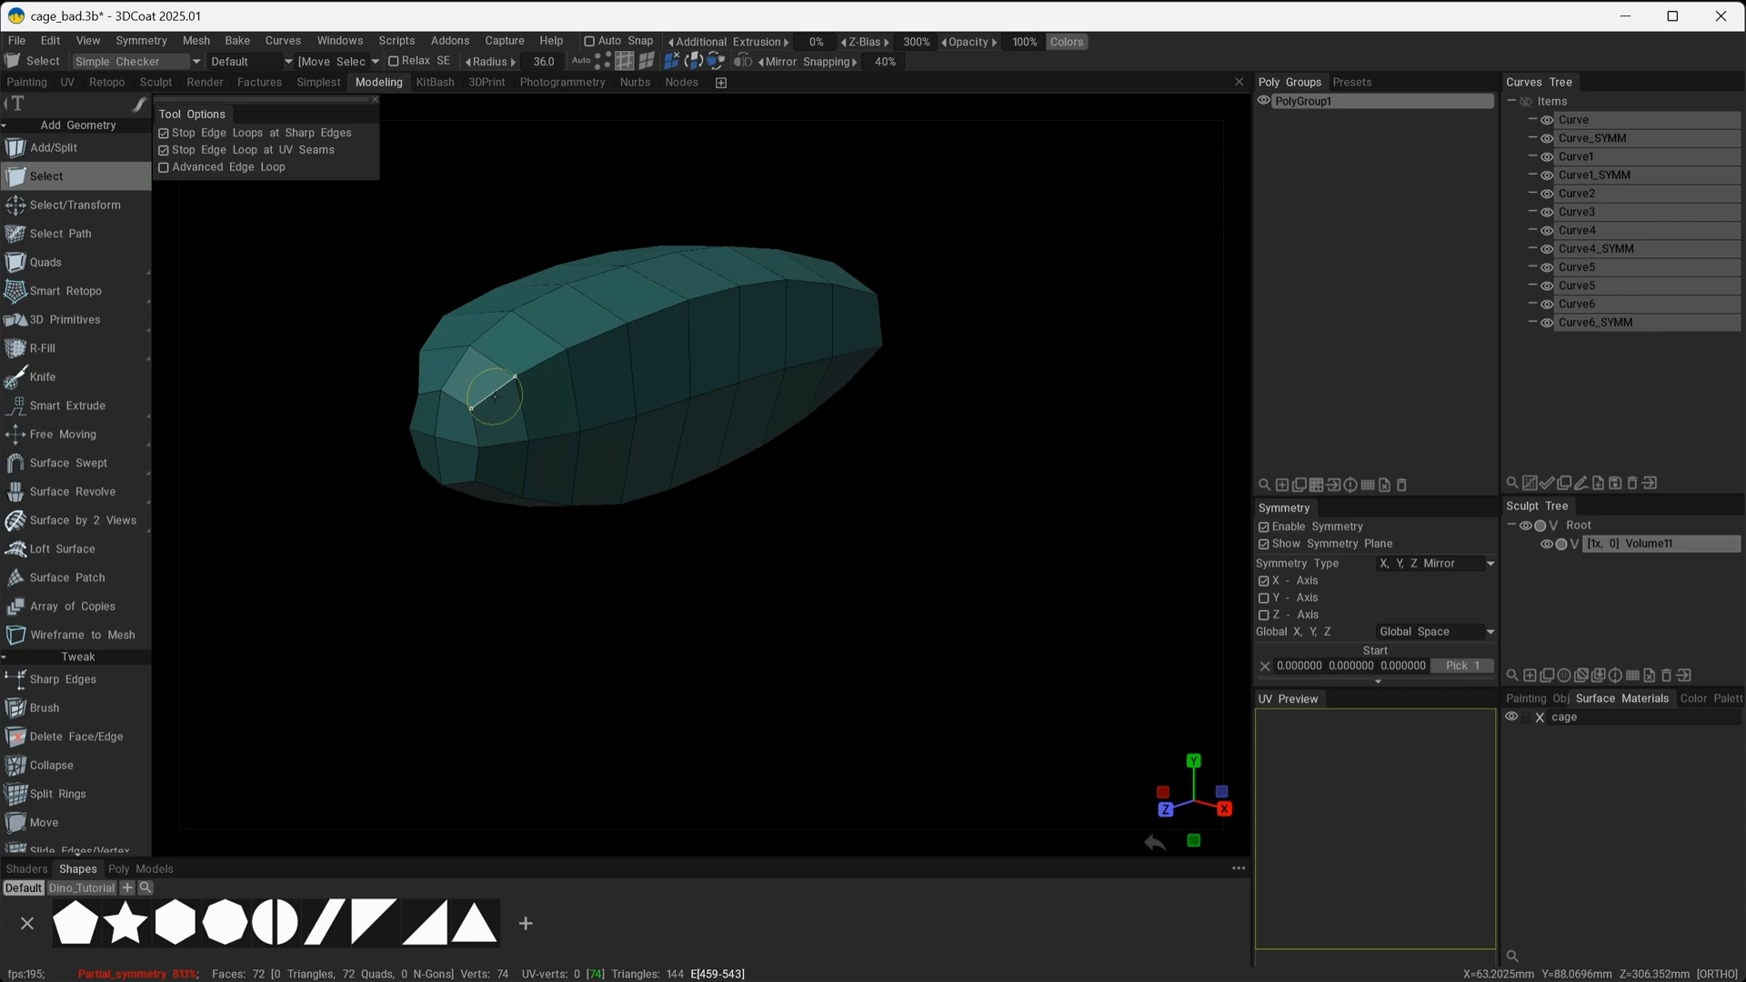
pyautogui.keyDown('alt'); pyautogui.moveTo(869, 378); pyautogui.dragTo(759, 369); pyautogui.keyUp('alt')
pyautogui.click(838, 283)
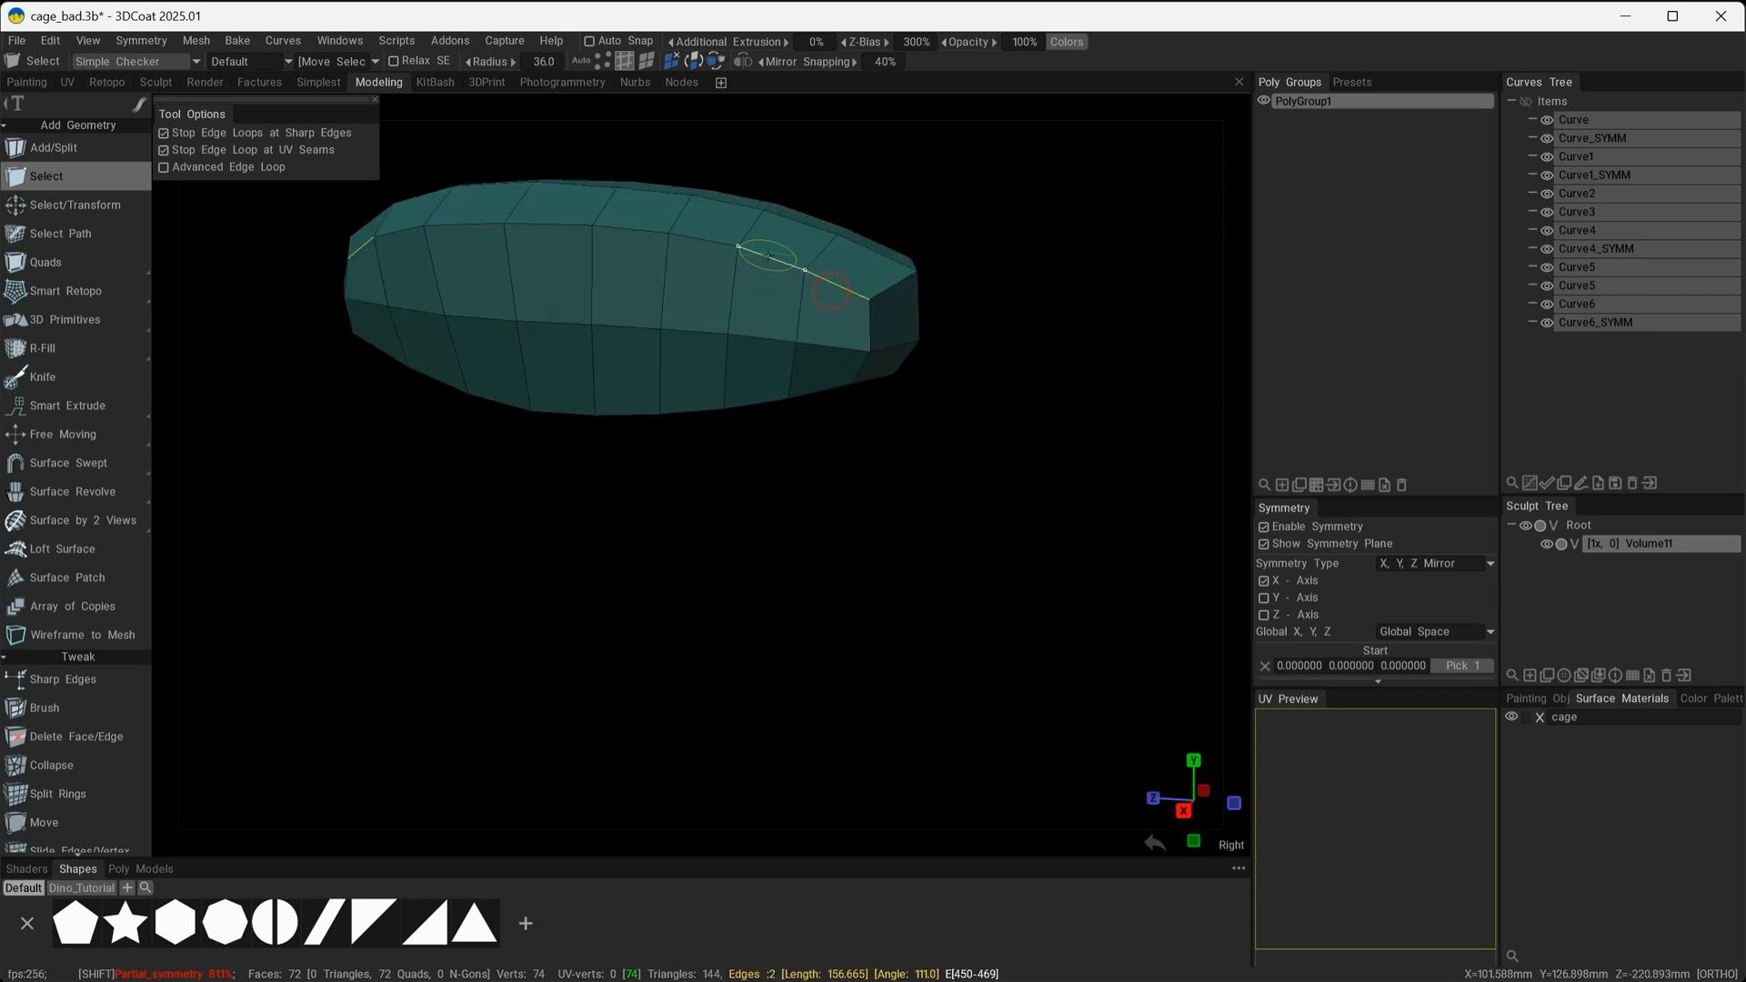
pyautogui.keyDown('shift'); pyautogui.click(768, 256); pyautogui.keyUp('shift')
pyautogui.keyDown('alt'); pyautogui.moveTo(651, 304); pyautogui.dragTo(913, 316); pyautogui.keyUp('alt')
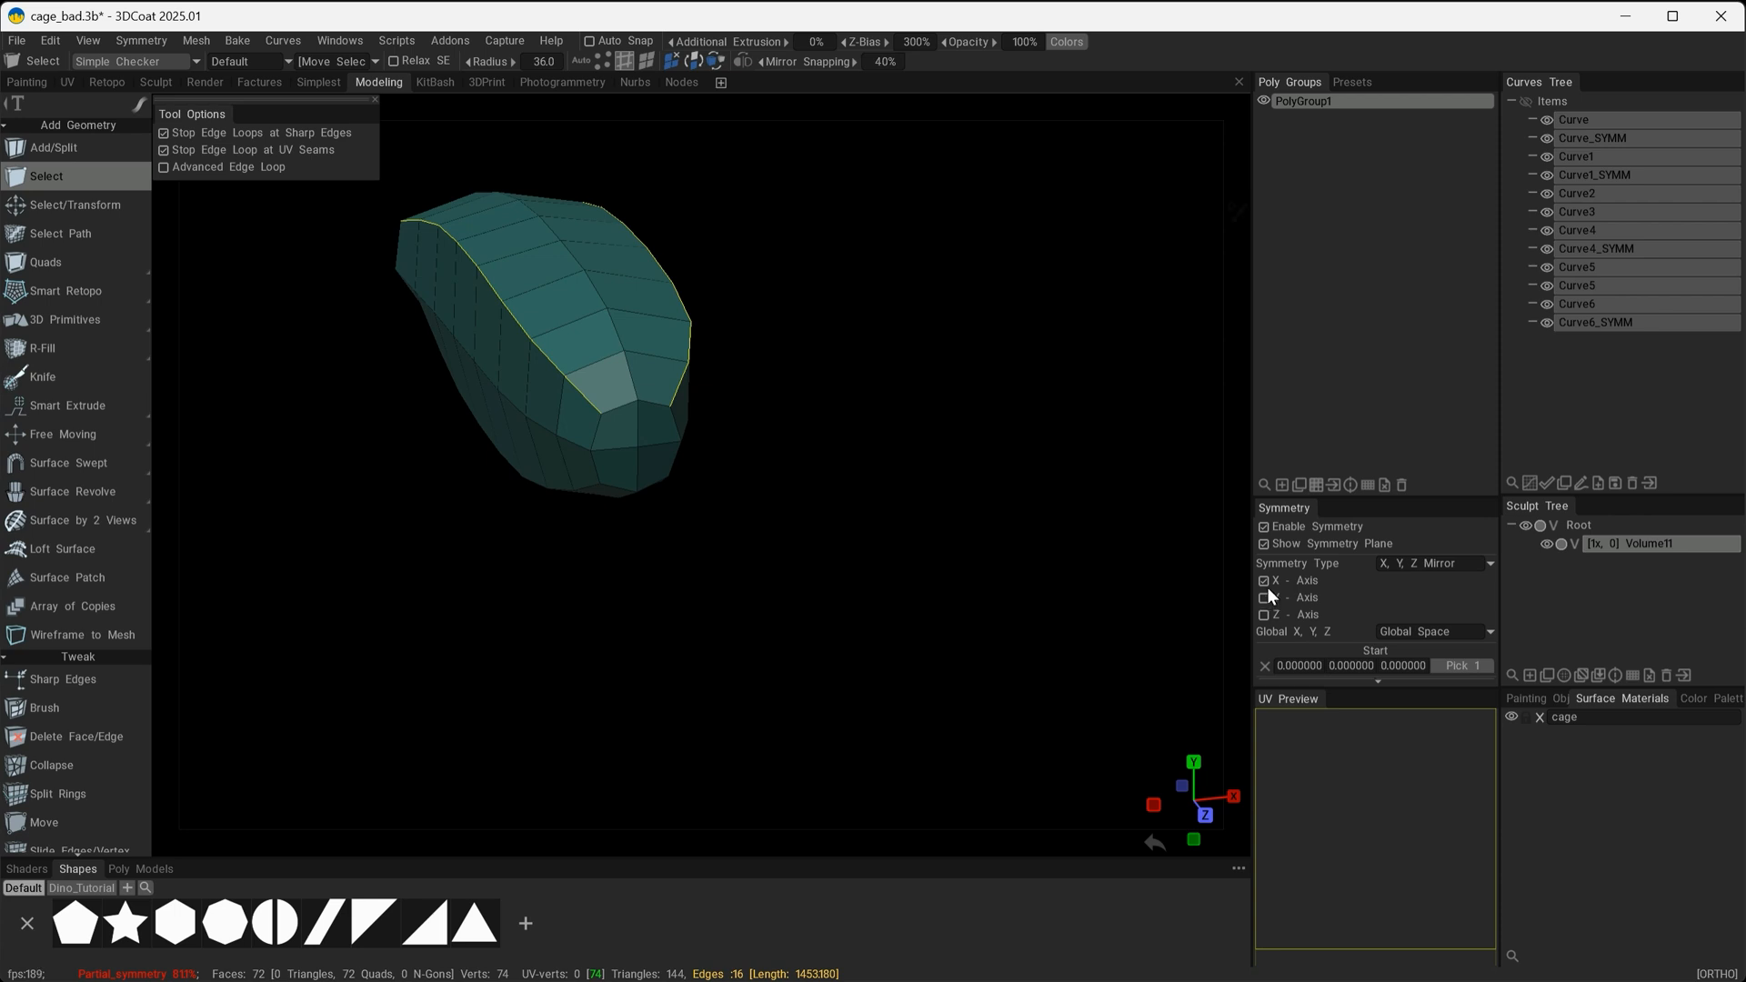
# Mark the long upper side edges as sharp, edge by edge, with the Sharp Edges tool and X symmetry.
pyautogui.moveTo(767, 591)
pyautogui.keyDown('alt'); pyautogui.mouseDown()
pyautogui.moveTo(702, 564)
pyautogui.moveTo(721, 549)
pyautogui.moveTo(779, 576)
pyautogui.moveTo(755, 564)
pyautogui.mouseUp(); pyautogui.keyUp('alt')
pyautogui.scroll(-3, 138, 347)
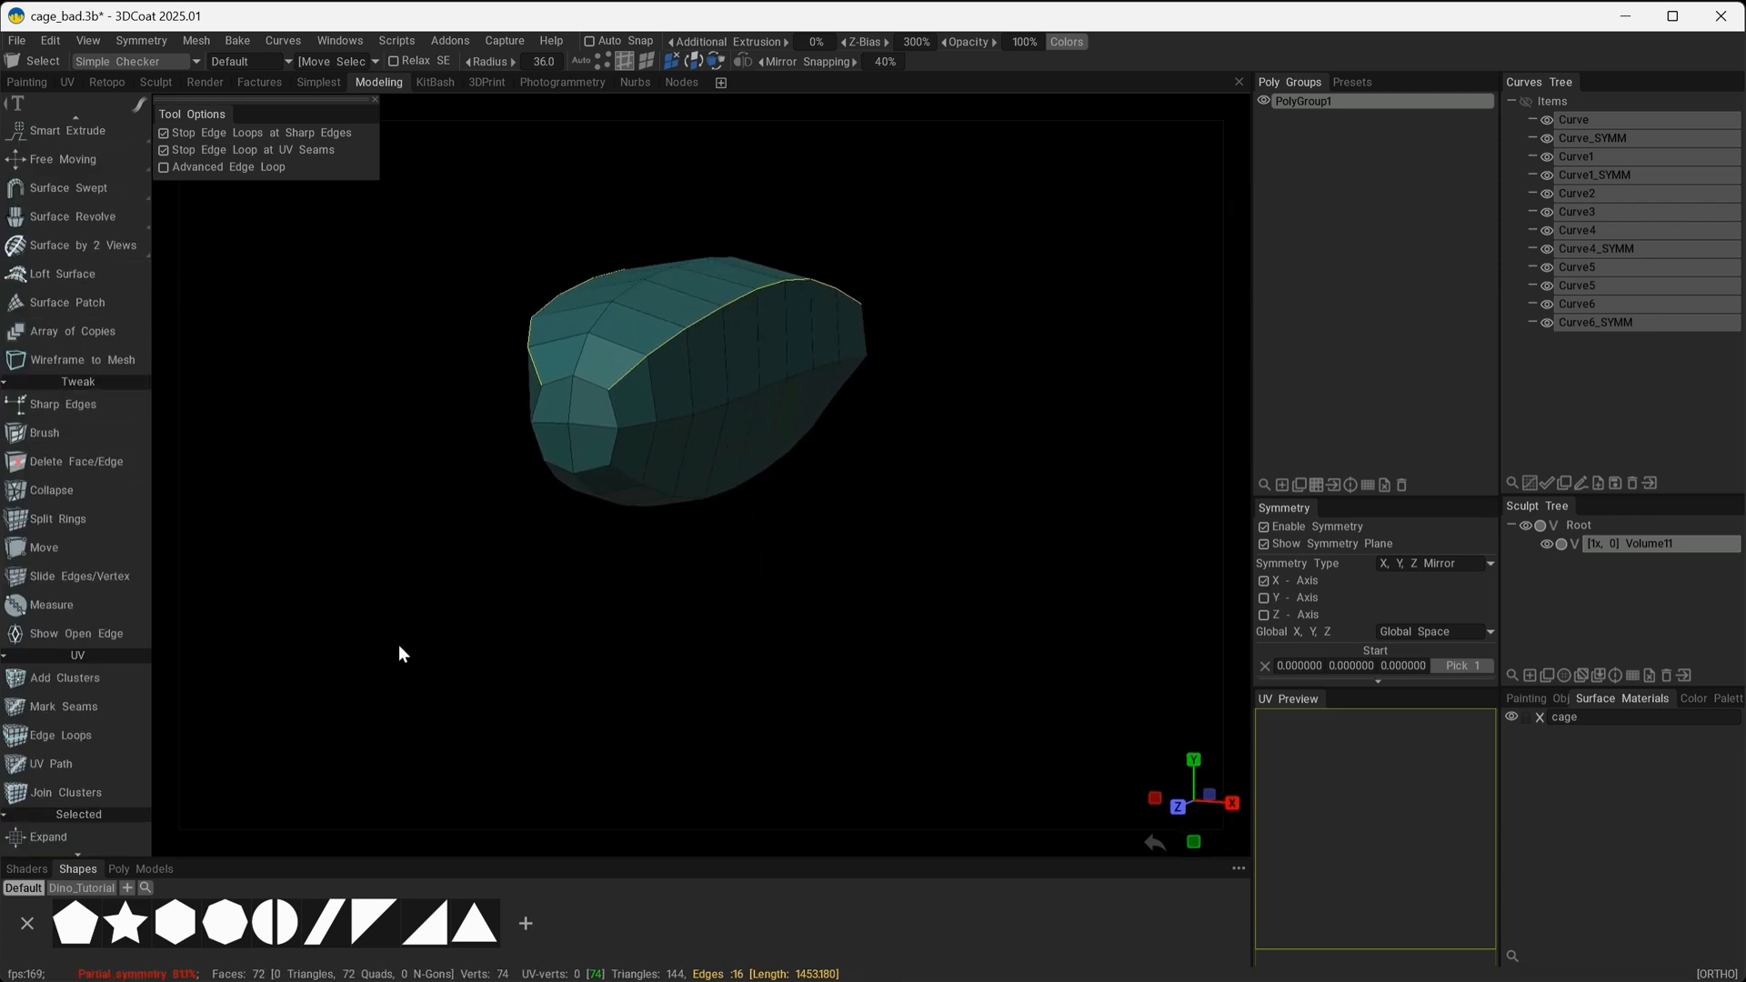
pyautogui.click(52, 407)
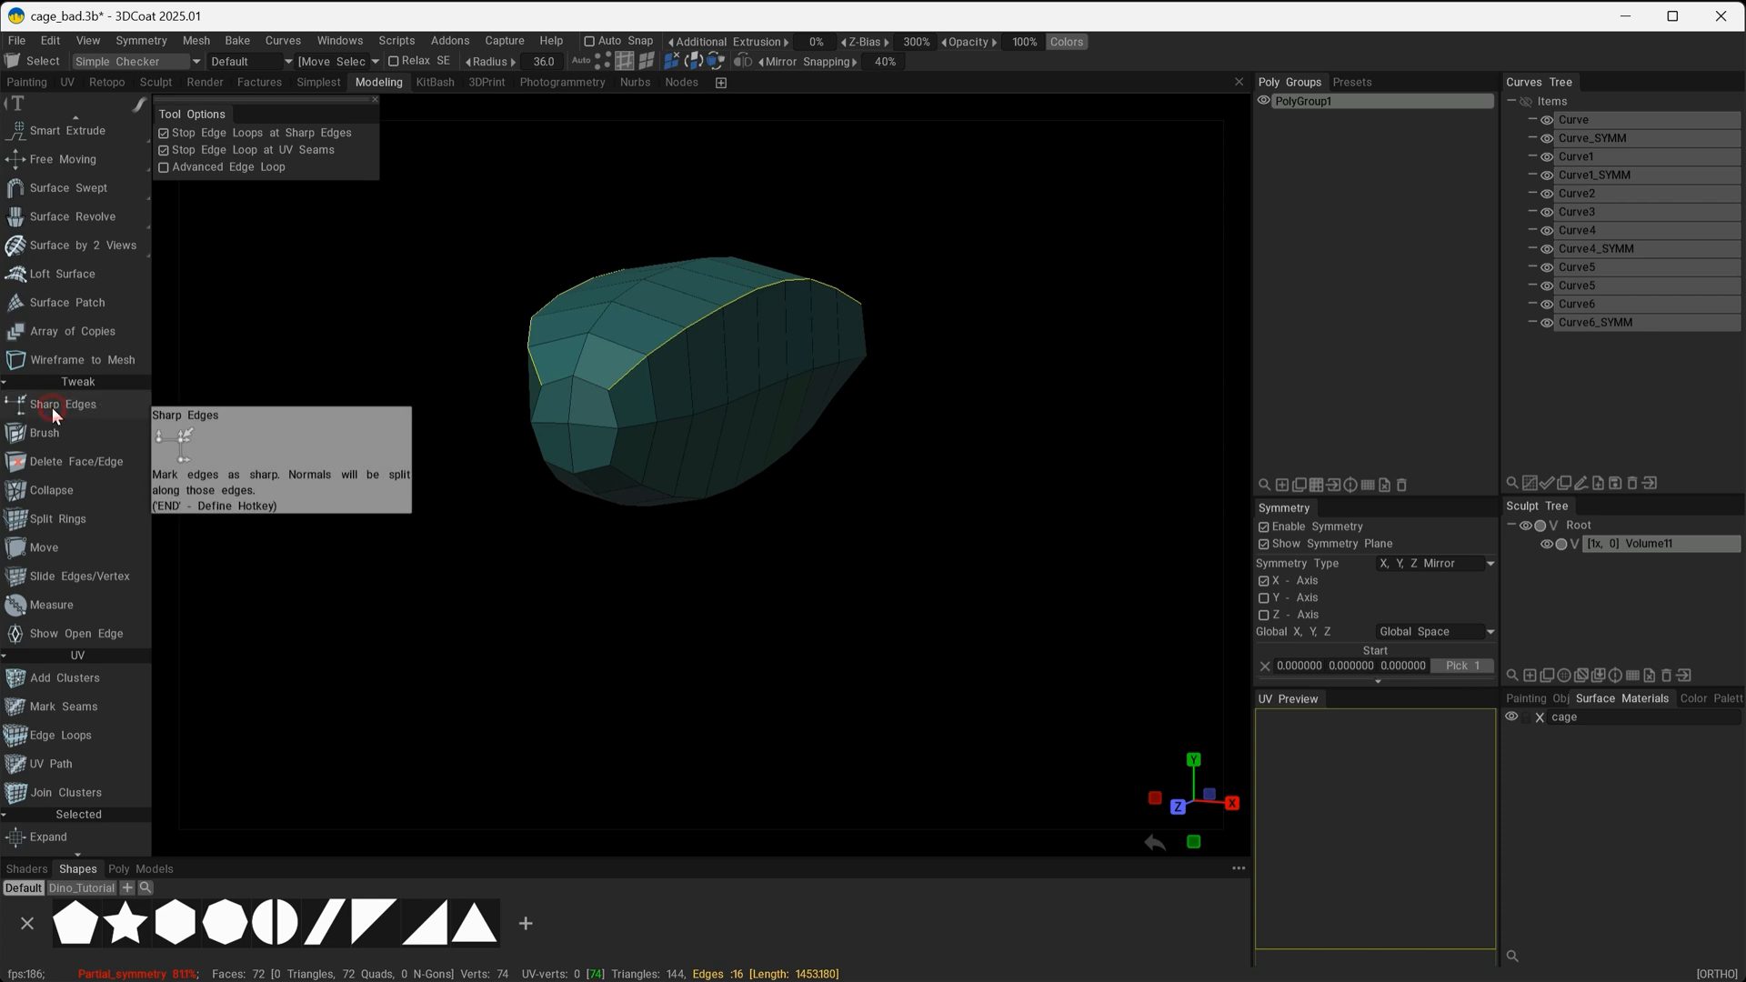
pyautogui.moveTo(670, 374)
pyautogui.keyDown('alt'); pyautogui.mouseDown()
pyautogui.moveTo(613, 397)
pyautogui.moveTo(709, 365)
pyautogui.moveTo(615, 477)
pyautogui.moveTo(564, 454)
pyautogui.mouseUp(); pyautogui.keyUp('alt')
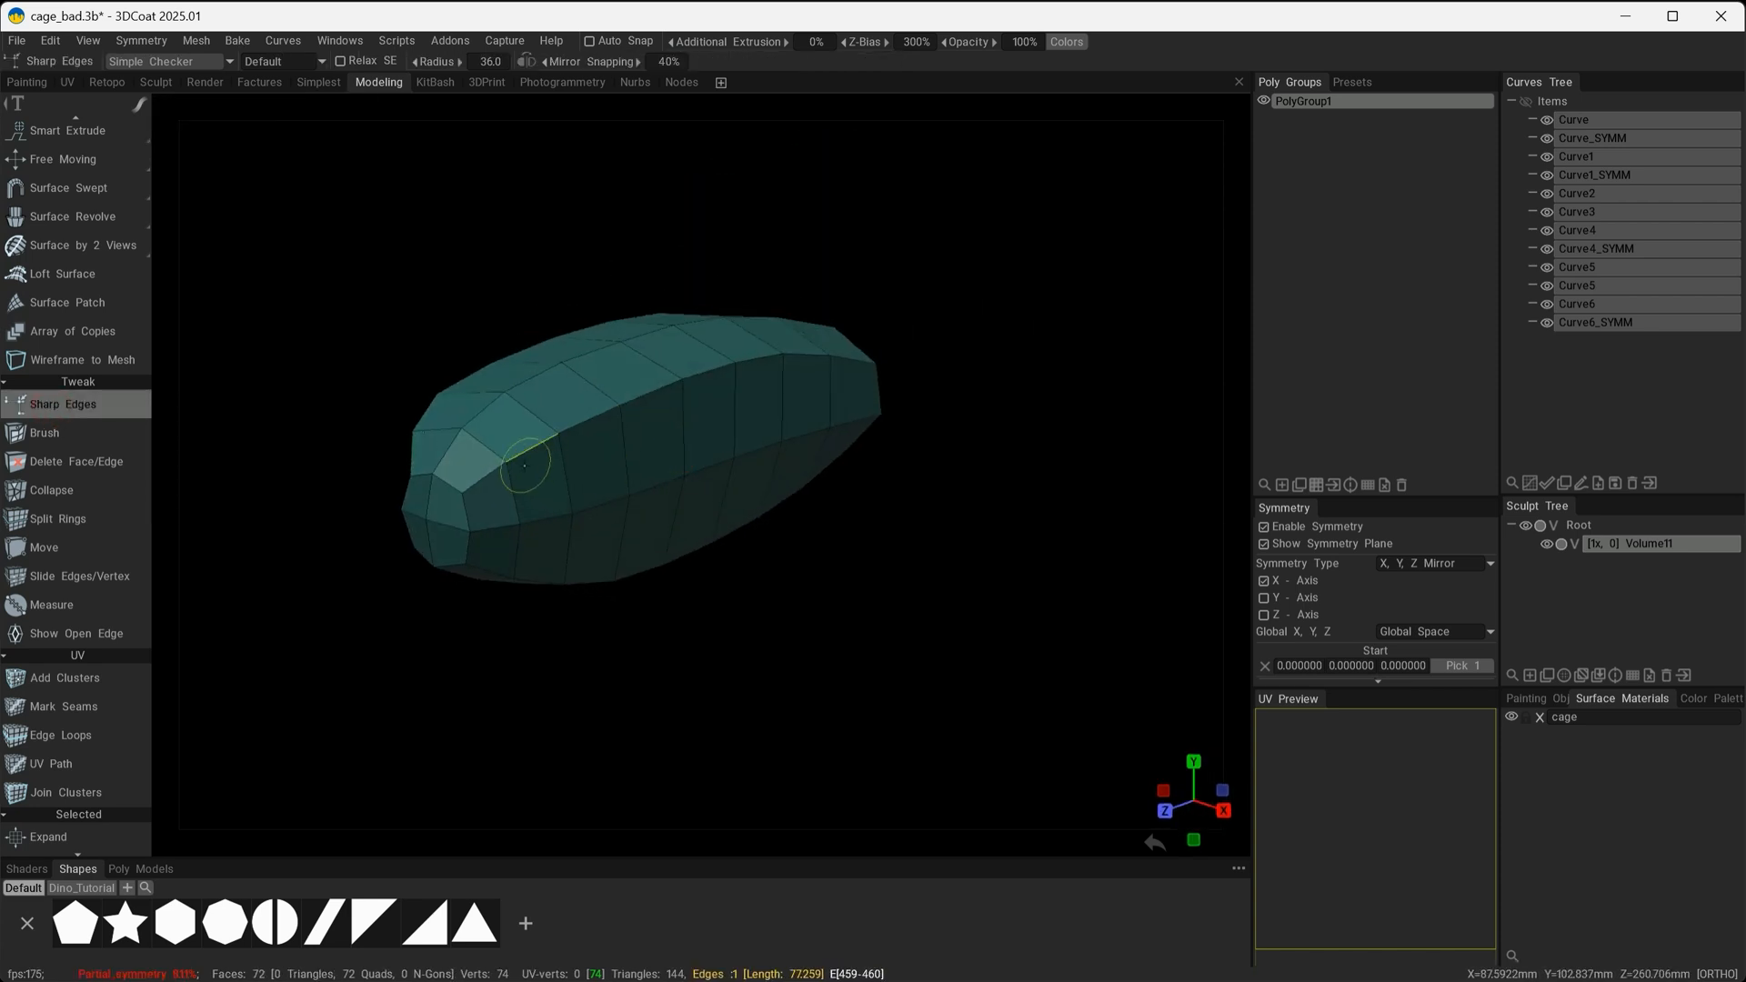
pyautogui.click(537, 445)
pyautogui.click(592, 418)
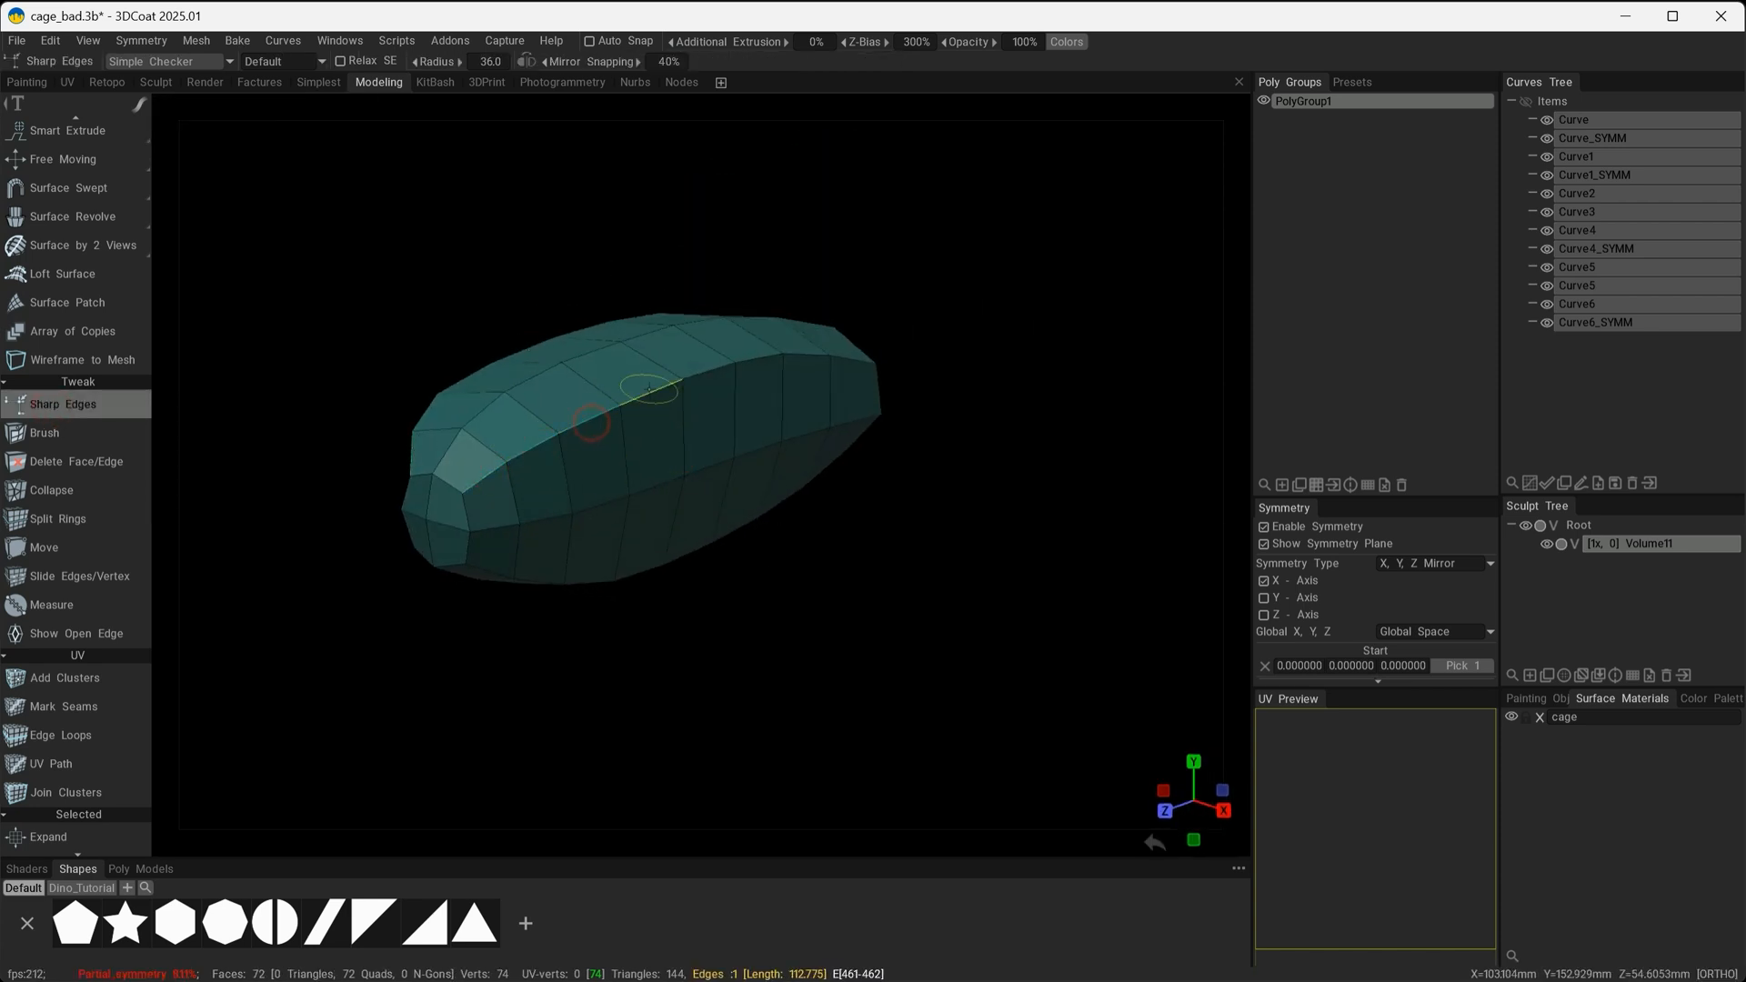
pyautogui.click(654, 392)
pyautogui.click(714, 369)
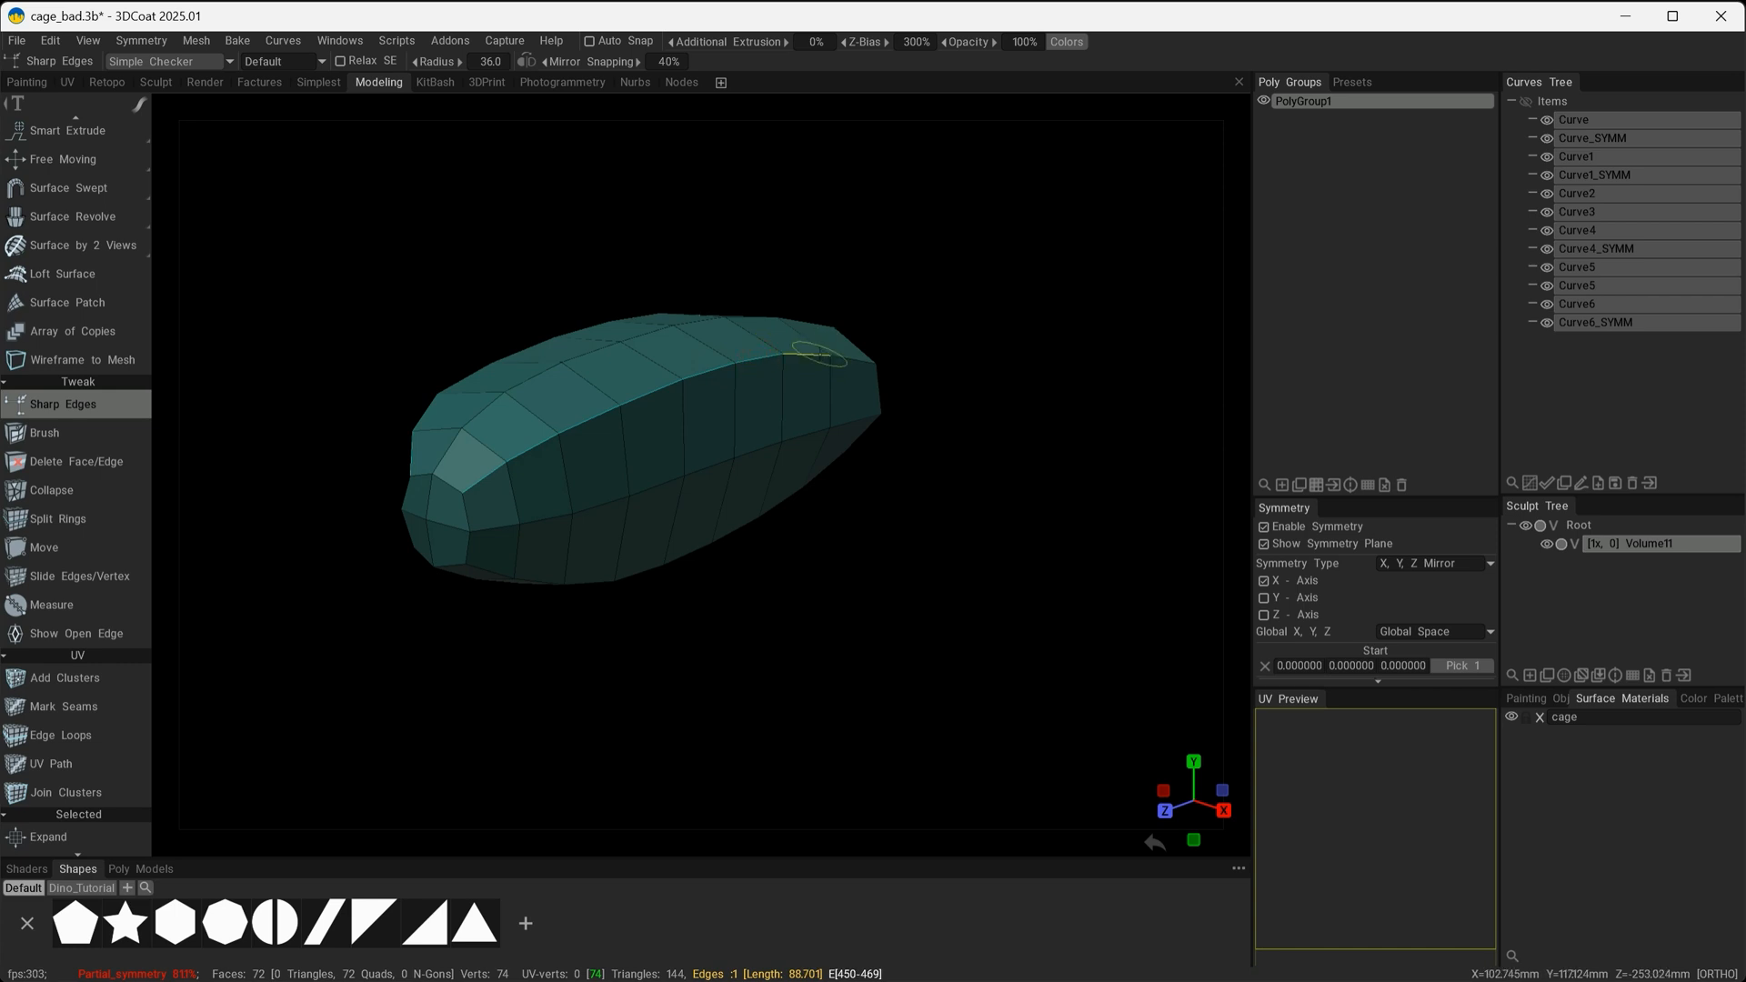
pyautogui.moveTo(758, 357)
pyautogui.keyDown('alt'); pyautogui.mouseDown()
pyautogui.moveTo(955, 521)
pyautogui.moveTo(1014, 476)
pyautogui.moveTo(828, 493)
pyautogui.moveTo(1159, 443)
pyautogui.moveTo(993, 452)
pyautogui.moveTo(971, 484)
pyautogui.moveTo(708, 516)
pyautogui.moveTo(723, 364)
pyautogui.mouseUp(); pyautogui.keyUp('alt')
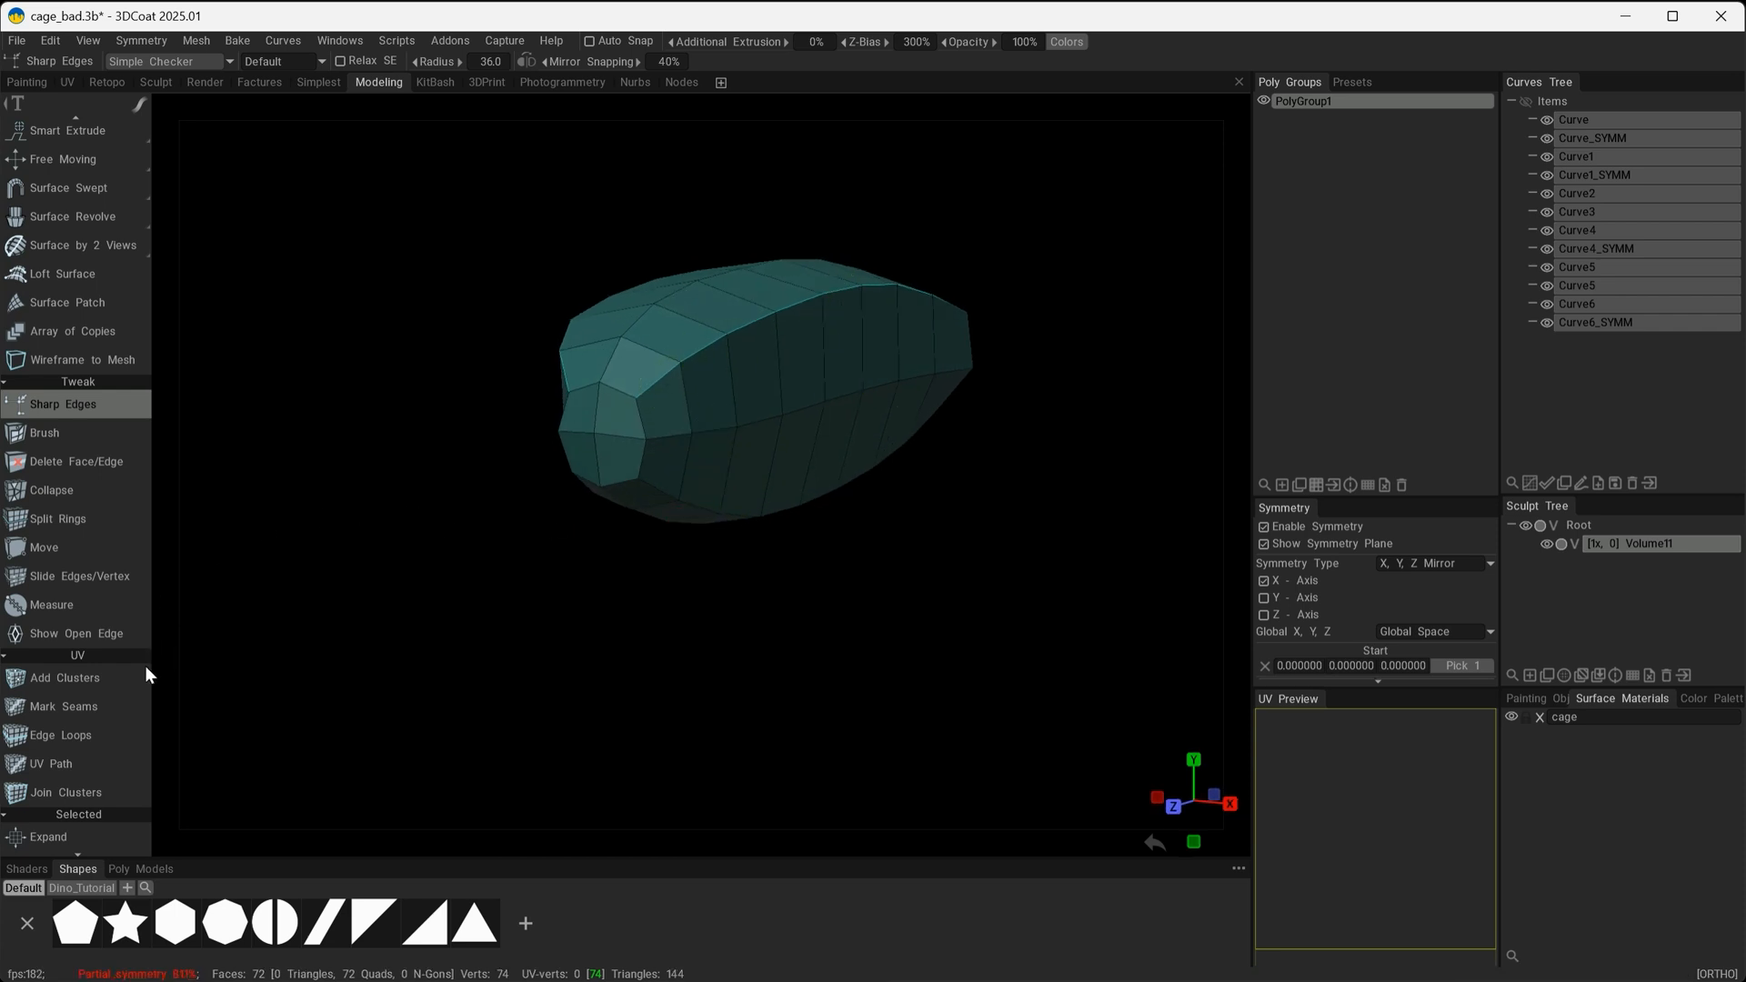
# Apply Smooth (CC) once to the entire mesh and inspect the smoothed shape from several sides.
pyautogui.scroll(-5, 137, 727)
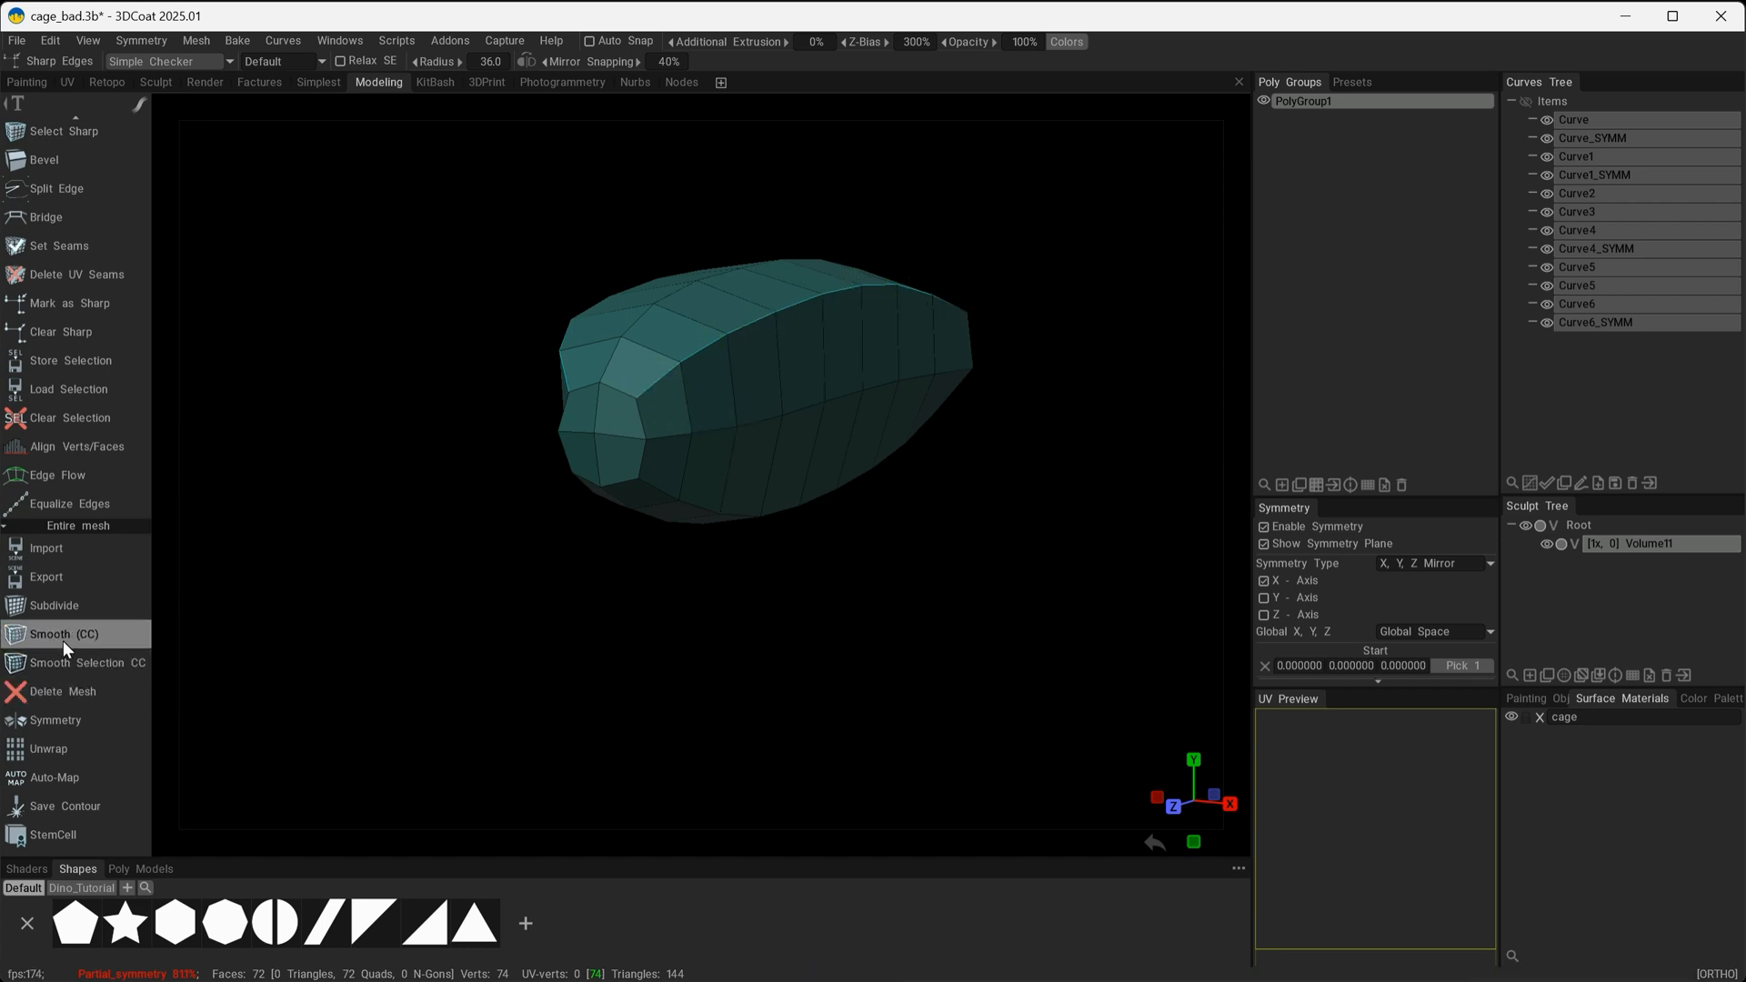
pyautogui.click(38, 635)
pyautogui.keyDown('alt'); pyautogui.moveTo(731, 552); pyautogui.dragTo(546, 496); pyautogui.keyUp('alt')
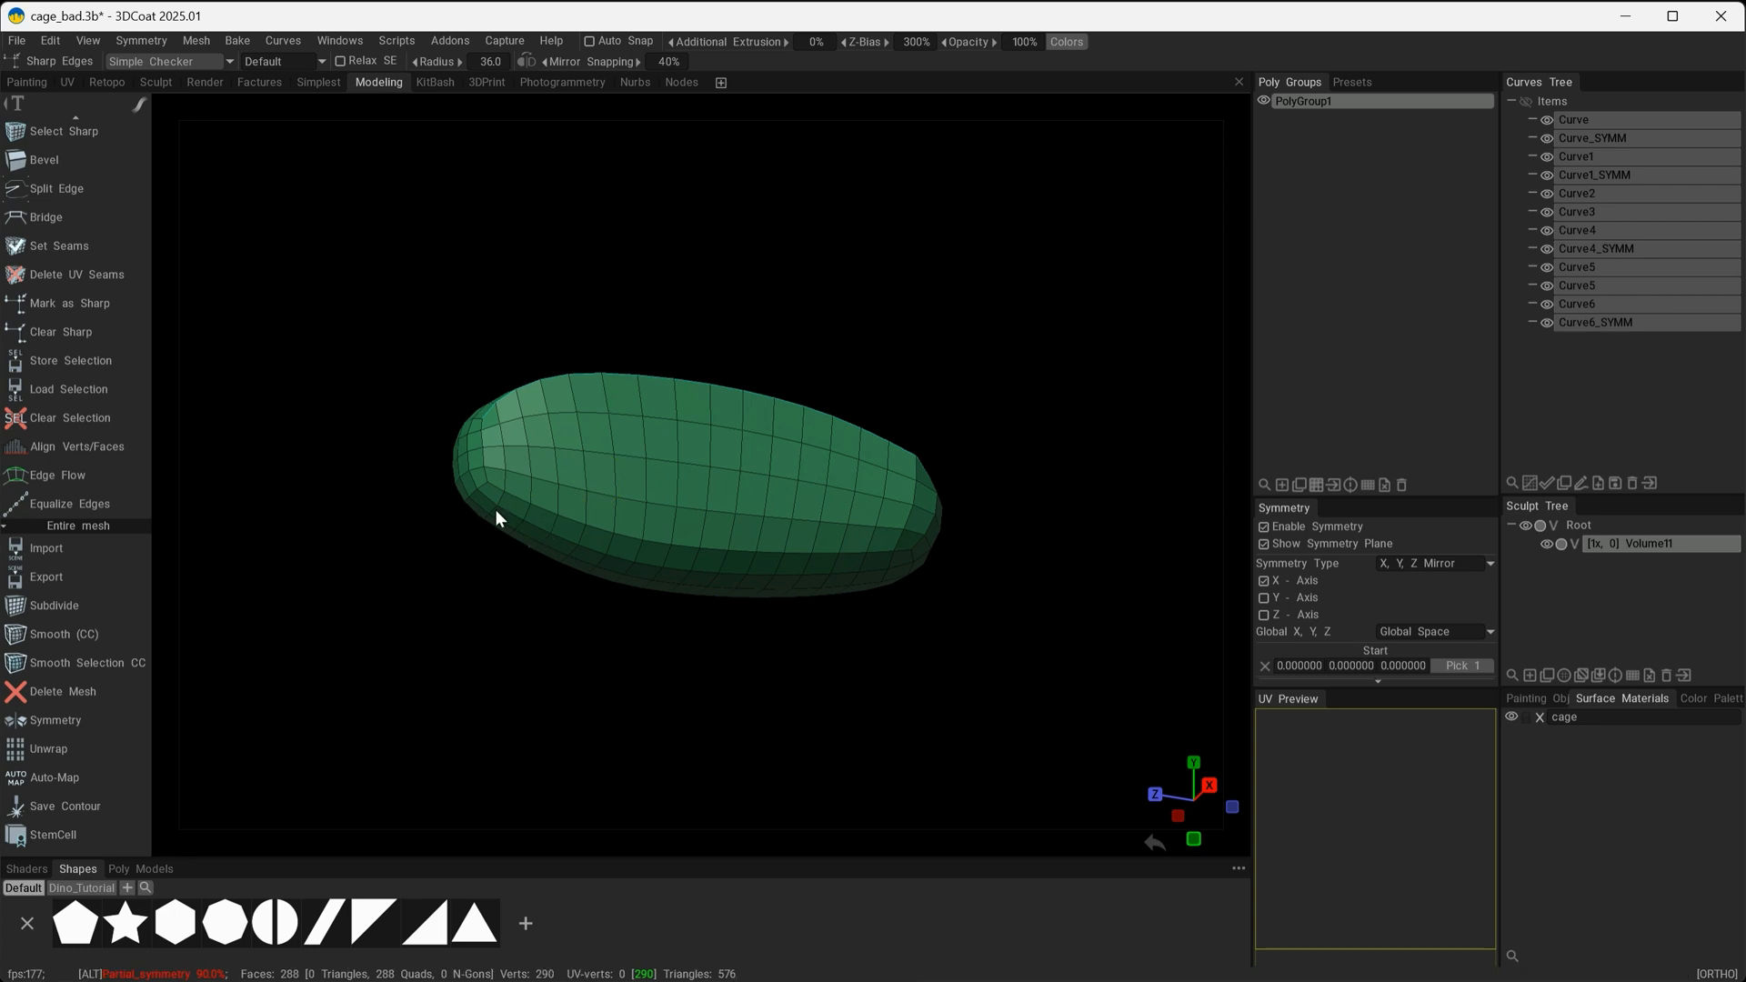
pyautogui.keyDown('alt'); pyautogui.moveTo(433, 589); pyautogui.dragTo(903, 730); pyautogui.keyUp('alt')
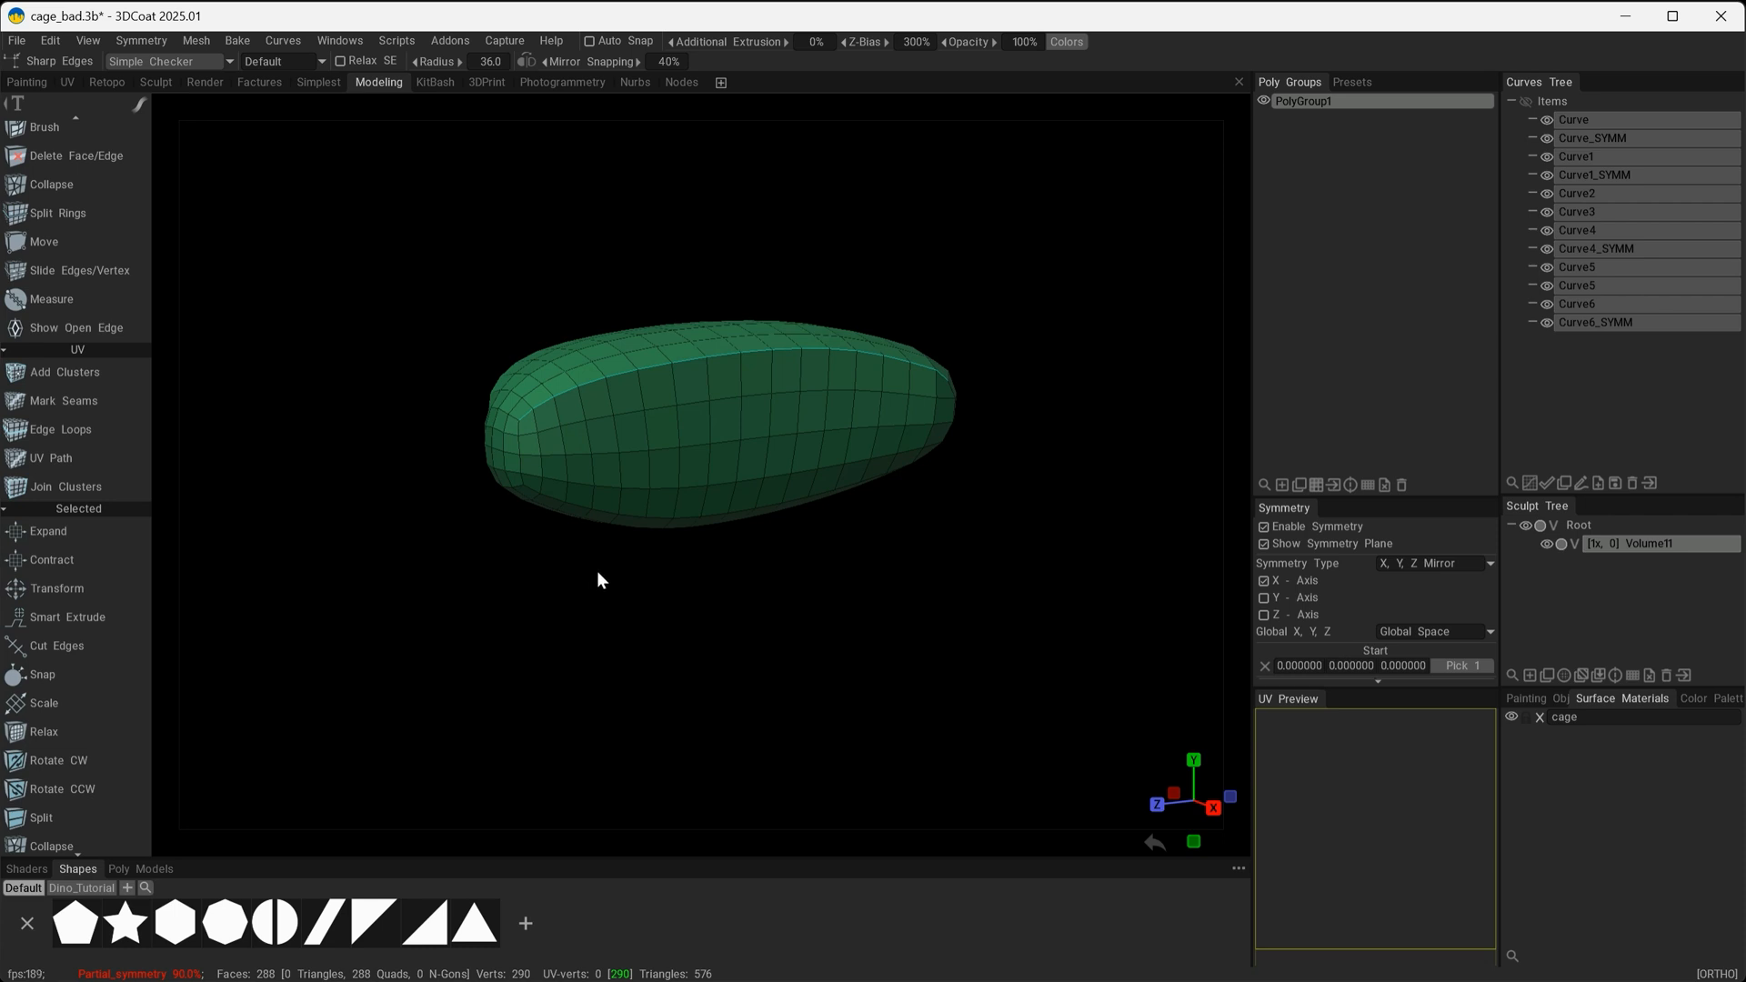
pyautogui.keyDown('alt'); pyautogui.moveTo(597, 577); pyautogui.dragTo(795, 610); pyautogui.keyUp('alt')
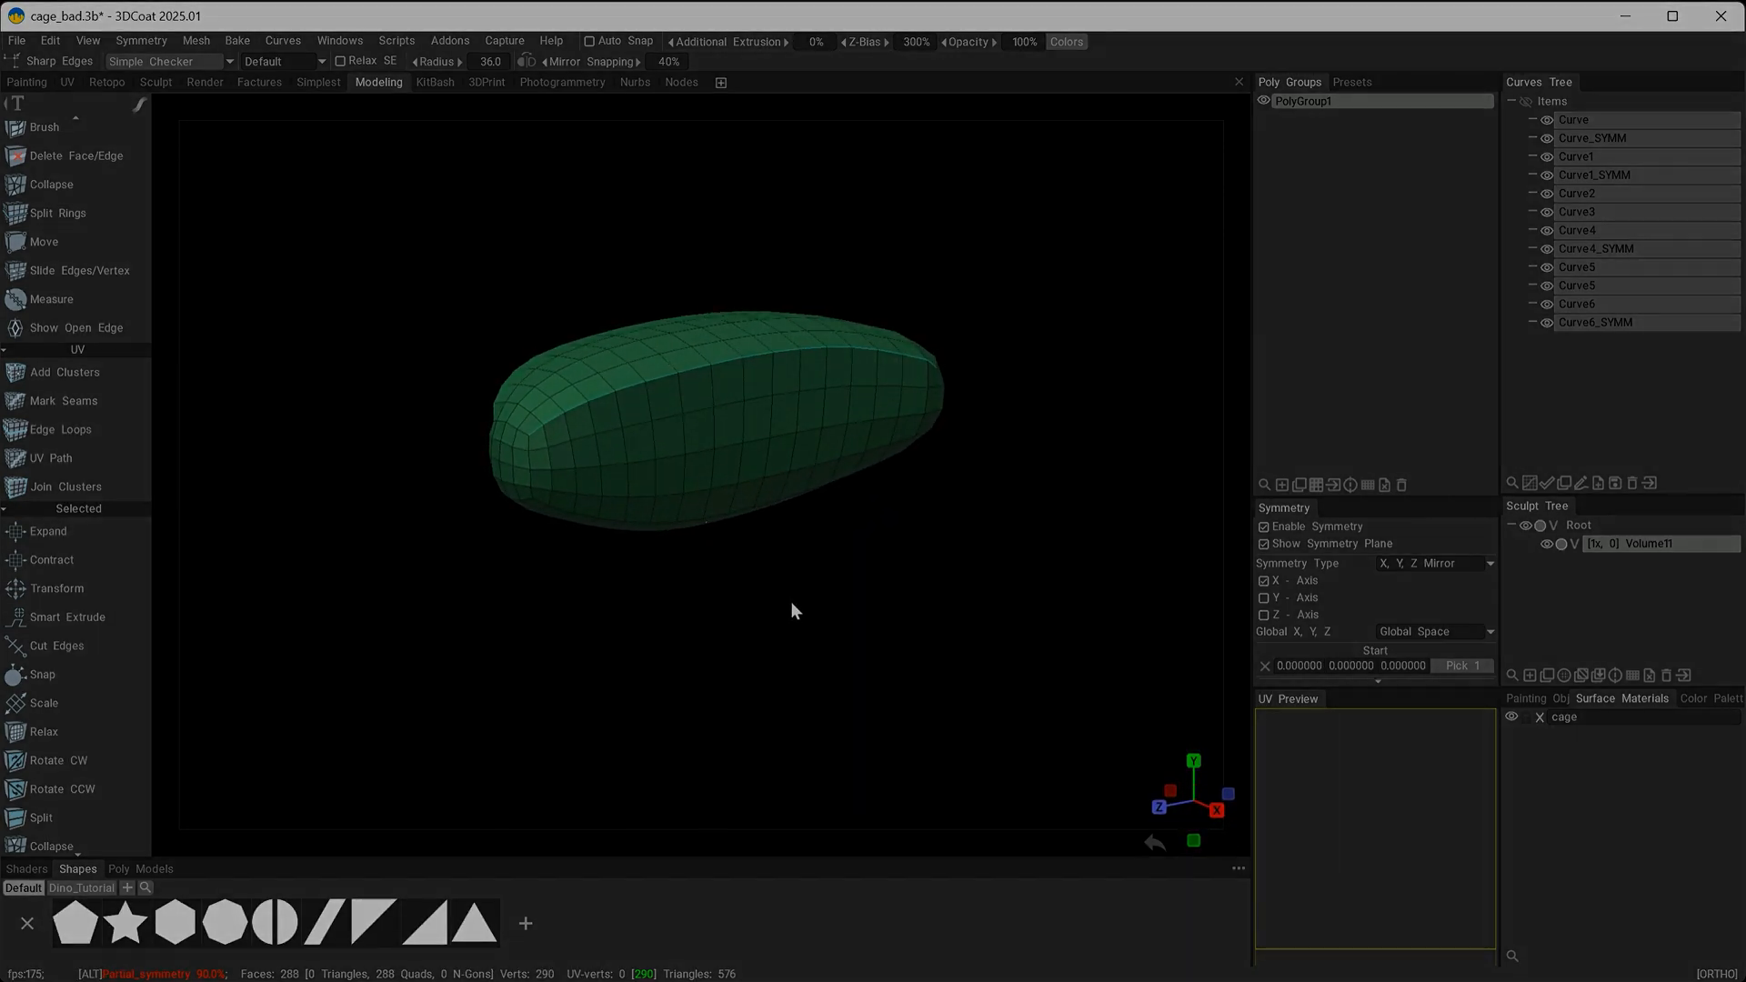